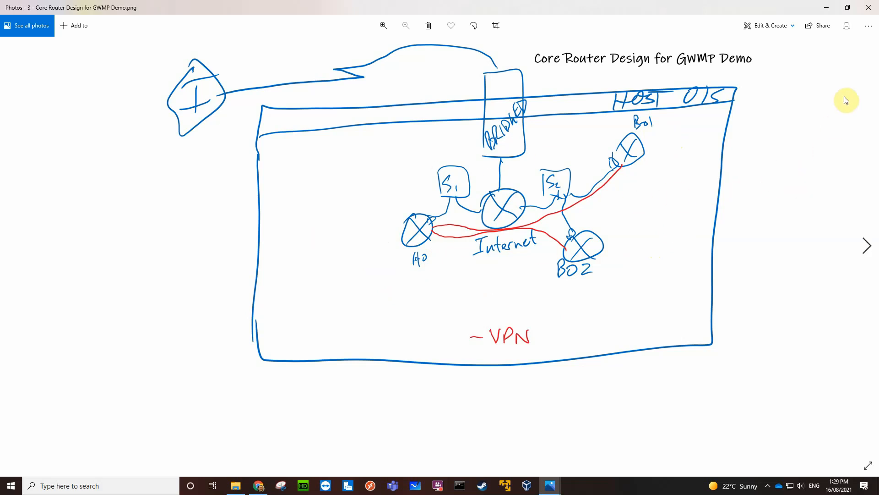
# Close the core router design image and switch to Oracle VM VirtualBox Manager.
pyautogui.click(869, 9)
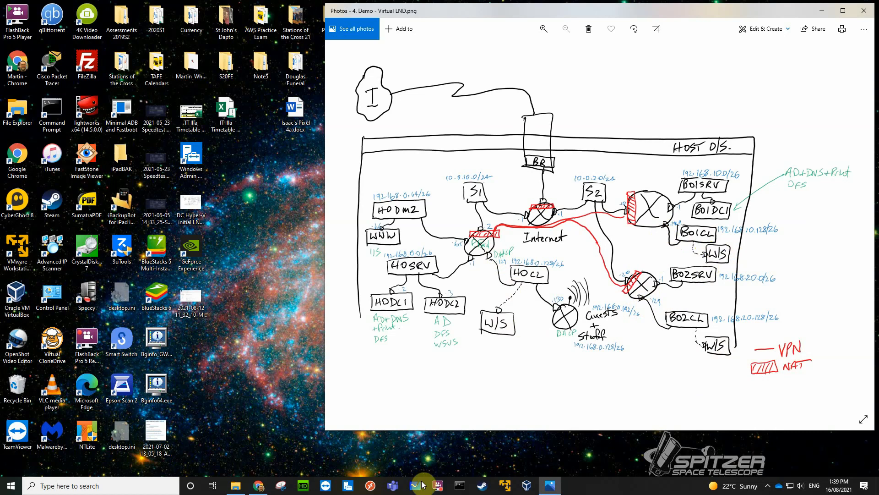
pyautogui.click(529, 487)
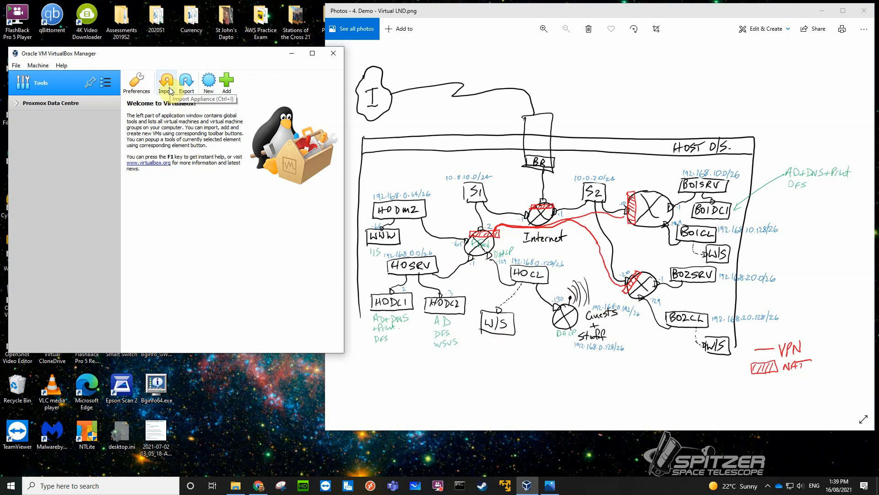
# Start an appliance import using Zeroshell395.ova from T:\OneDrive - TAFE NSW\VMresources\OVAs and proceed to its appliance settings.
pyautogui.click(16, 66)
pyautogui.click(41, 90)
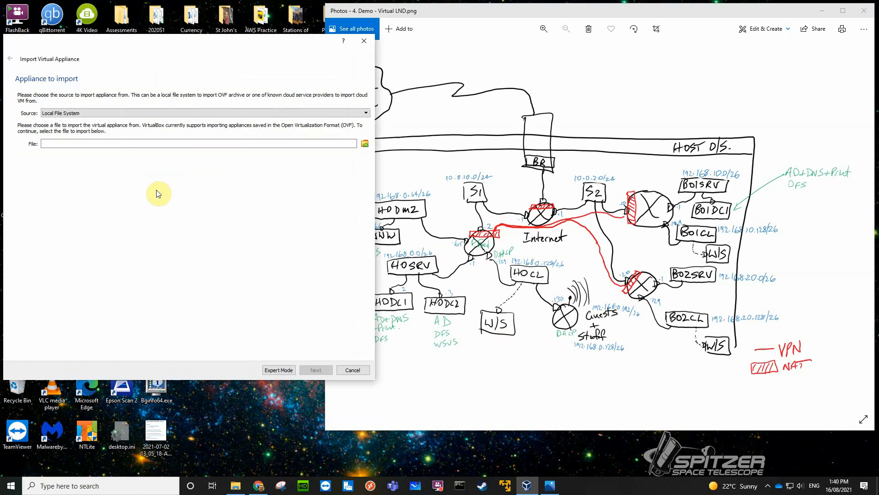
pyautogui.click(364, 145)
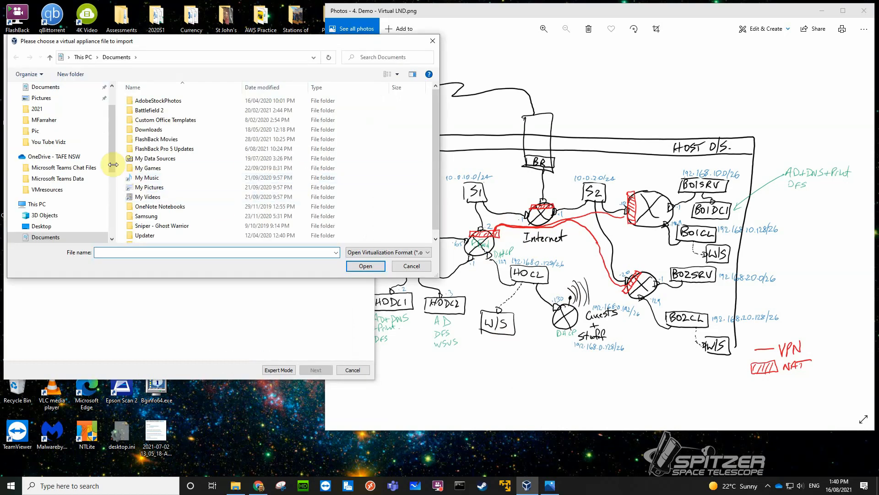
pyautogui.moveTo(113, 164); pyautogui.dragTo(110, 224)
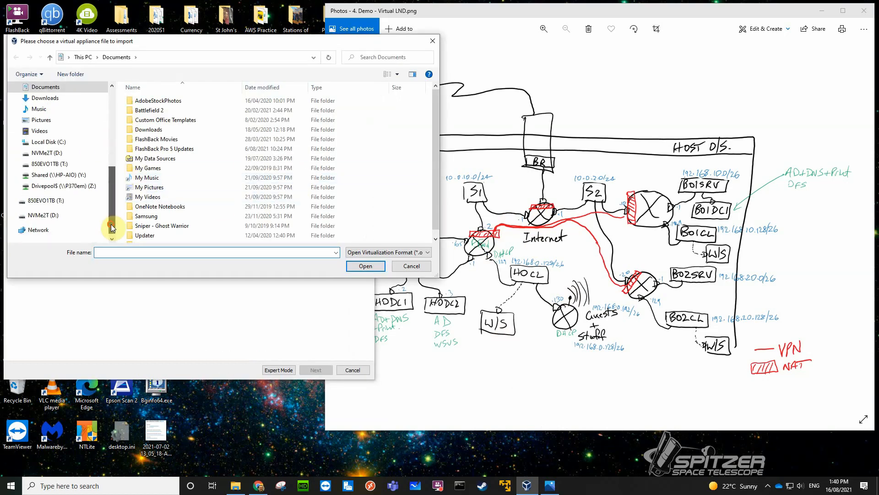
pyautogui.click(55, 164)
pyautogui.scroll(-10, 193, 200)
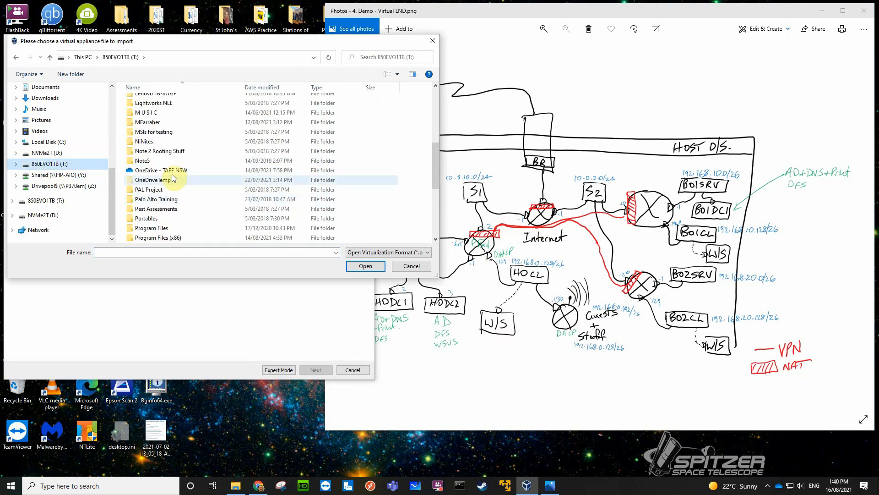
pyautogui.doubleClick(171, 170)
pyautogui.click(155, 121)
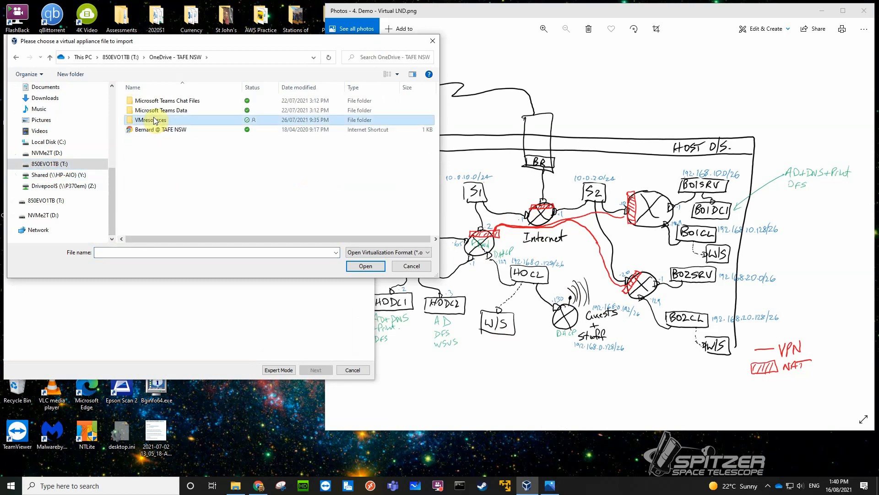
pyautogui.doubleClick(155, 120)
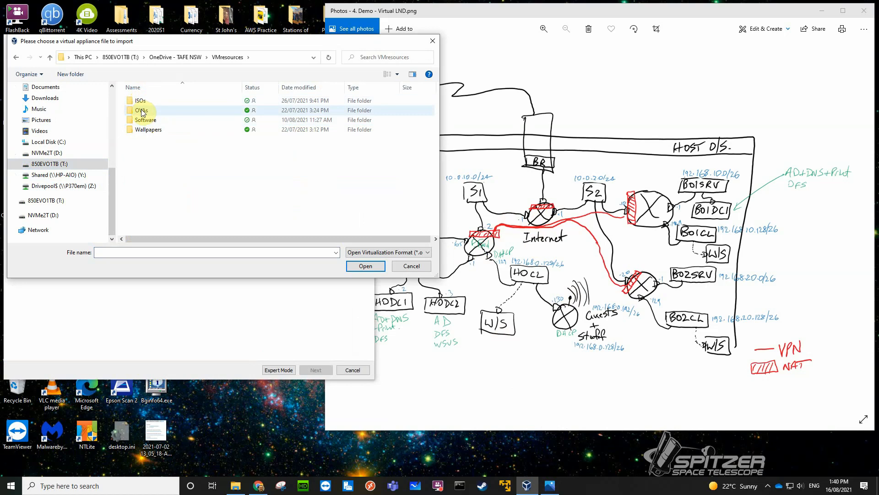
pyautogui.doubleClick(142, 111)
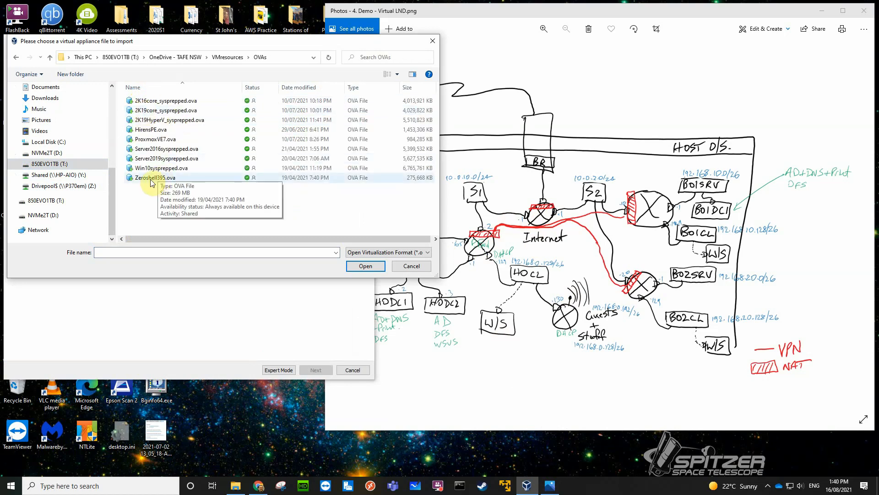
pyautogui.click(159, 178)
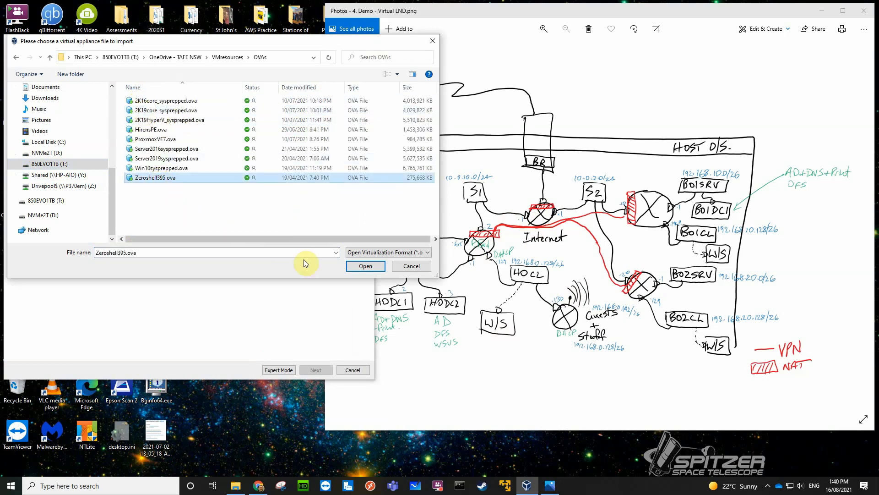
pyautogui.click(362, 266)
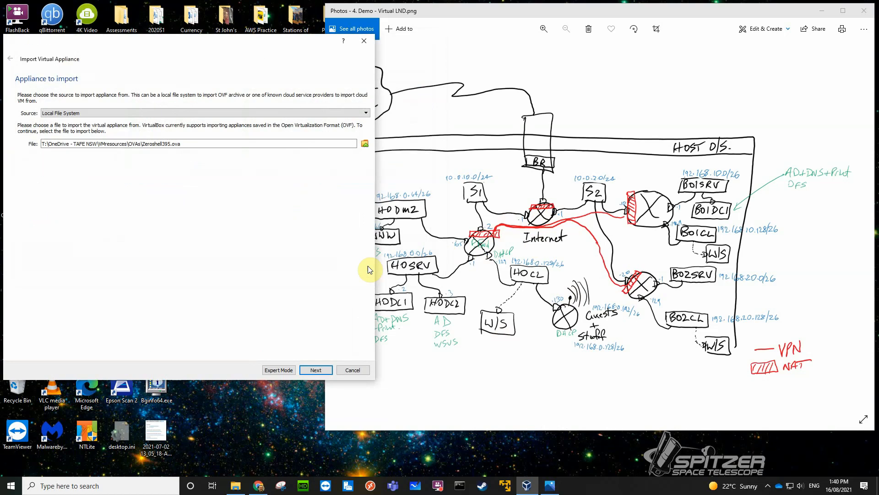
pyautogui.click(321, 370)
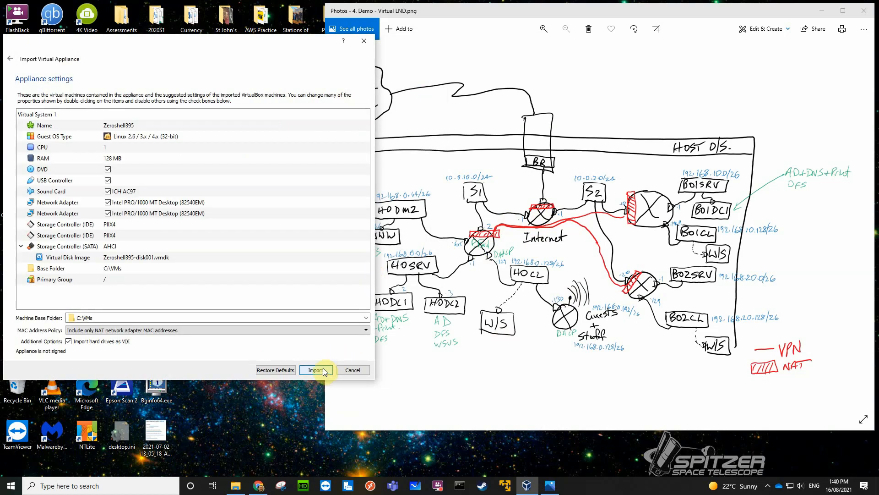
# Name the virtual machine being imported Internet.
pyautogui.click(145, 125)
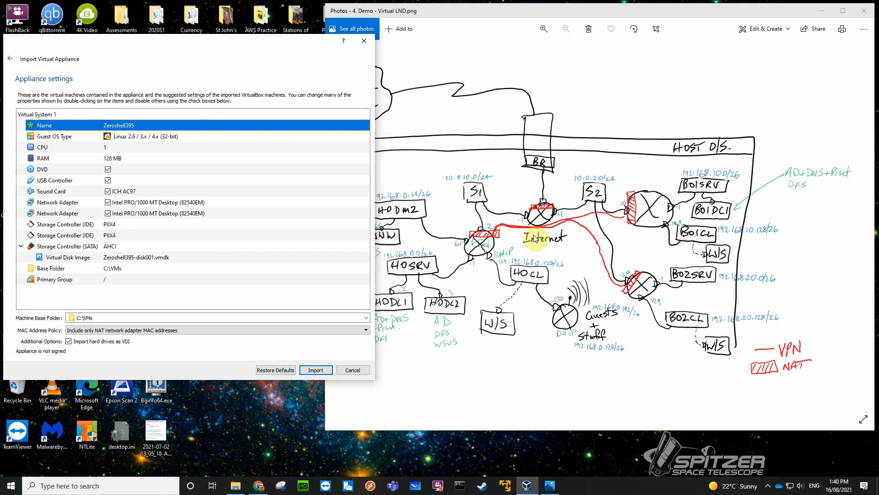
pyautogui.doubleClick(136, 125)
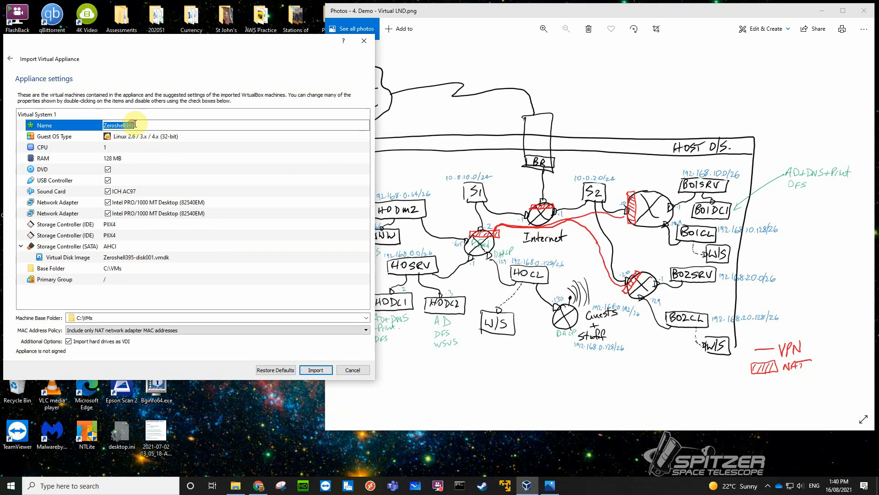
pyautogui.write('Internet')
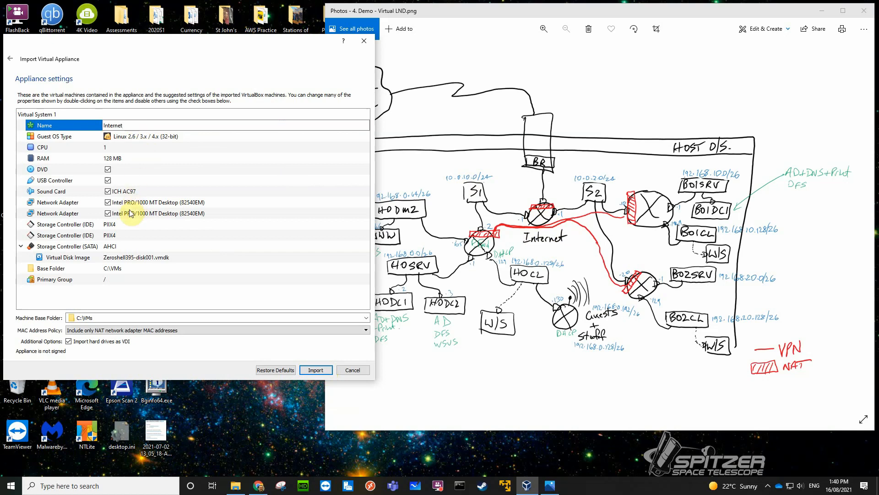
# Rename the appliance's virtual disk image to Internet.vdi.
pyautogui.moveTo(131, 213)
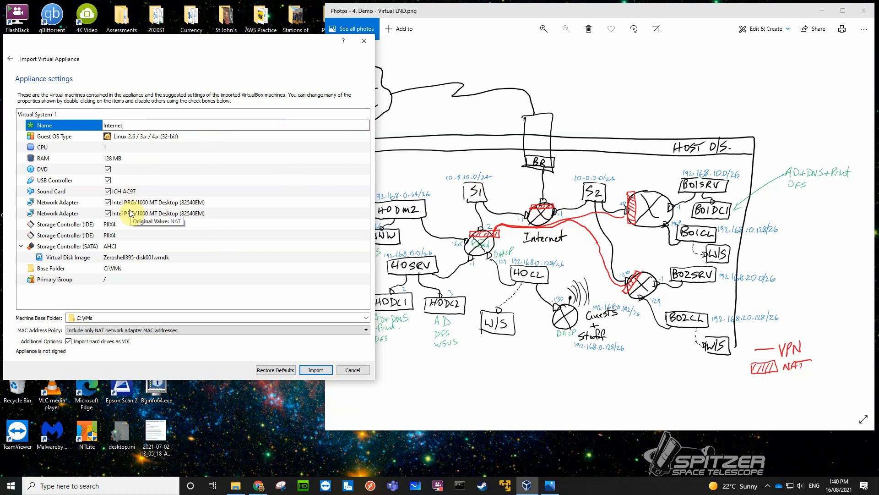
pyautogui.click(152, 258)
pyautogui.click(156, 258)
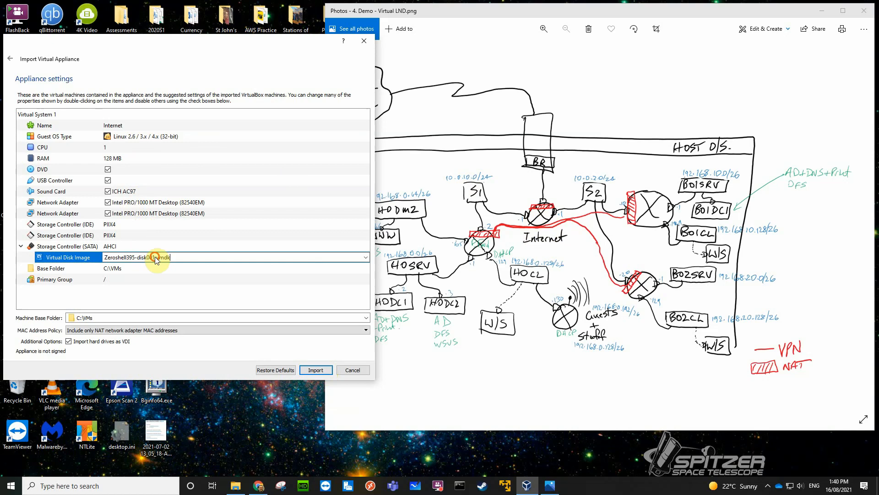
pyautogui.moveTo(177, 258); pyautogui.dragTo(87, 261)
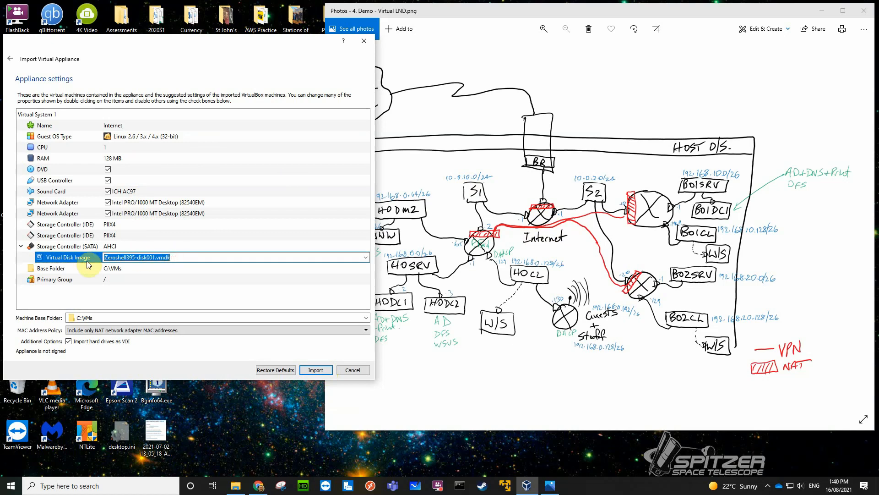
pyautogui.press('BackSpace')
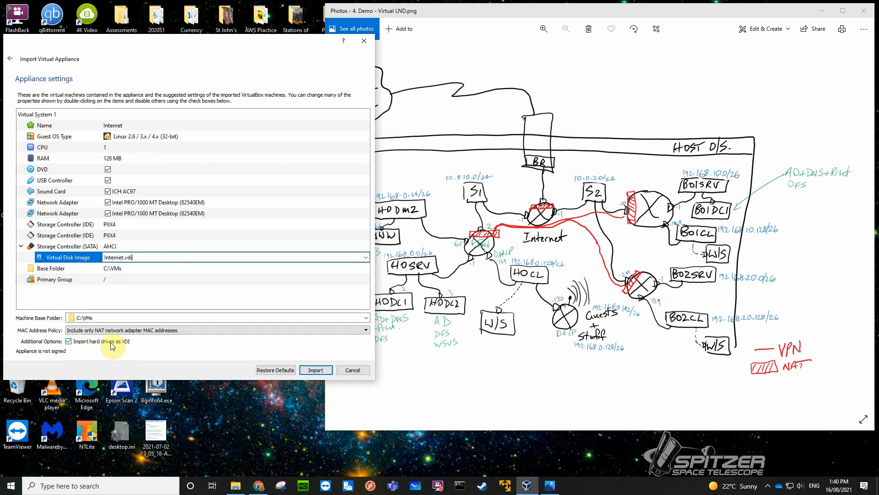
pyautogui.click(113, 280)
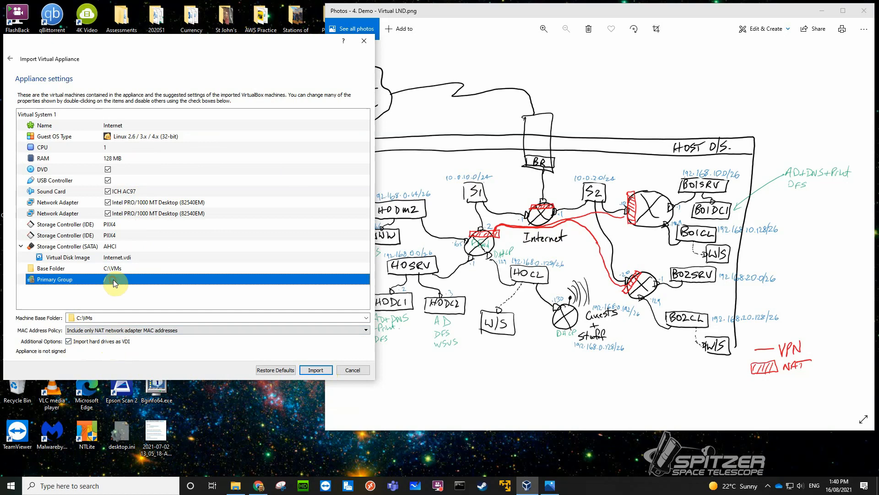
pyautogui.click(114, 280)
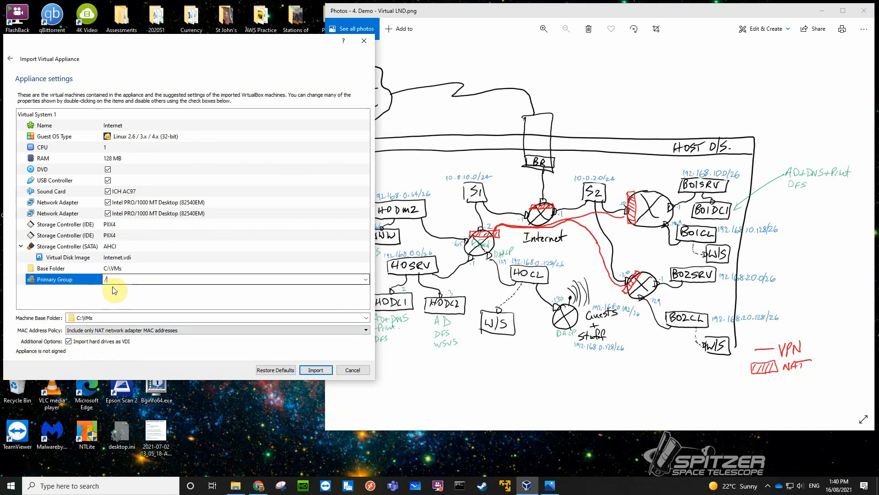
pyautogui.click(119, 296)
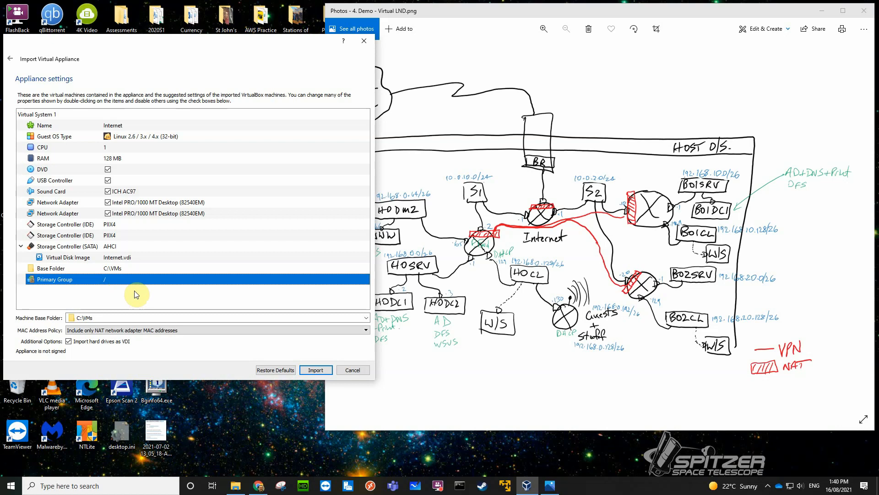
# Set the MAC address policy to generate new addresses for all network adapters and import the Internet machine.
pyautogui.click(120, 331)
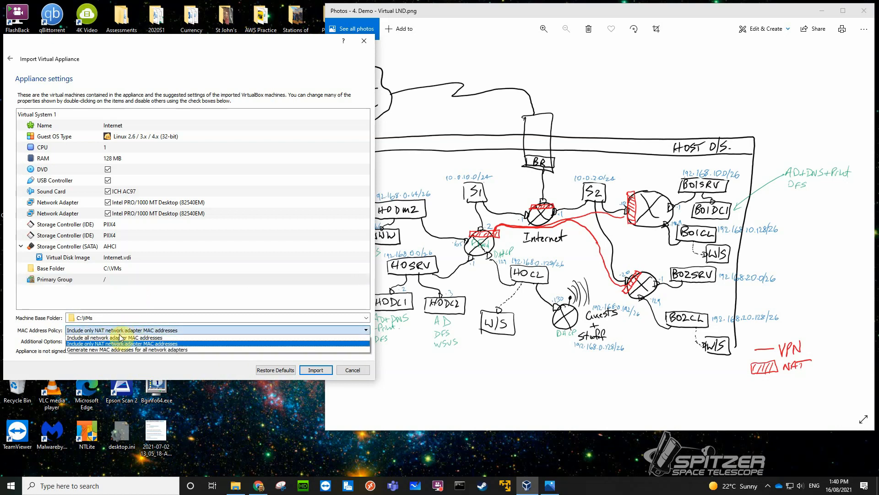
pyautogui.click(148, 350)
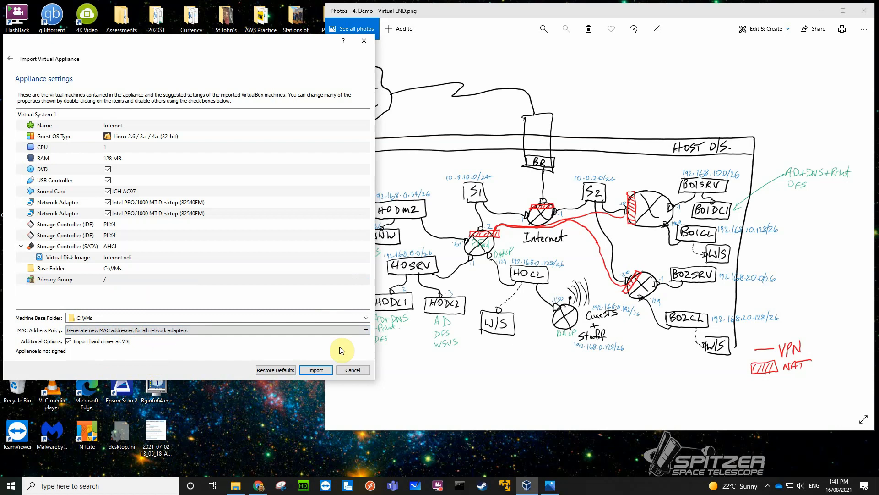
pyautogui.click(317, 370)
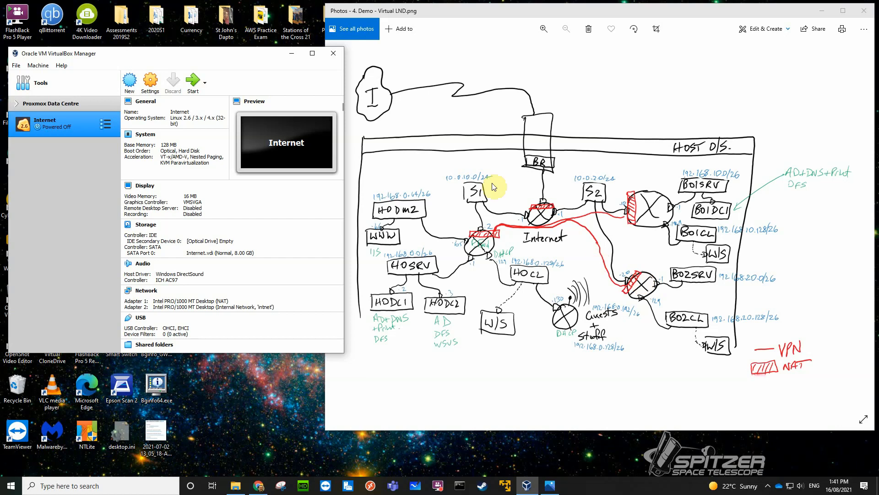
# Start another appliance import from Zeroshell395.ova in T:\OneDrive - TAFE NSW\VMresources\OVAs and proceed to its settings.
pyautogui.click(16, 65)
pyautogui.click(23, 90)
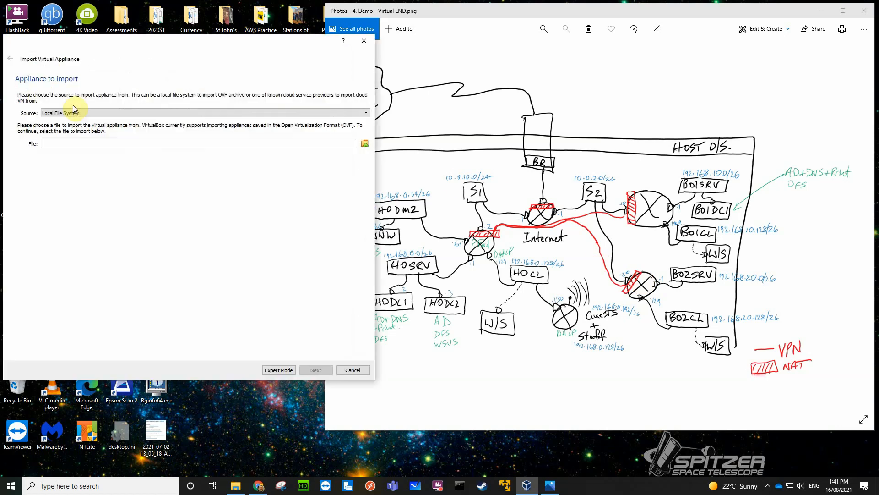
pyautogui.click(364, 144)
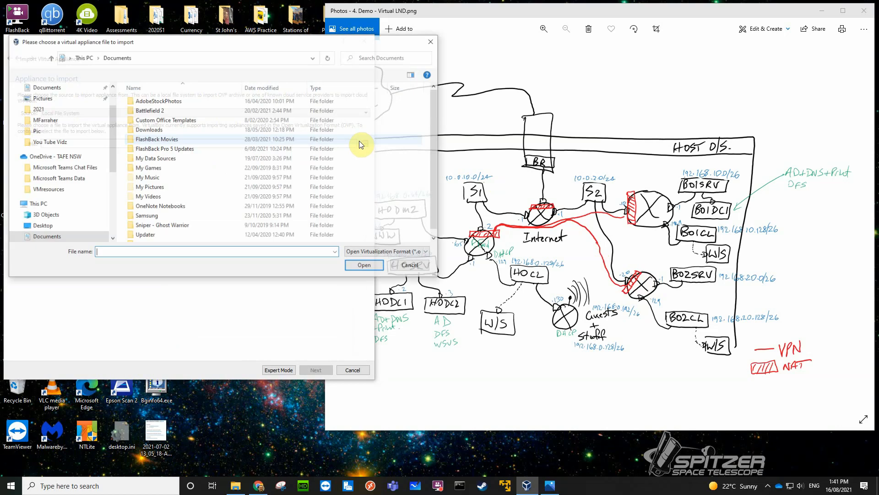
pyautogui.moveTo(110, 174); pyautogui.dragTo(107, 216)
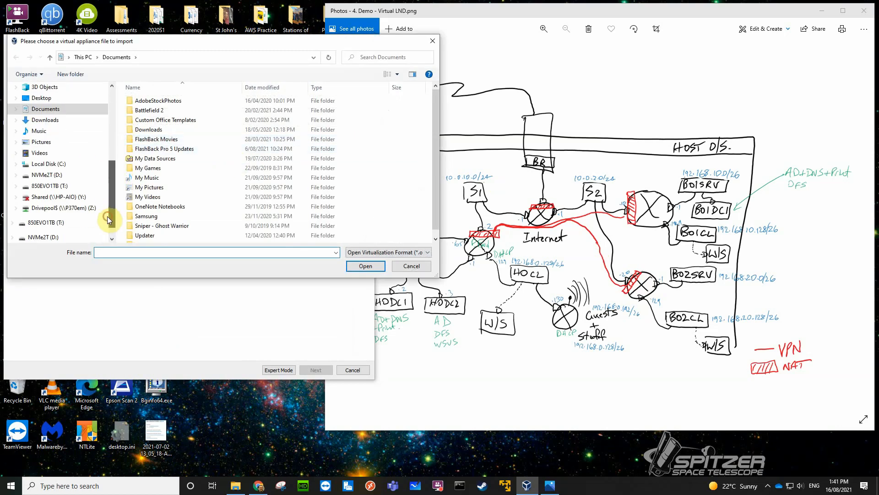
pyautogui.click(49, 186)
pyautogui.scroll(-5, 142, 192)
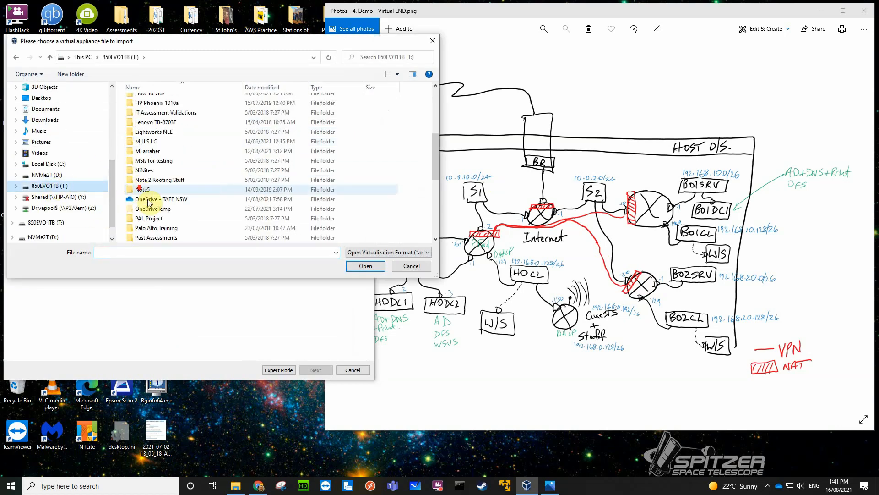
pyautogui.doubleClick(153, 196)
pyautogui.doubleClick(151, 119)
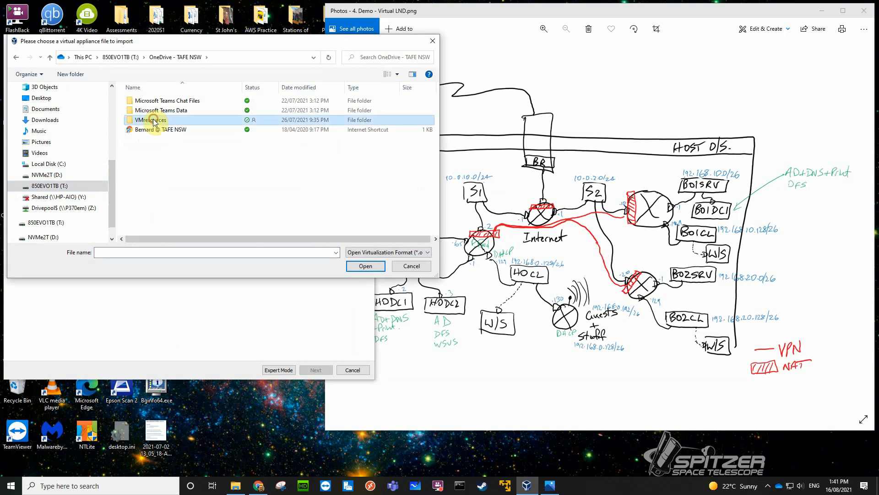
pyautogui.doubleClick(150, 110)
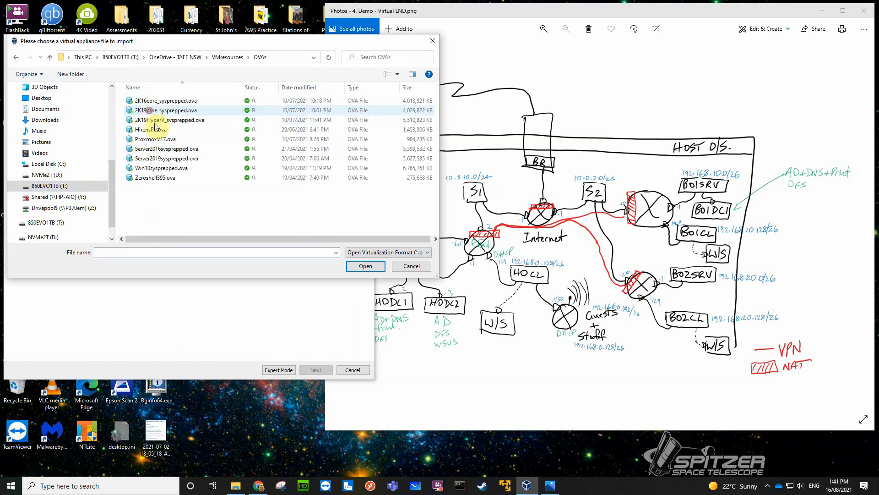
pyautogui.click(158, 178)
pyautogui.click(361, 268)
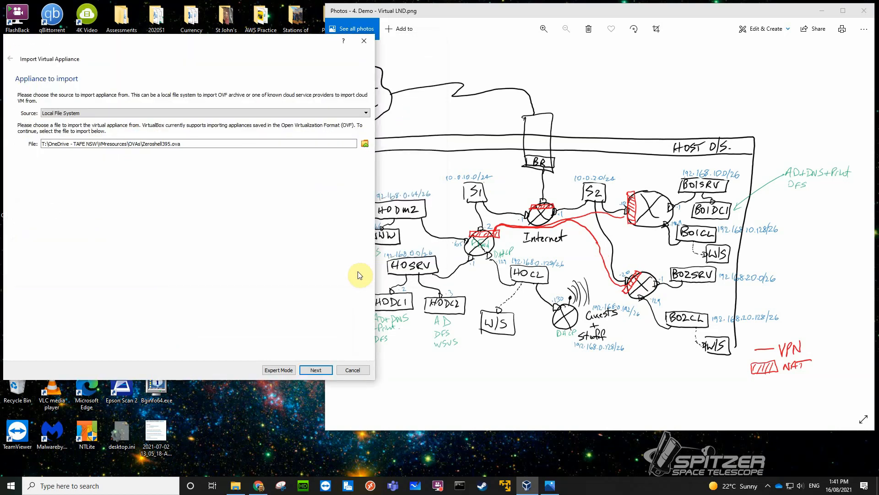
pyautogui.click(321, 370)
# Name the virtual machine being imported HOrouter and rename its virtual disk image to HOrouter.vdi.
pyautogui.doubleClick(132, 125)
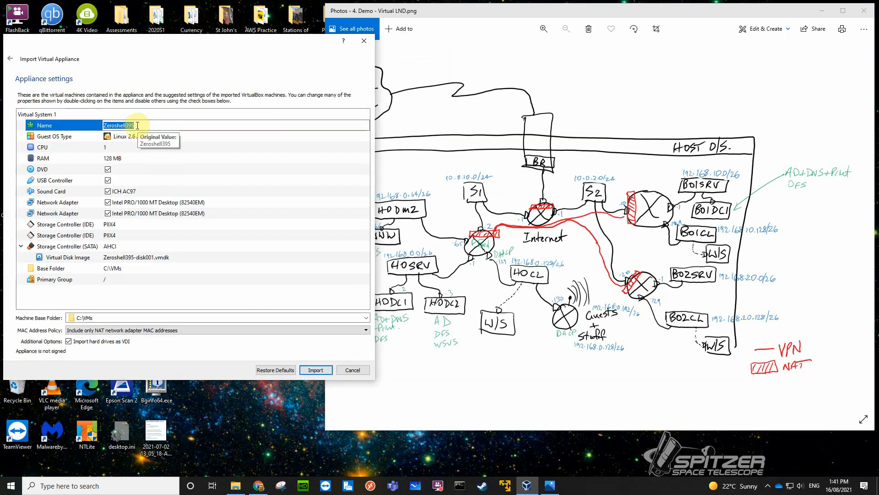
pyautogui.write('HOrouter')
pyautogui.click(162, 259)
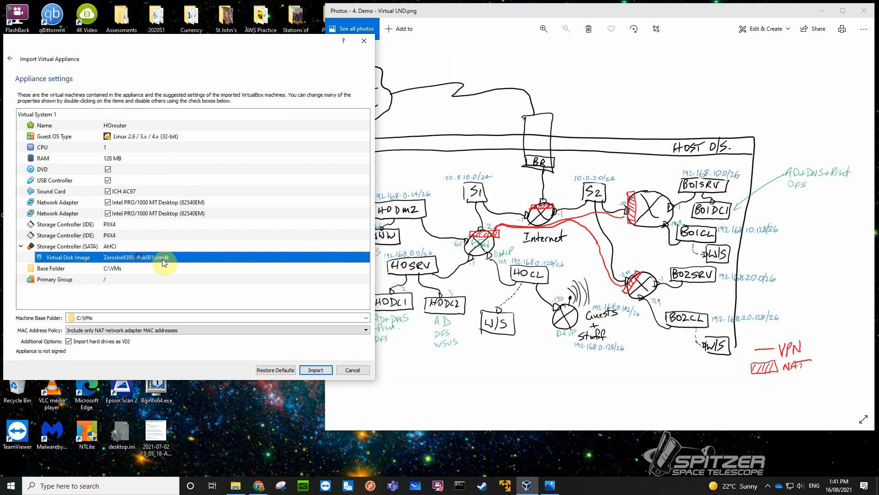
pyautogui.doubleClick(168, 256)
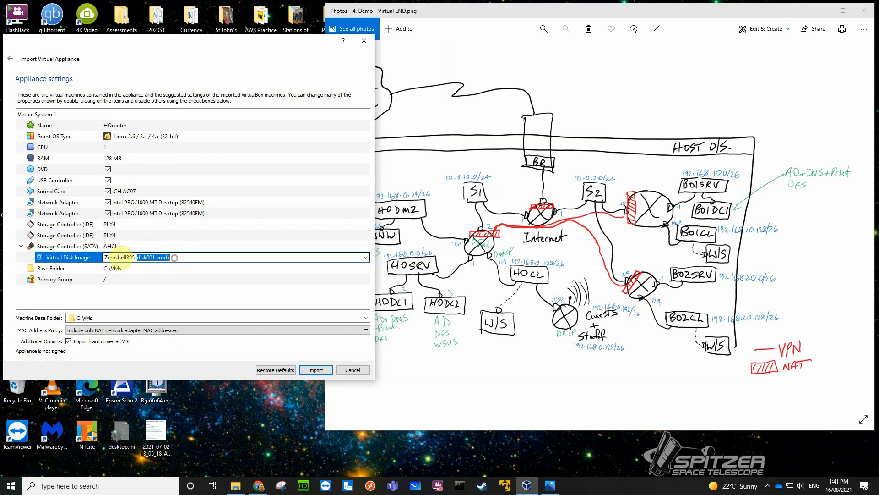
pyautogui.write('HOrouter.vdi')
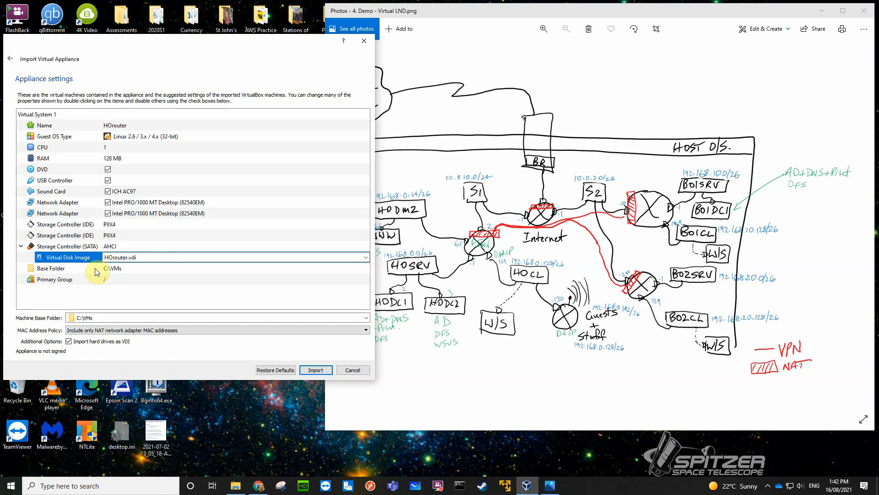
# Set the MAC address policy to generate new addresses for all network adapters and import the HOrouter machine.
pyautogui.doubleClick(114, 279)
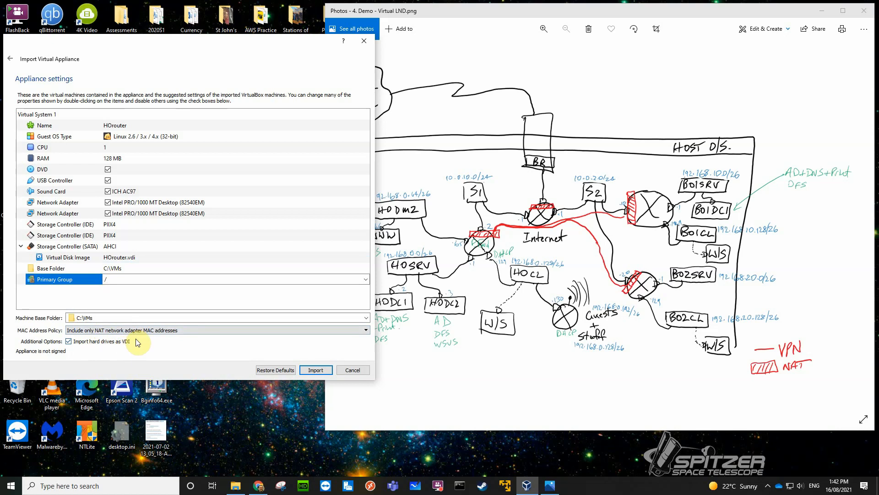
pyautogui.click(154, 331)
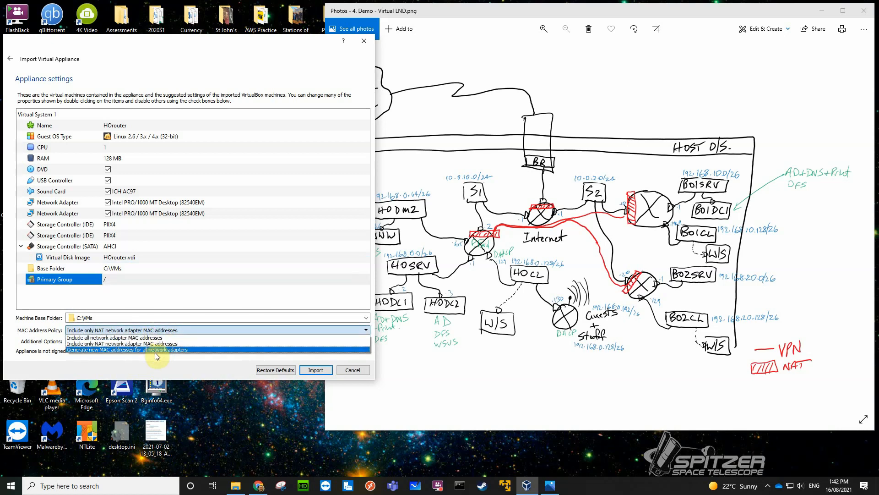
pyautogui.click(157, 351)
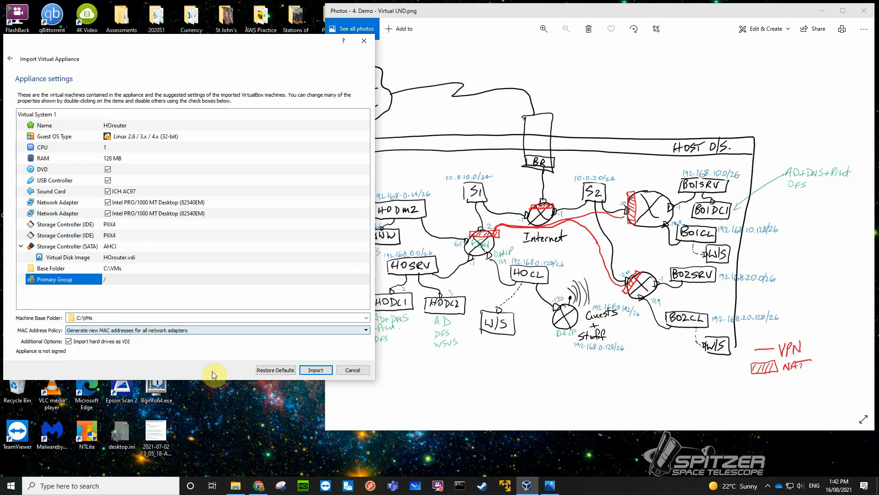
pyautogui.click(317, 371)
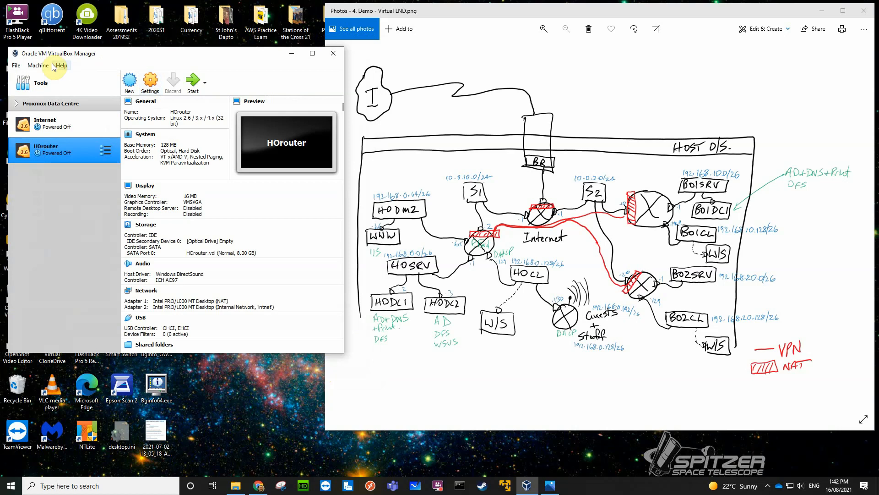
# Start another appliance import and browse to the 850EVO1TB (T:) drive for the source file.
pyautogui.click(16, 65)
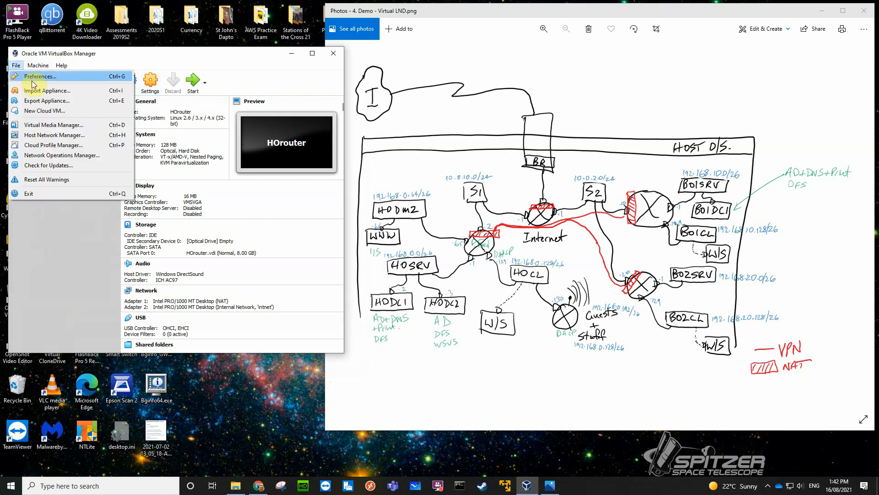
pyautogui.click(34, 92)
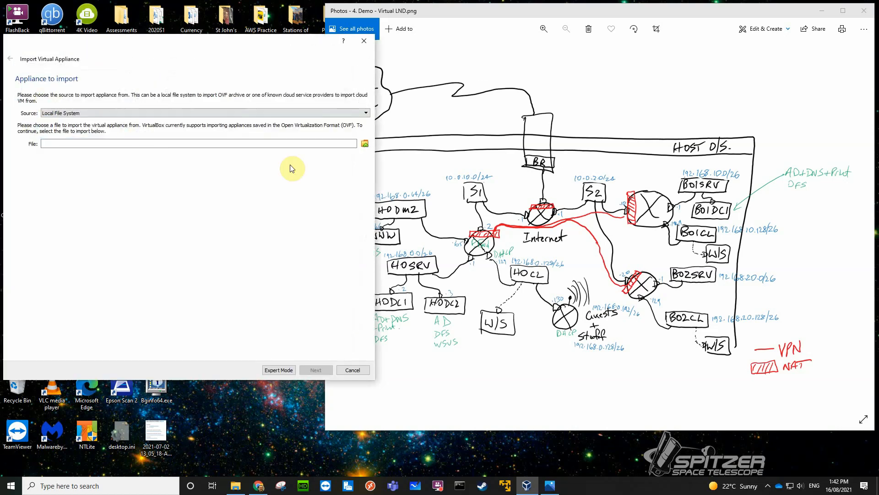
pyautogui.click(365, 144)
pyautogui.click(345, 147)
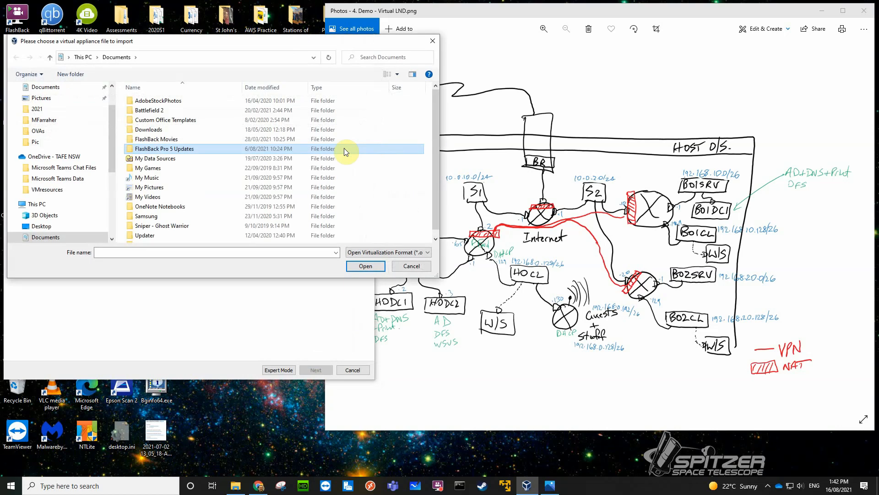
pyautogui.scroll(-1, 180, 210)
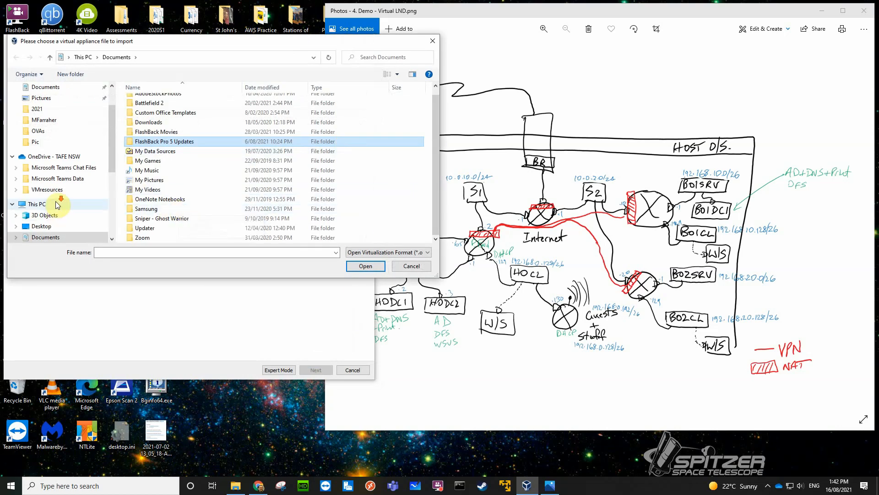
pyautogui.scroll(-3, 56, 204)
pyautogui.click(58, 222)
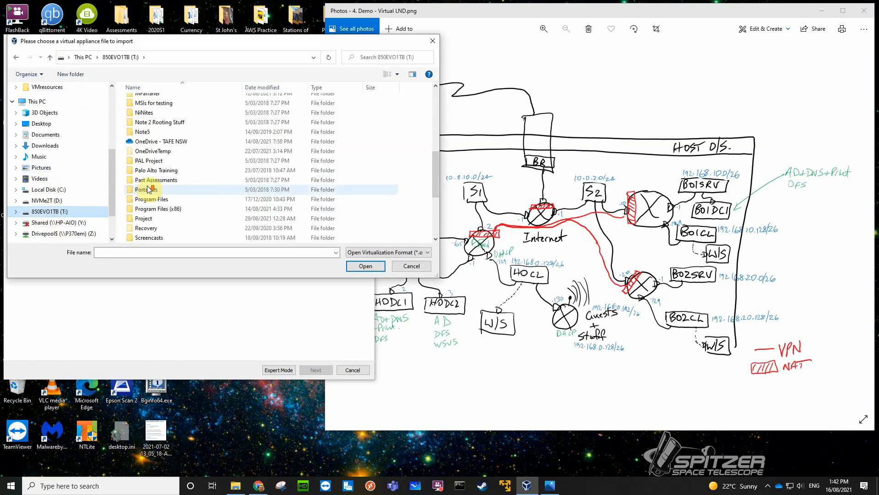
# Choose Zeroshell395.ova from OneDrive - TAFE NSW\VMresources\OVAs as the source and proceed to the appliance settings.
pyautogui.doubleClick(151, 142)
pyautogui.doubleClick(153, 121)
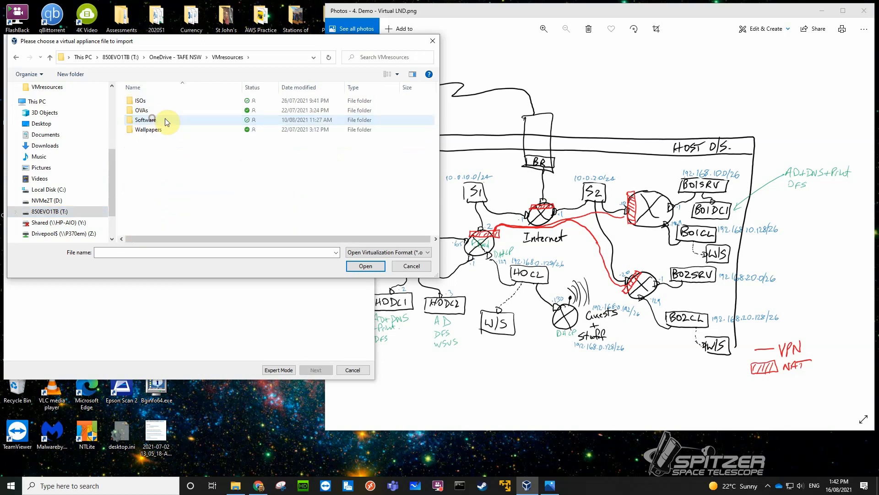
pyautogui.click(152, 111)
pyautogui.doubleClick(151, 115)
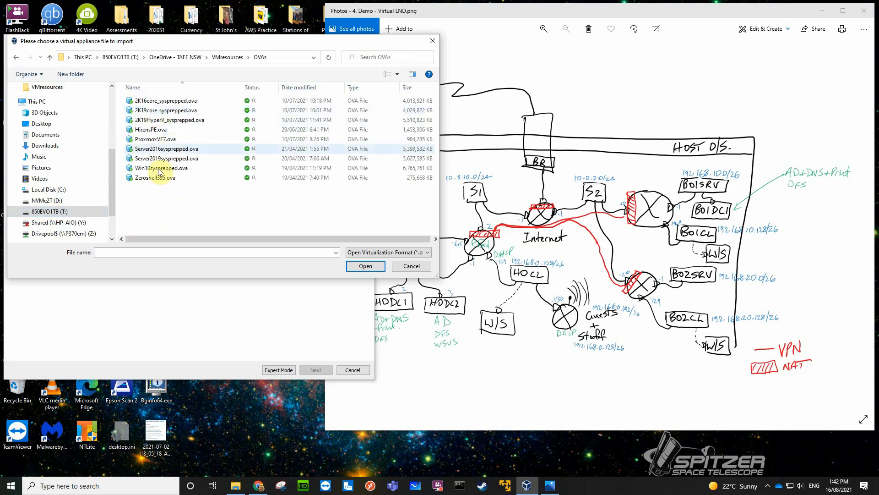
pyautogui.click(155, 177)
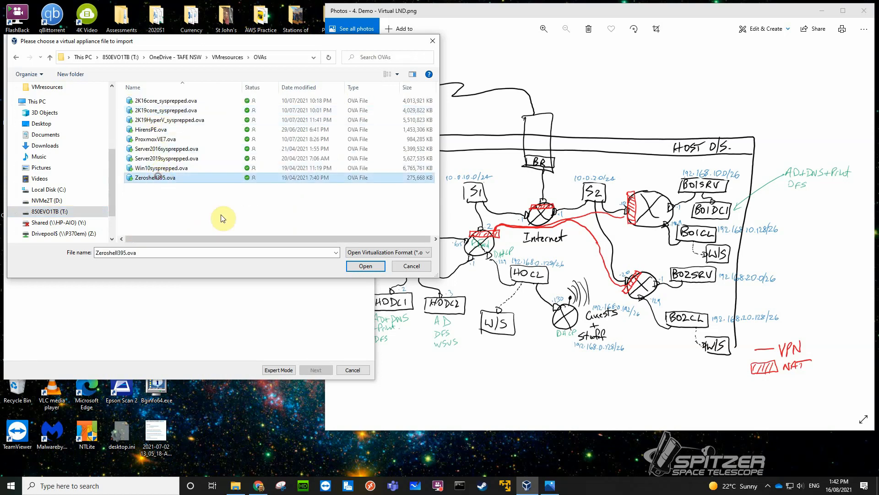
pyautogui.click(363, 267)
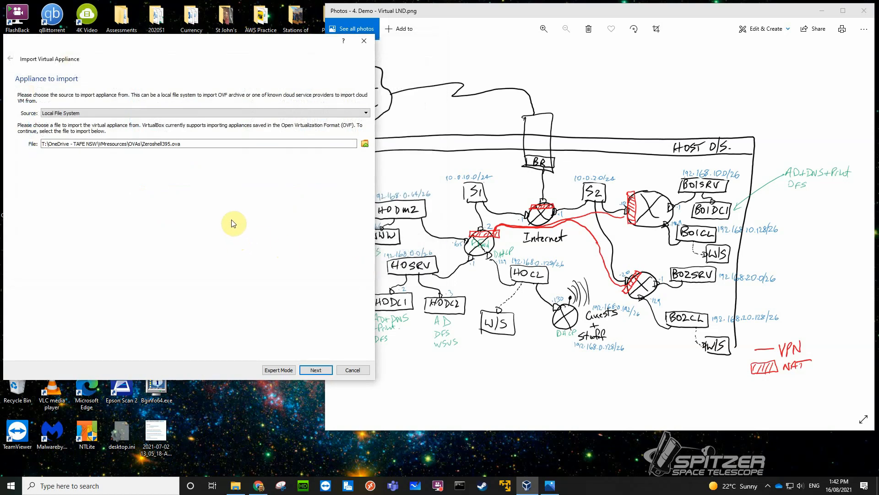
pyautogui.click(316, 370)
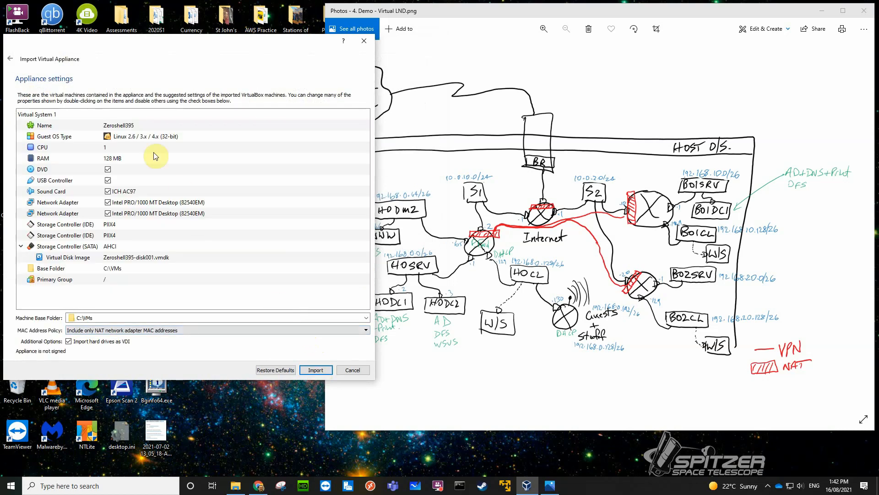
# Name both the virtual machine being imported and its virtual disk image BO1router.
pyautogui.doubleClick(140, 125)
pyautogui.write('BO1router')
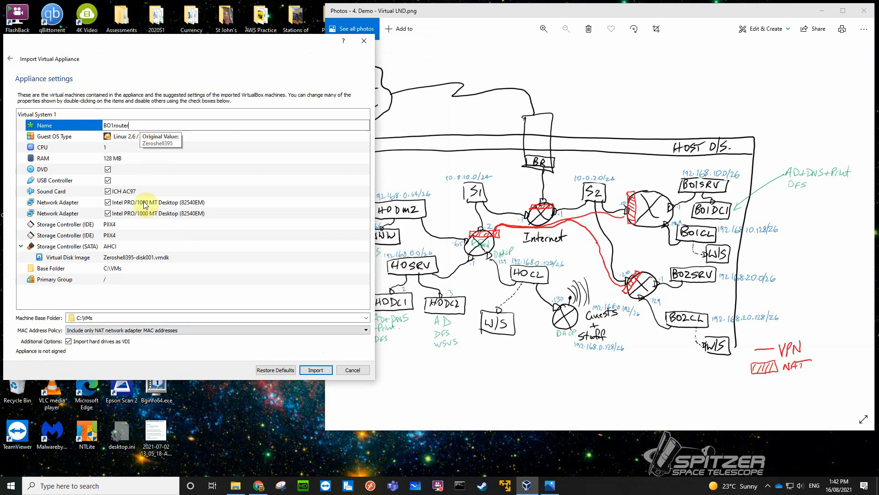
pyautogui.click(164, 257)
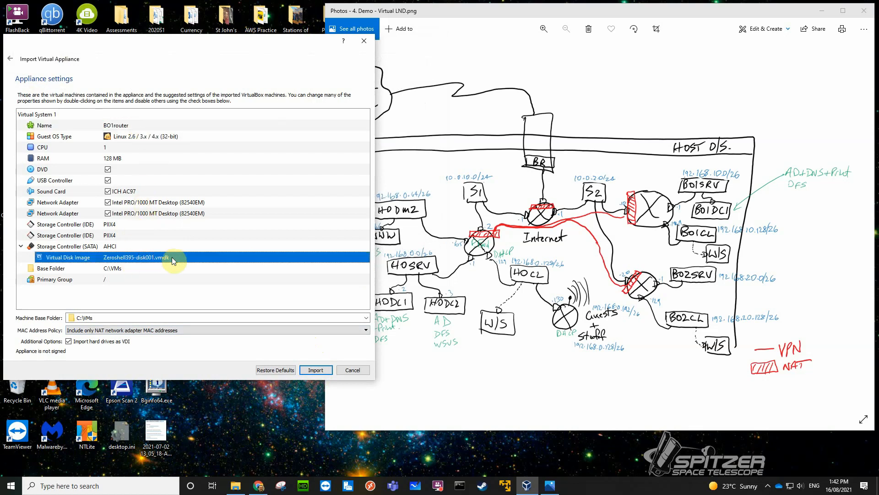
pyautogui.doubleClick(164, 258)
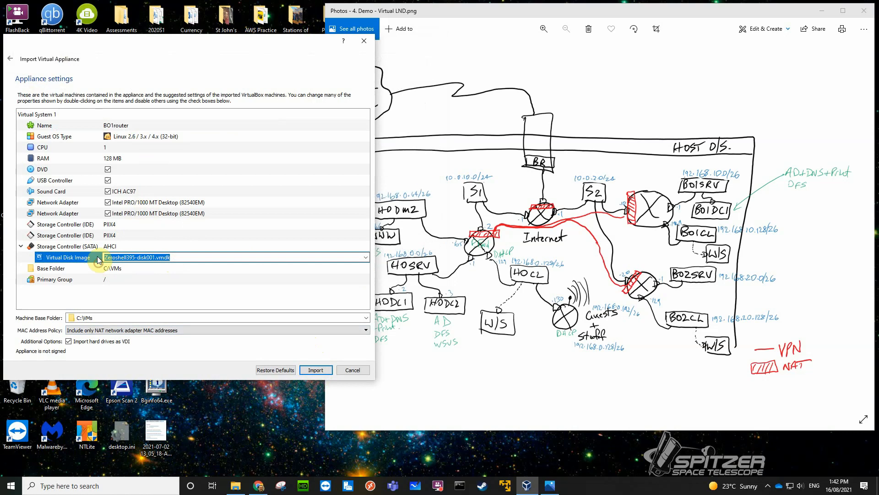
pyautogui.write('BO1router')
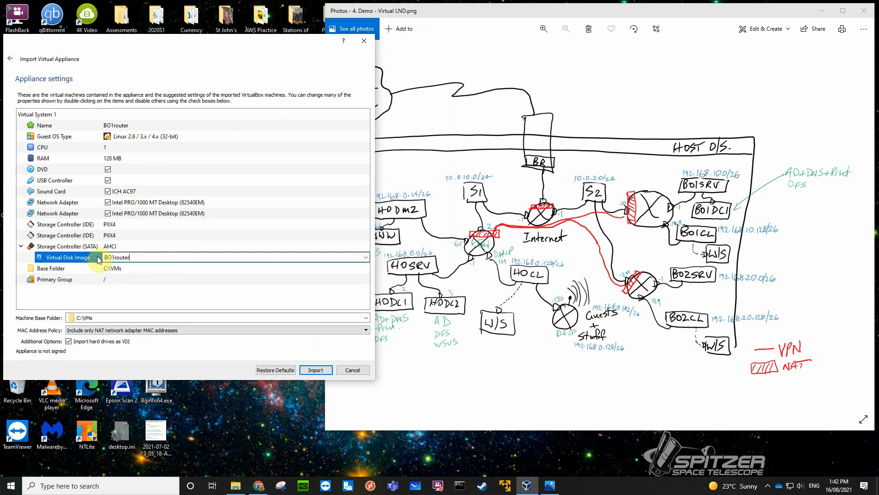
pyautogui.click(128, 279)
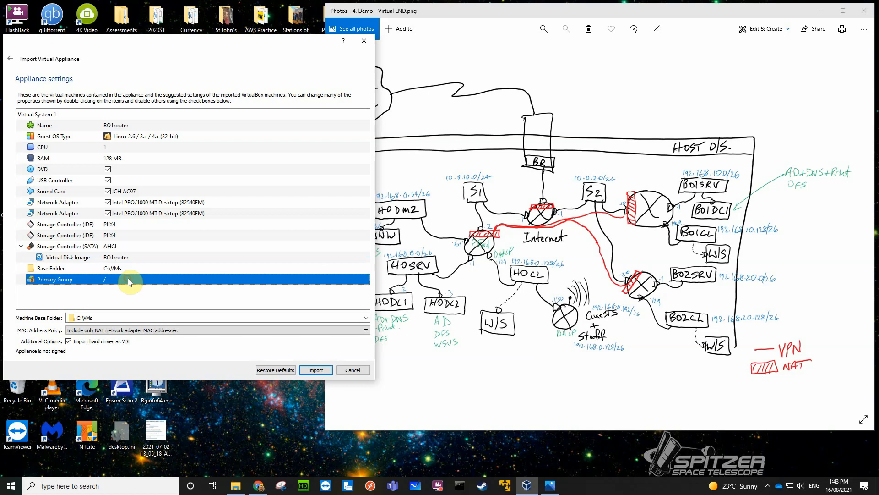
pyautogui.click(128, 278)
pyautogui.click(131, 298)
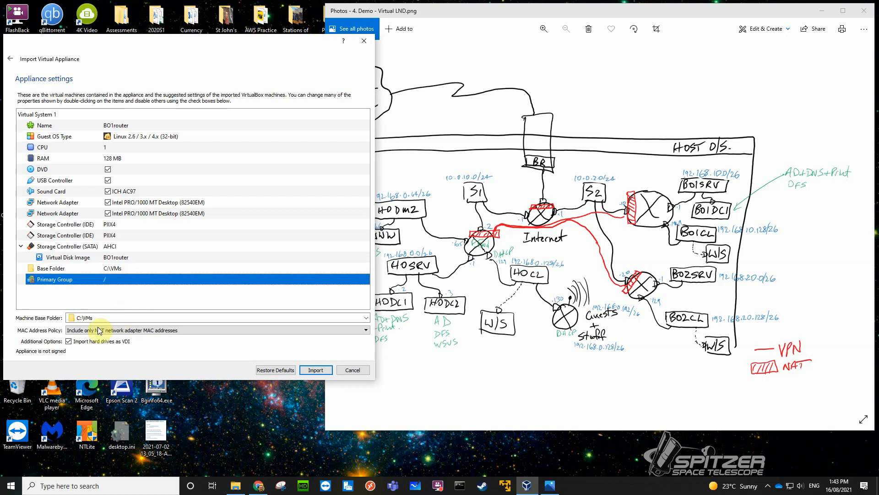
# Set the MAC address policy to generate new addresses for all network adapters and try to import the BO1router machine.
pyautogui.click(116, 331)
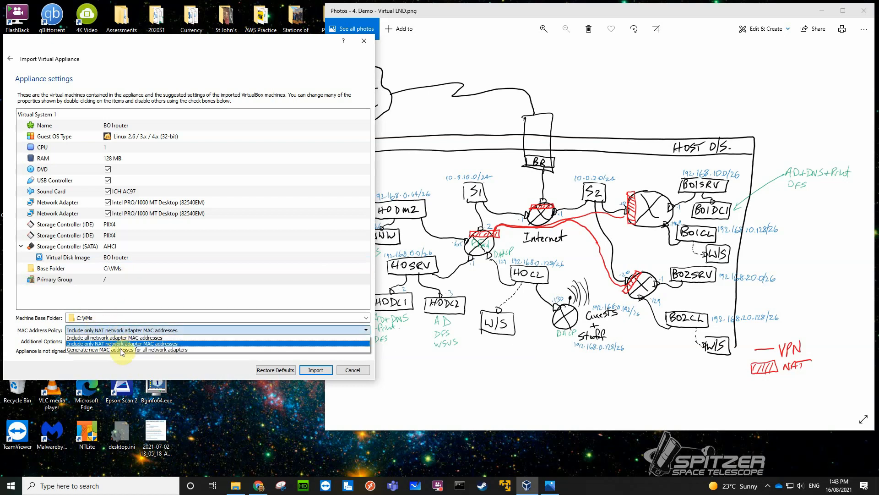
pyautogui.click(123, 349)
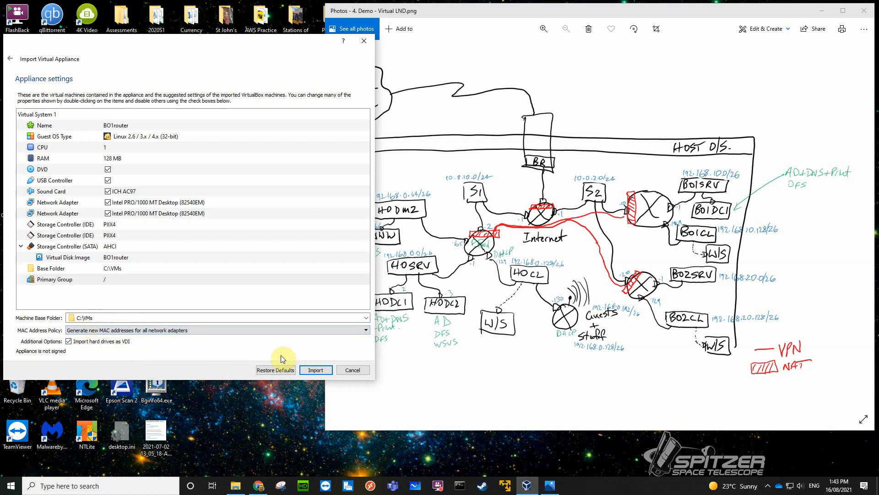
pyautogui.click(311, 370)
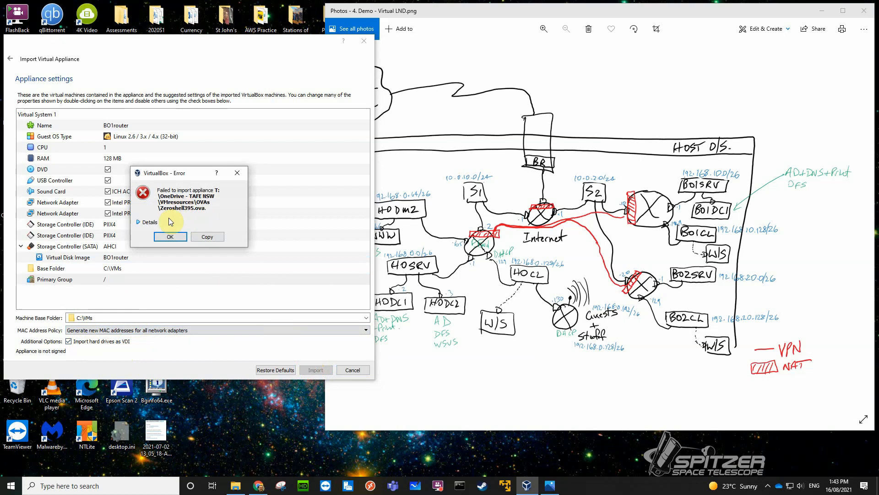
# Examine the details of the import error and dismiss the message.
pyautogui.click(140, 223)
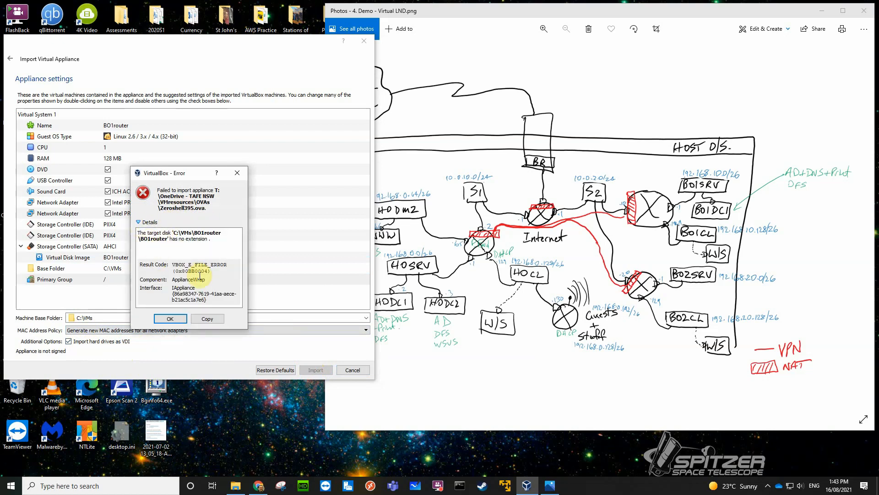
pyautogui.click(207, 318)
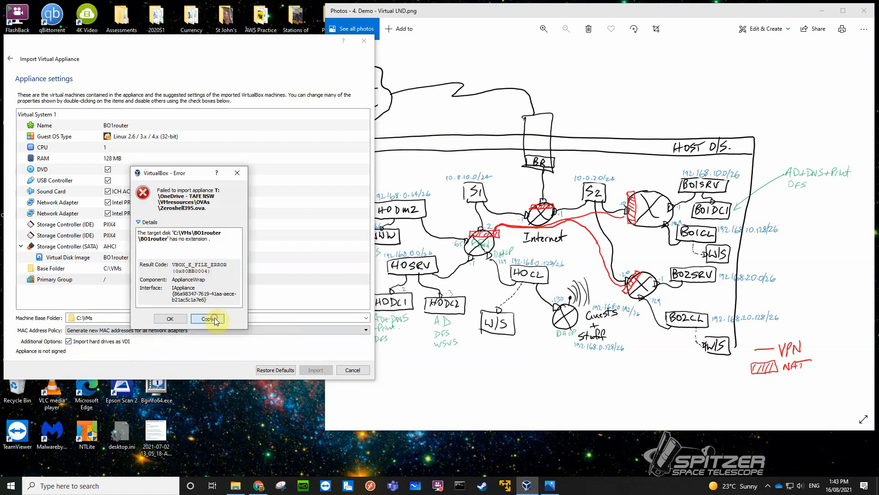
pyautogui.click(177, 320)
# Add the .vdi extension to the virtual disk image's name, making it BO1router.vdi, and import the BO1router machine.
pyautogui.click(133, 257)
pyautogui.click(131, 257)
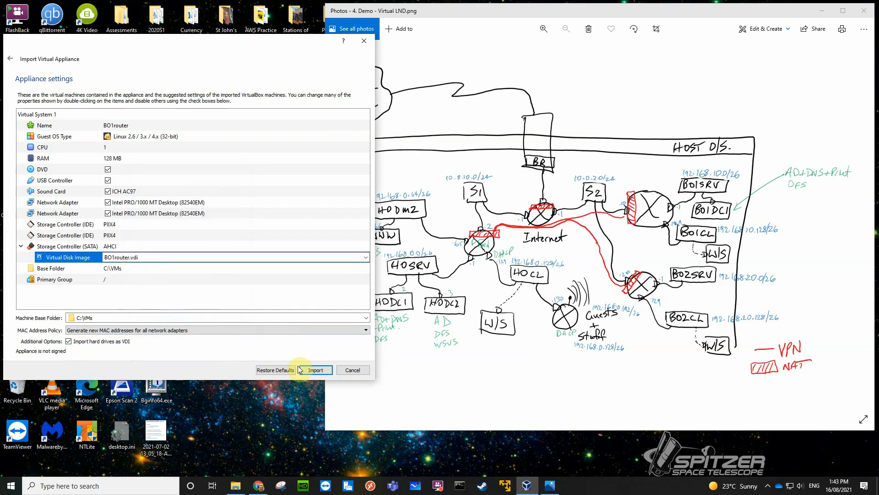
pyautogui.click(312, 369)
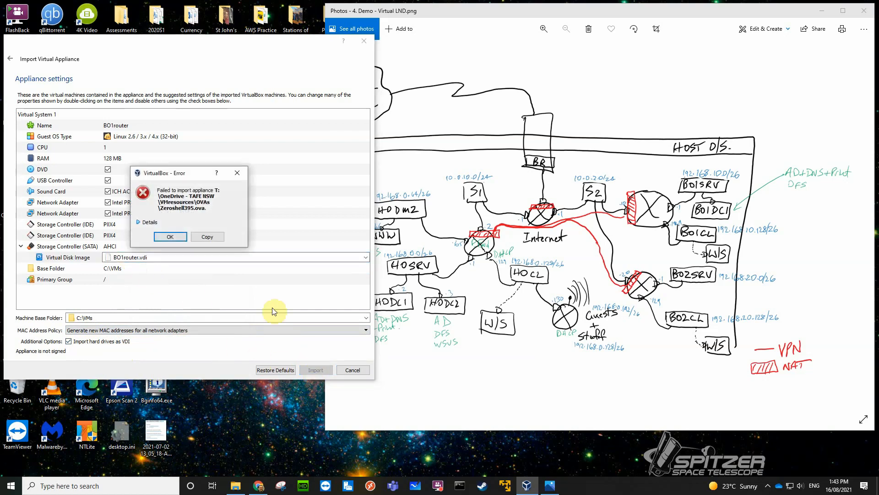
pyautogui.click(175, 236)
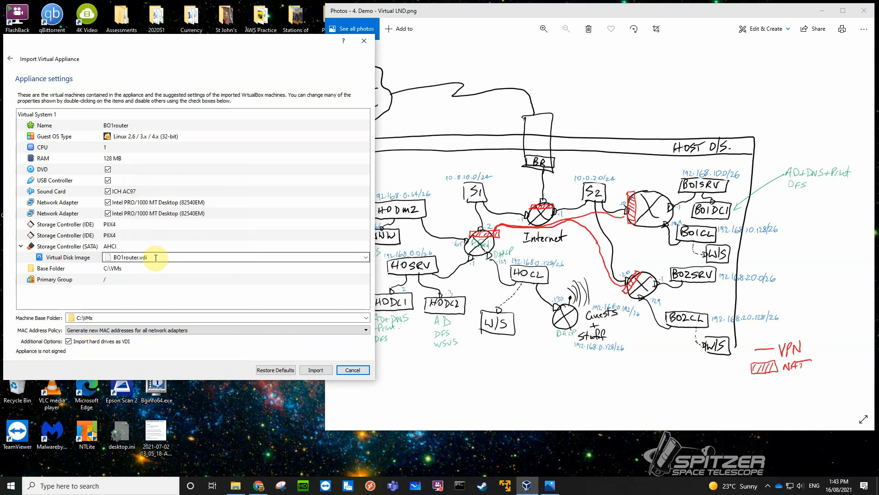
pyautogui.click(127, 278)
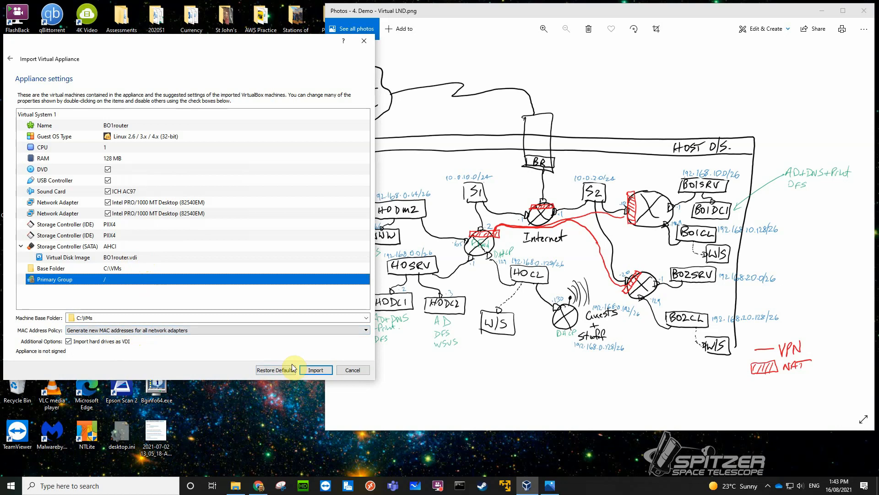
pyautogui.click(307, 369)
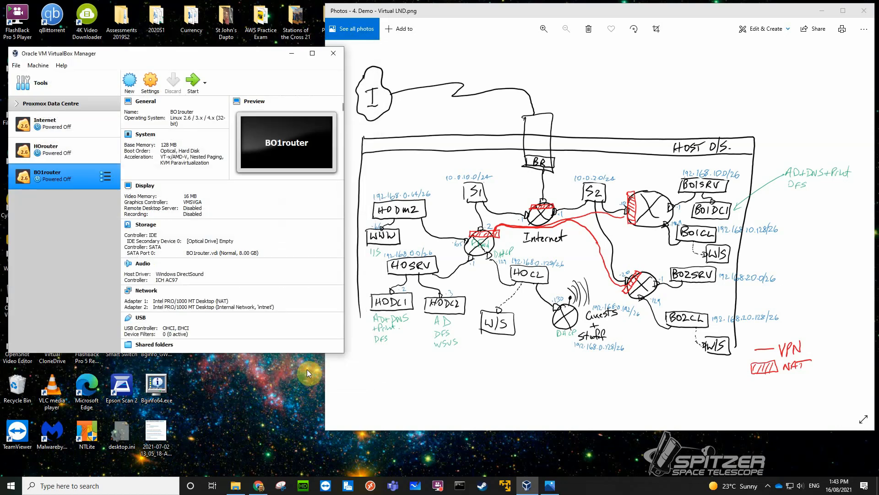
# Start another appliance import and load Zeroshell395.ova from the OneDrive - TAFE NSW\VMresources\OVAs folder on the 850EVO1TB (T:) drive.
pyautogui.click(15, 65)
pyautogui.click(28, 90)
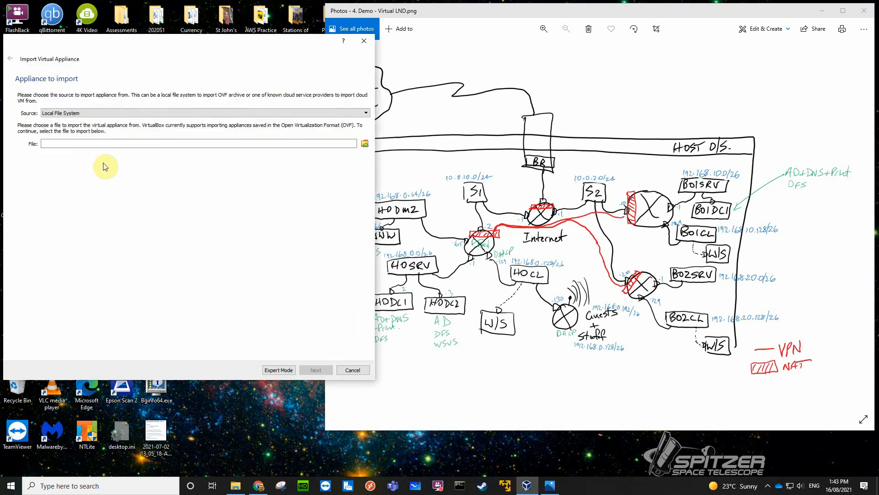
pyautogui.click(364, 143)
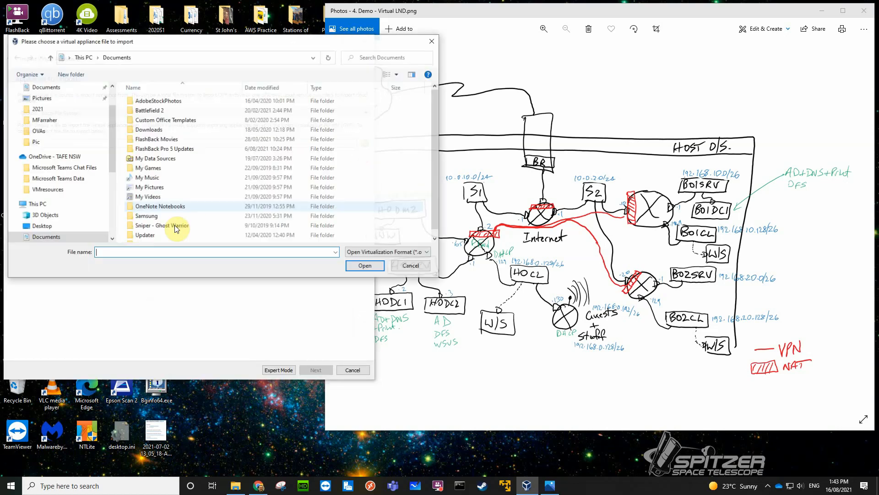
pyautogui.scroll(-3, 82, 199)
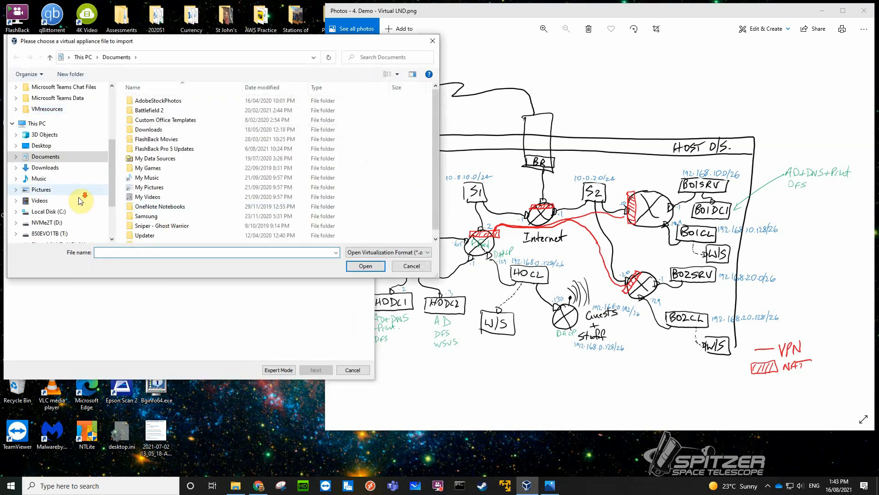
pyautogui.click(50, 234)
pyautogui.scroll(-10, 141, 200)
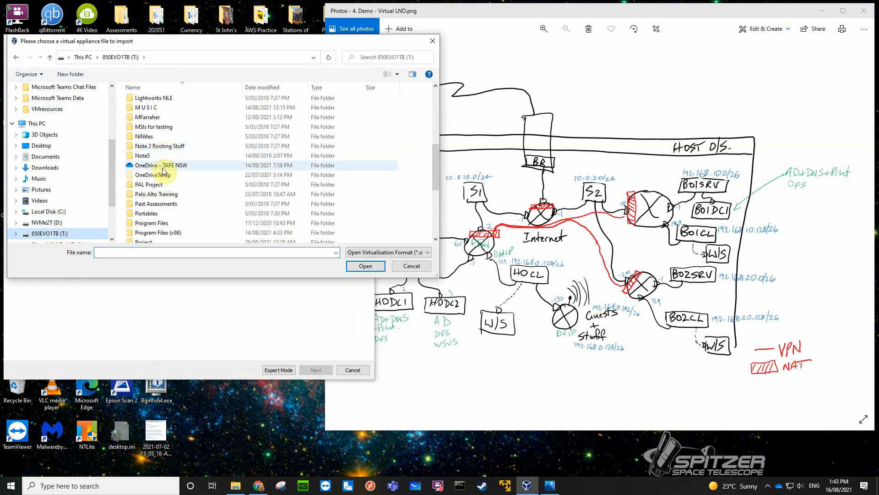
pyautogui.click(161, 166)
pyautogui.doubleClick(161, 166)
pyautogui.doubleClick(161, 120)
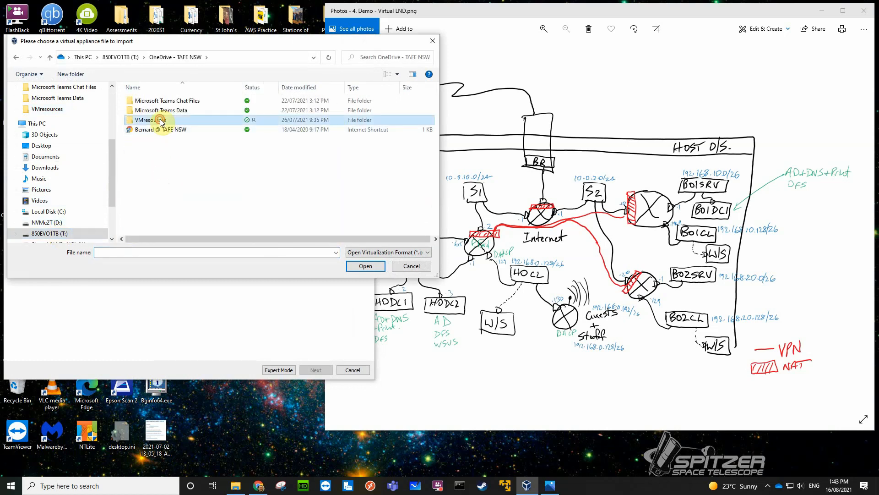
pyautogui.doubleClick(156, 111)
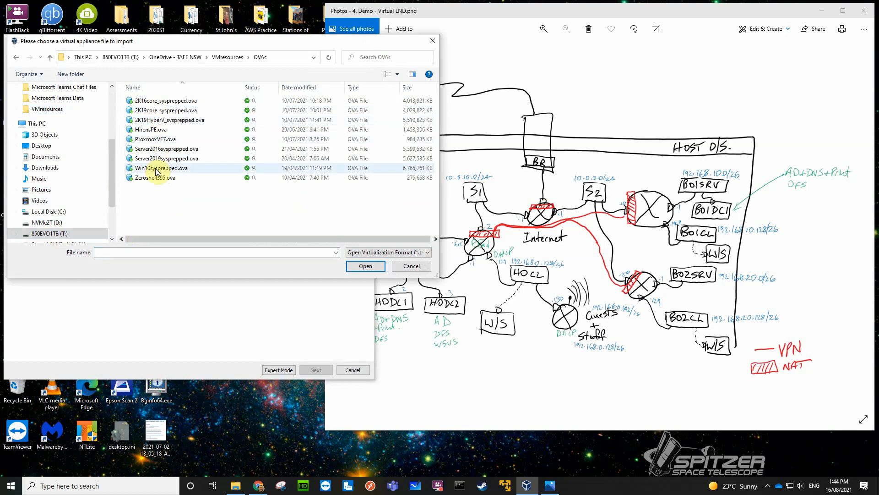
pyautogui.doubleClick(157, 177)
pyautogui.click(365, 266)
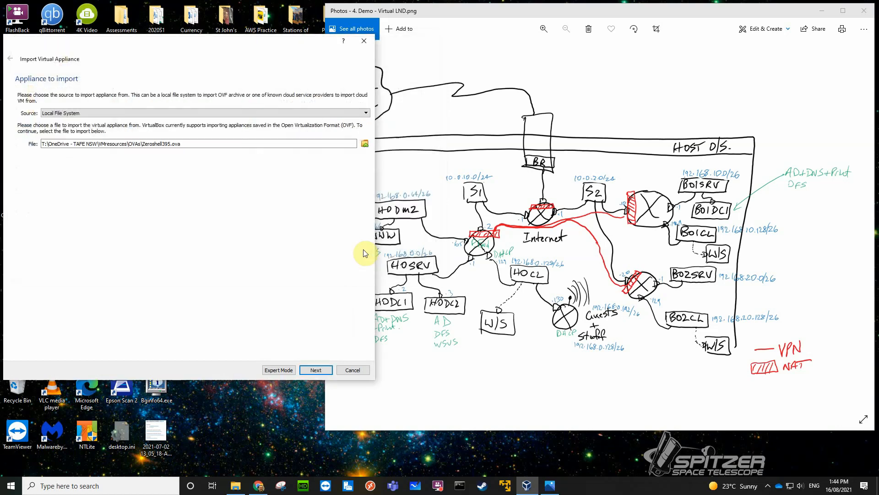
pyautogui.click(319, 370)
# Name the virtual machine being imported BO2router and its virtual disk image BO2router.vdi.
pyautogui.doubleClick(144, 122)
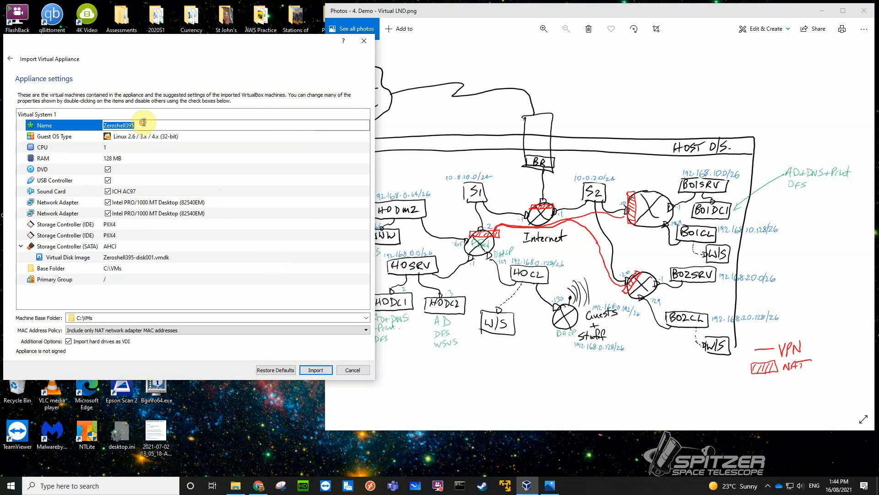
pyautogui.write('BO2router')
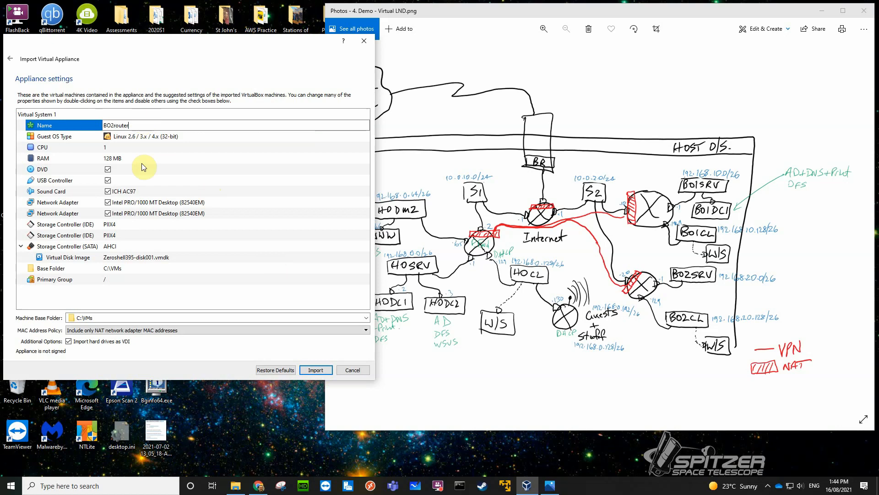
pyautogui.click(141, 259)
pyautogui.click(154, 259)
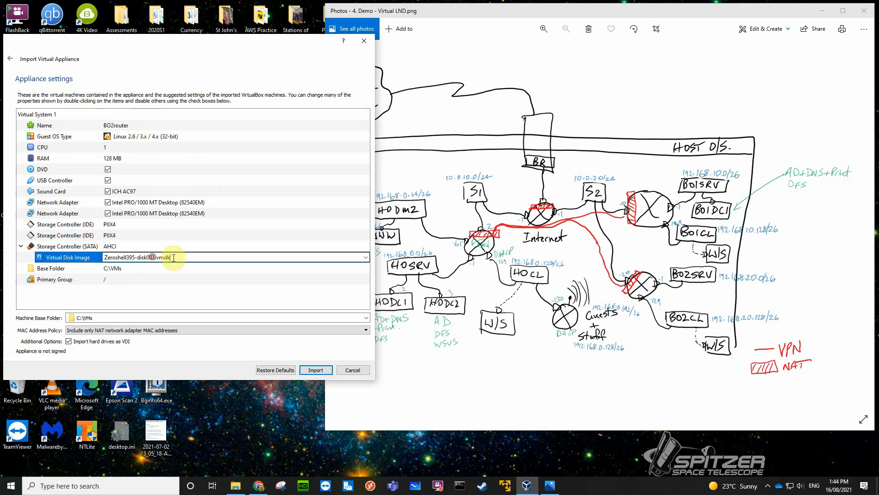
pyautogui.write('BO')
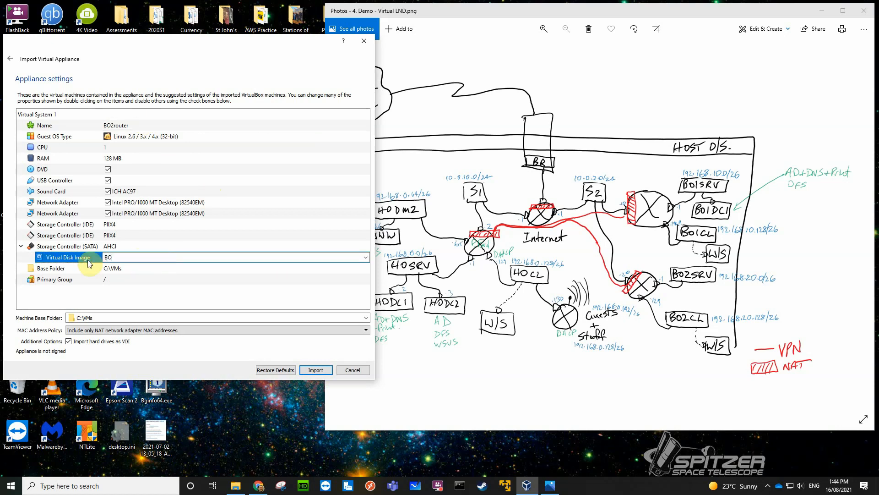
pyautogui.write('2router.vdi')
pyautogui.doubleClick(114, 280)
pyautogui.click(129, 293)
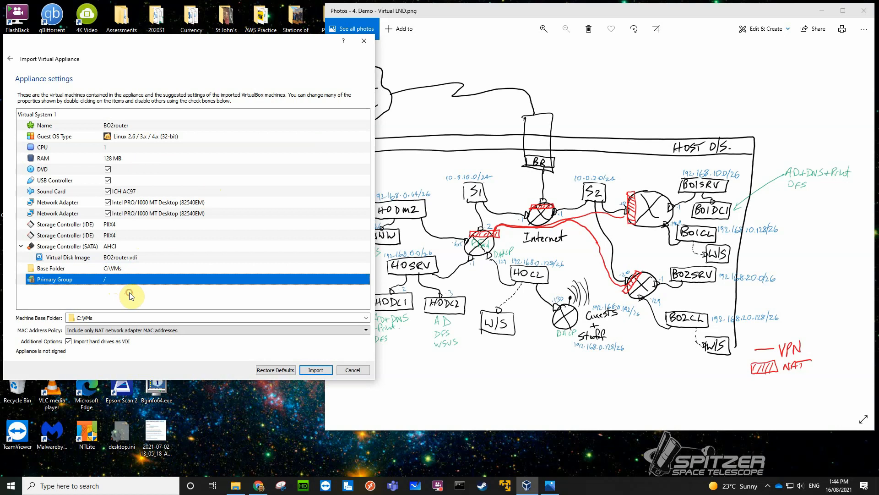
# Set the MAC address policy to generate new addresses for all network adapters and import the BO2router machine.
pyautogui.click(181, 330)
pyautogui.click(139, 349)
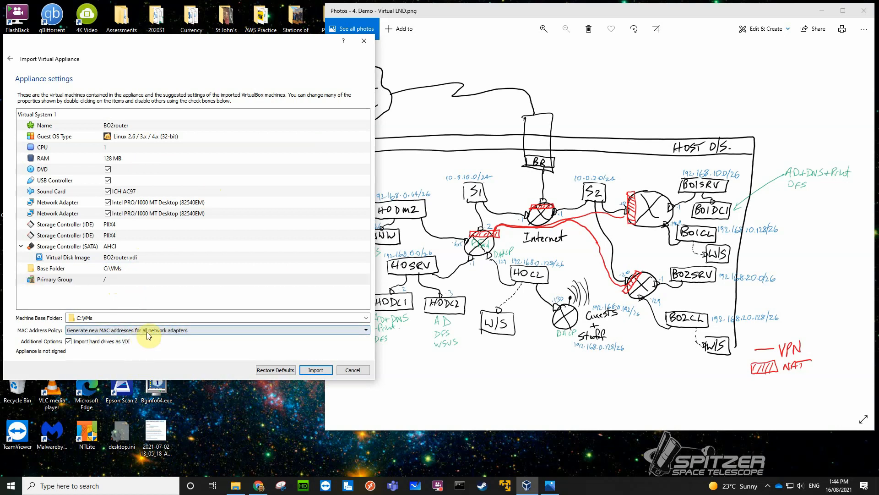
pyautogui.click(310, 369)
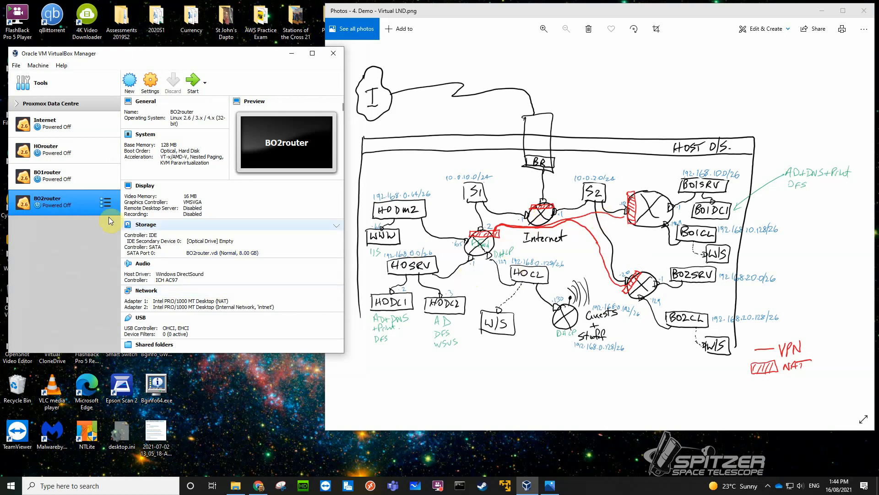
# Move the Internet machine below HOrouter and put all four router machines into a new group.
pyautogui.moveTo(56, 125); pyautogui.dragTo(56, 165)
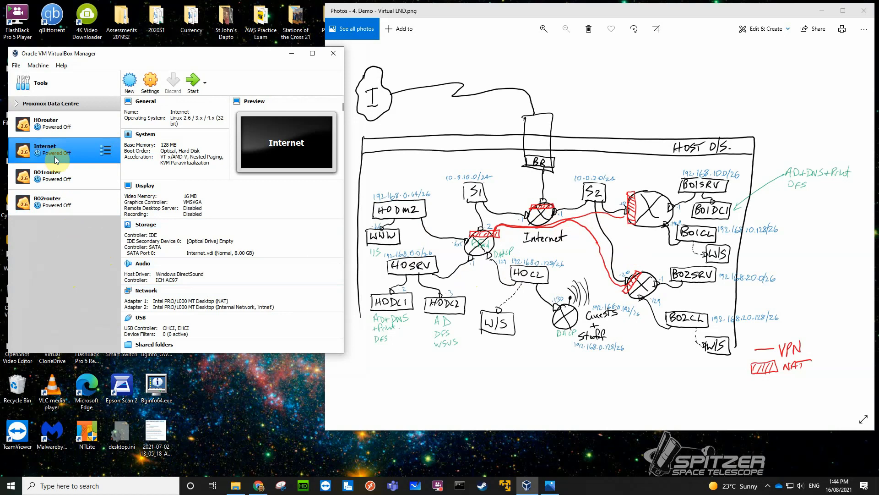
pyautogui.click(62, 126)
pyautogui.keyDown('ctrl'); pyautogui.click(67, 207); pyautogui.keyUp('ctrl')
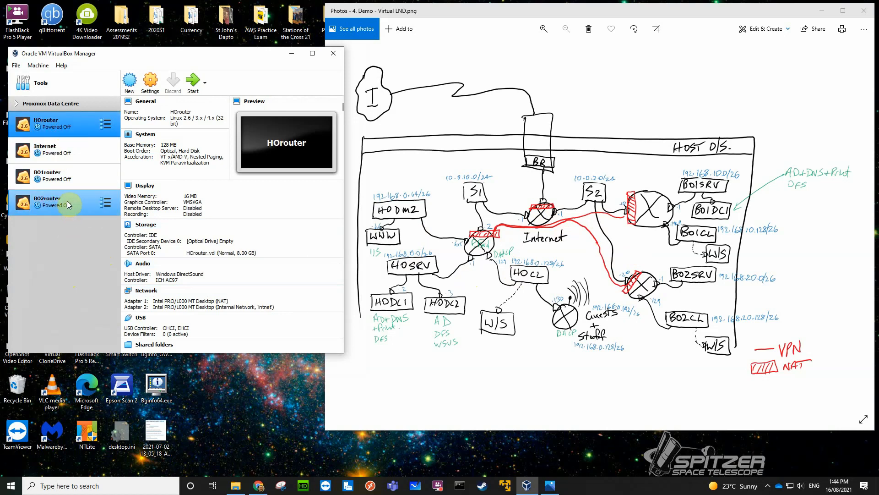
pyautogui.keyDown('shift'); pyautogui.click(67, 204); pyautogui.keyUp('shift')
pyautogui.rightClick(73, 125)
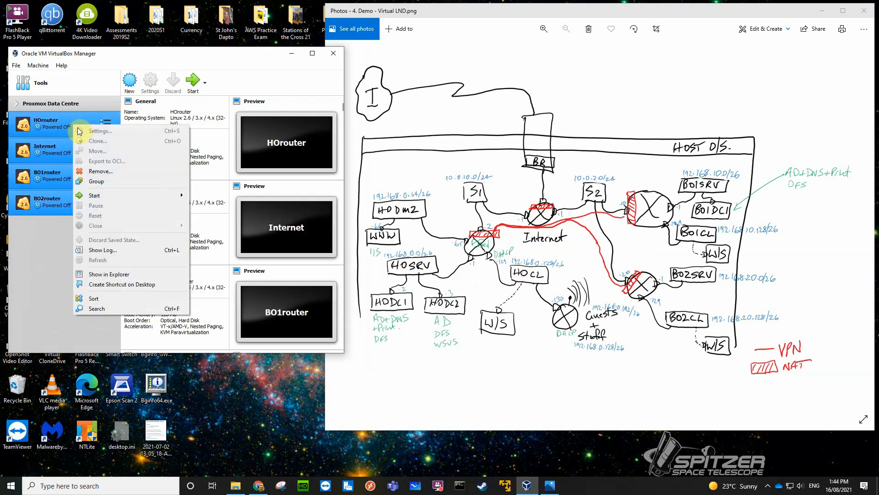
pyautogui.click(95, 181)
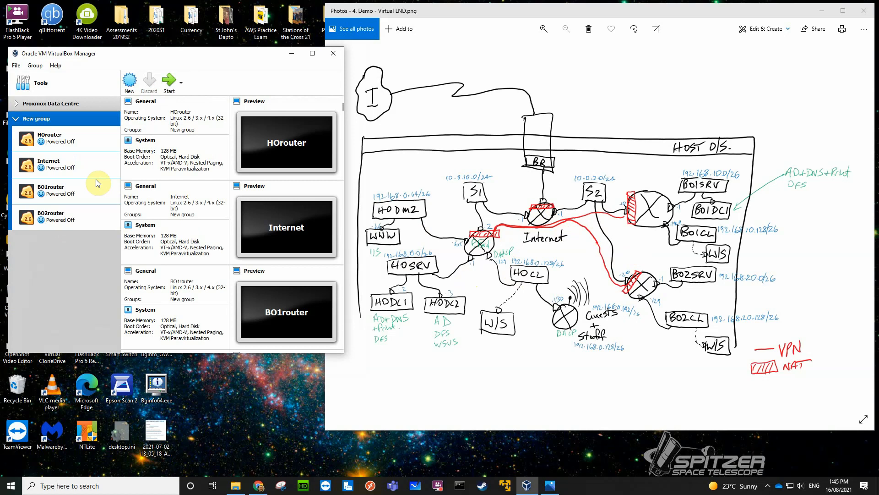
# Rename the new machine group GWMP Demo, then collapse and expand it.
pyautogui.rightClick(50, 121)
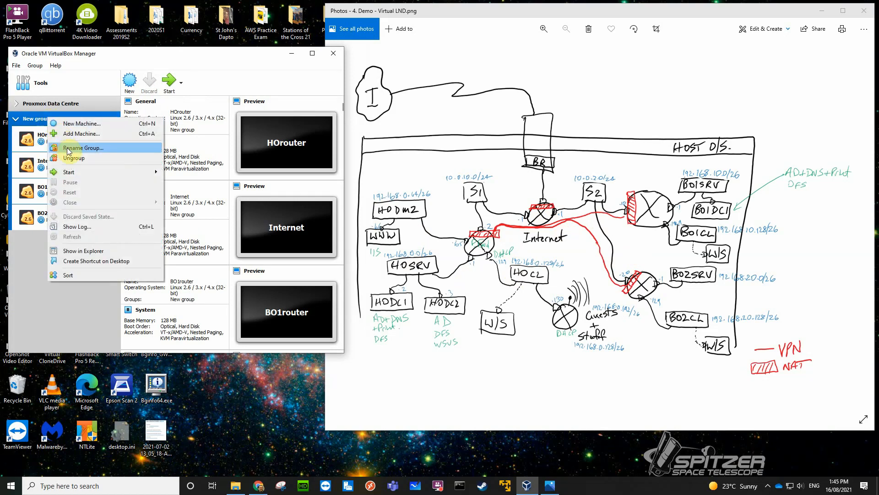
pyautogui.click(69, 146)
pyautogui.press('BackSpace')
pyautogui.press('BackSpace')
pyautogui.press('BackSpace')
pyautogui.press('BackSpace')
pyautogui.press('BackSpace')
pyautogui.press('BackSpace')
pyautogui.press('BackSpace')
pyautogui.press('BackSpace')
pyautogui.press('BackSpace')
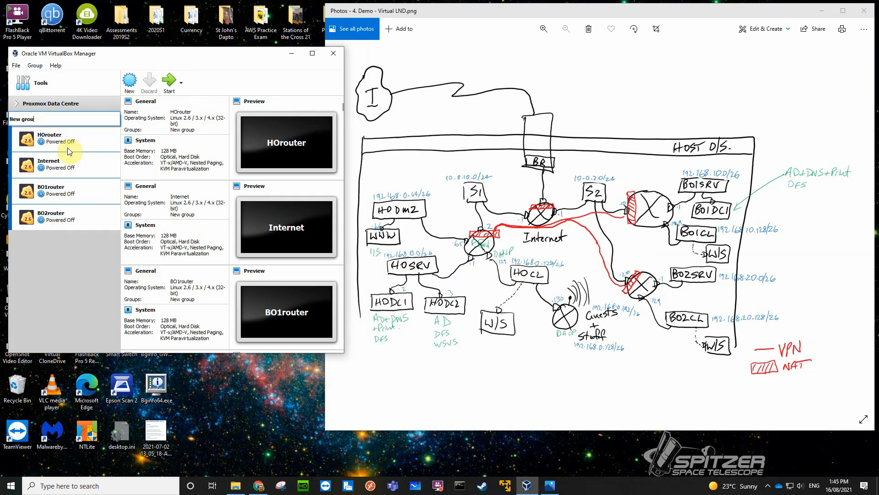
pyautogui.write('GWMP Demo')
pyautogui.press('Return')
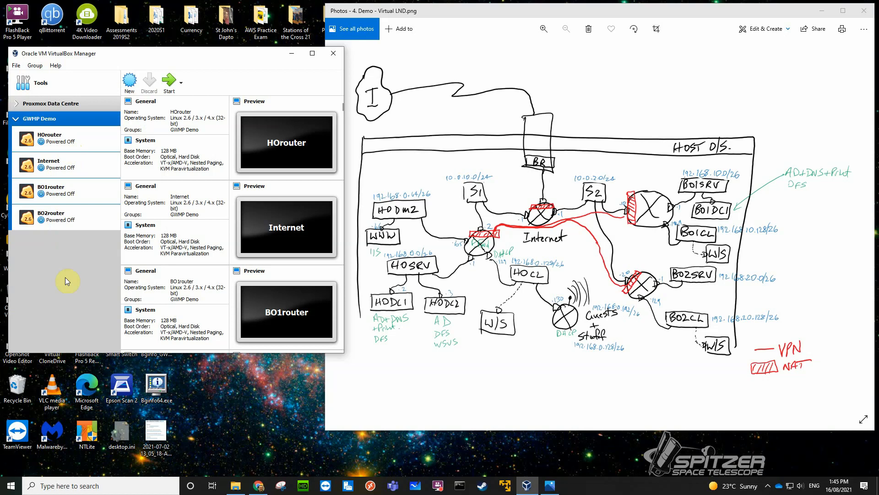
pyautogui.click(17, 119)
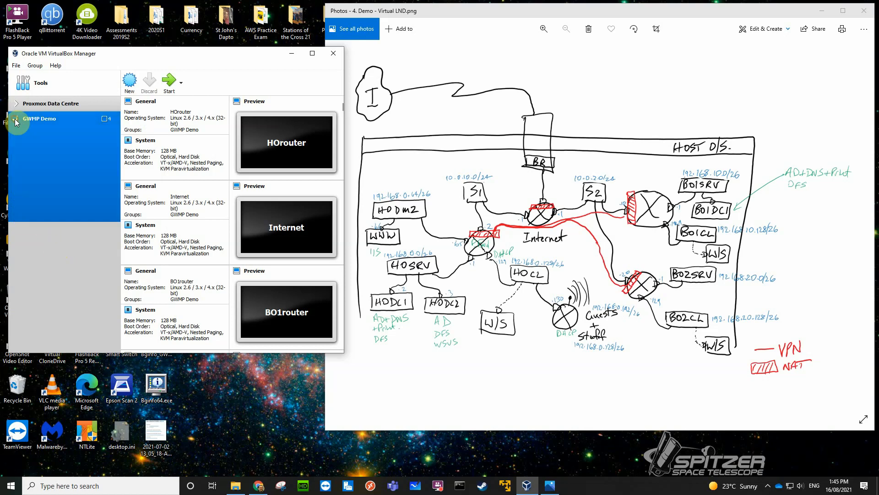
pyautogui.click(16, 119)
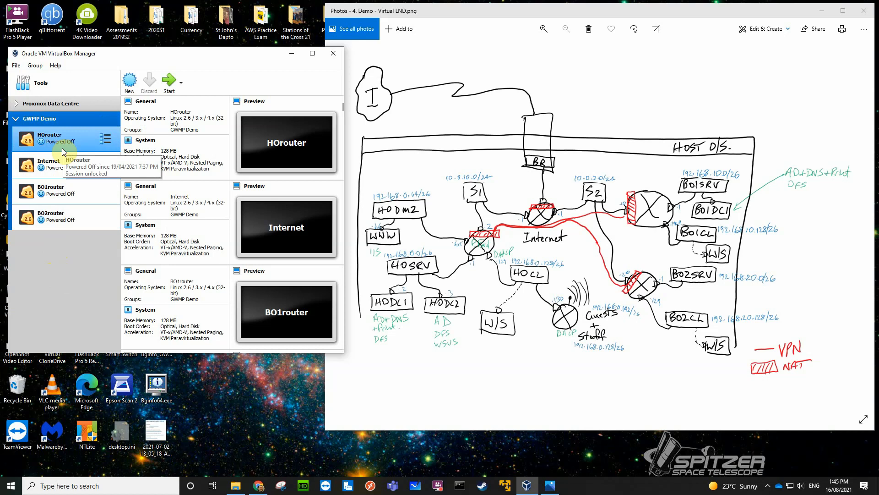
# Start the Internet virtual machine and move and resize its window to fit the Zeroshell console beside the network diagram.
pyautogui.click(58, 169)
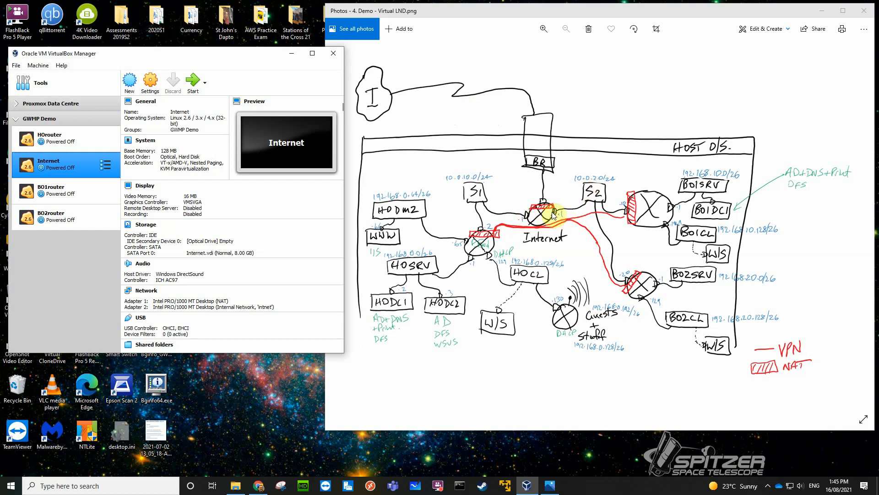
pyautogui.doubleClick(65, 162)
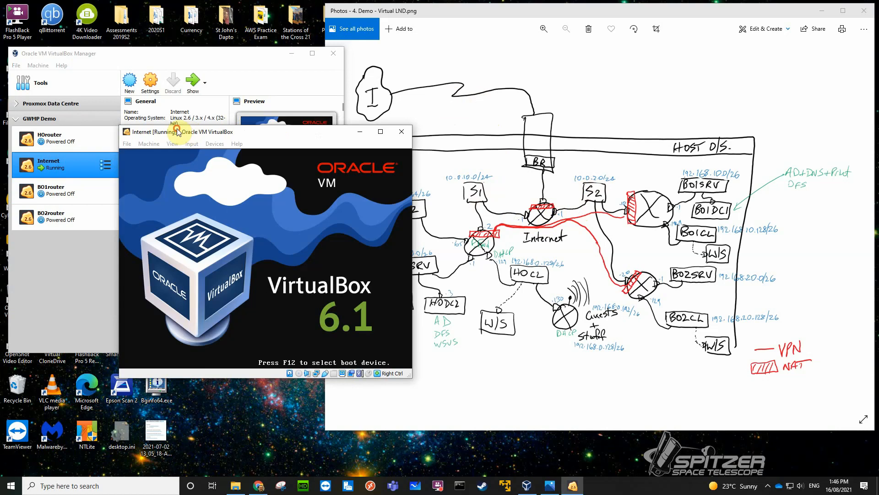
pyautogui.moveTo(267, 132); pyautogui.dragTo(161, 129)
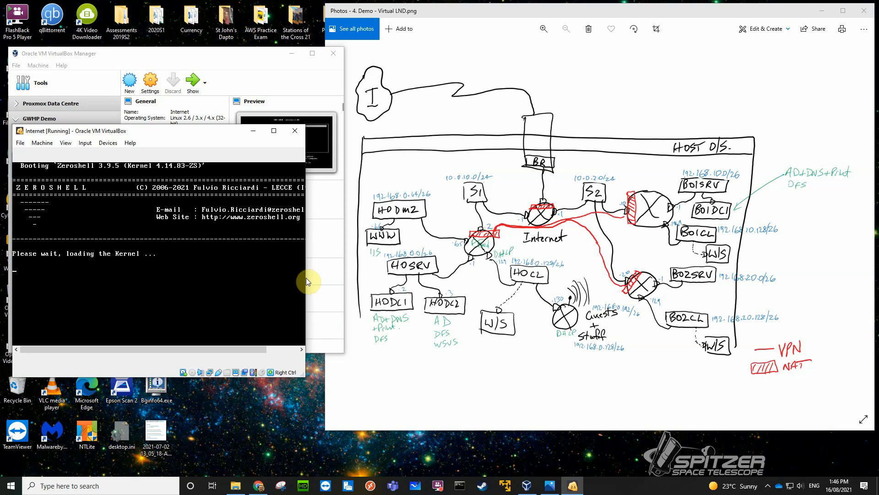
pyautogui.moveTo(305, 281); pyautogui.dragTo(345, 273)
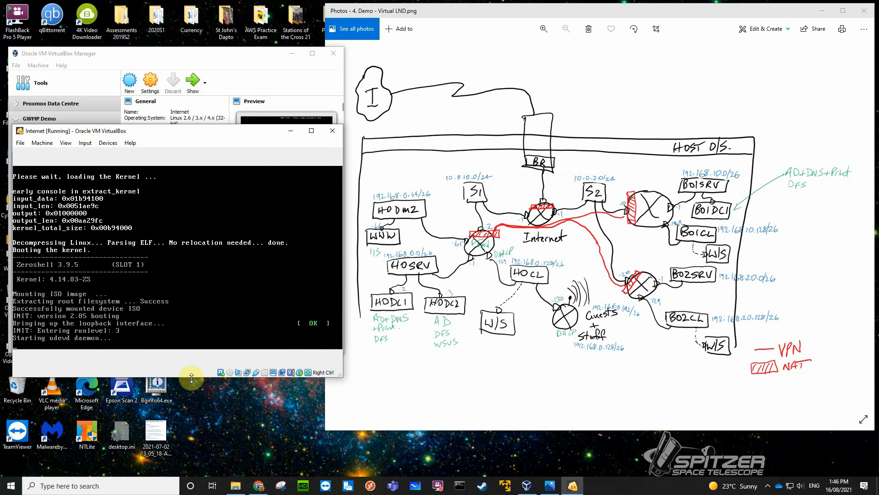
pyautogui.moveTo(194, 377); pyautogui.dragTo(199, 343)
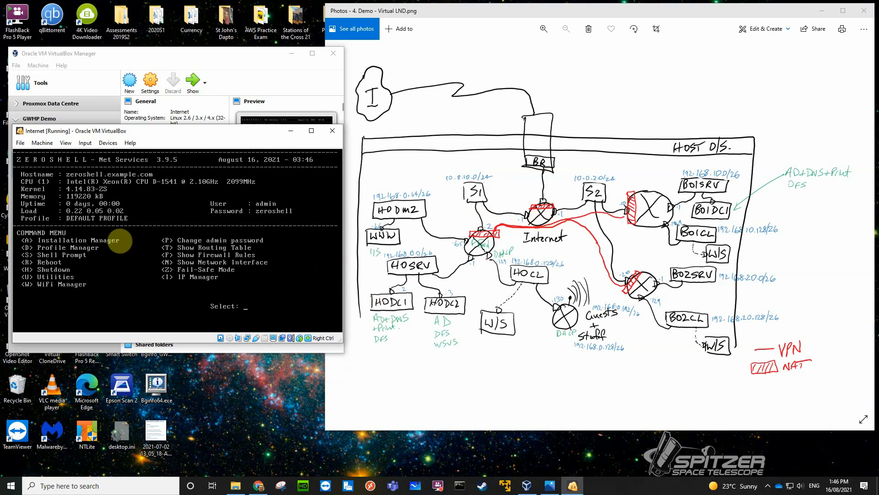
# Shut down the Internet router from its Zeroshell command menu and confirm the shutdown.
pyautogui.write('hy')
pyautogui.press('Return')
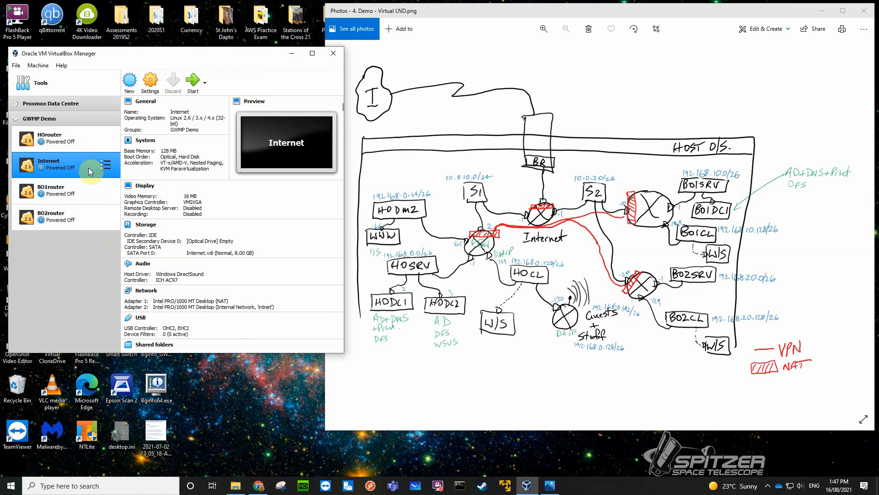
# Open the Internet machine's network settings and attach Adapter 1 to a Bridged Adapter.
pyautogui.click(147, 290)
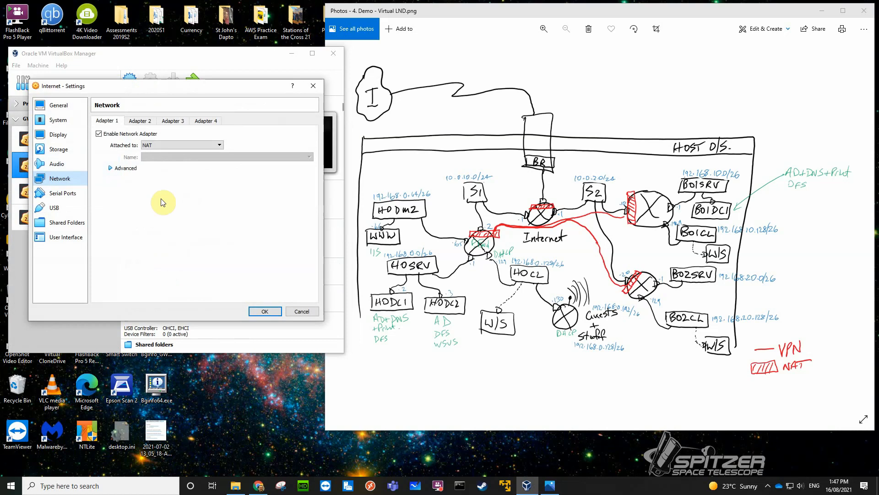
pyautogui.click(220, 145)
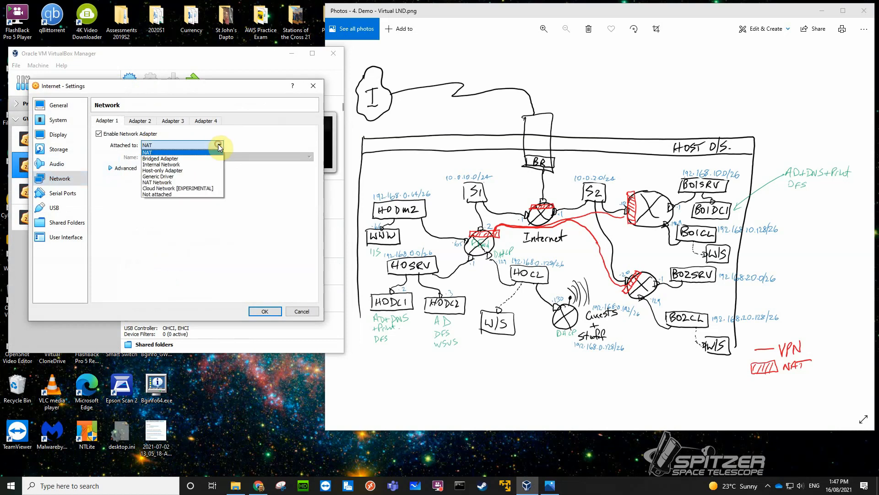
pyautogui.click(199, 158)
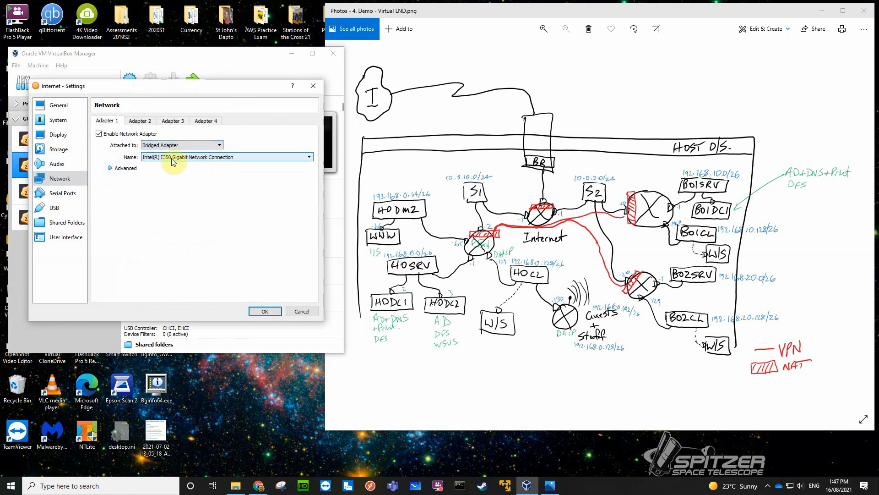
# Set the internal network name of the Internet machine's Adapter 2 to S1.
pyautogui.click(138, 122)
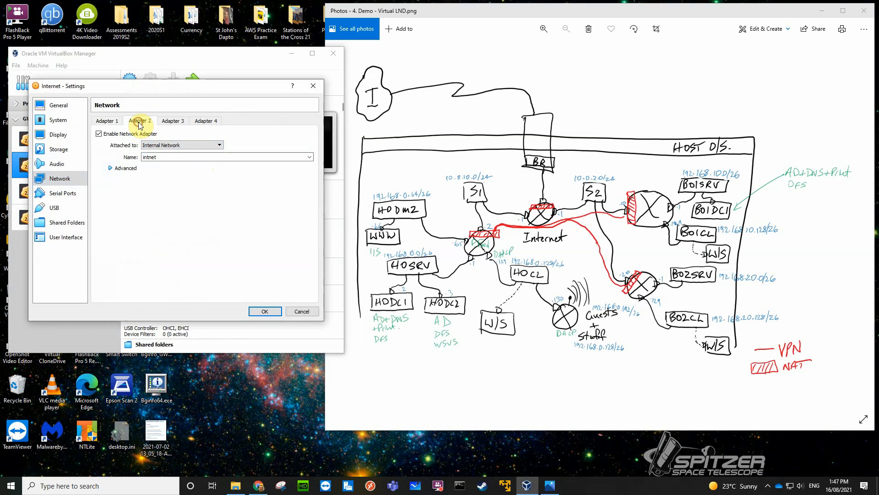
pyautogui.click(147, 133)
pyautogui.moveTo(168, 157); pyautogui.dragTo(142, 157)
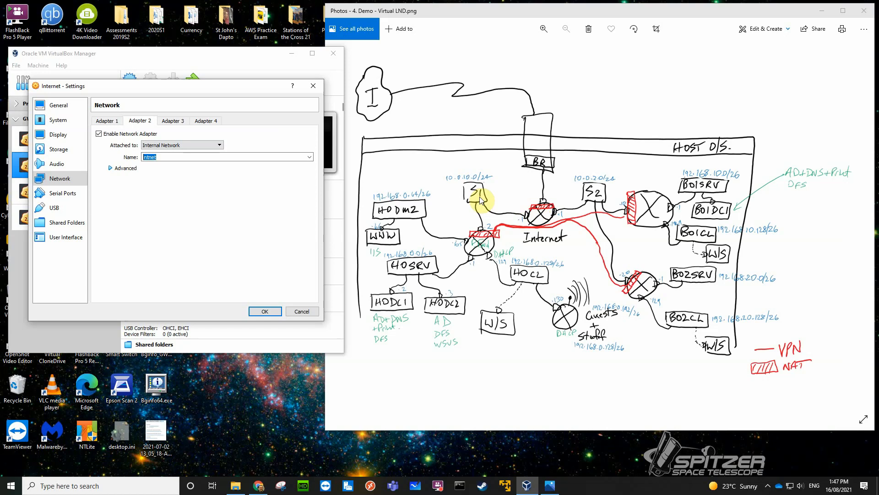
pyautogui.write('S1')
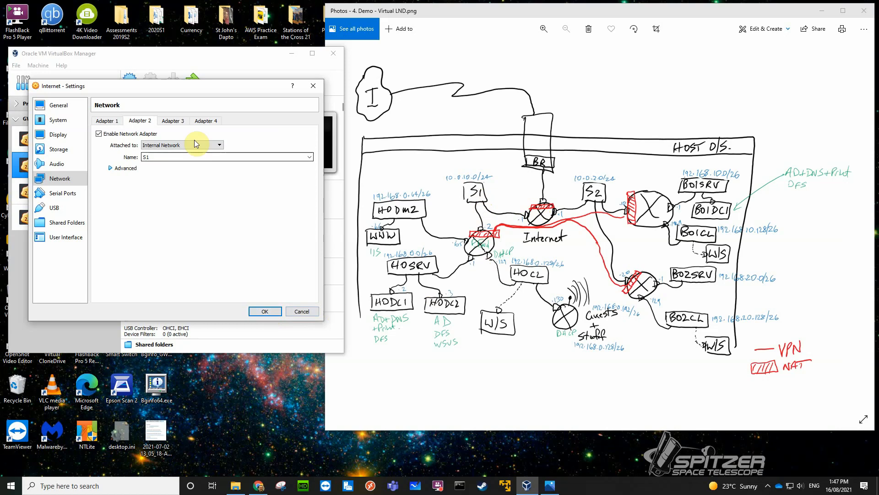
# Enable Adapter 3 of the Internet machine and attach it to an Internal Network.
pyautogui.click(175, 123)
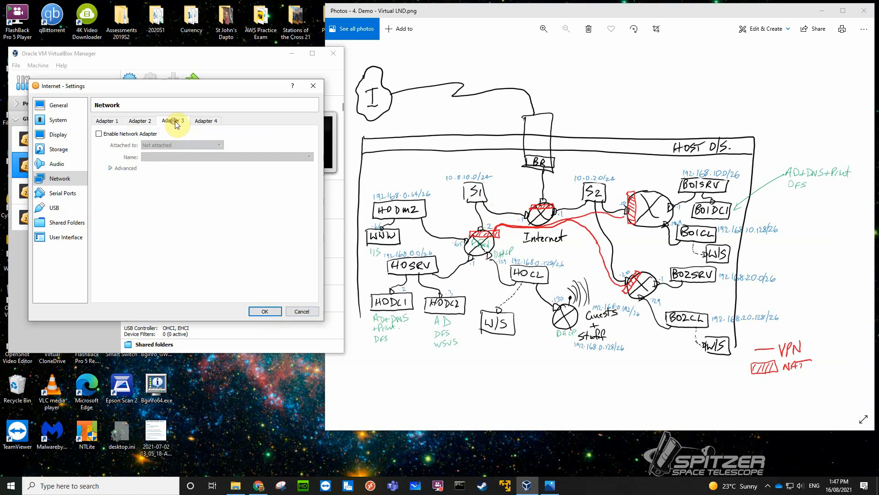
pyautogui.click(99, 133)
pyautogui.click(187, 145)
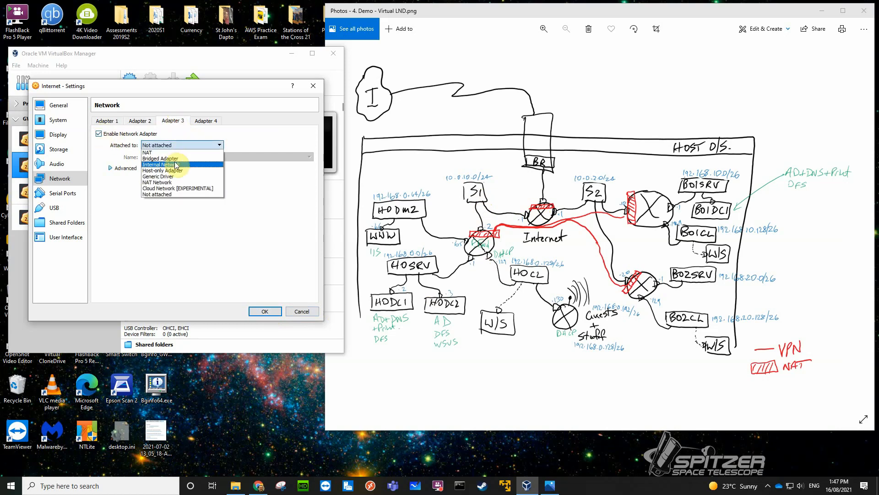
pyautogui.click(174, 169)
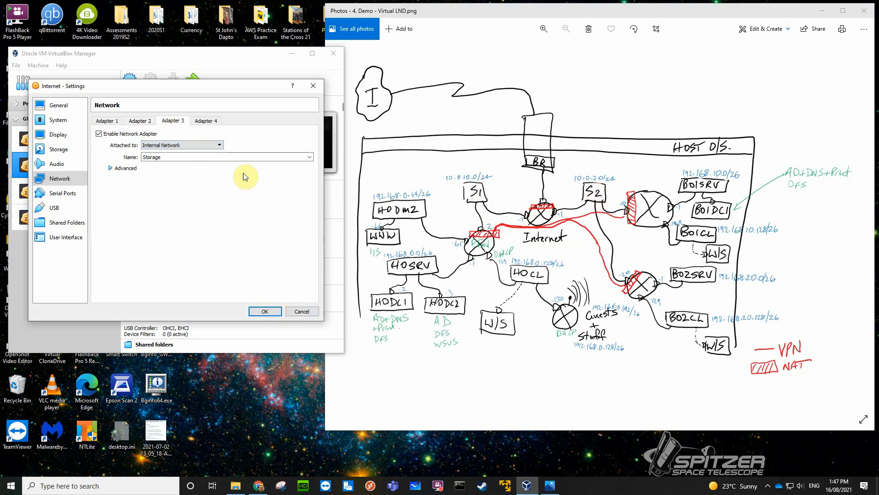
# Set the internal network name of the Internet machine's Adapter 3 to S2 and save the machine's settings.
pyautogui.click(175, 157)
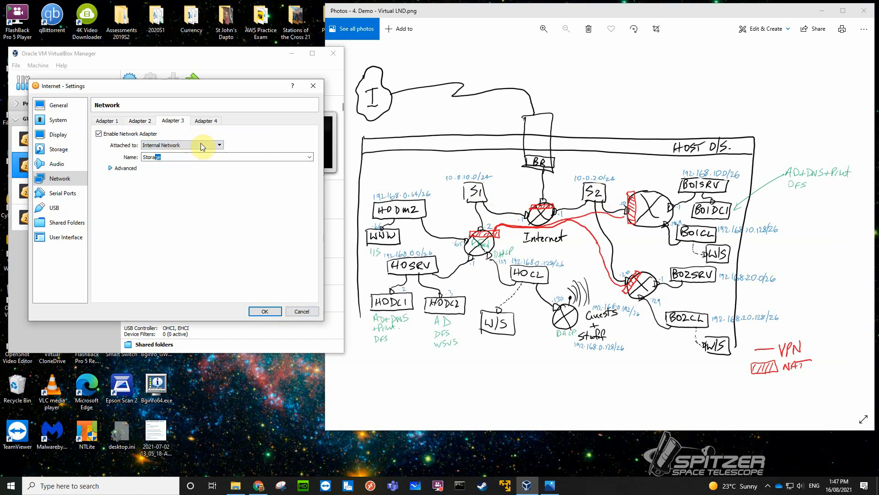
pyautogui.press('BackSpace')
pyautogui.press('BackSpace')
pyautogui.press('BackSpace')
pyautogui.press('BackSpace')
pyautogui.press('BackSpace')
pyautogui.press('BackSpace')
pyautogui.press('BackSpace')
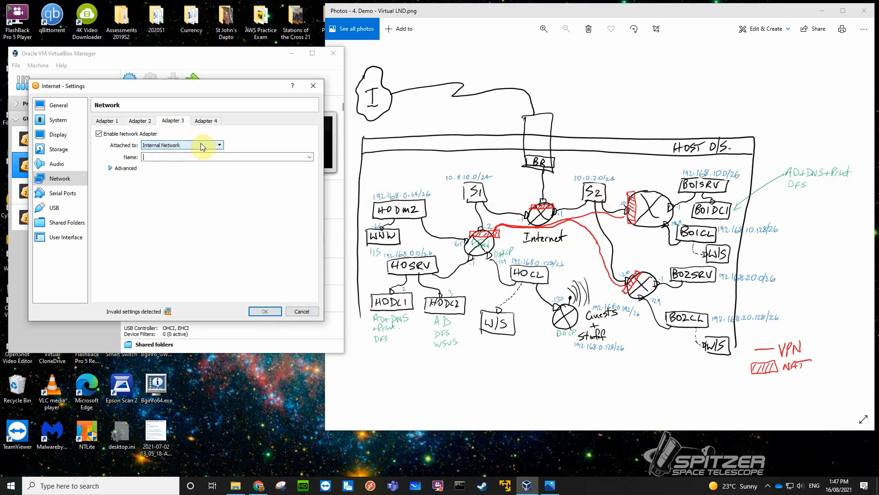
pyautogui.write('S2')
pyautogui.click(264, 311)
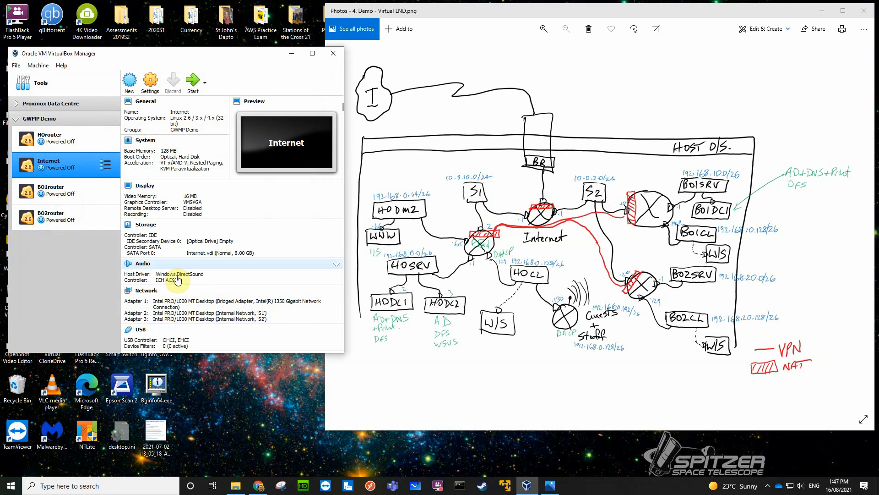
# Start the Internet virtual machine and open the IP Manager from its Zeroshell command menu.
pyautogui.click(193, 83)
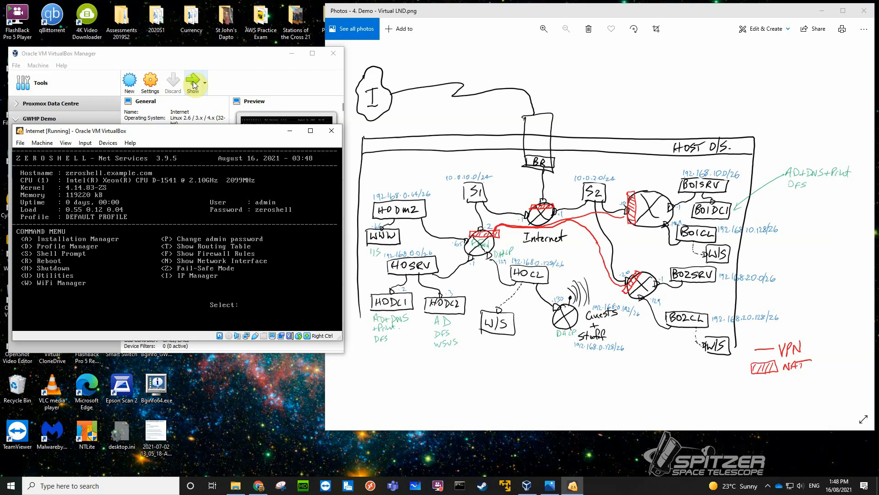
pyautogui.press('n')
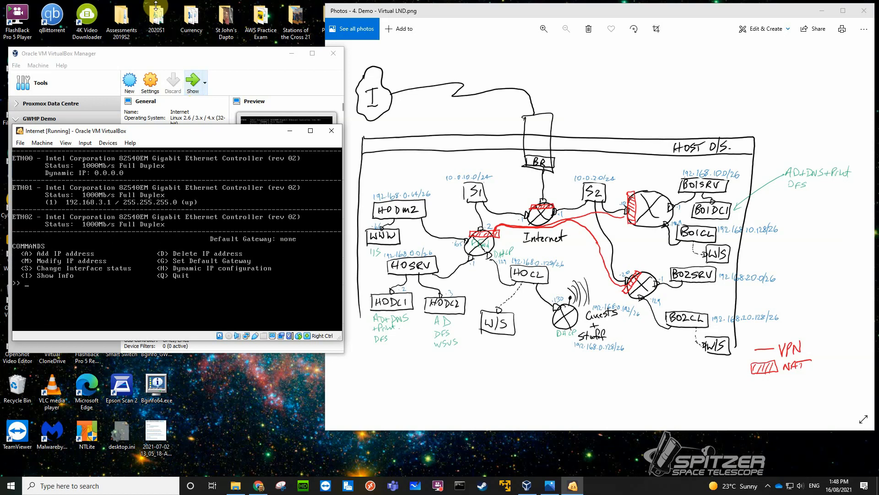
# Check which host interface the running machine's Adapter 1 is bridged to, keep Intel(R) I350 Gigabit Network Connection, and reload the IP Manager.
pyautogui.click(108, 143)
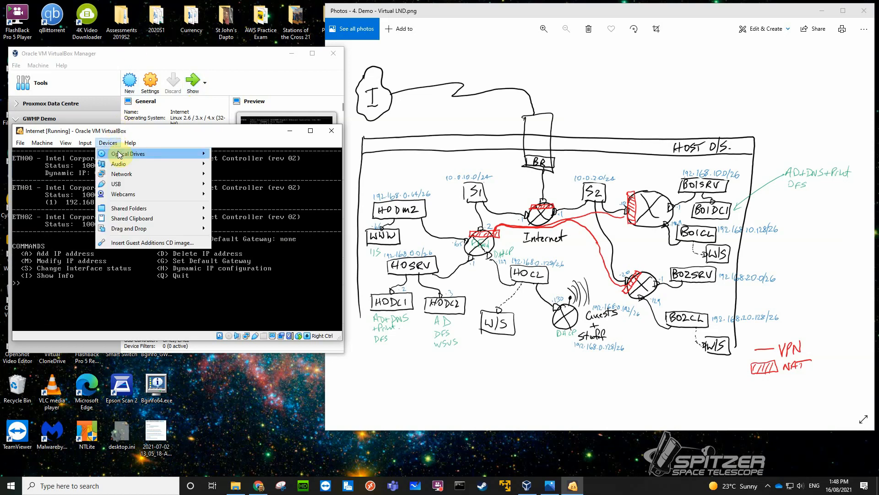
pyautogui.moveTo(133, 177)
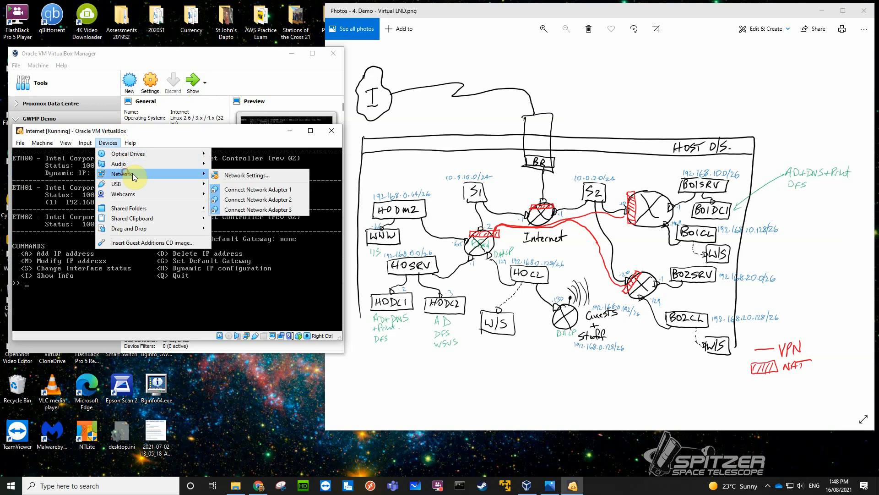
pyautogui.click(228, 175)
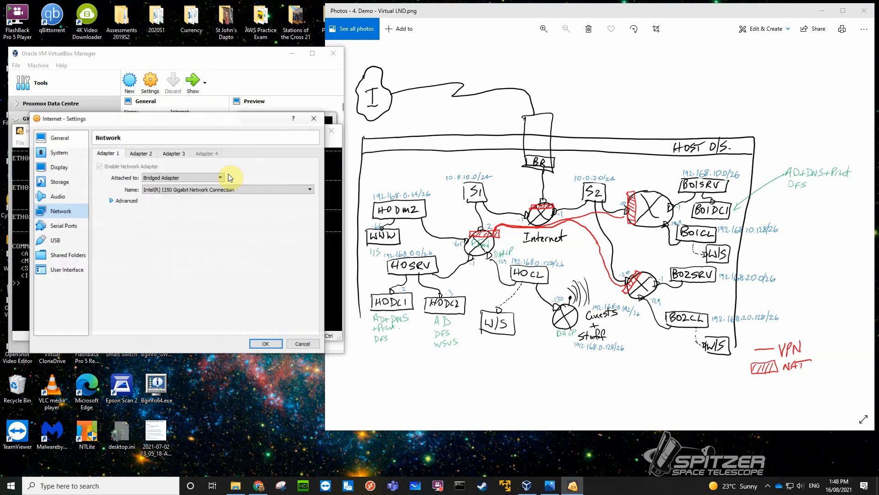
pyautogui.click(309, 189)
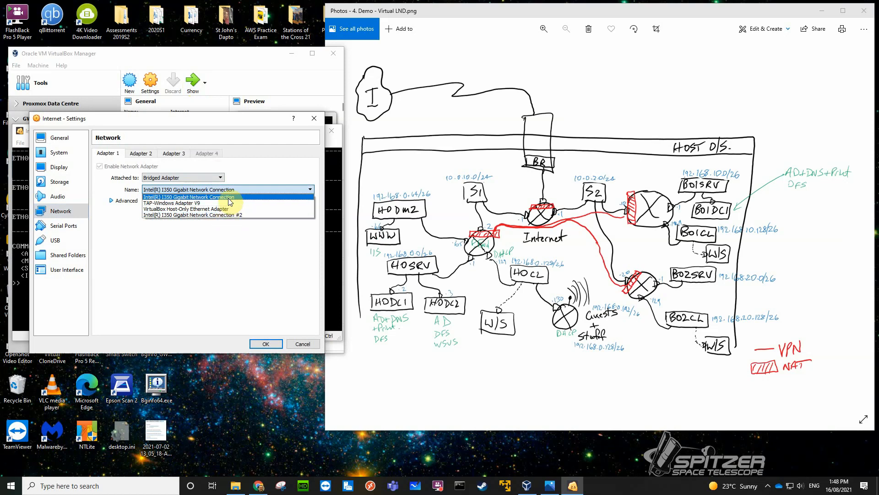
pyautogui.click(230, 202)
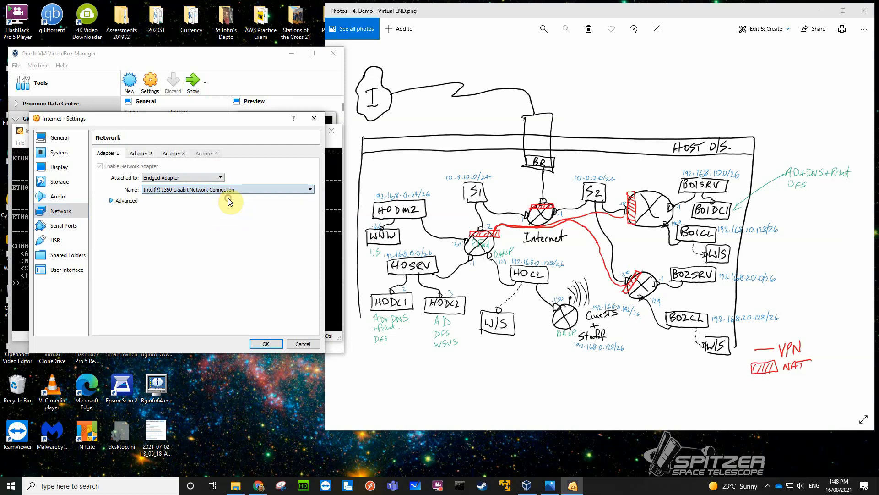
pyautogui.click(265, 344)
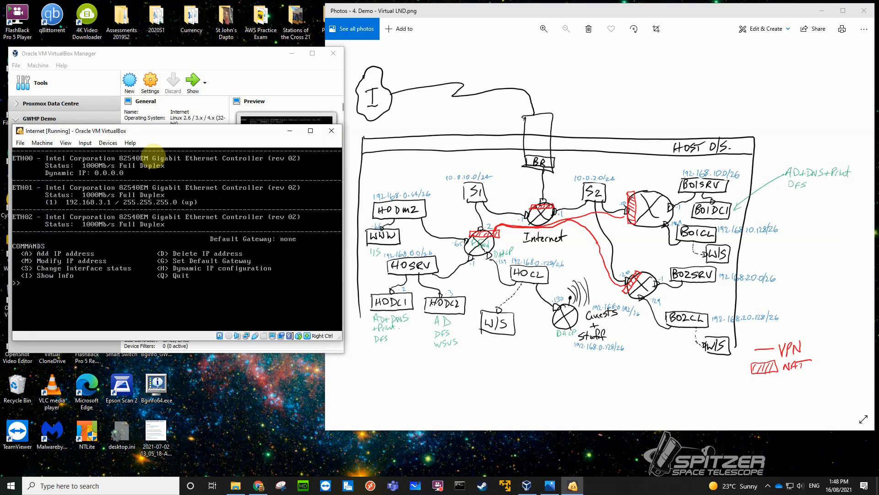
pyautogui.press('q')
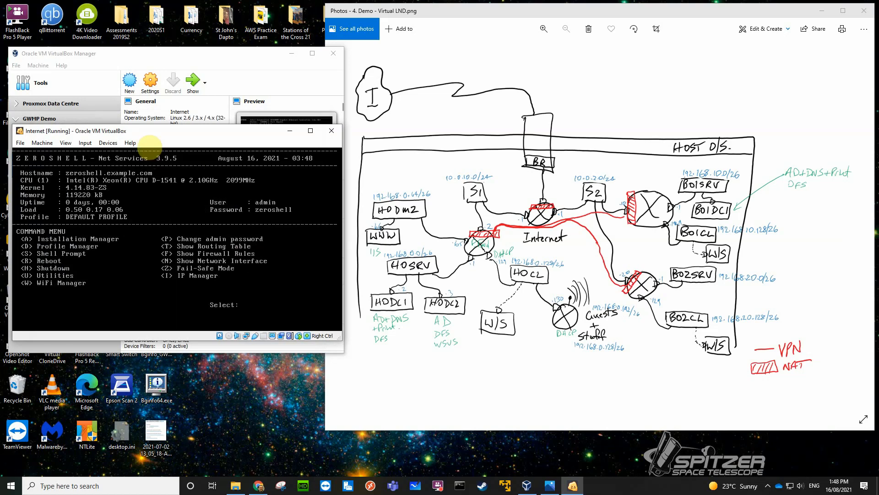
pyautogui.press('i')
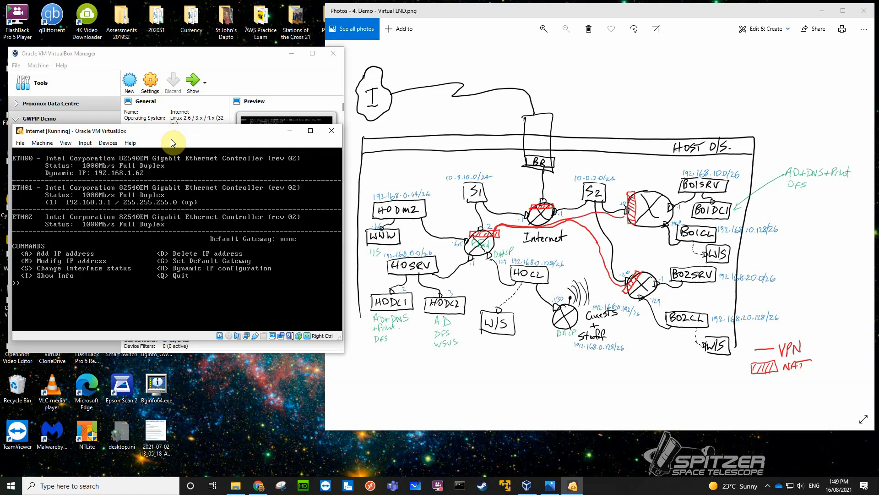
# Try to modify the ETH00 interface to IP 10.0.10.1 with netmask 255.255.255.0 and status up.
pyautogui.write('m')
pyautogui.press('Return')
pyautogui.press('Return')
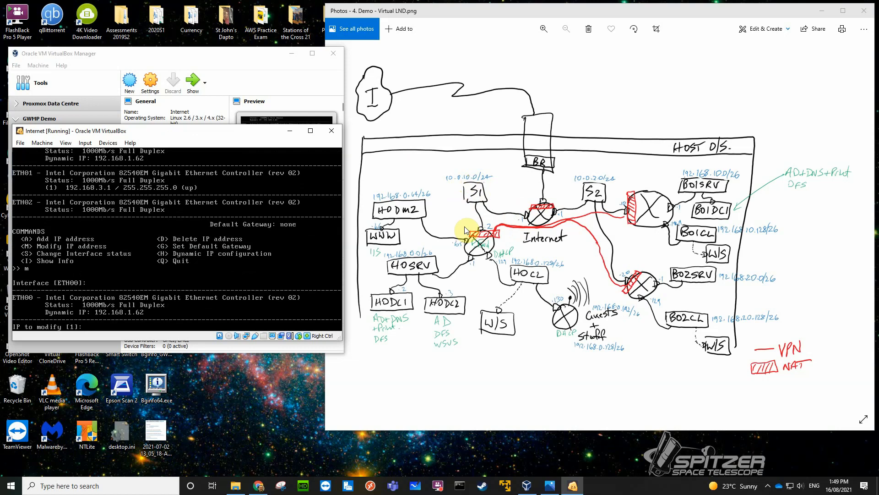
pyautogui.press('Return')
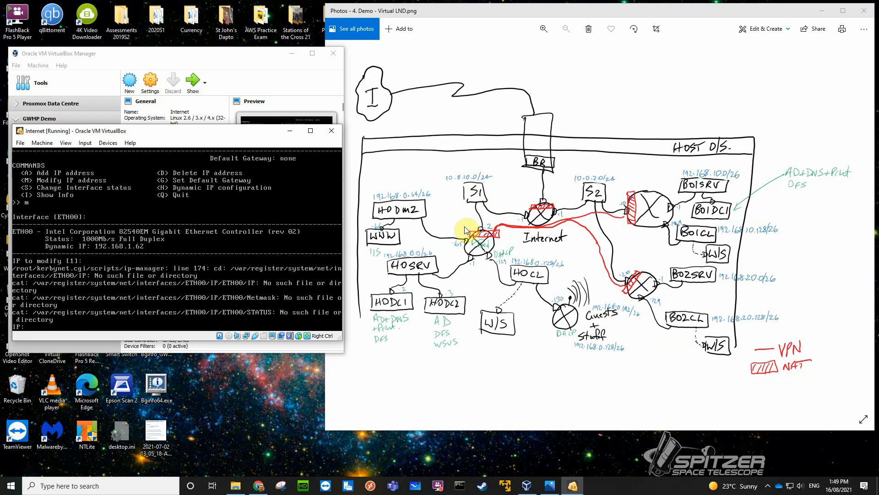
pyautogui.write('10.0.10.1')
pyautogui.press('Return')
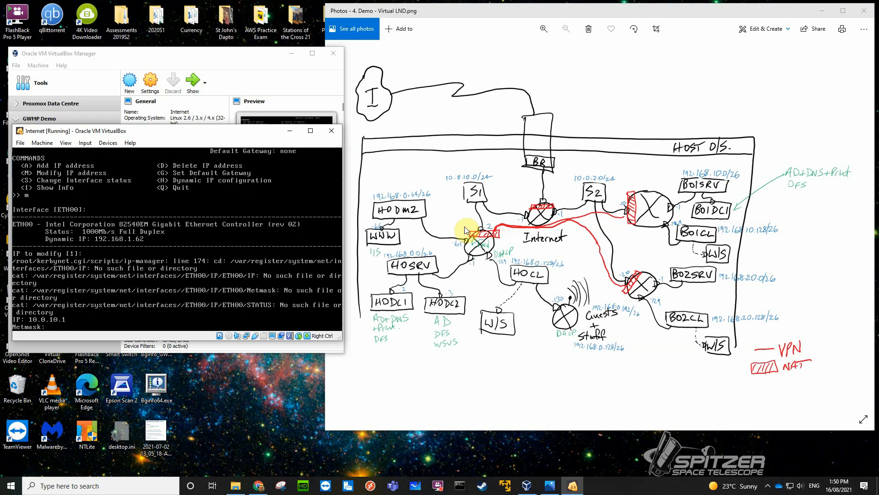
pyautogui.write('255.255.255.0')
pyautogui.press('Return')
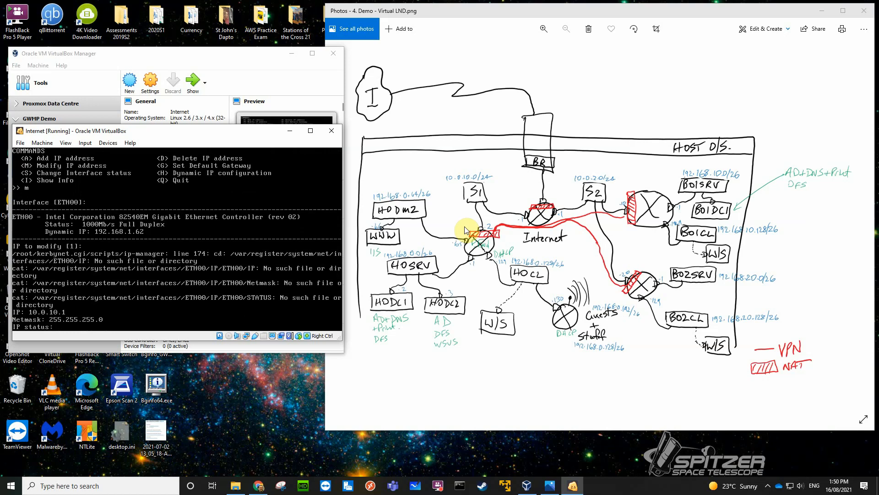
pyautogui.write('up')
pyautogui.press('Return')
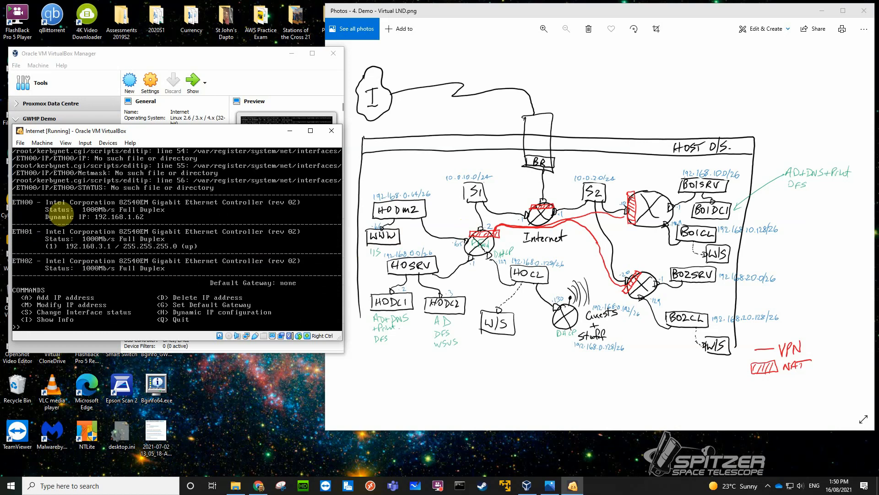
# Modify the first IP address of interface eth01 to 10.0.10.1, accepting the default netmask and status.
pyautogui.write('m')
pyautogui.press('Return')
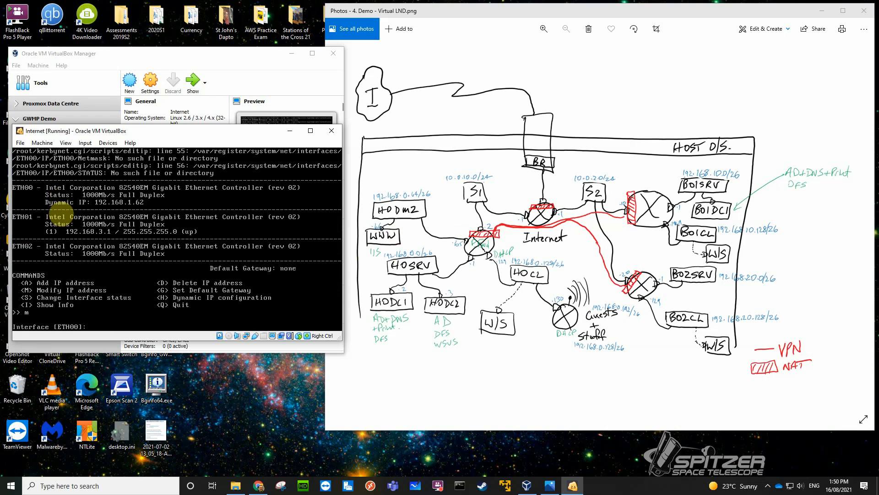
pyautogui.write('eth01')
pyautogui.press('Return')
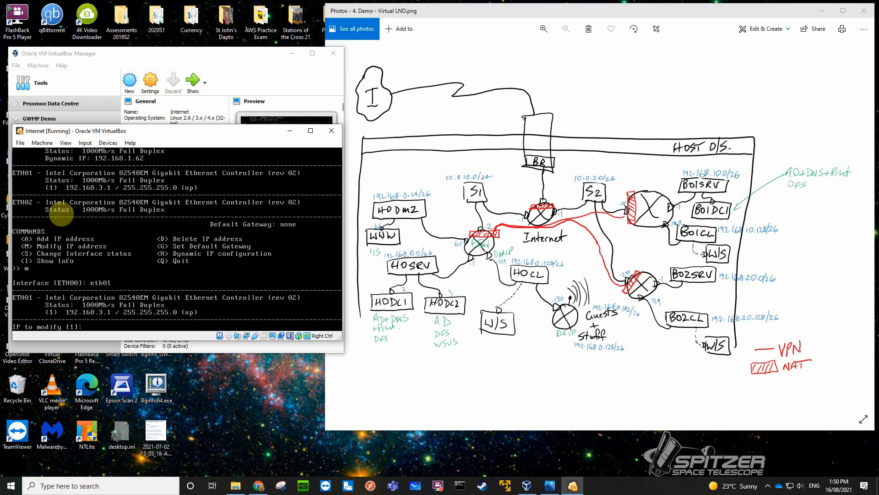
pyautogui.write('1')
pyautogui.press('Return')
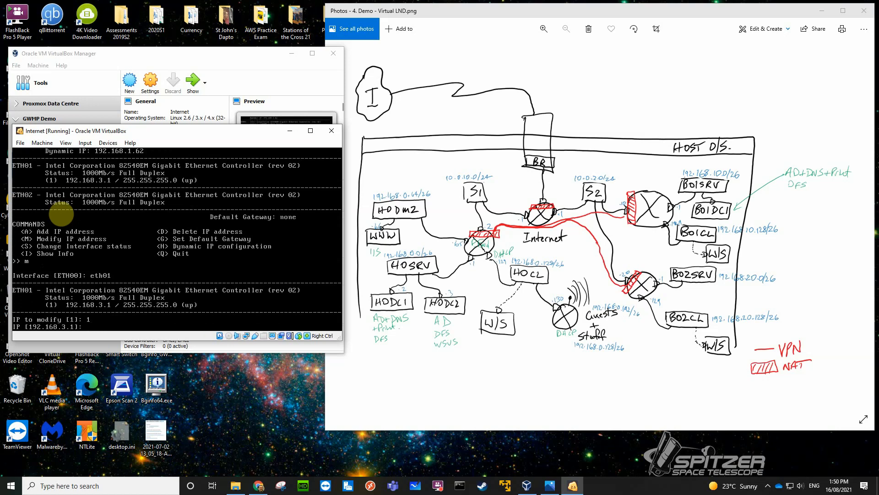
pyautogui.write('10.0.10.1')
pyautogui.press('Return')
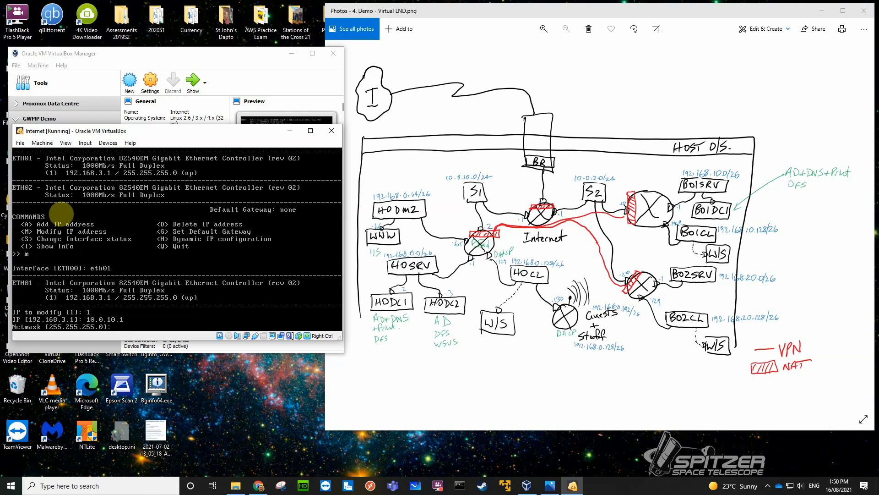
pyautogui.press('Return')
pyautogui.press('Return')
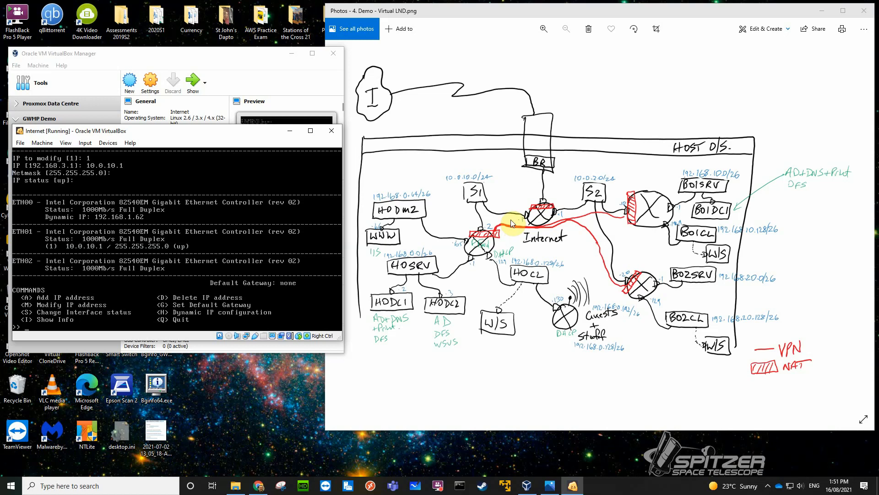
# Add the IP address 10.0.2.1 with netmask 255.255.255.0 to interface eth02.
pyautogui.write('a')
pyautogui.press('Return')
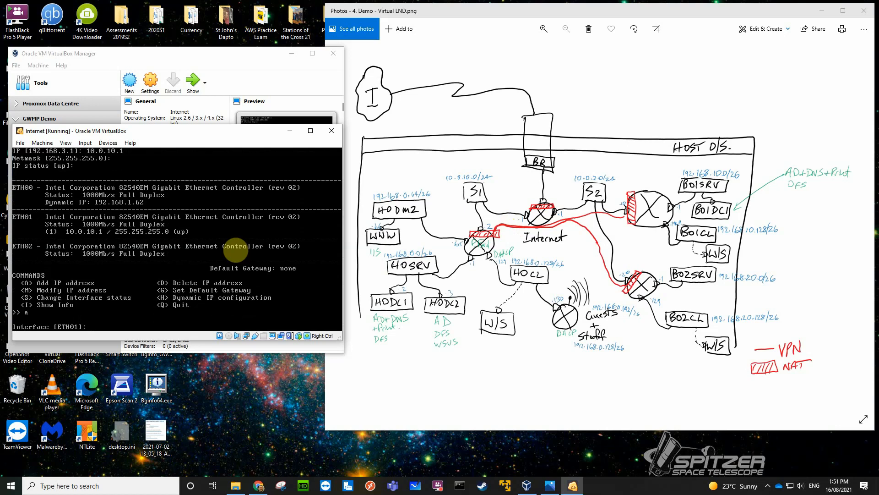
pyautogui.write('eth02')
pyautogui.press('Return')
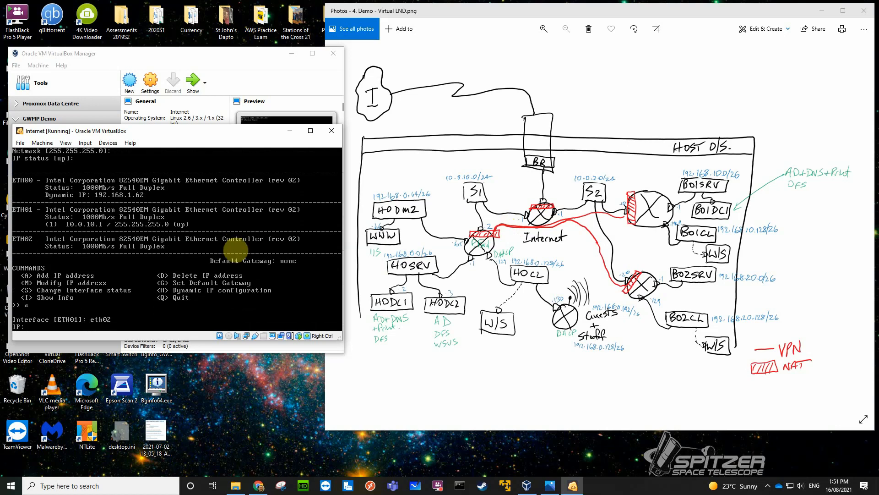
pyautogui.write('10.0.2.1')
pyautogui.press('Return')
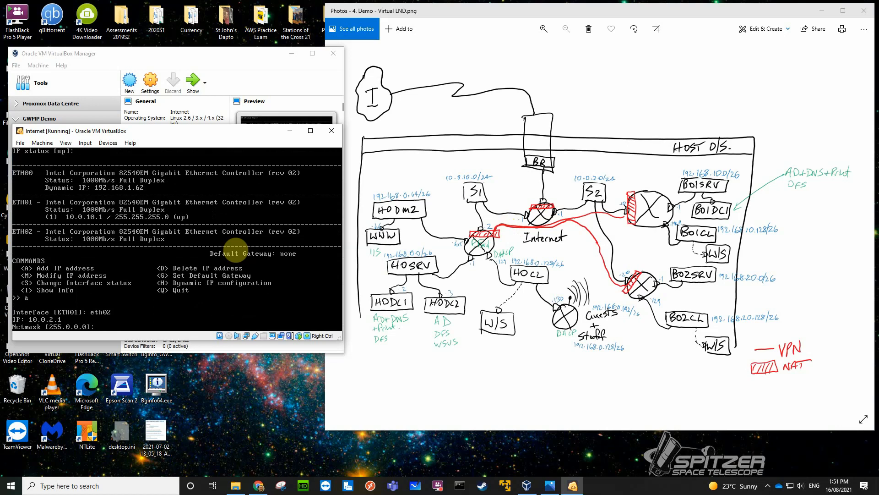
pyautogui.write('255.255.255.0')
pyautogui.press('Return')
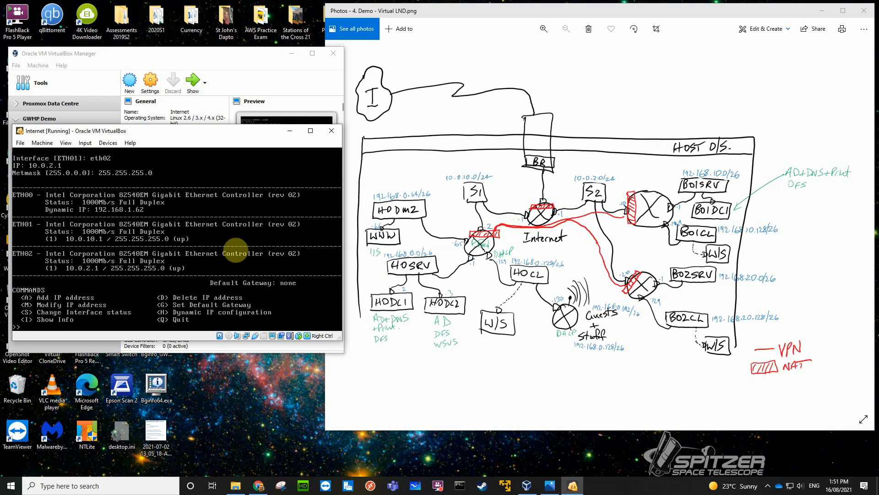
# Test the router's internet connectivity by pinging 8.8.8.8 from the Zeroshell shell prompt, and return to the command menu.
pyautogui.press('q')
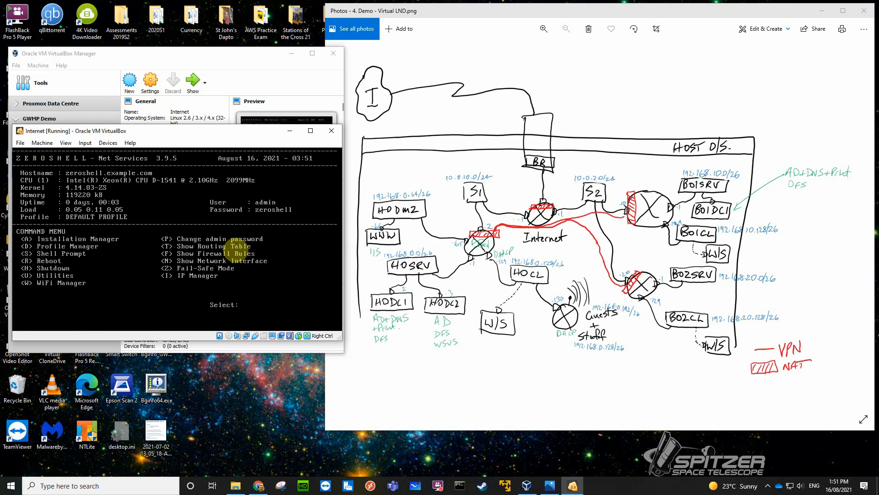
pyautogui.press('s')
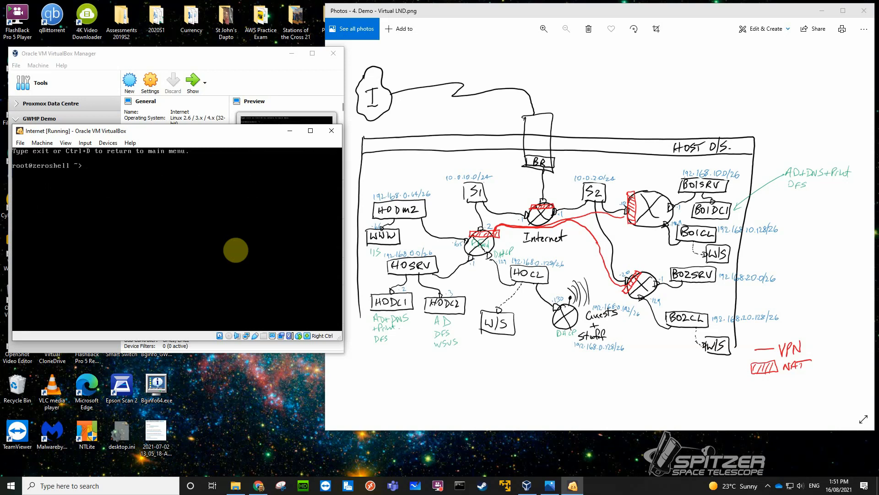
pyautogui.write('ping 8.8.8.8')
pyautogui.press('Return')
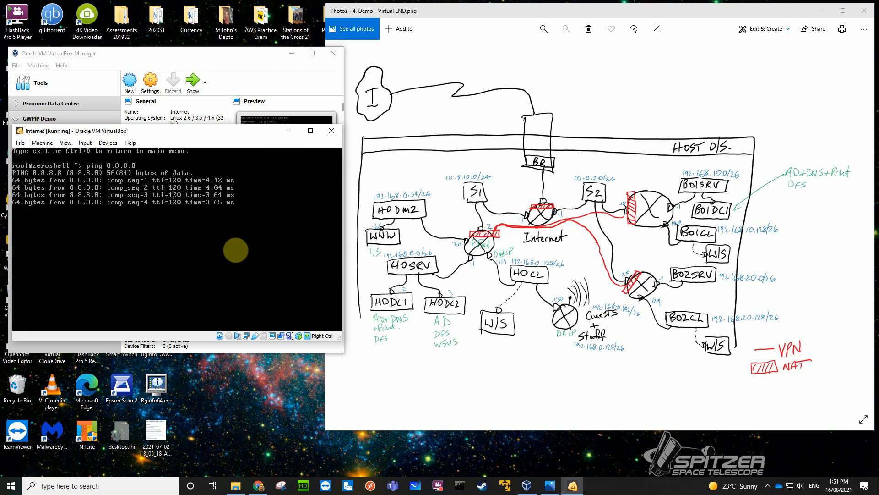
pyautogui.hotkey('ctrl', 'c')
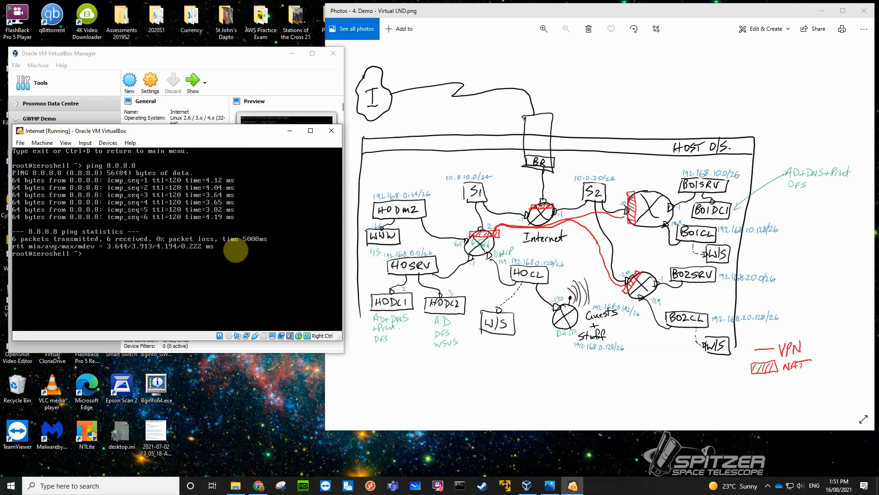
pyautogui.hotkey('ctrl', 'd')
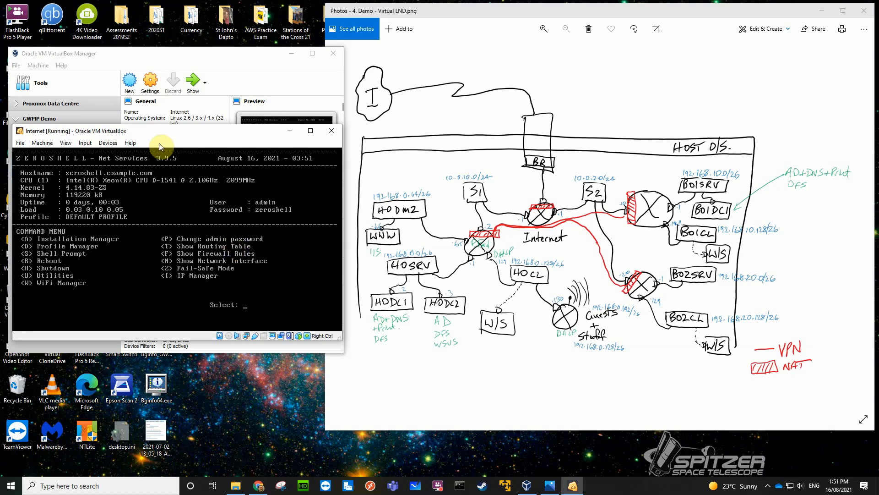
# In the HOrouter machine's network settings, attach Adapter 1 to the internal network S1.
pyautogui.click(290, 131)
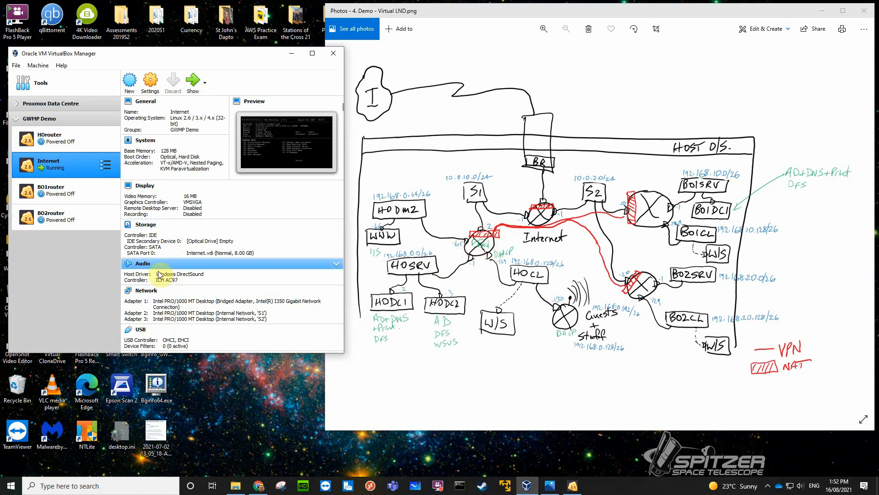
pyautogui.click(90, 145)
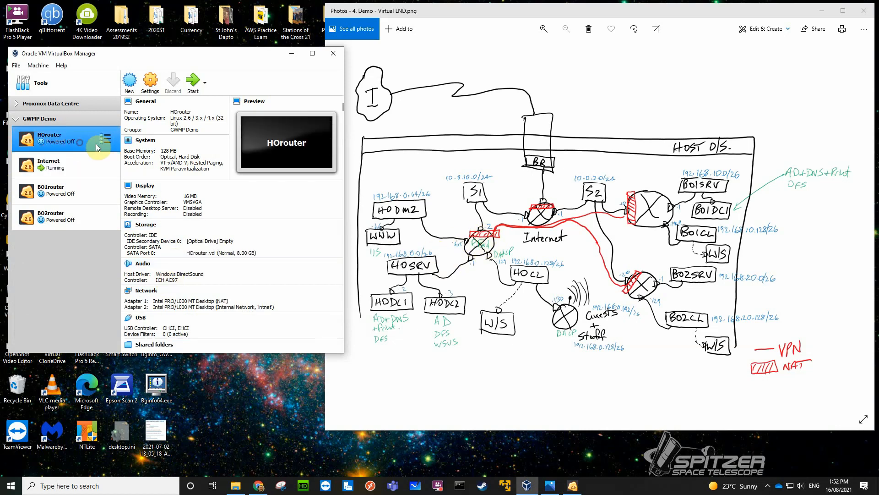
pyautogui.click(146, 291)
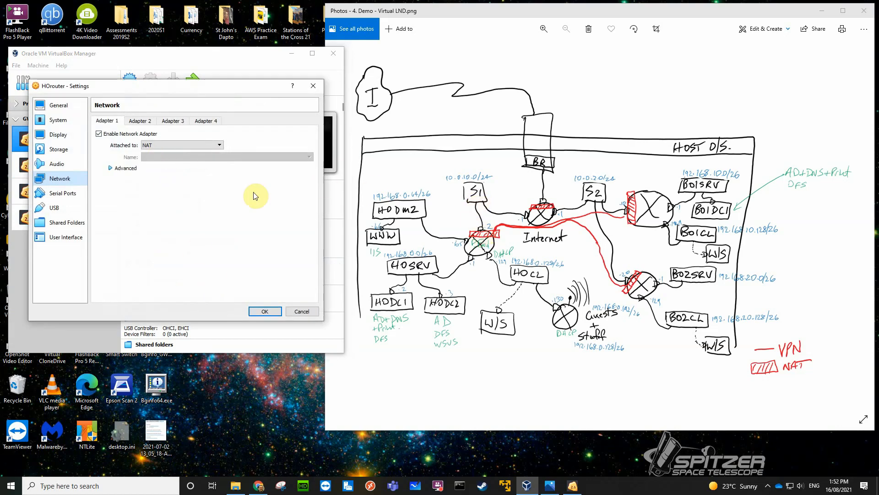
pyautogui.click(219, 143)
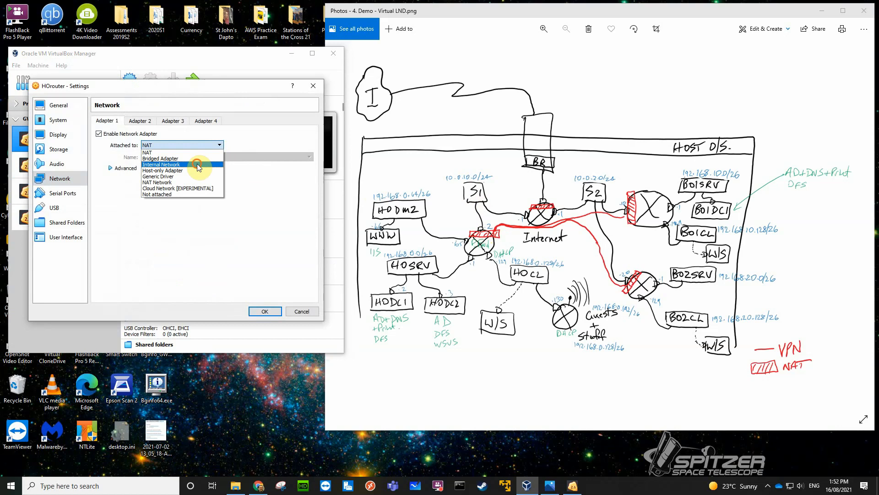
pyautogui.click(203, 164)
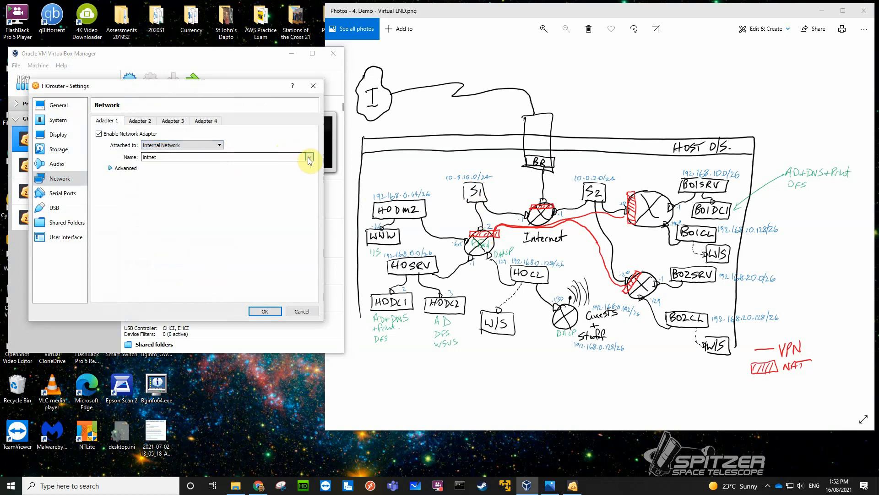
pyautogui.click(309, 158)
pyautogui.click(219, 169)
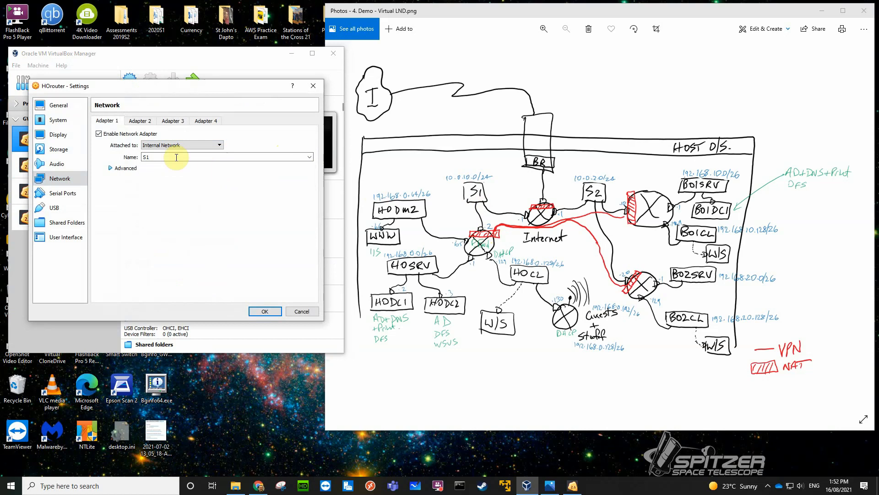
# Set the internal network name of HOrouter's Adapter 2 to HODMZ.
pyautogui.click(138, 122)
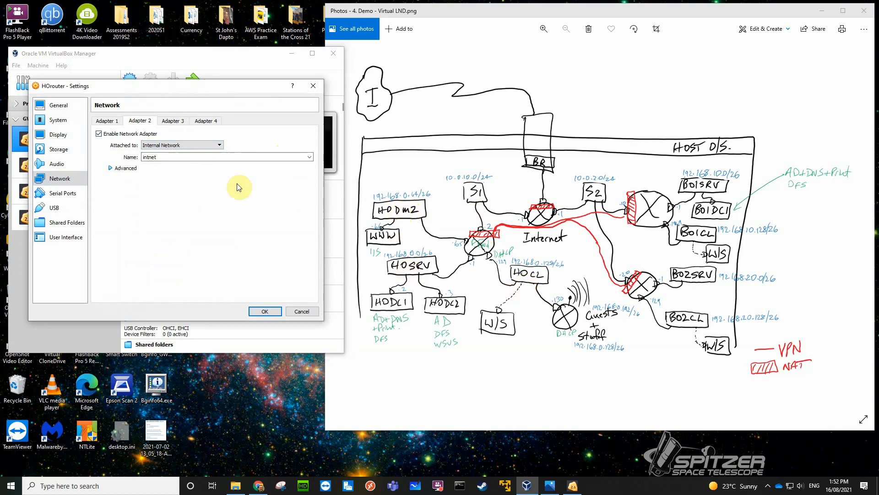
pyautogui.click(167, 159)
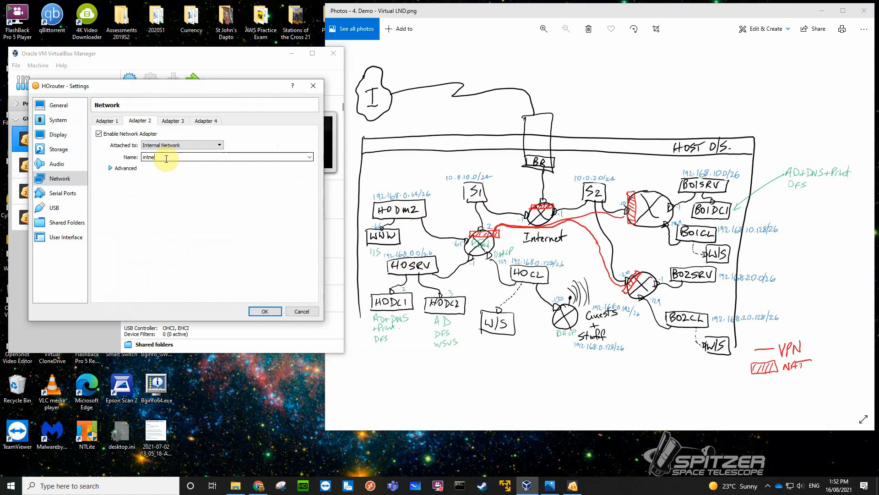
pyautogui.press('BackSpace')
pyautogui.press('BackSpace')
pyautogui.press('BackSpace')
pyautogui.press('BackSpace')
pyautogui.press('BackSpace')
pyautogui.press('BackSpace')
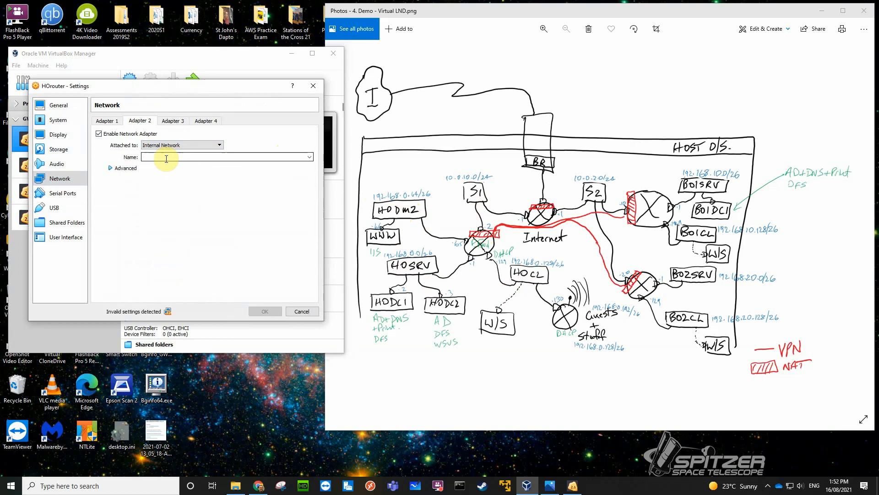
pyautogui.write('HOD')
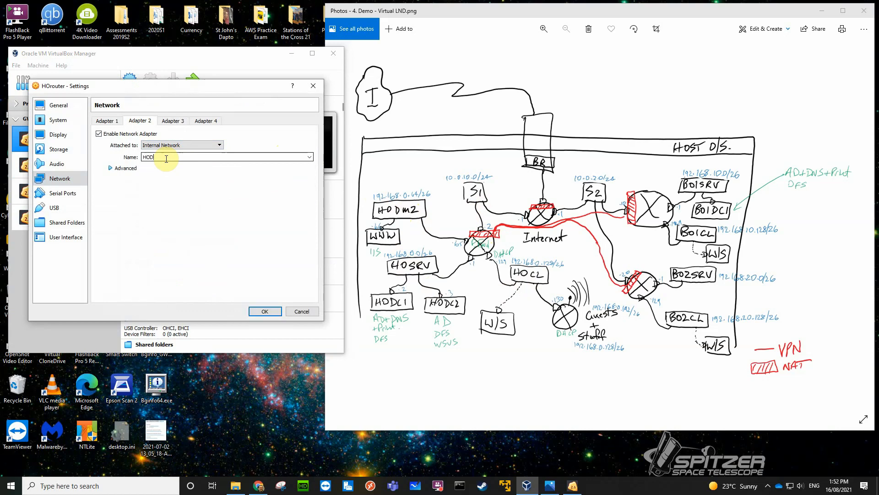
pyautogui.write('MZ')
pyautogui.click(172, 122)
pyautogui.click(140, 121)
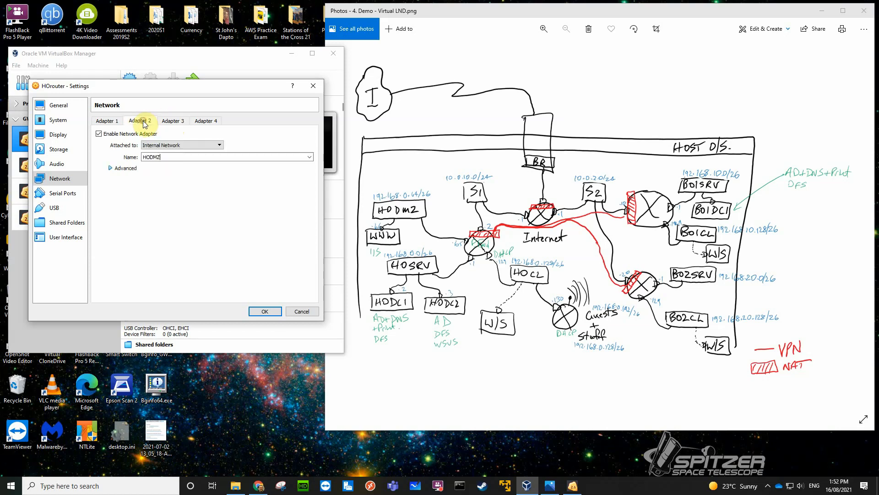
# Enable Adapter 3 of HOrouter and attach it to an internal network named HOSRV.
pyautogui.click(180, 122)
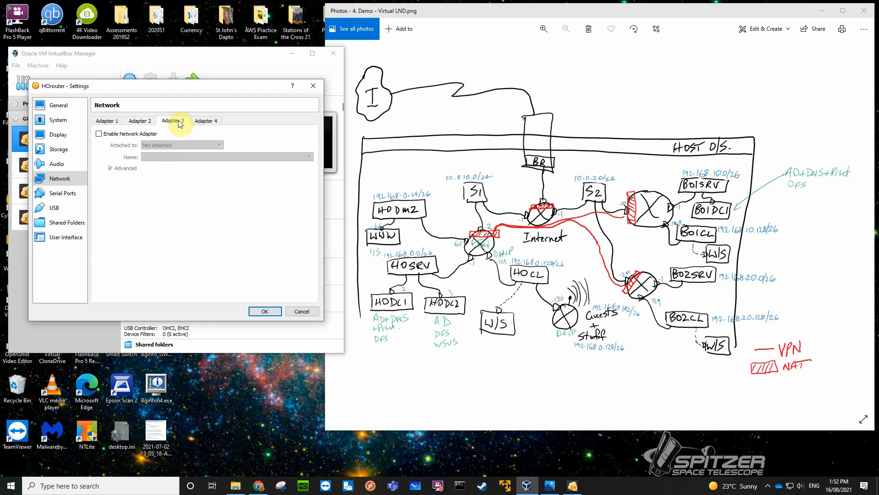
pyautogui.click(99, 133)
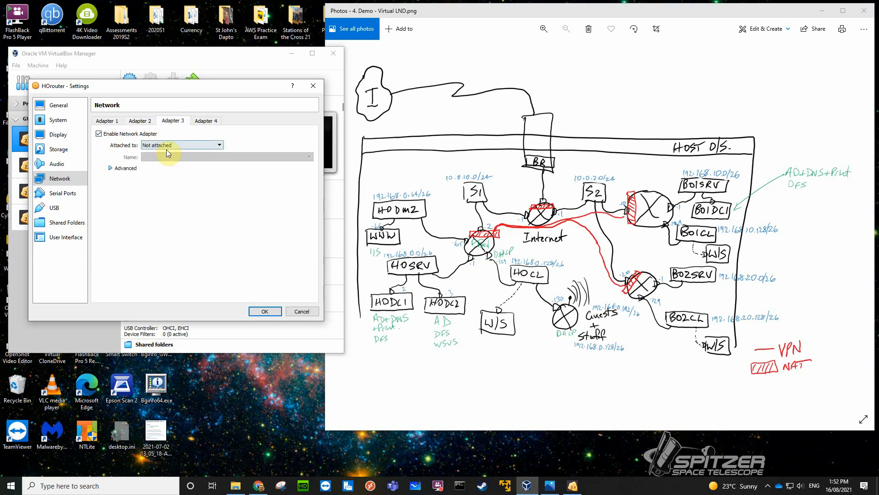
pyautogui.click(174, 146)
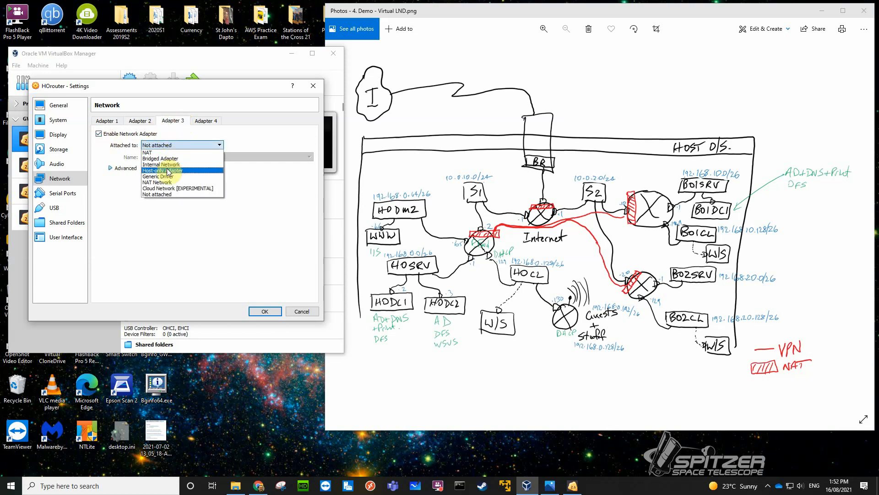
pyautogui.click(161, 164)
pyautogui.click(157, 156)
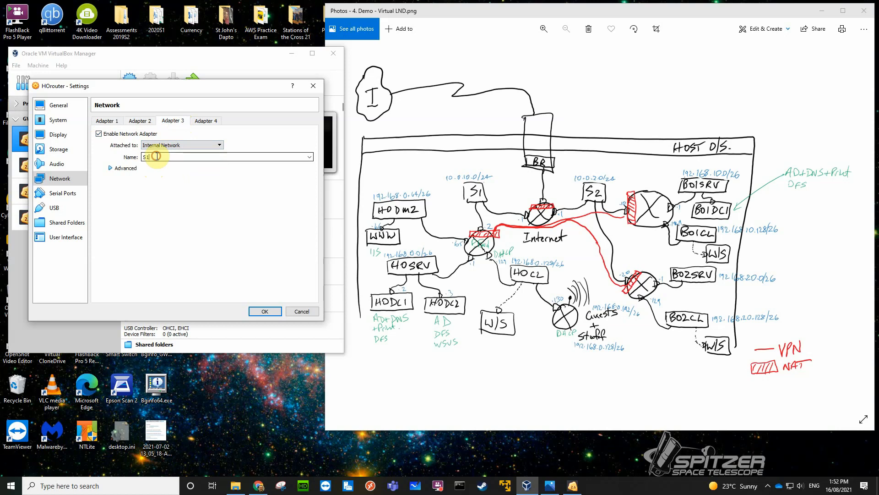
pyautogui.moveTo(156, 156); pyautogui.dragTo(136, 158)
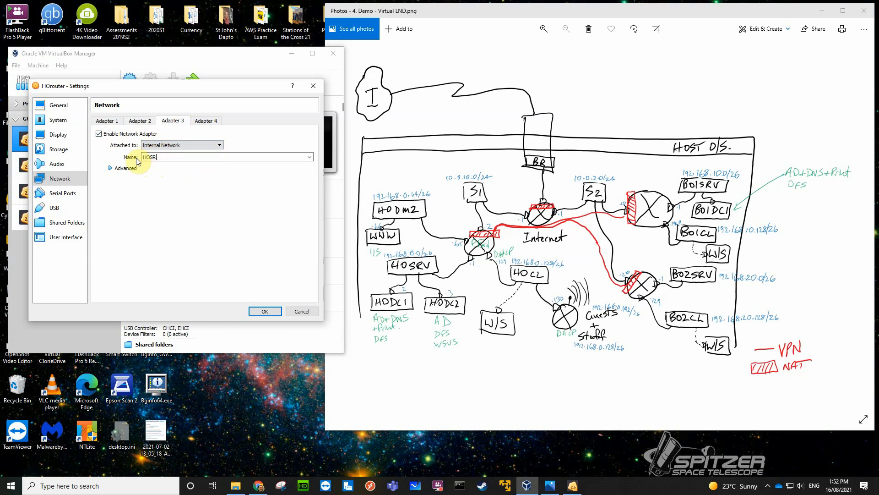
# Enable Adapter 4 on an internal network named HOclients and save the HOrouter settings.
pyautogui.click(203, 121)
pyautogui.click(98, 133)
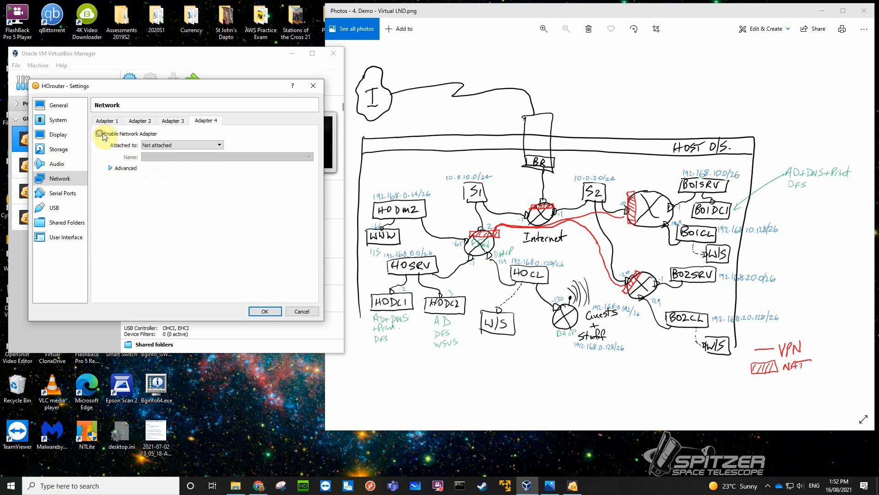
pyautogui.click(164, 146)
pyautogui.click(158, 164)
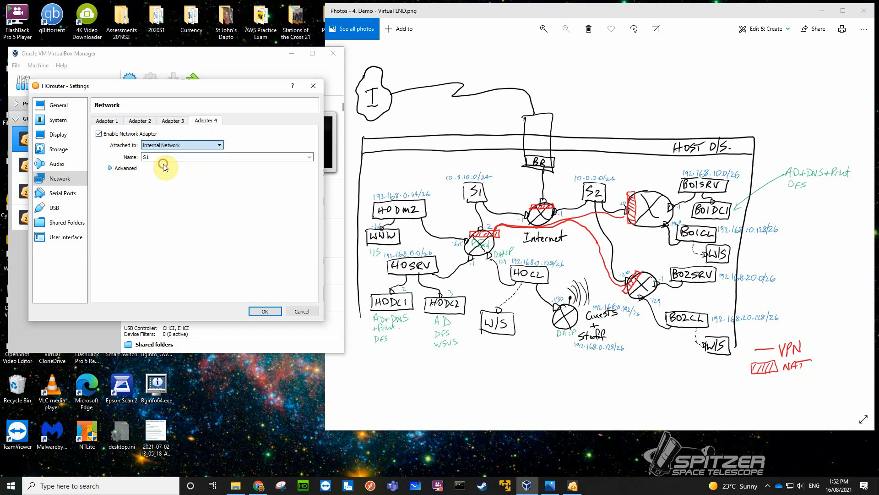
pyautogui.moveTo(157, 160); pyautogui.dragTo(133, 159)
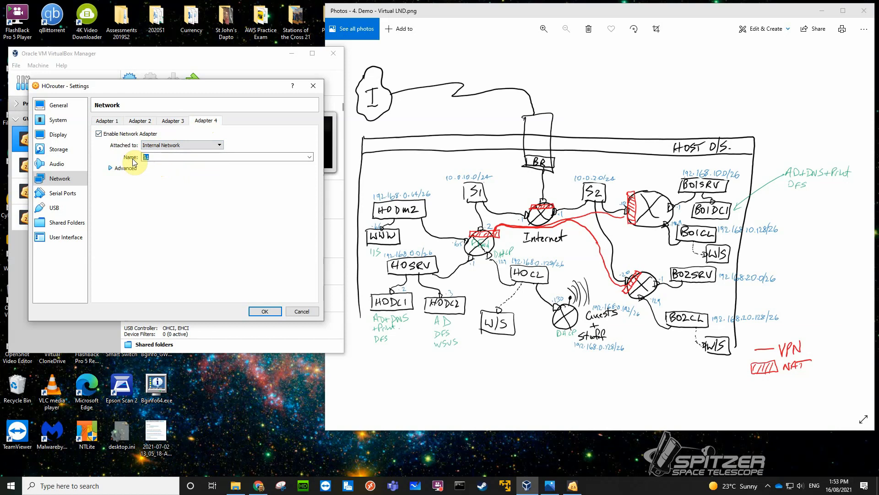
pyautogui.write('HOclientsa')
pyautogui.press('BackSpace')
pyautogui.click(255, 311)
pyautogui.click(258, 311)
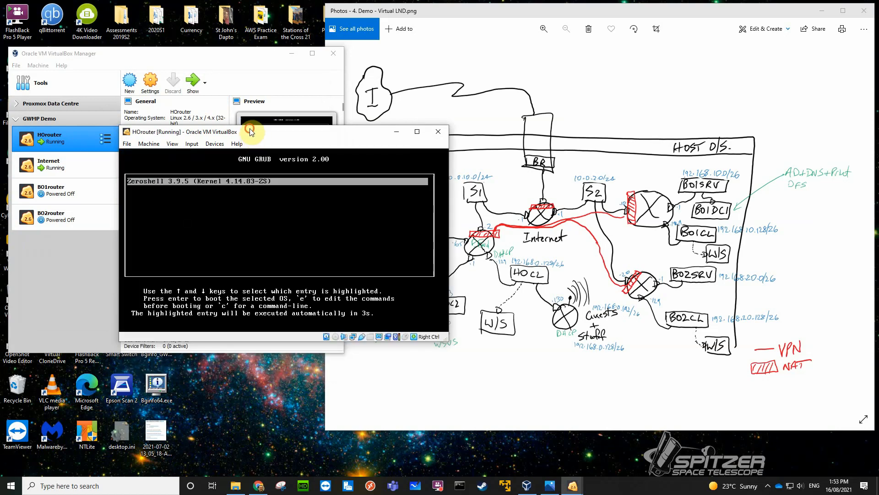
# In HOrouter's Zeroshell IP Manager, set the DHCP client on interface ETH00 to disabled.
pyautogui.moveTo(251, 132); pyautogui.dragTo(147, 126)
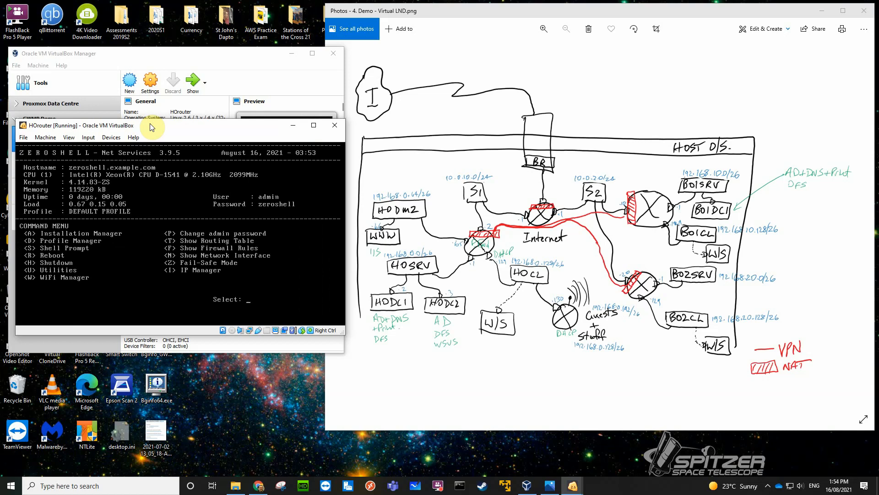
pyautogui.press('i')
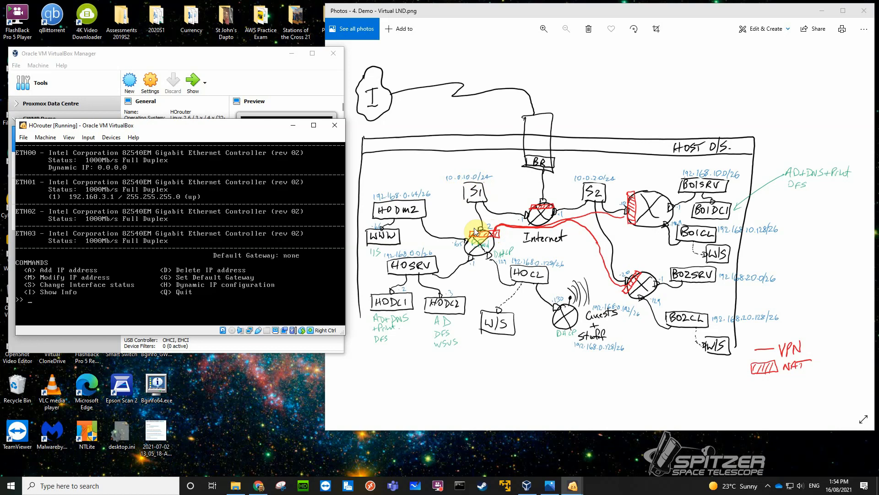
pyautogui.write('h')
pyautogui.press('Return')
pyautogui.press('Return')
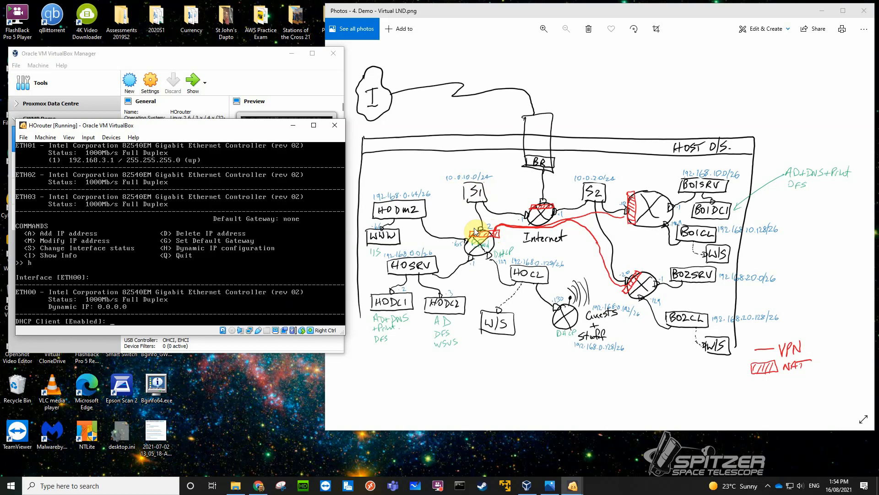
pyautogui.write('disable')
pyautogui.press('Return')
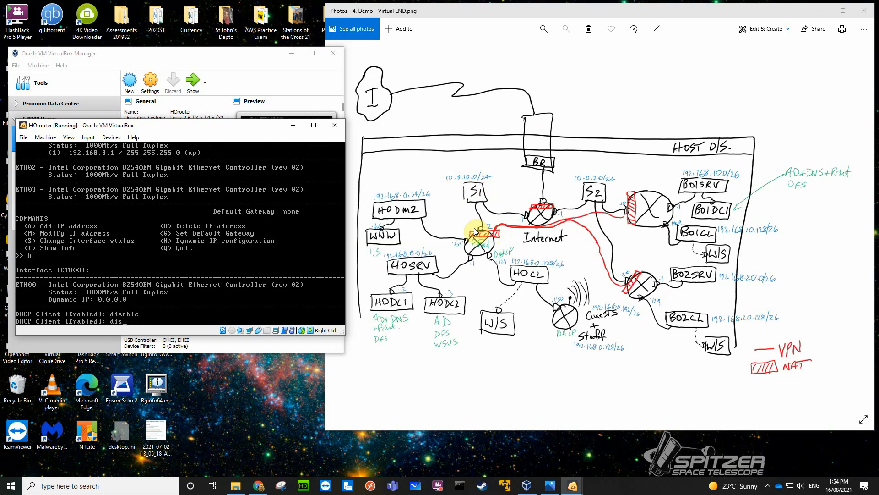
pyautogui.write('disabled')
pyautogui.press('Return')
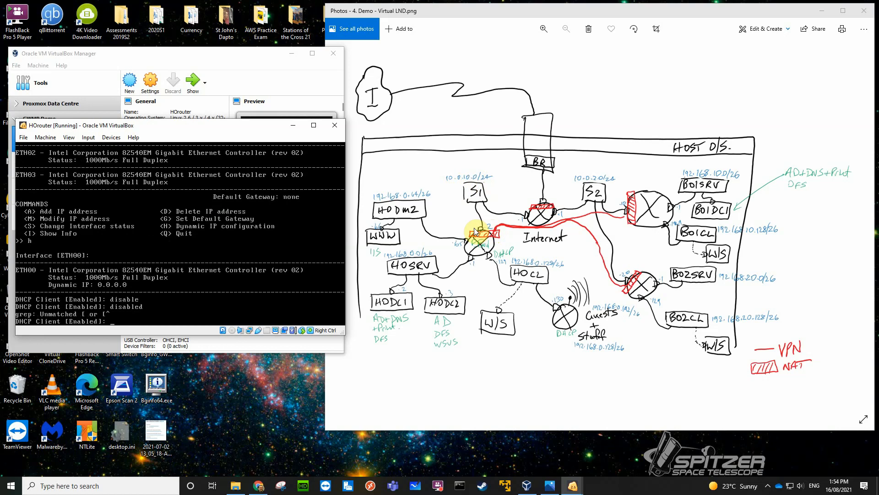
pyautogui.write('disabled')
pyautogui.press('Return')
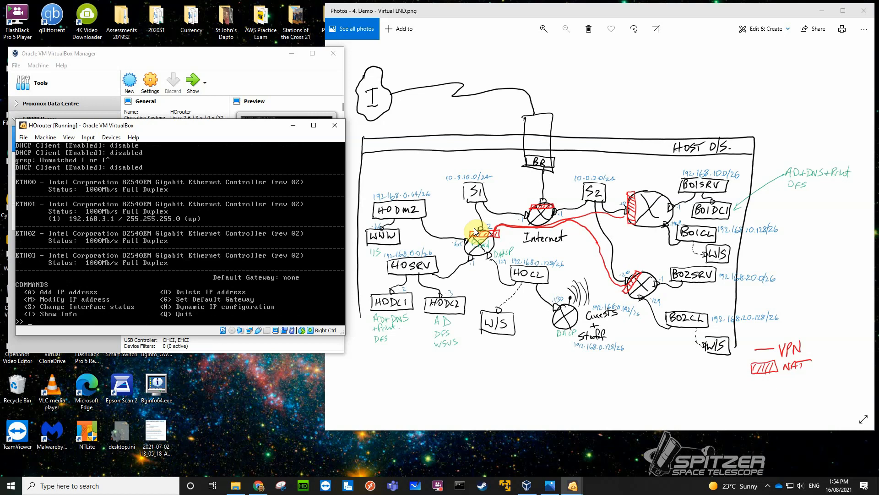
# Add the IP address 10.0.10.2 with netmask 255.255.255.0 to HOrouter's interface ETH00.
pyautogui.write('a')
pyautogui.press('Return')
pyautogui.press('Return')
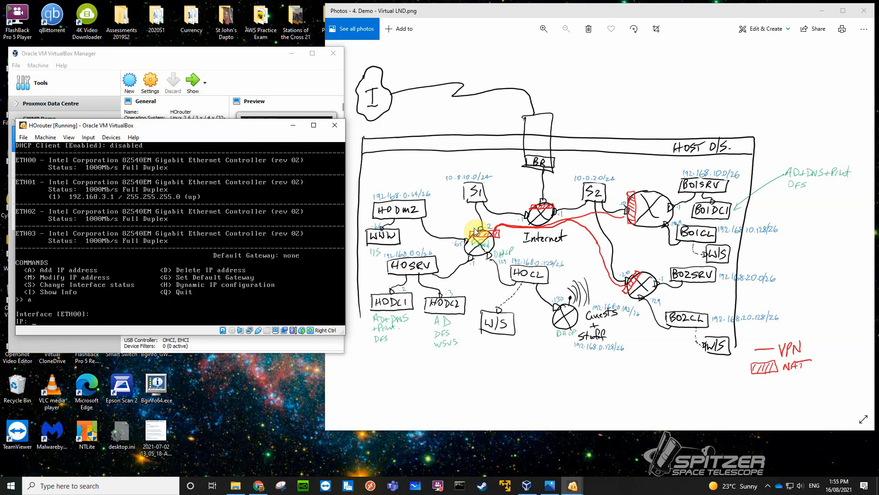
pyautogui.write('10.0.10.2')
pyautogui.press('Return')
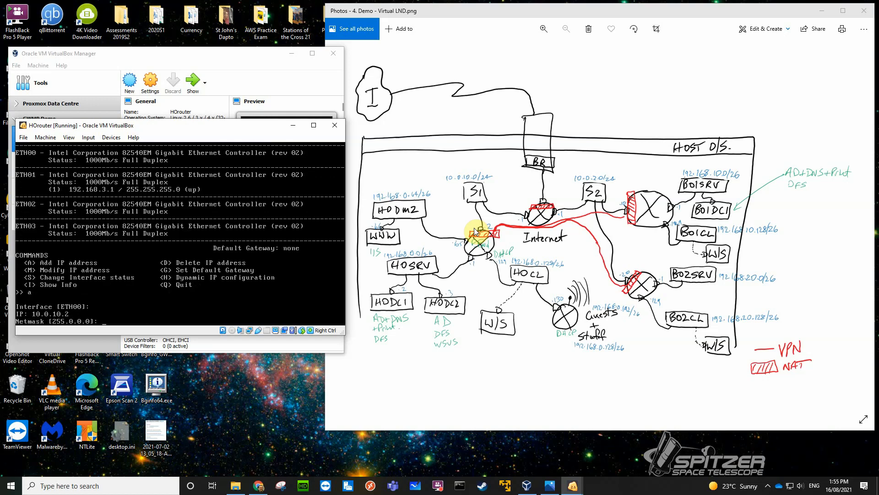
pyautogui.write('255.255.255.0')
pyautogui.press('Return')
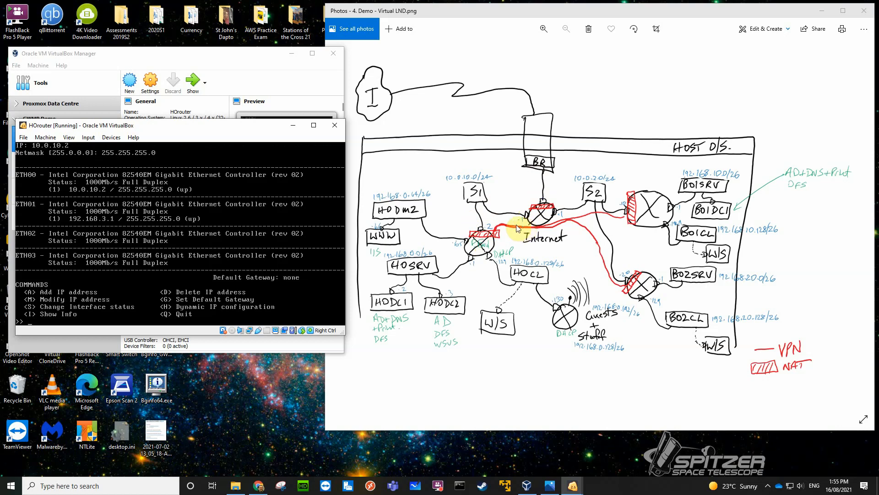
# Set HOrouter's default gateway to 10.0.10.1.
pyautogui.write('g')
pyautogui.press('Return')
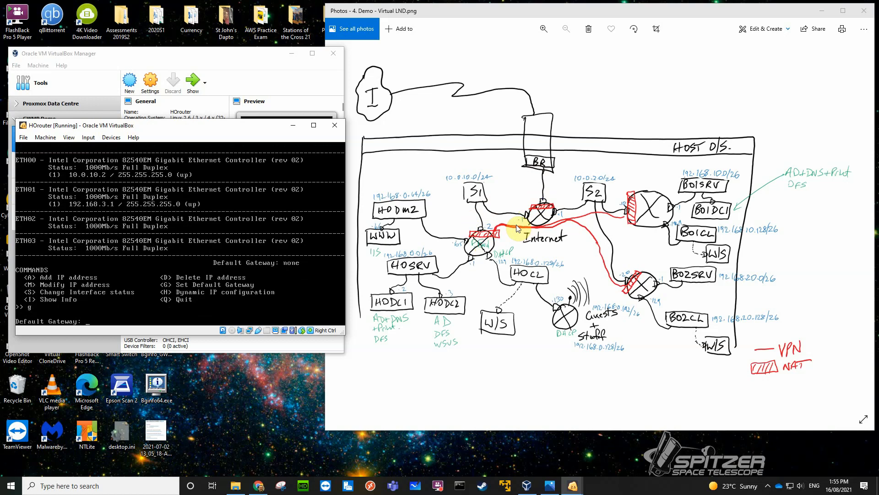
pyautogui.write('10.0.10.1')
pyautogui.press('Return')
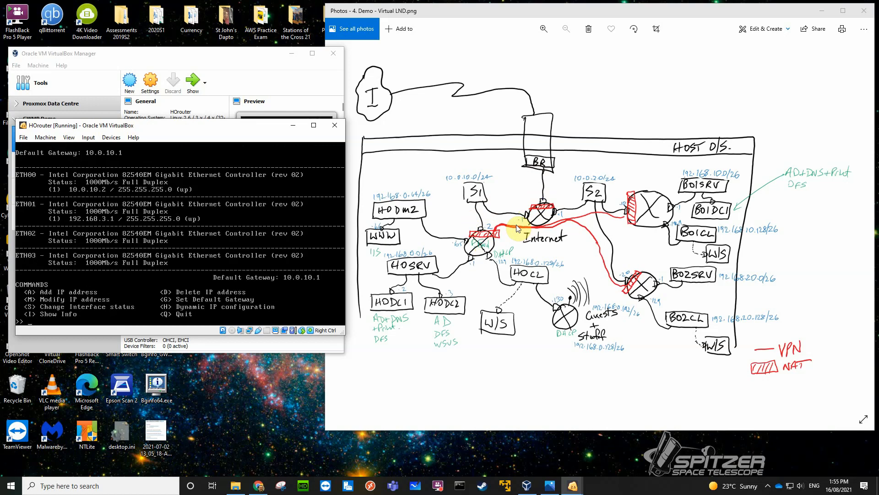
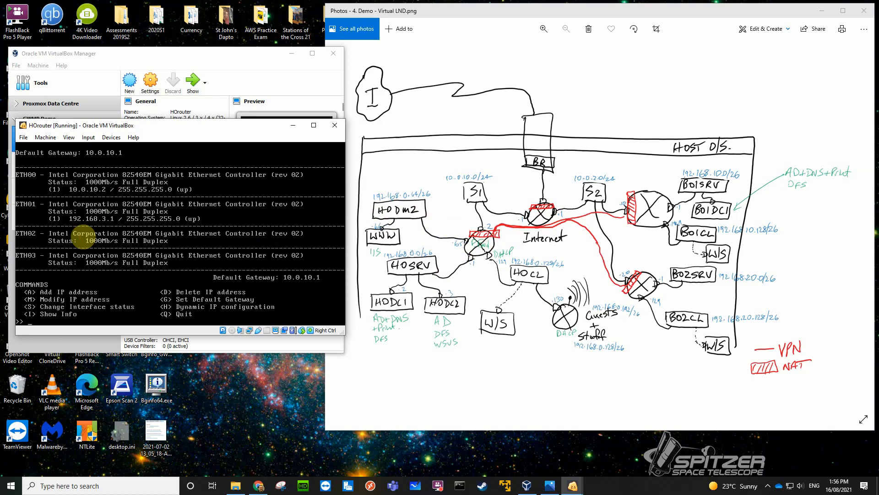
# Modify the IP address on HOrouter's interface ETH01 to 192.168.0.65 with netmask 255.255.255.192, keeping its status up.
pyautogui.write('m')
pyautogui.press('Return')
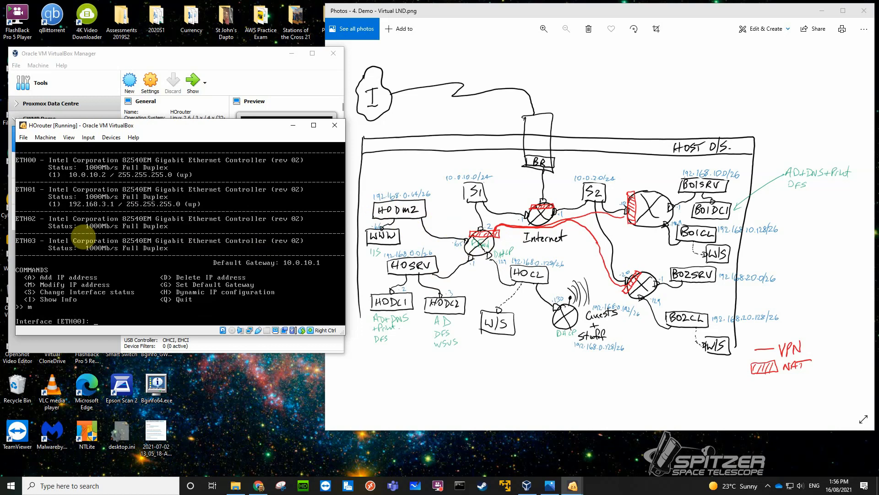
pyautogui.write('eth01')
pyautogui.press('Return')
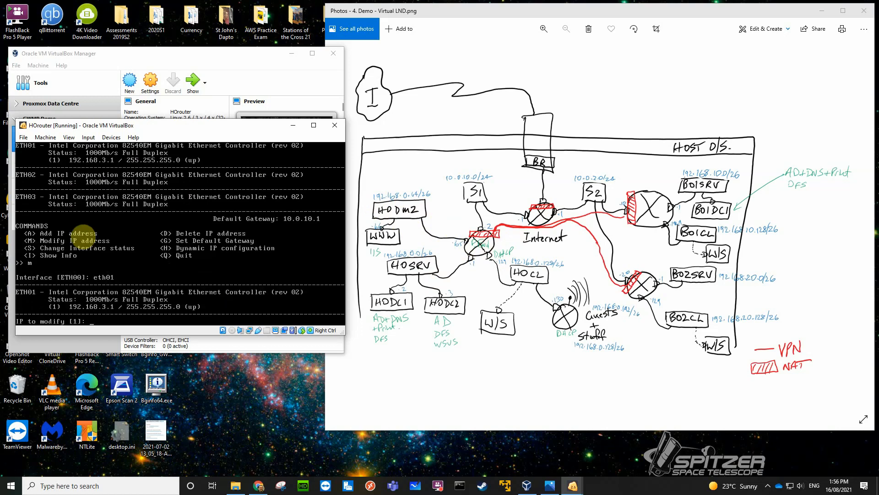
pyautogui.press('Return')
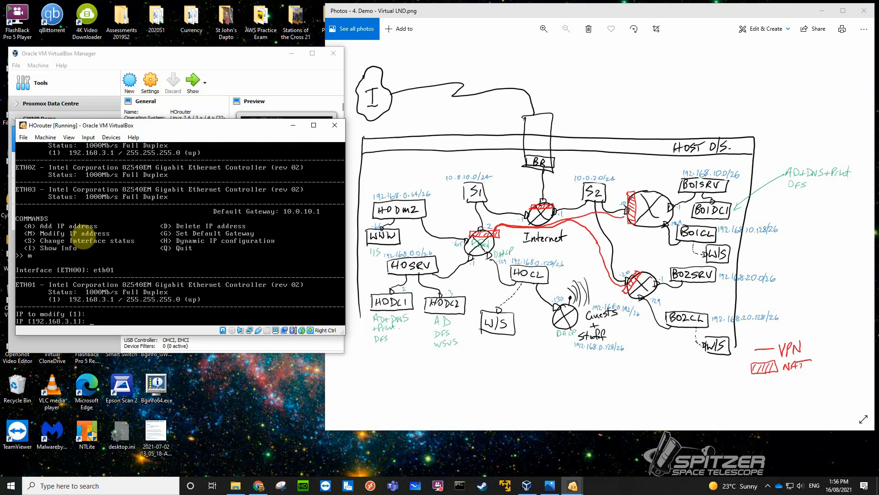
pyautogui.write('192.168.0.65')
pyautogui.press('Return')
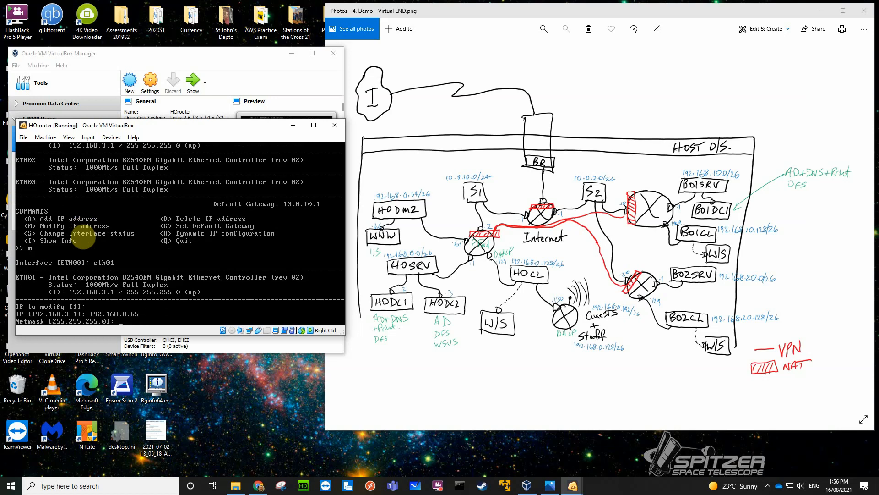
pyautogui.write('255.255.255.192')
pyautogui.press('Return')
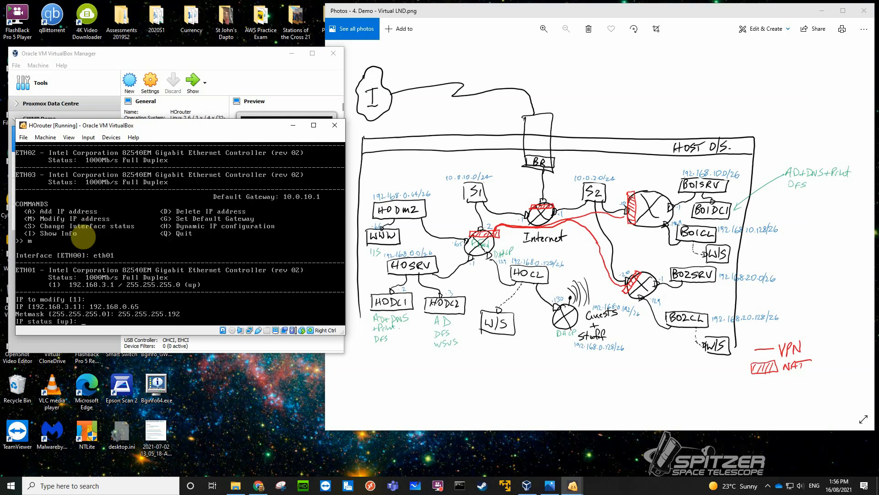
pyautogui.press('Return')
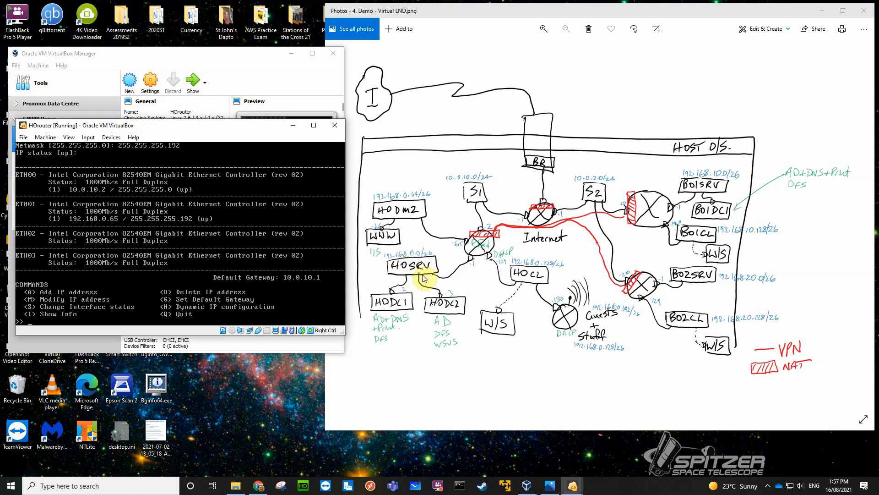
# Add the IP address 192.168.0.1 with netmask 255.255.255.192 to HOrouter's interface ETH02.
pyautogui.write('a')
pyautogui.press('Return')
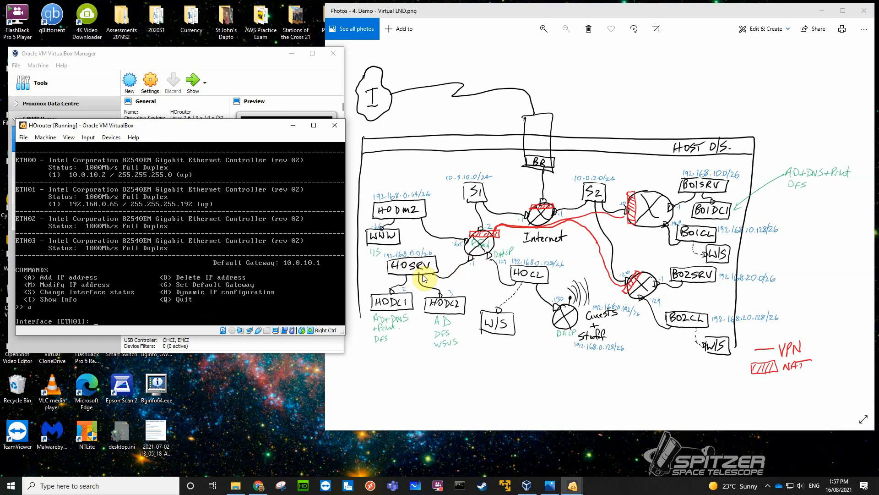
pyautogui.write('eth02')
pyautogui.press('Return')
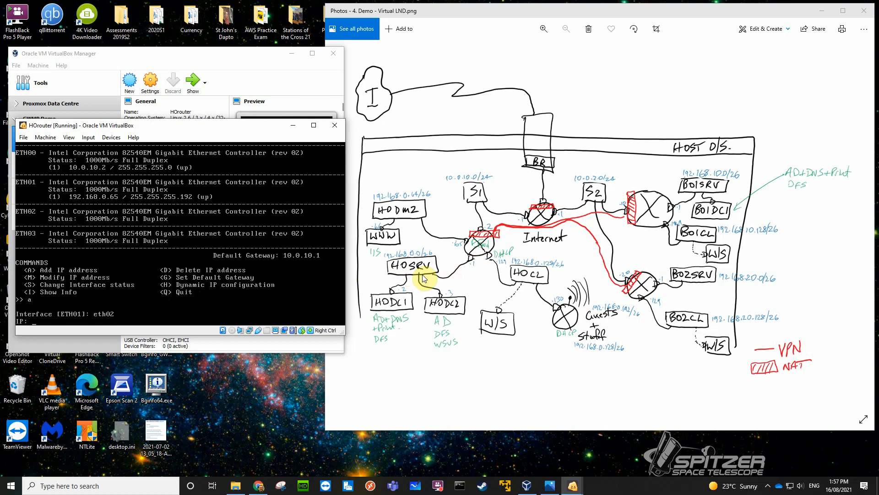
pyautogui.write('192.168.0.1')
pyautogui.press('Return')
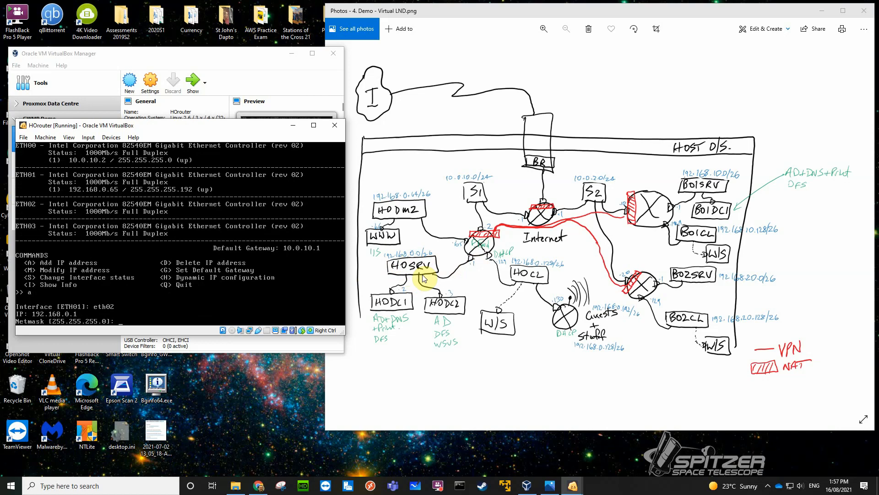
pyautogui.write('255.255.255.192')
pyautogui.press('Return')
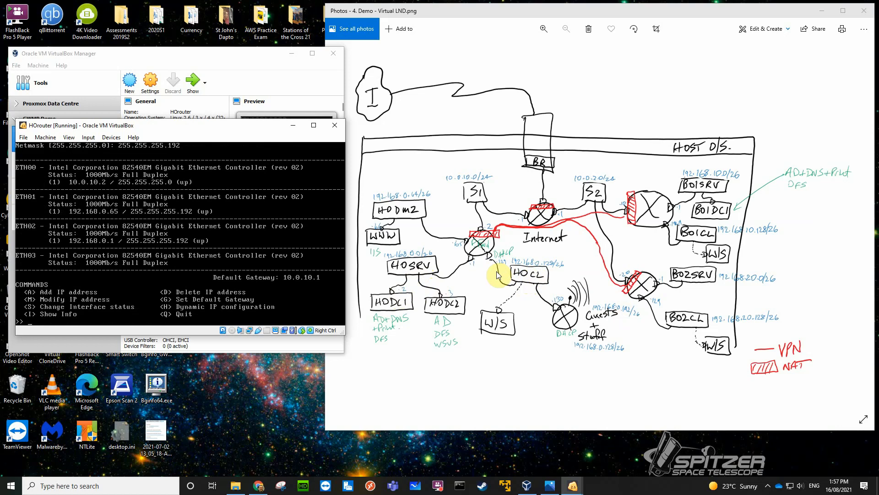
# Add the IP address 192.168.0.129 with netmask 255.255.255.192 to HOrouter's interface ETH03.
pyautogui.write('a')
pyautogui.press('Return')
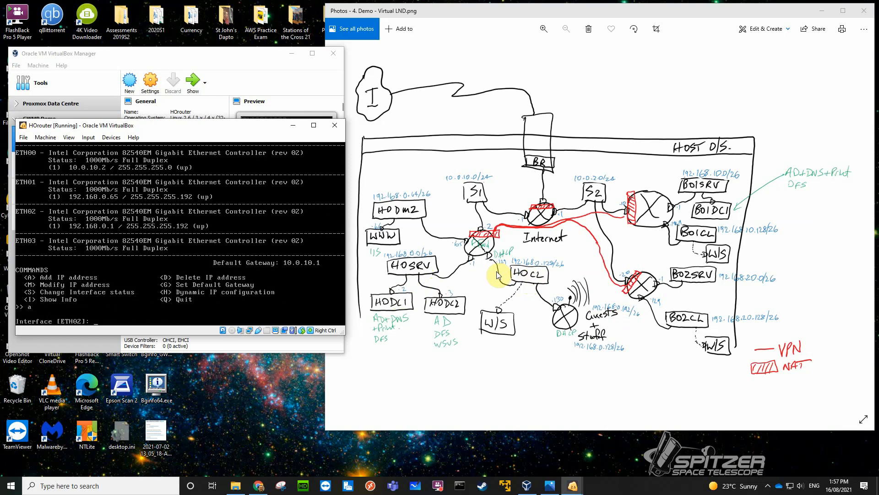
pyautogui.write('eth03')
pyautogui.press('Return')
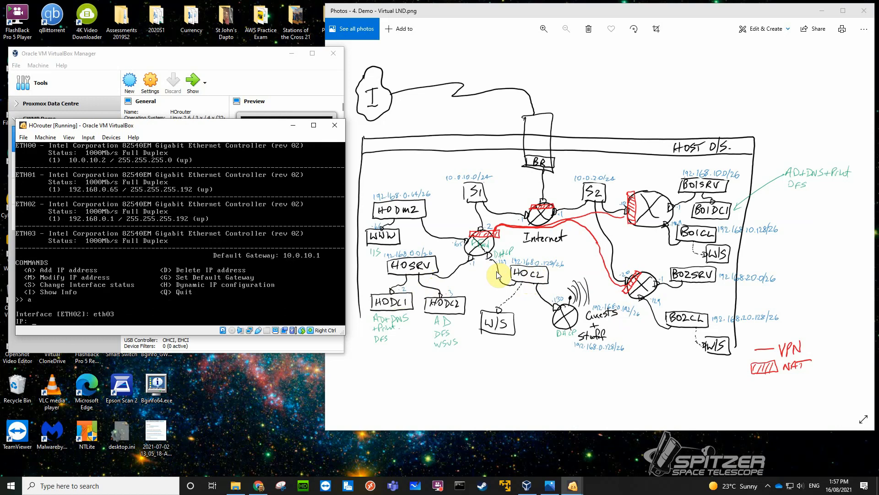
pyautogui.write('192.168.0.129')
pyautogui.press('Return')
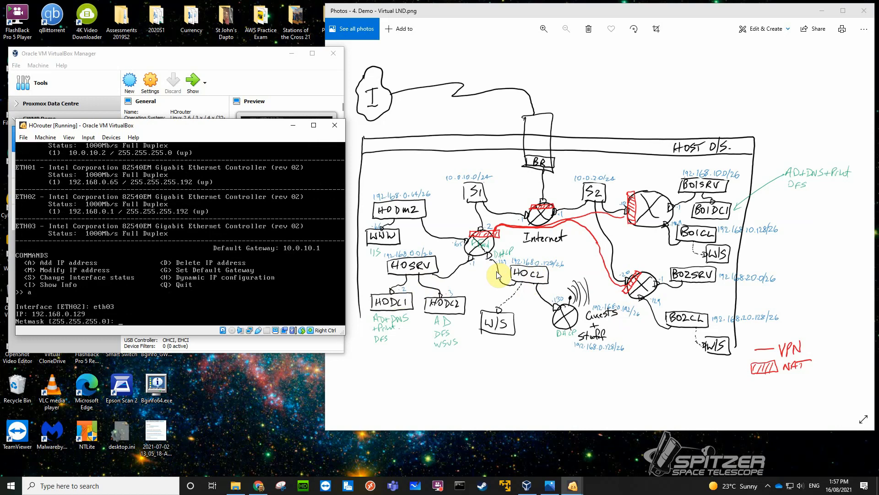
pyautogui.write('255.255.255.192')
pyautogui.press('Return')
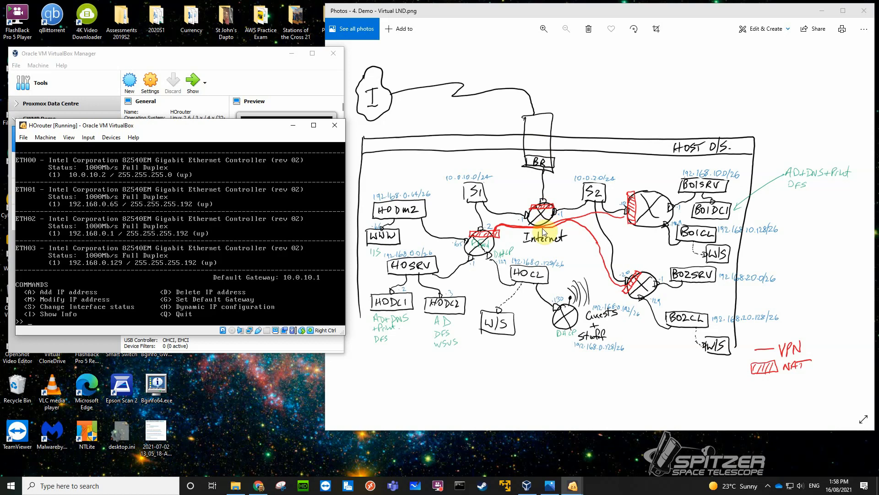
# Test connectivity to the Internet router by pinging 10.0.10.1 from HOrouter's shell, then stop the ping and exit the shell.
pyautogui.press('q')
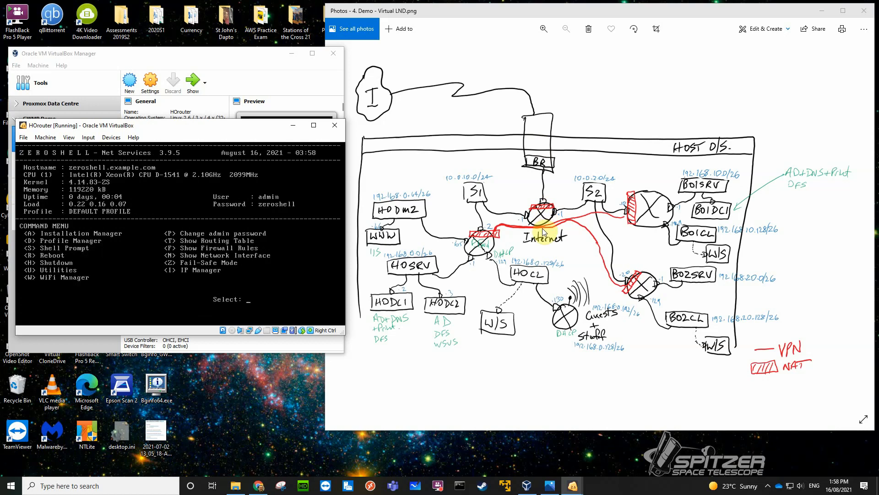
pyautogui.write('shell ~> ')
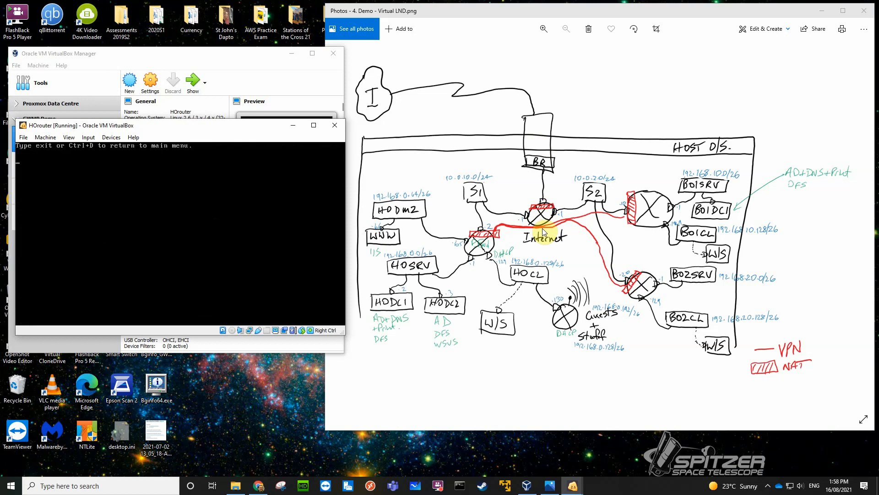
pyautogui.write('ping 10.0.10.1')
pyautogui.press('Return')
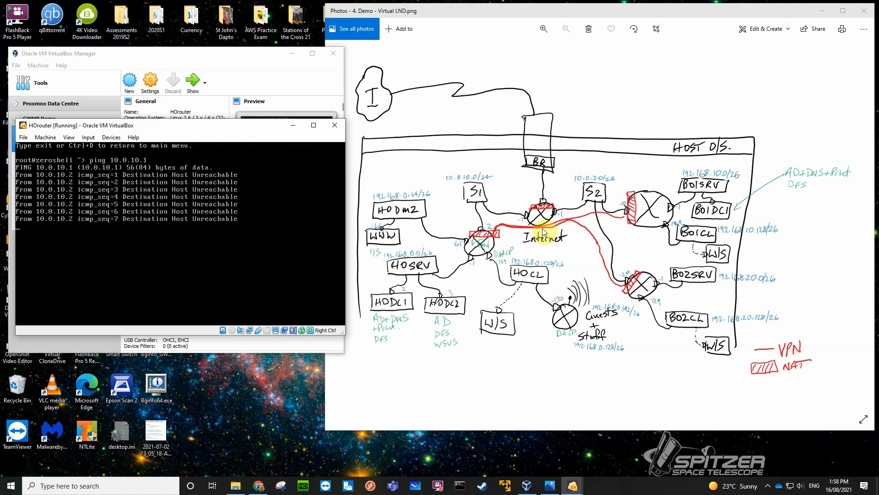
pyautogui.hotkey('ctrl', 'c')
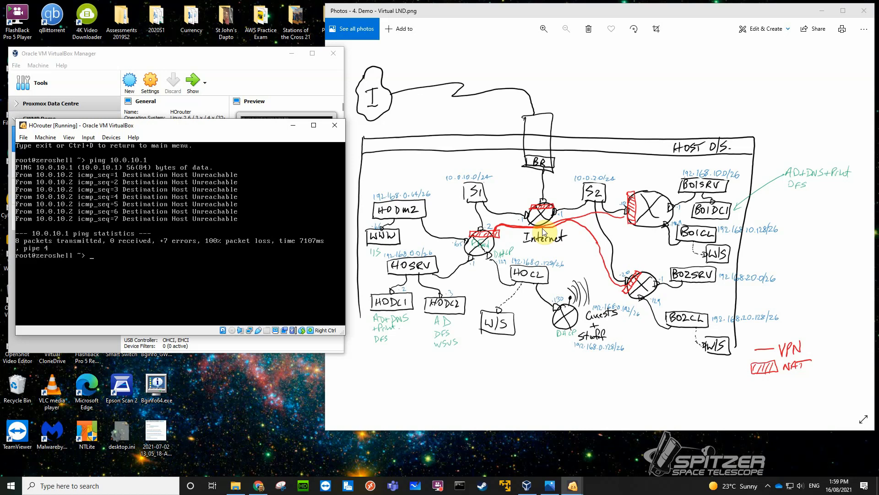
pyautogui.write('exit')
pyautogui.press('Return')
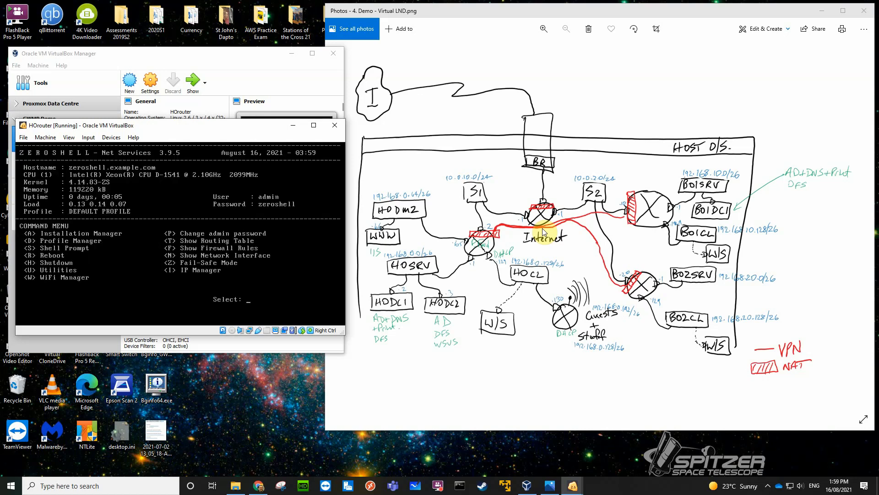
# Review HOrouter's interface addresses in the IP Manager and check Adapter 1's internal network and advanced settings.
pyautogui.press('i')
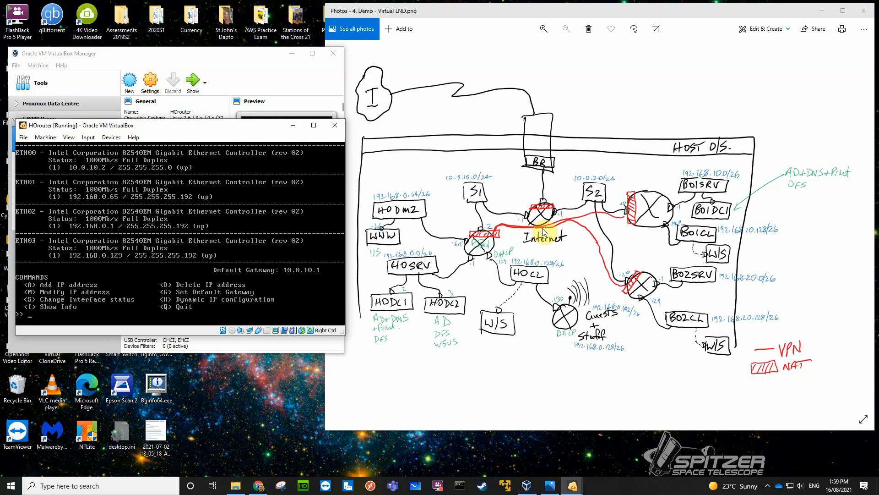
pyautogui.click(111, 138)
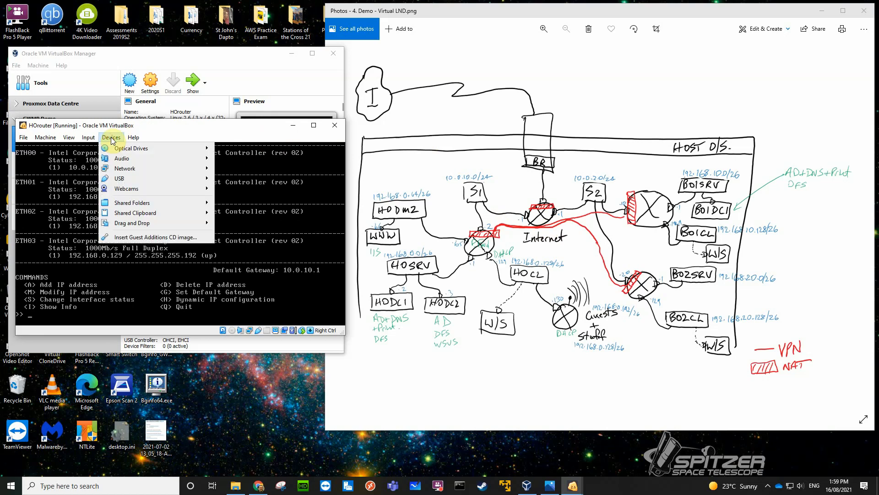
pyautogui.moveTo(137, 168)
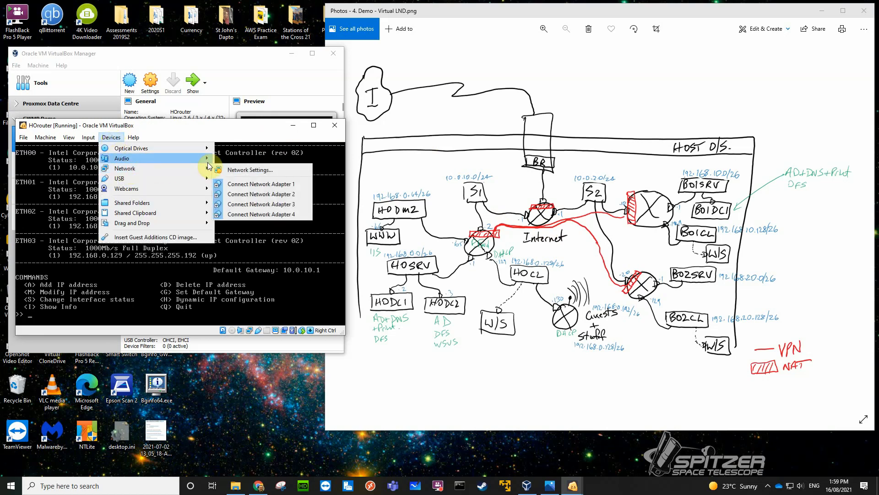
pyautogui.click(230, 170)
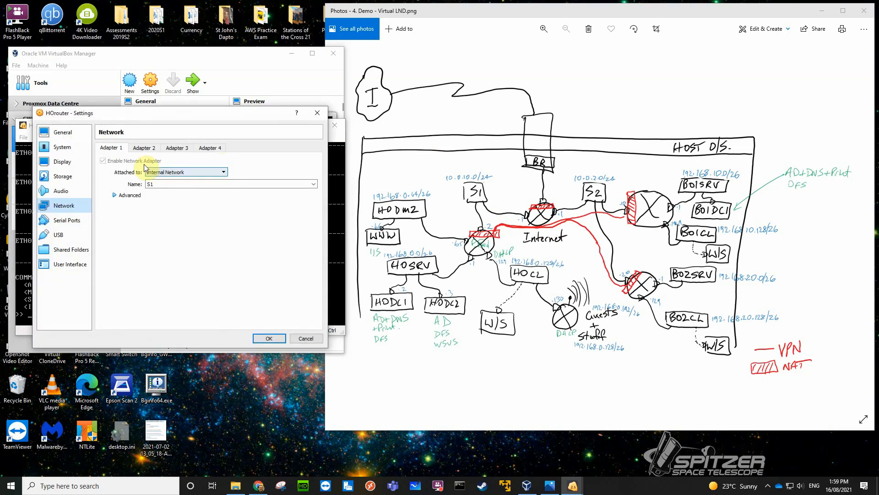
pyautogui.click(154, 184)
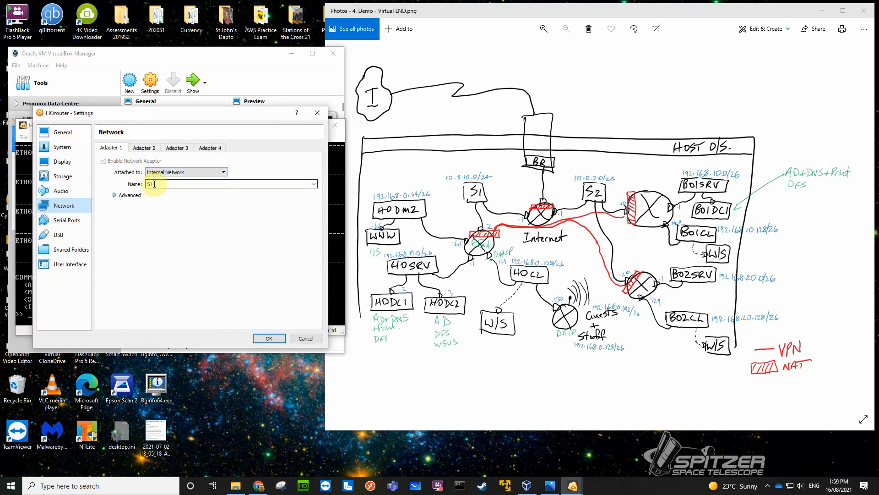
pyautogui.click(114, 196)
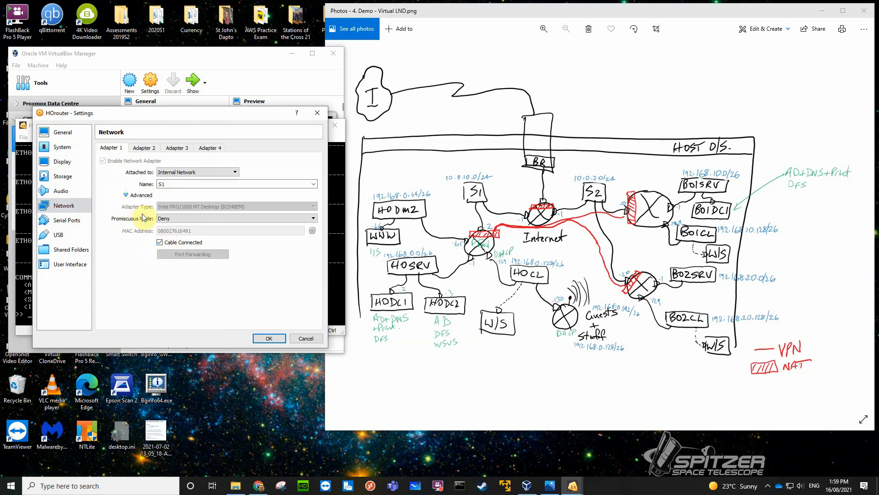
pyautogui.click(127, 196)
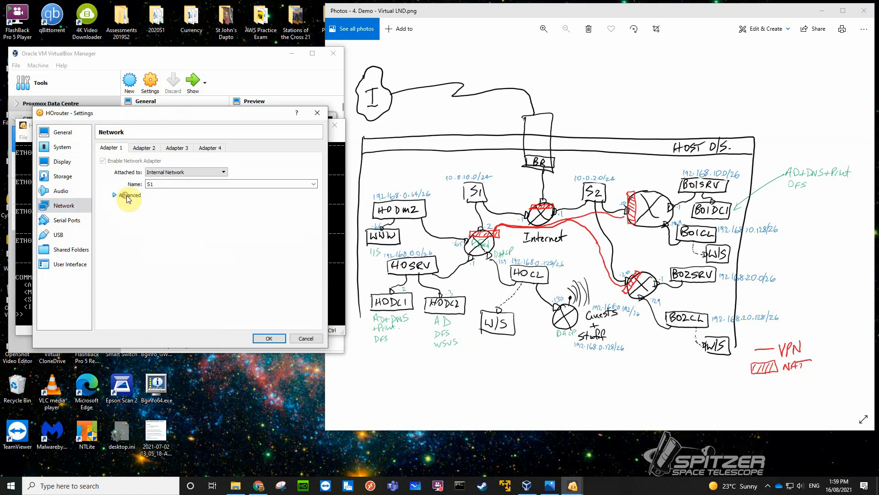
pyautogui.click(268, 339)
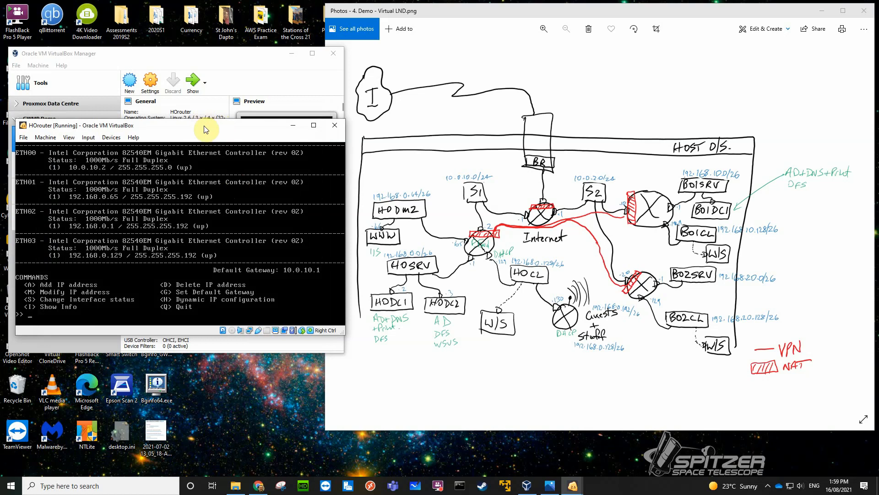
# Bring up the Internet router's console, review its interface addresses and check Adapter 2's internal network and advanced settings.
pyautogui.moveTo(204, 130); pyautogui.dragTo(201, 197)
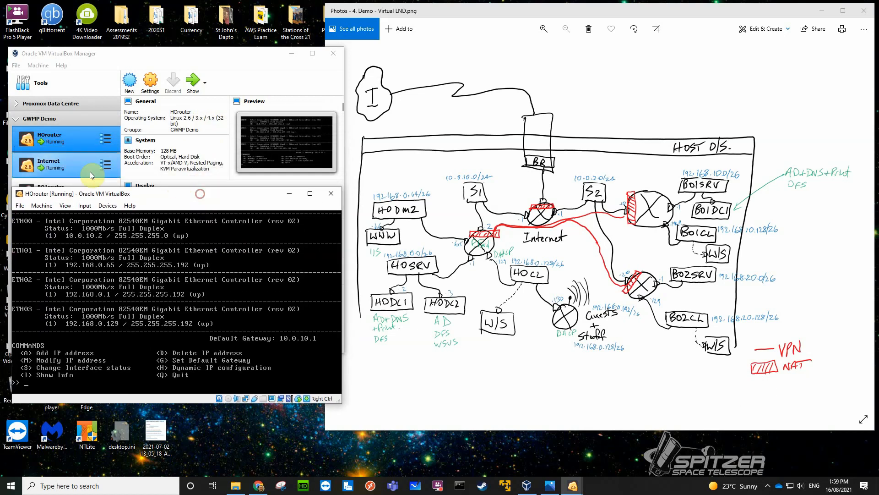
pyautogui.doubleClick(72, 164)
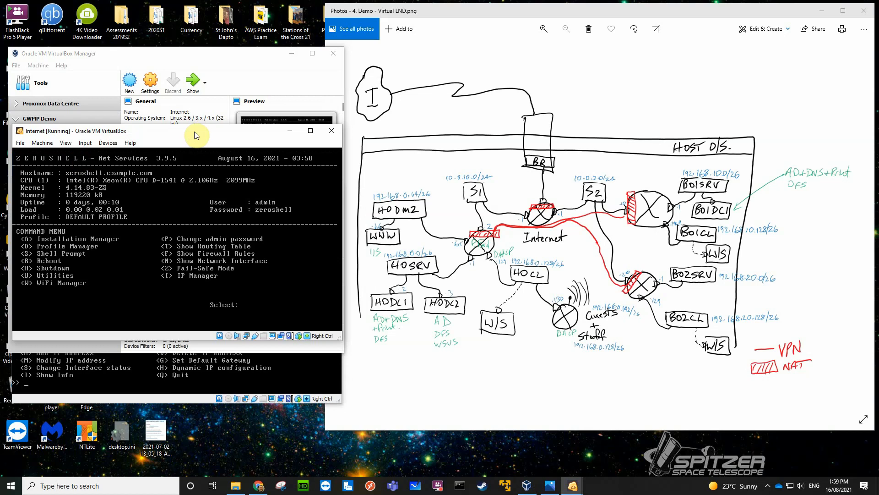
pyautogui.press('i')
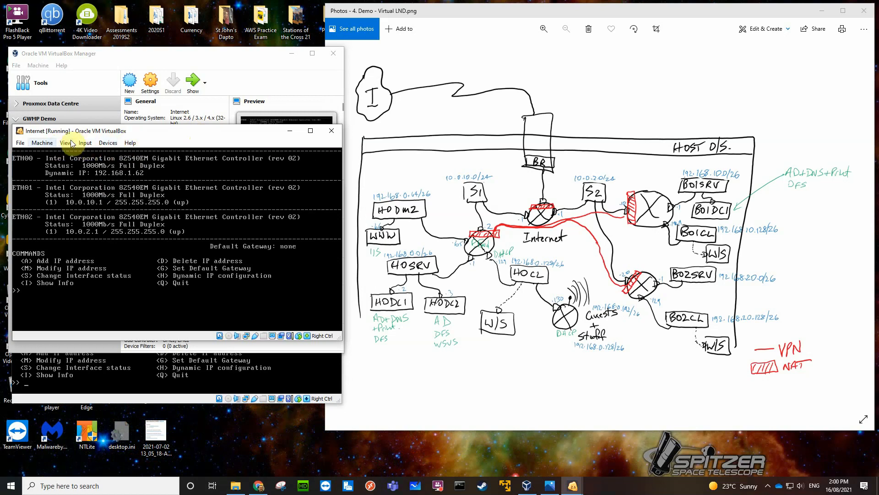
pyautogui.click(108, 143)
pyautogui.moveTo(122, 176)
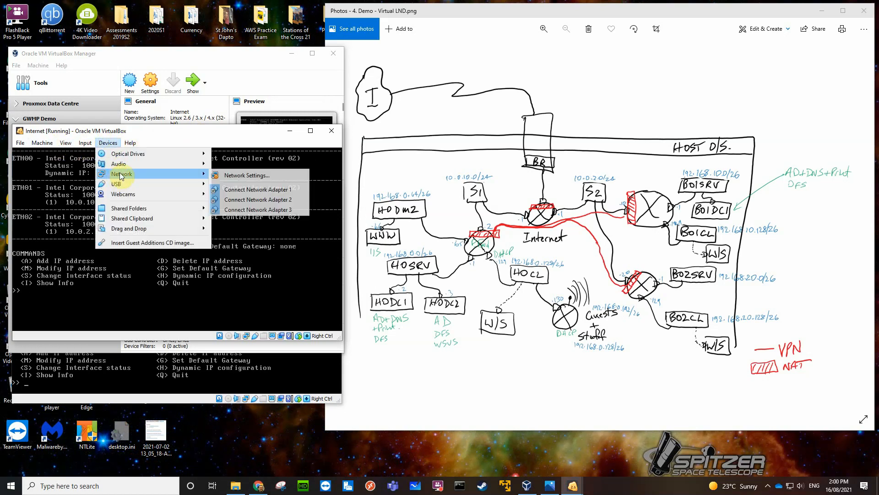
pyautogui.click(227, 175)
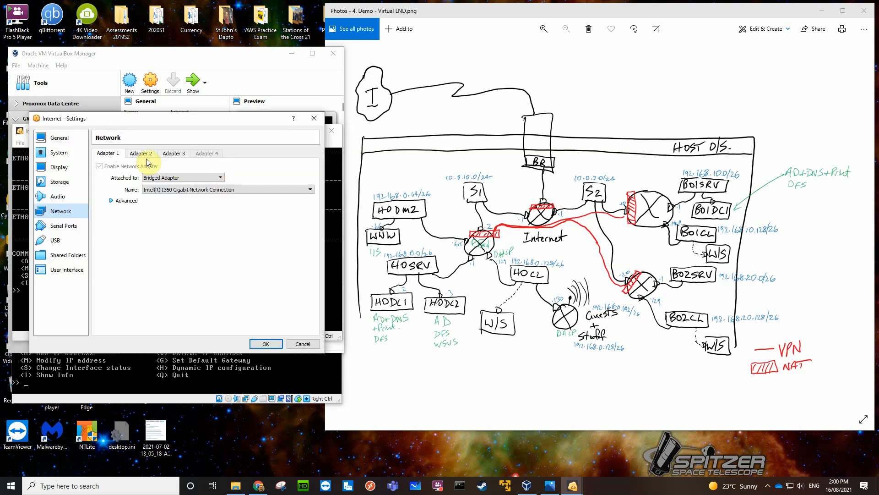
pyautogui.click(142, 155)
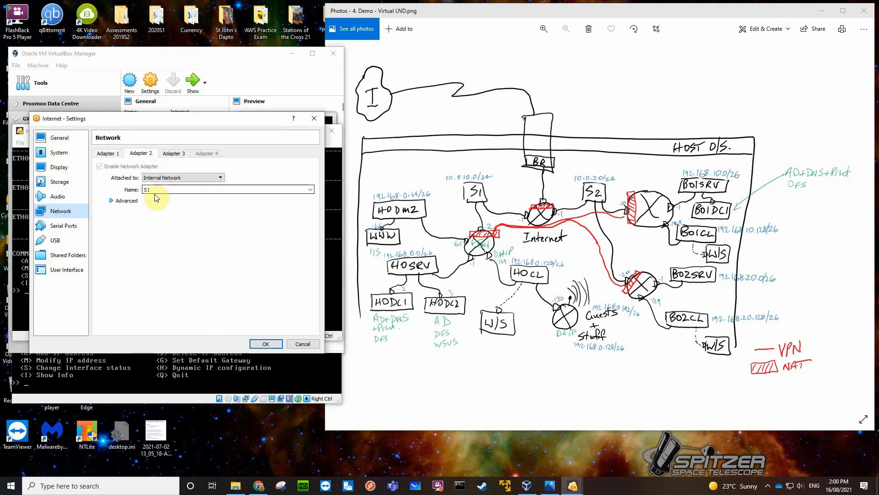
pyautogui.click(112, 201)
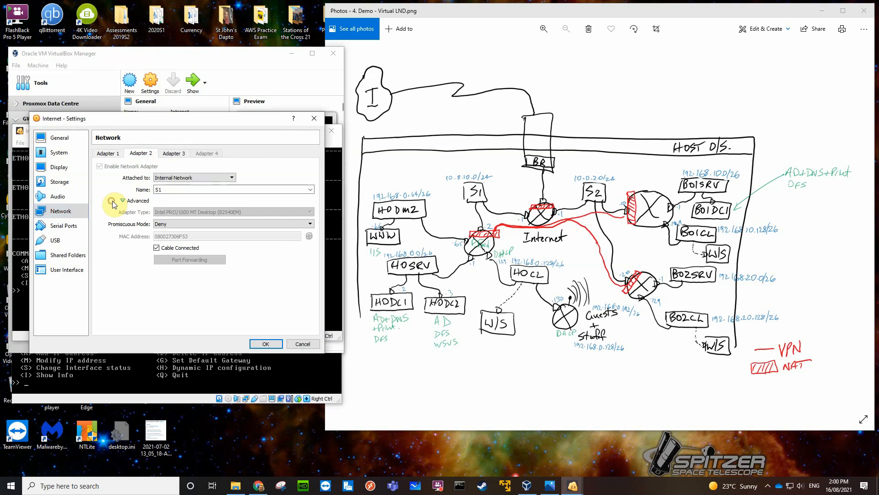
pyautogui.click(266, 343)
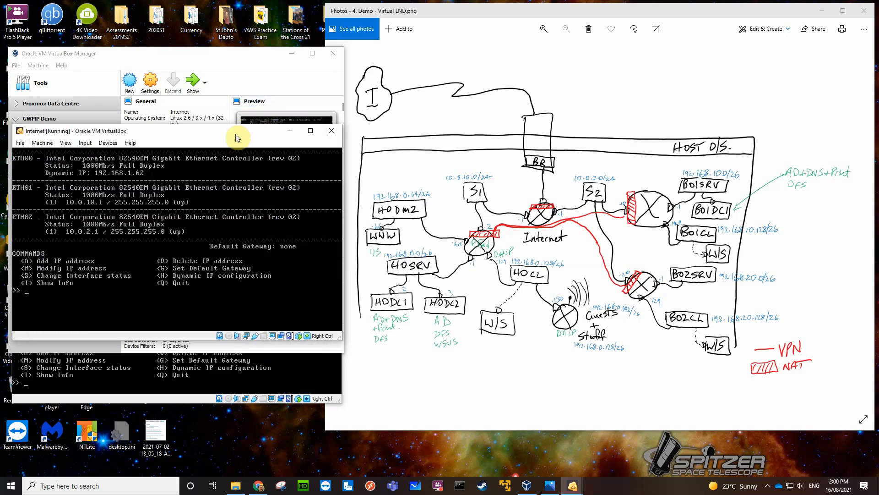
# Arrange the Internet and HOrouter consoles one above the other so both interface lists can be read.
pyautogui.moveTo(229, 132); pyautogui.dragTo(221, 14)
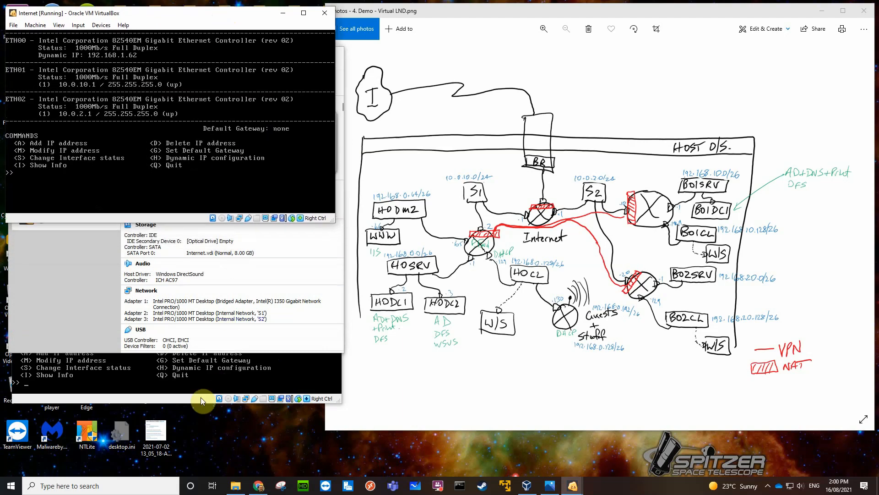
pyautogui.click(188, 400)
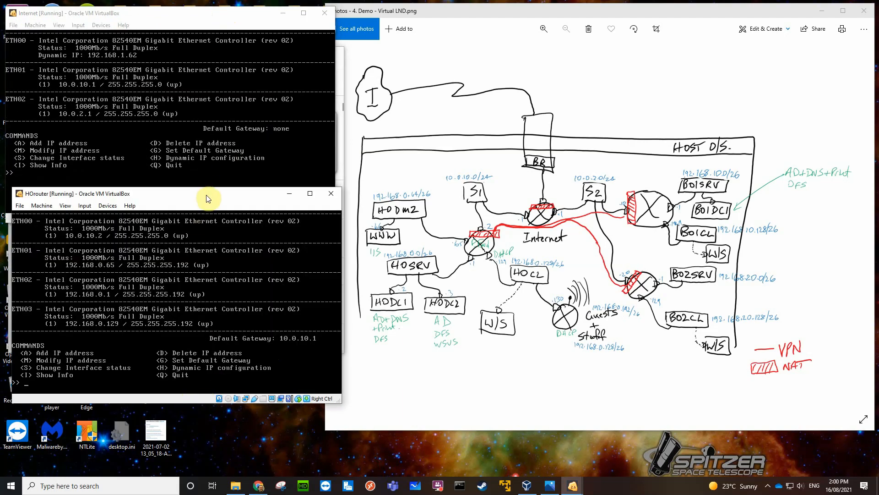
pyautogui.moveTo(205, 195); pyautogui.dragTo(196, 208)
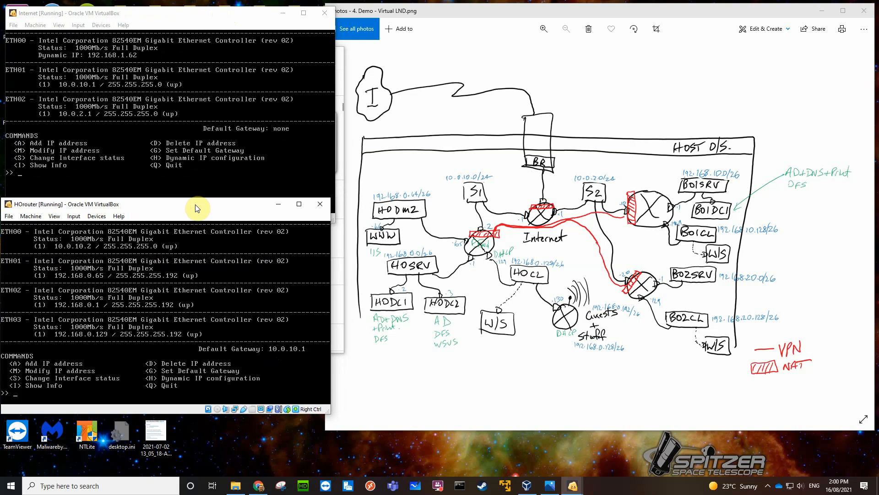
# Leave HOrouter's IP Manager and ping 10.0.10.1 from its shell prompt.
pyautogui.press('q')
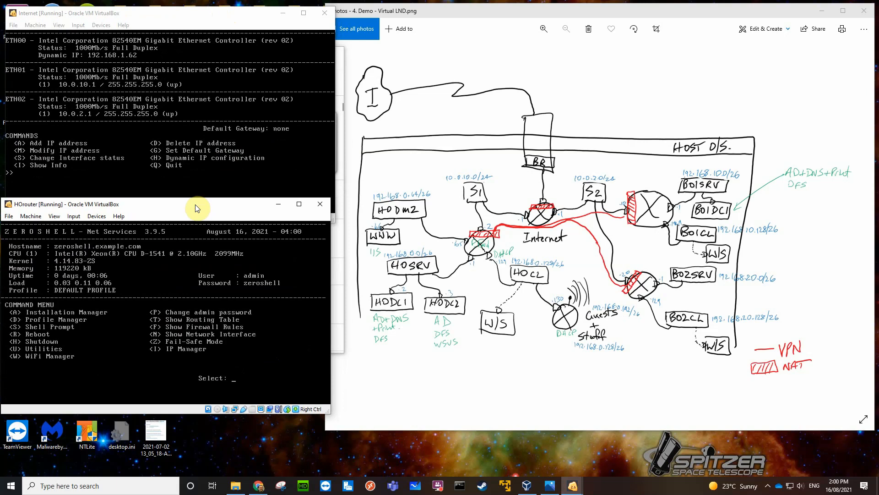
pyautogui.write('shell ~> ')
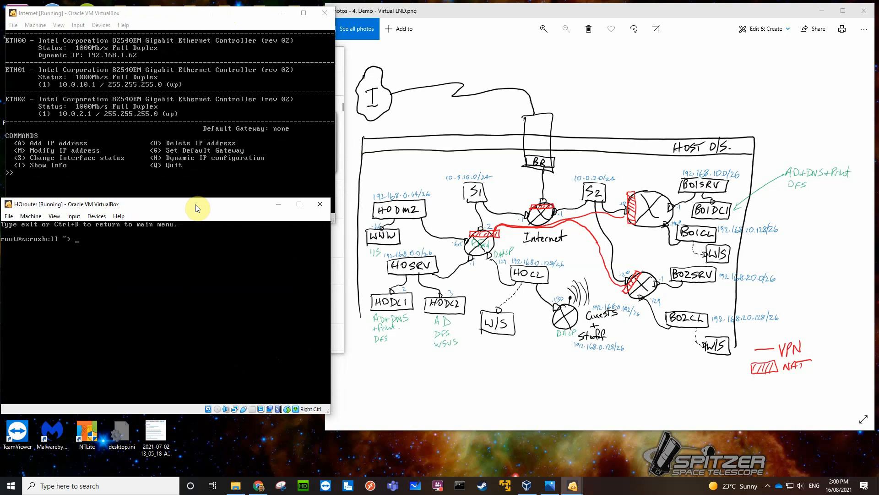
pyautogui.write('ping 10.0.10.1')
pyautogui.press('Return')
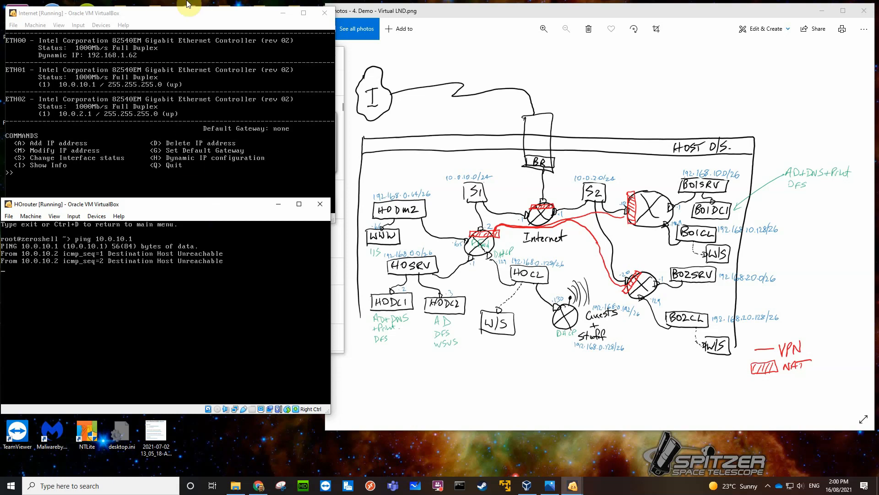
# Leave the Internet router's IP Manager and ping HOrouter at 10.0.10.2 from its shell prompt.
pyautogui.click(178, 14)
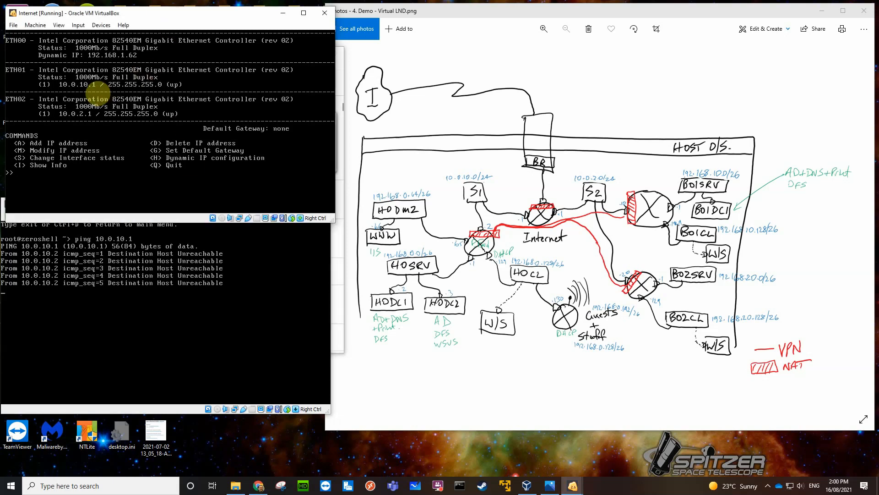
pyautogui.press('q')
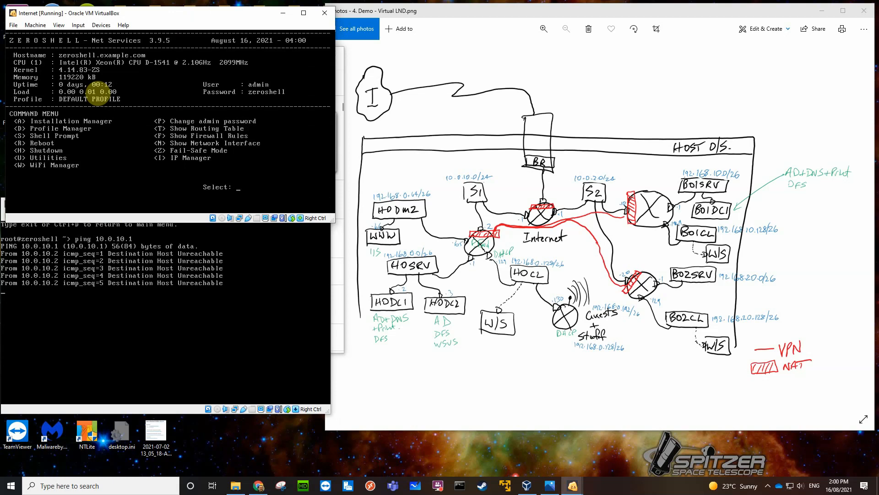
pyautogui.press('s')
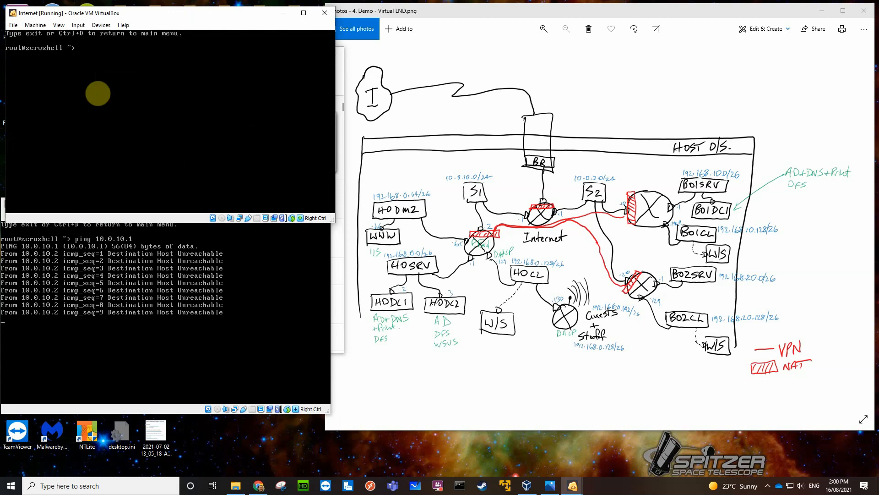
pyautogui.write('ping 10.0.')
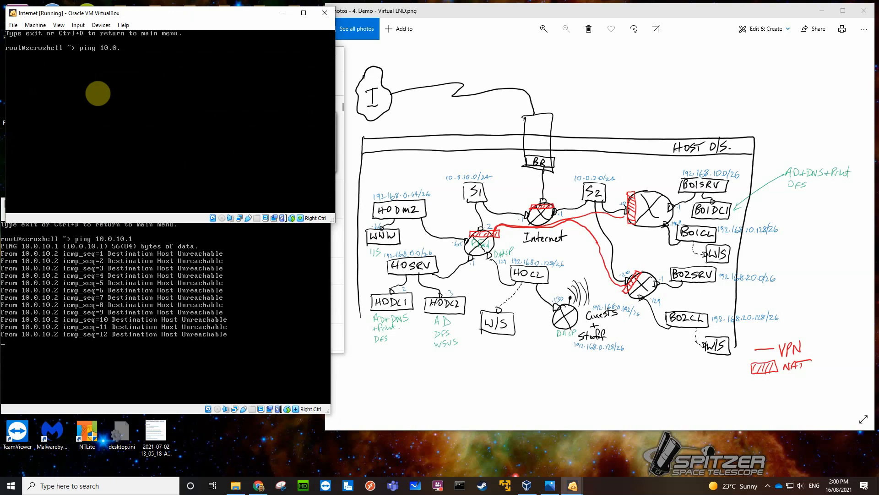
pyautogui.write('10.')
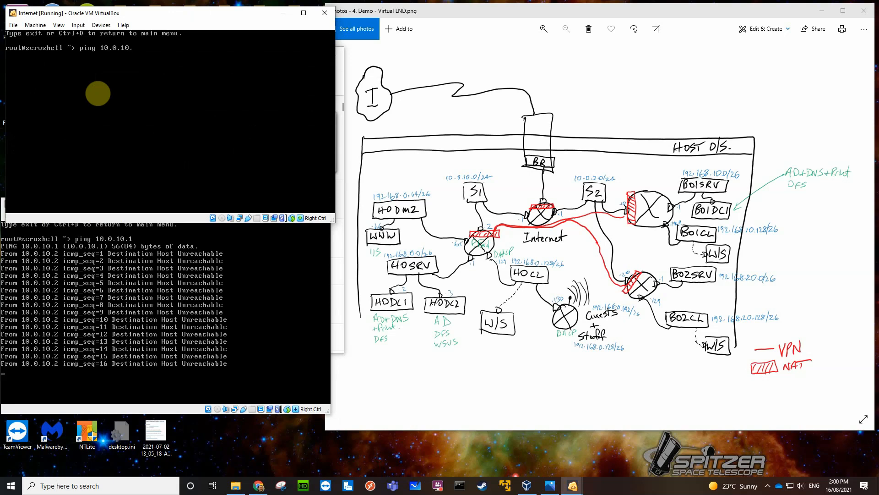
pyautogui.write('2')
pyautogui.press('Return')
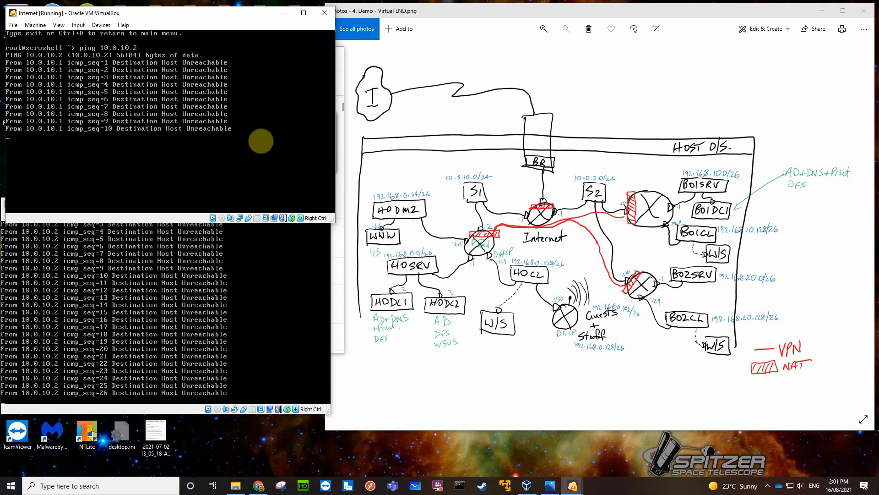
# Stop HOrouter's ping, exit its shell and reboot HOrouter.
pyautogui.click(260, 296)
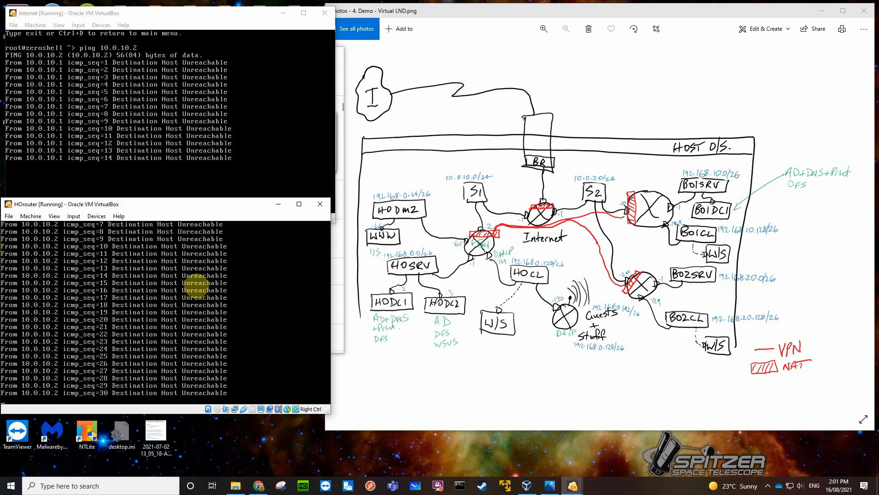
pyautogui.hotkey('ctrl', 'c')
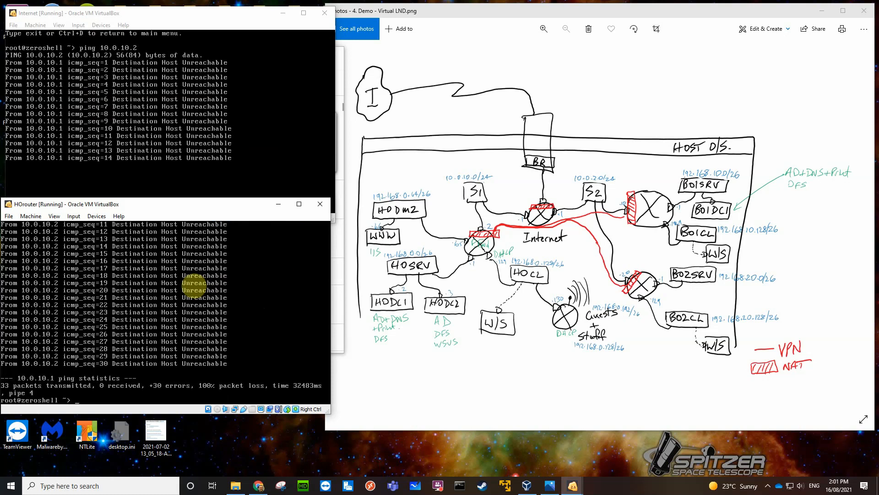
pyautogui.hotkey('ctrl', 'd')
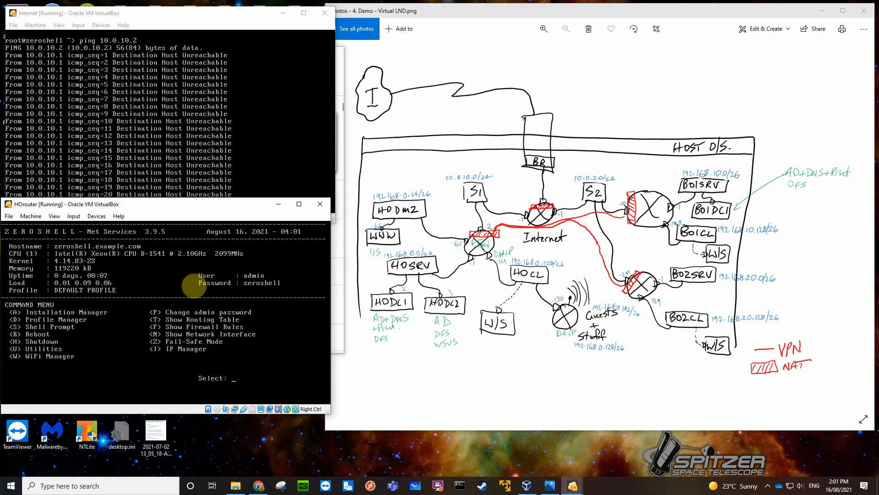
pyautogui.write('re y')
pyautogui.press('Return')
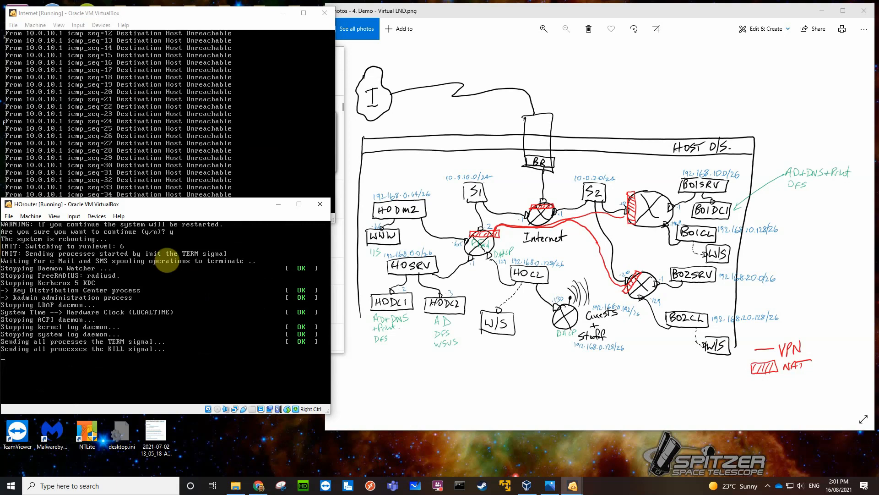
# Move HOrouter's console clear of the Internet console and ping 10.0.10.1 again from the rebooted HOrouter's shell.
pyautogui.moveTo(150, 203); pyautogui.dragTo(155, 228)
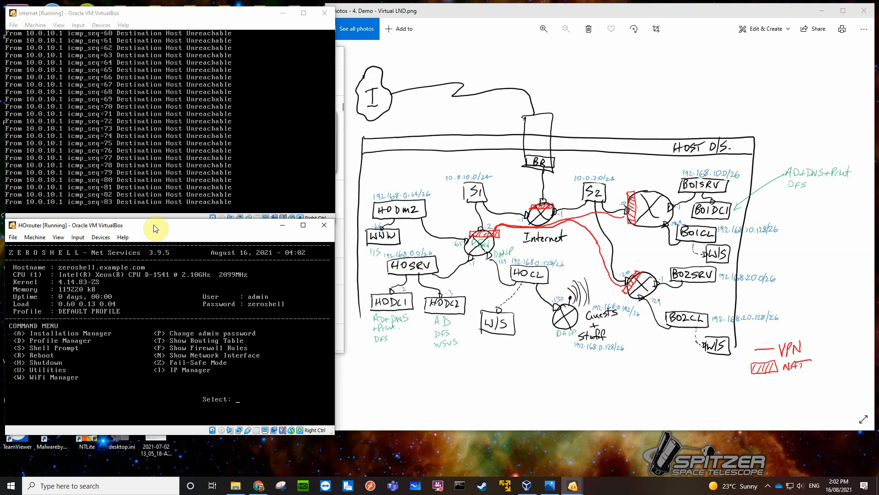
pyautogui.write('shell ~> ')
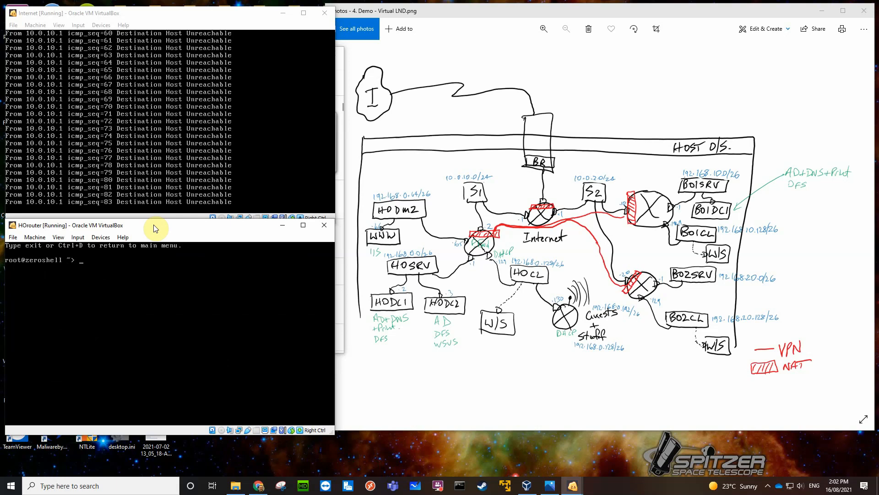
pyautogui.write('ping 10.')
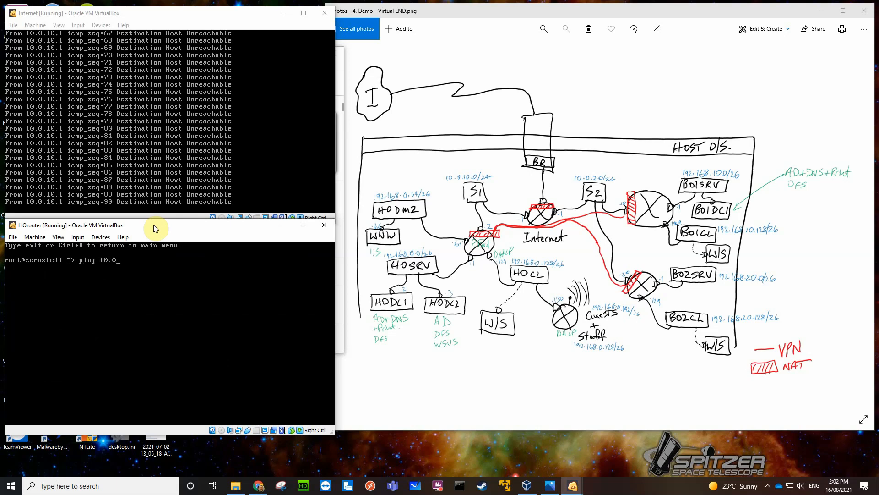
pyautogui.write('0.10.1')
pyautogui.press('Return')
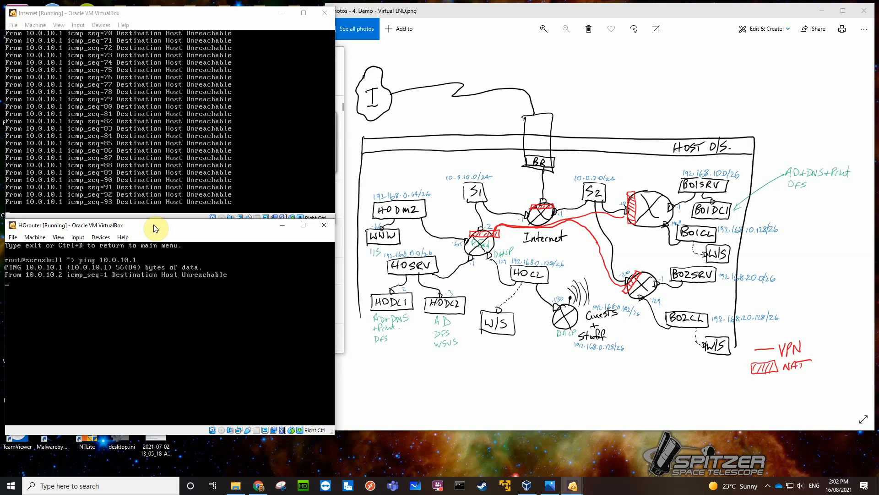
# Stop the Internet router's ping, exit its shell and reboot the Internet router.
pyautogui.click(207, 18)
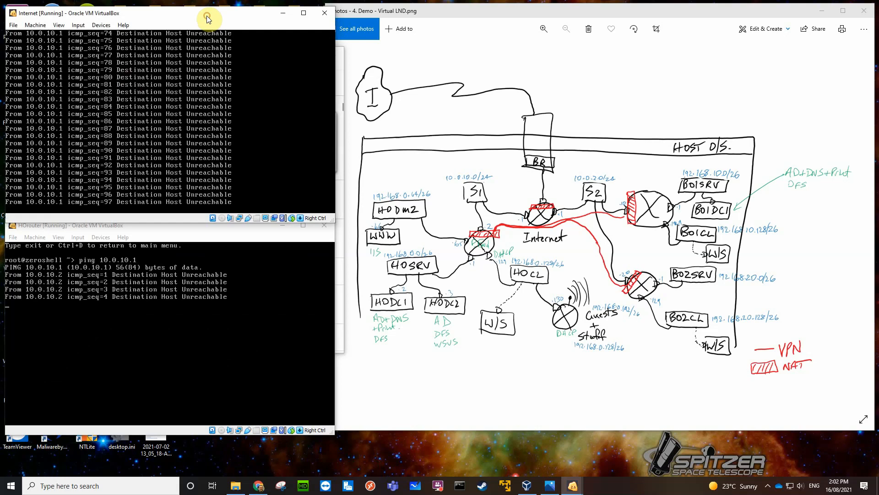
pyautogui.click(256, 88)
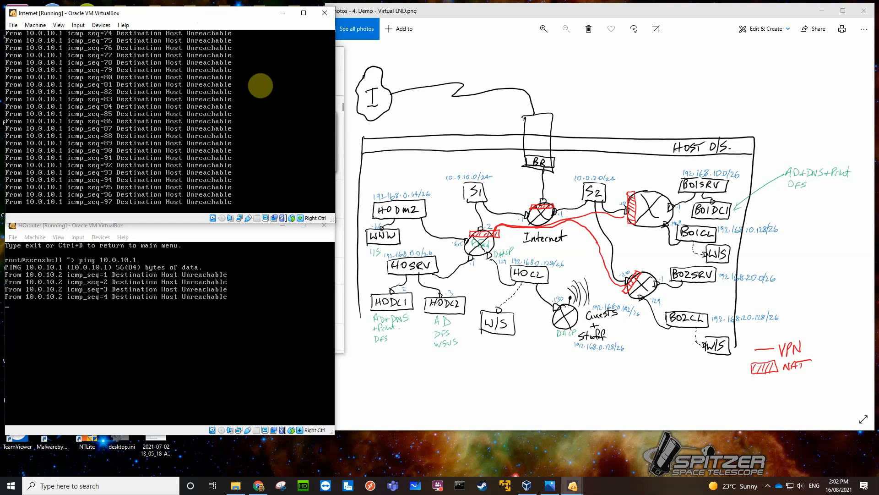
pyautogui.hotkey('ctrl', 'c')
pyautogui.hotkey('ctrl', 'd')
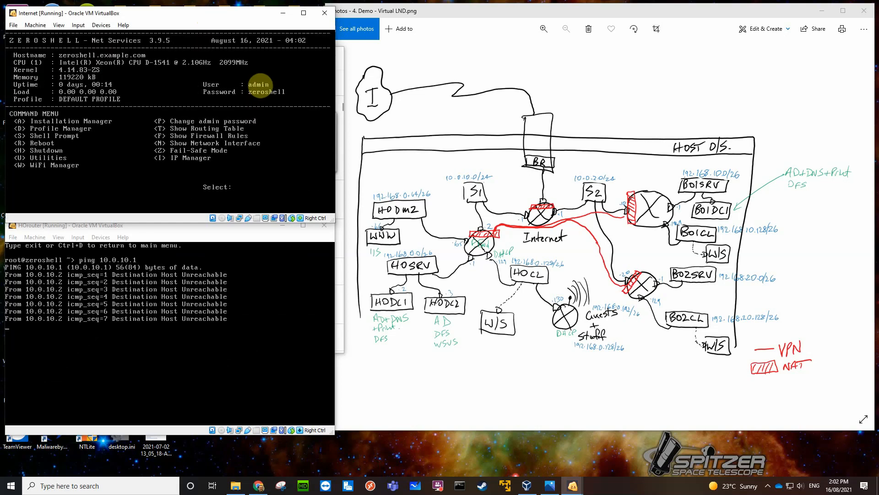
pyautogui.write('re ')
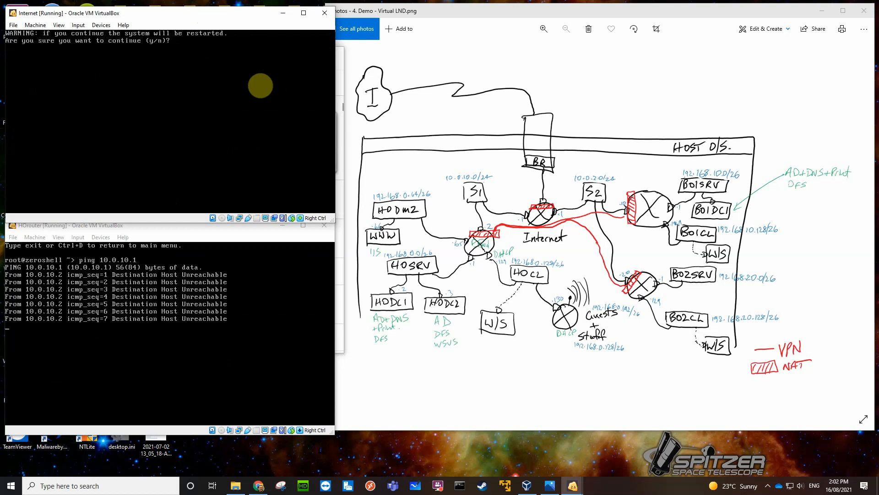
pyautogui.write('y')
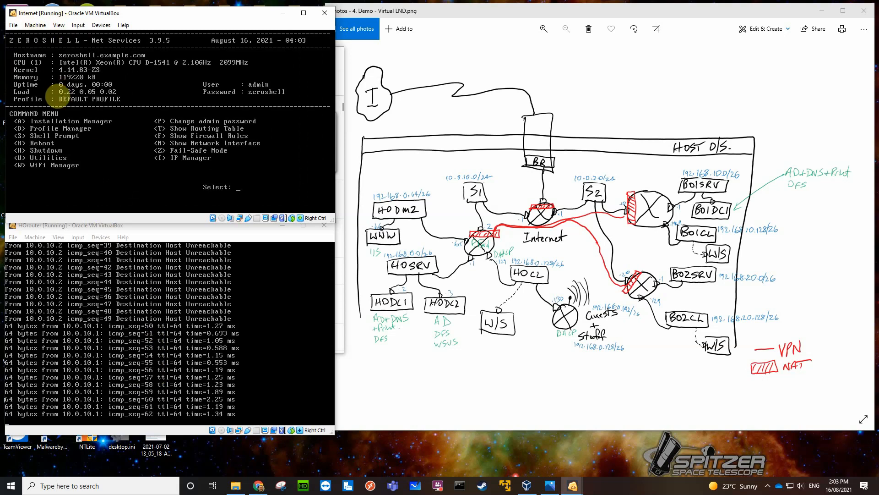
# Ping 10.0.10.2 from the rebooted Internet router's shell, then stop the ping and exit the shell.
pyautogui.write('shell ~> ')
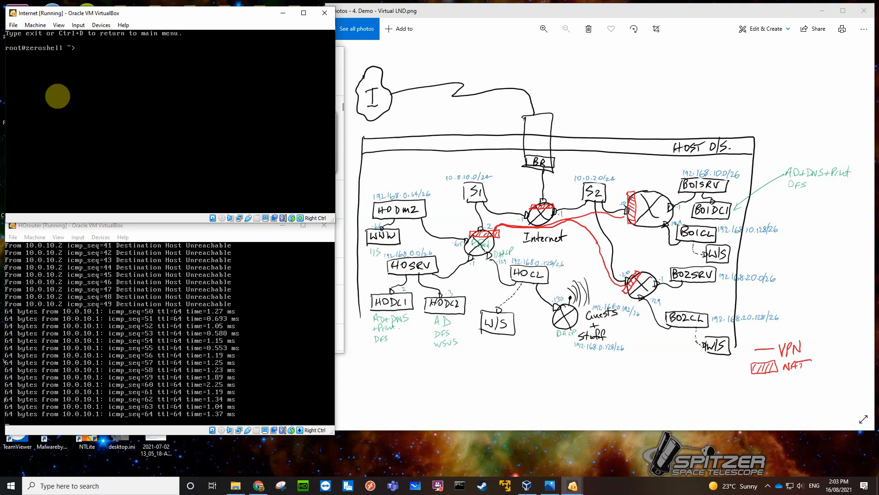
pyautogui.write('ping 10')
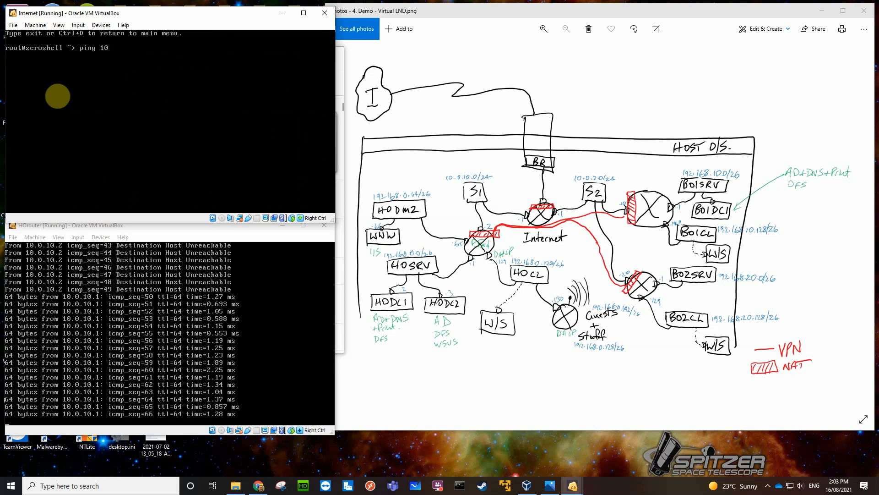
pyautogui.write('.0.10.2')
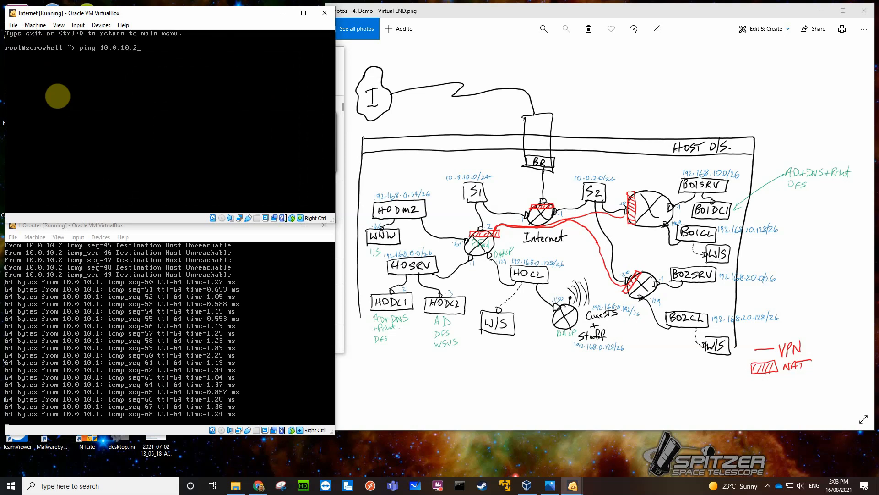
pyautogui.press('Return')
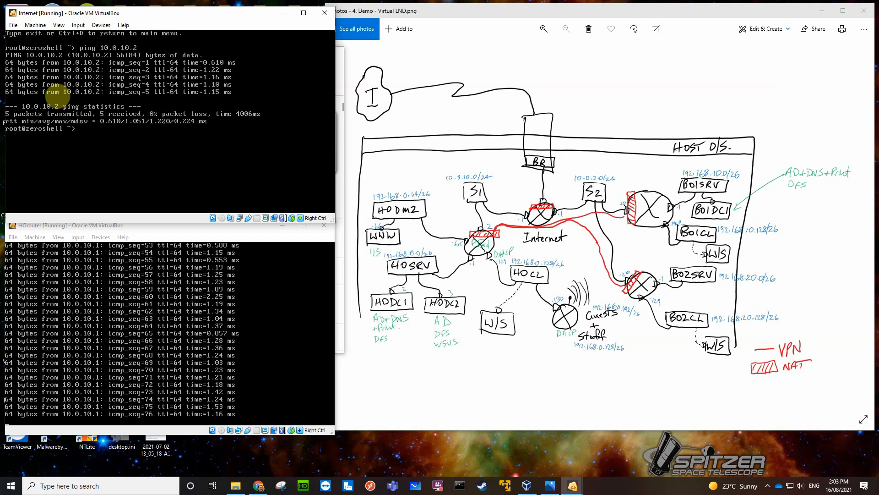
pyautogui.hotkey('ctrl', 'd')
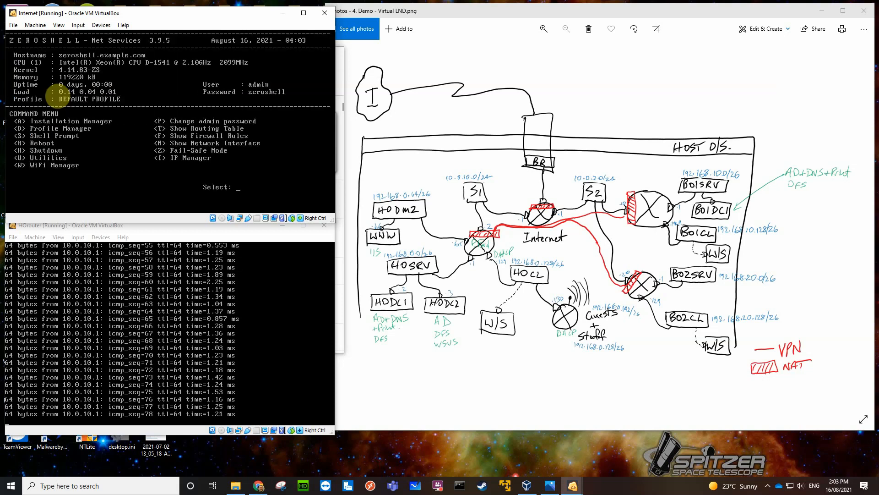
# Stop HOrouter's continuous ping and return its console to the main command menu.
pyautogui.click(137, 296)
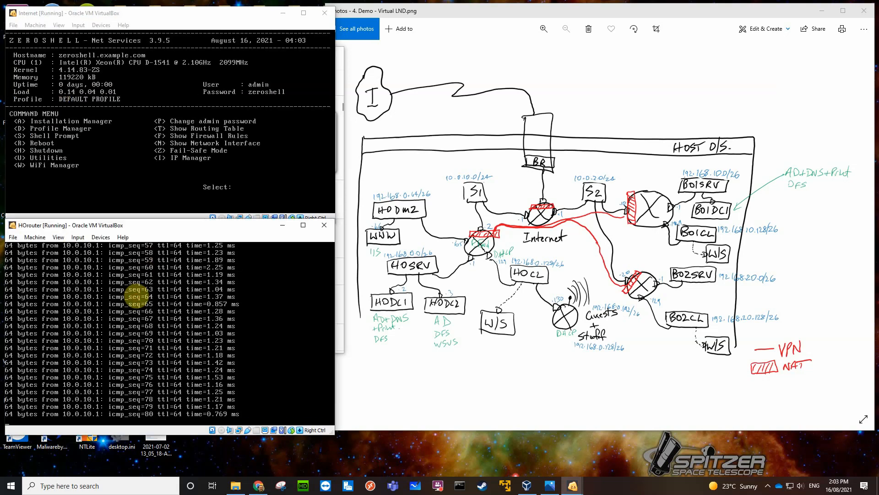
pyautogui.hotkey('ctrl', 'c')
pyautogui.hotkey('ctrl', 'd')
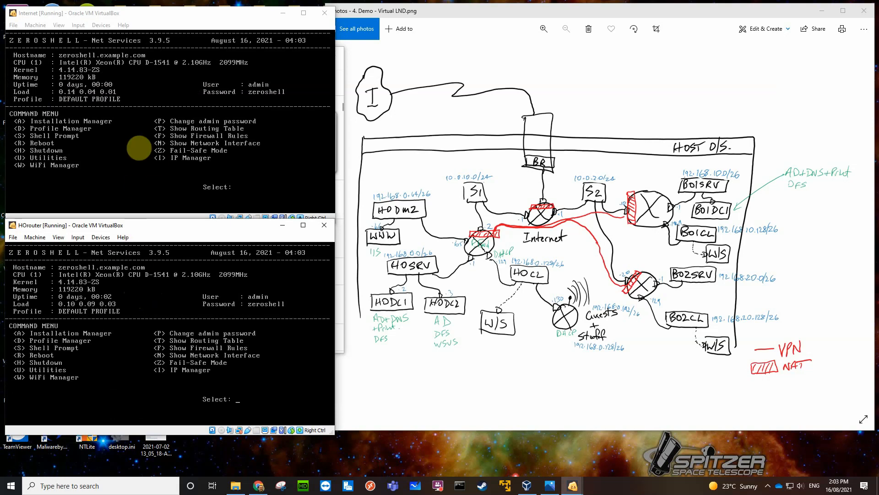
# Minimise the Internet and HOrouter consoles and attach BO1router's network Adapter 1 to the internal network S2.
pyautogui.click(282, 13)
pyautogui.click(283, 225)
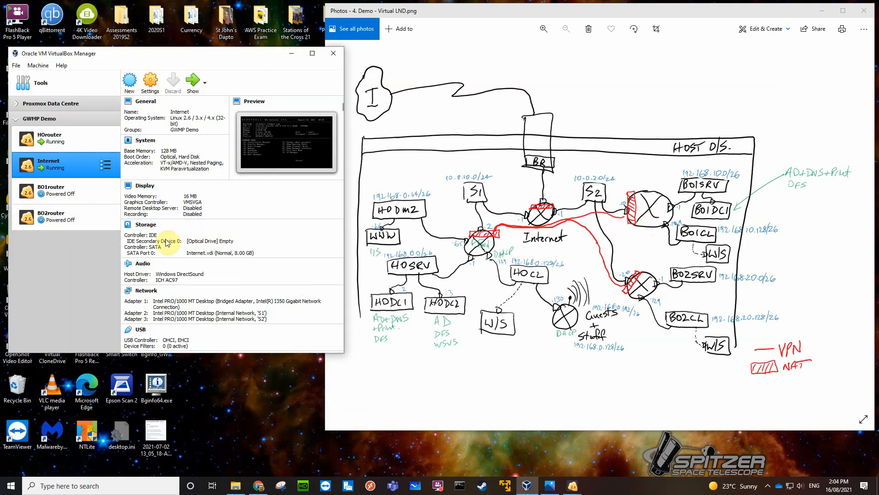
pyautogui.click(72, 196)
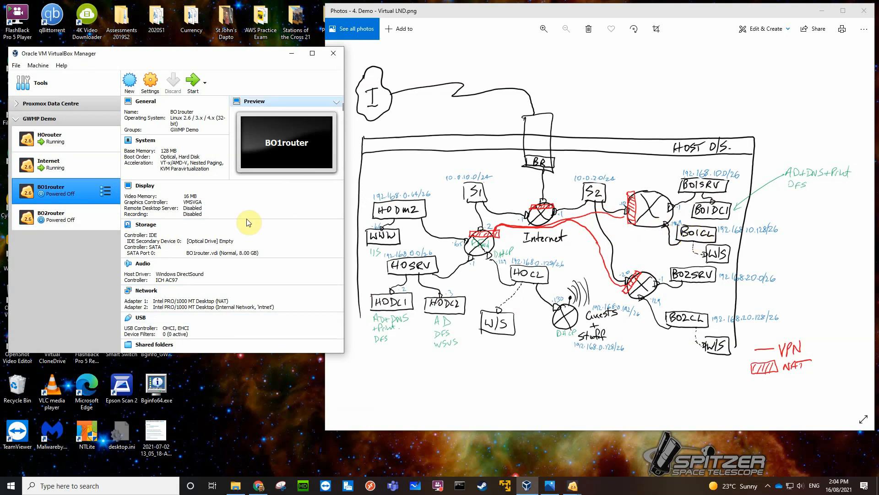
pyautogui.click(151, 294)
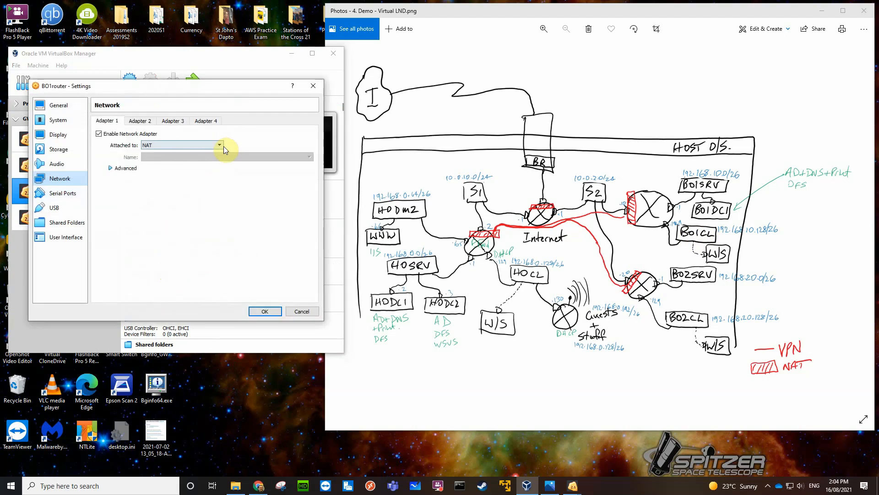
pyautogui.click(220, 145)
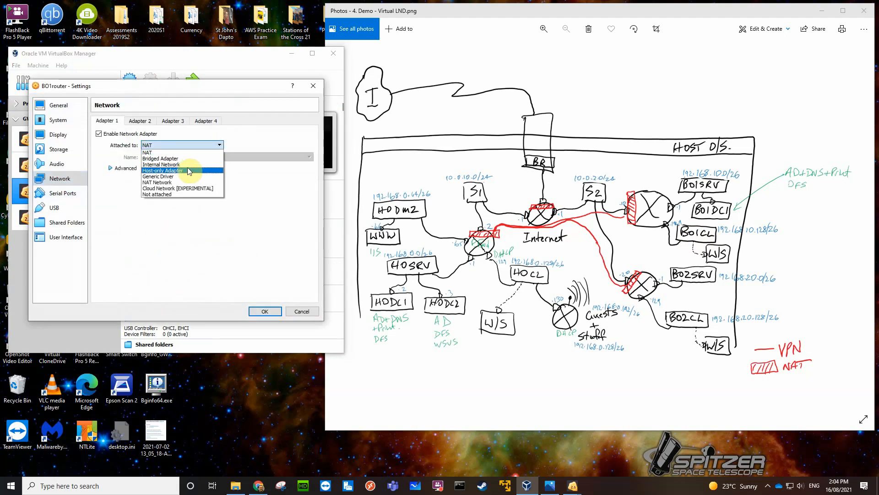
pyautogui.click(185, 165)
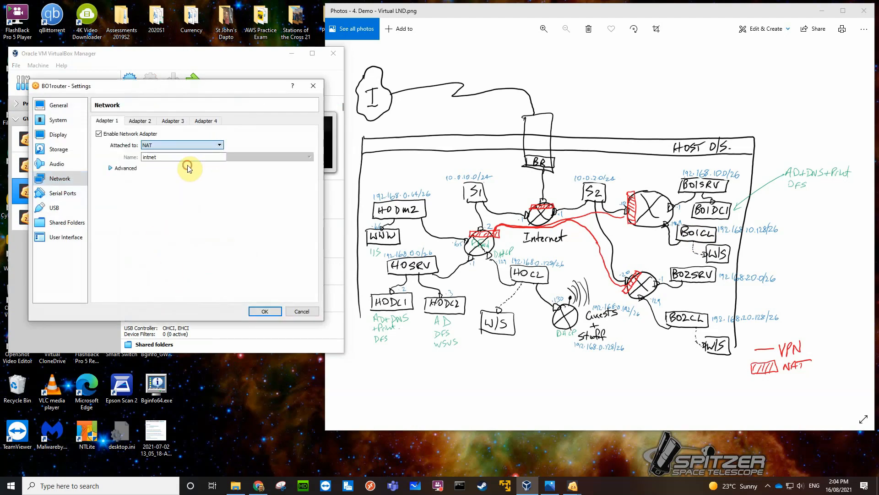
pyautogui.click(309, 157)
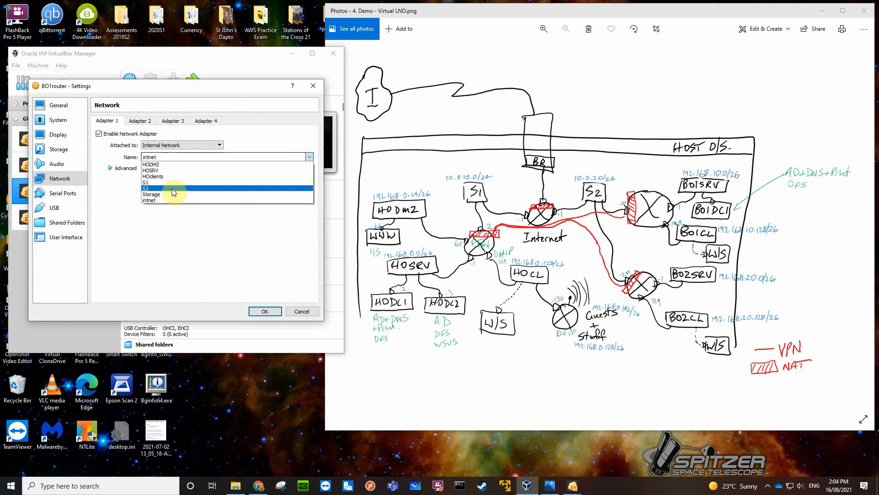
pyautogui.click(172, 188)
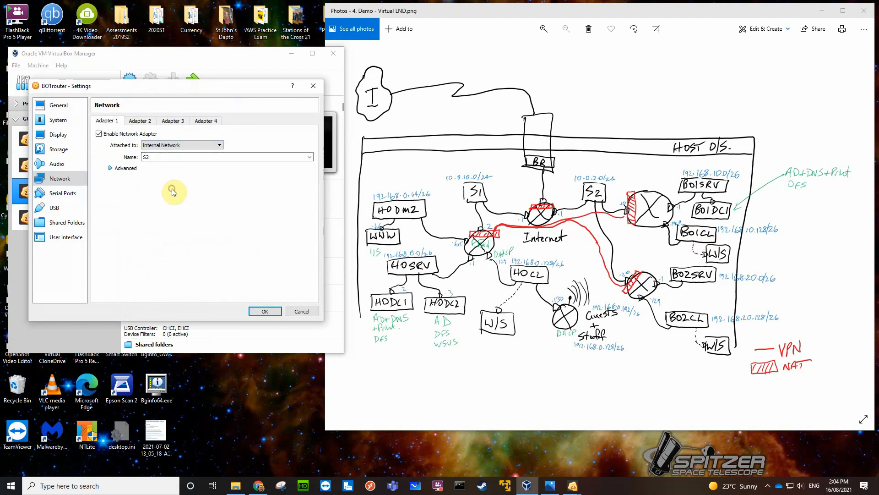
# Put BO1router's Adapter 2 on an internal network named BO1SRV.
pyautogui.click(141, 121)
pyautogui.click(98, 133)
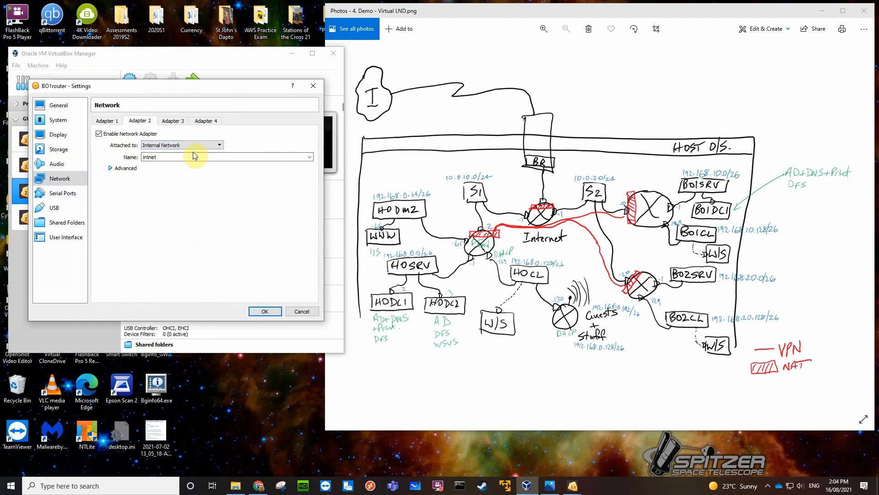
pyautogui.moveTo(164, 156); pyautogui.dragTo(136, 157)
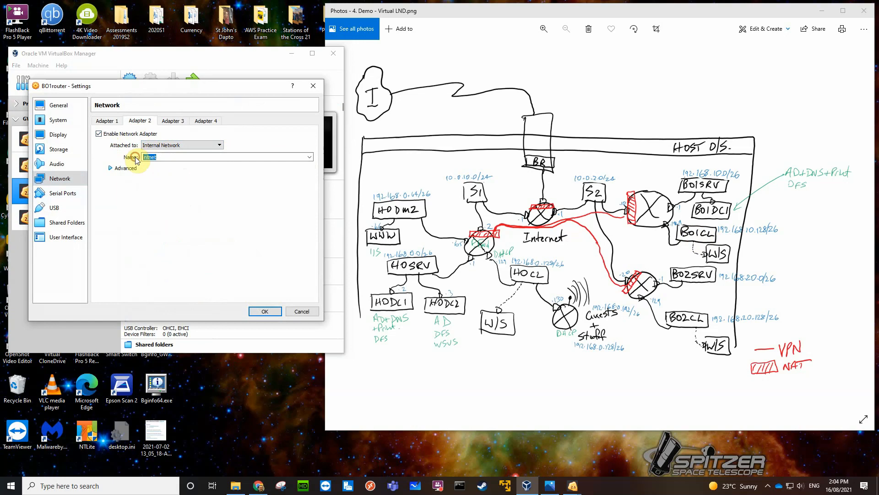
pyautogui.write('BO')
pyautogui.write('1s')
pyautogui.write('SRV')
# Enable BO1router's Adapter 3 on an internal network named BO1clients and save the machine's settings.
pyautogui.click(173, 120)
pyautogui.click(105, 137)
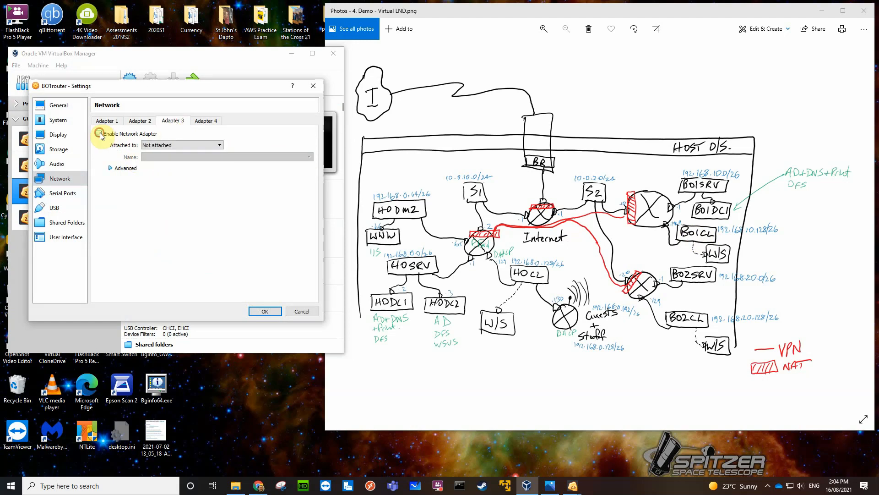
pyautogui.click(176, 144)
pyautogui.click(169, 164)
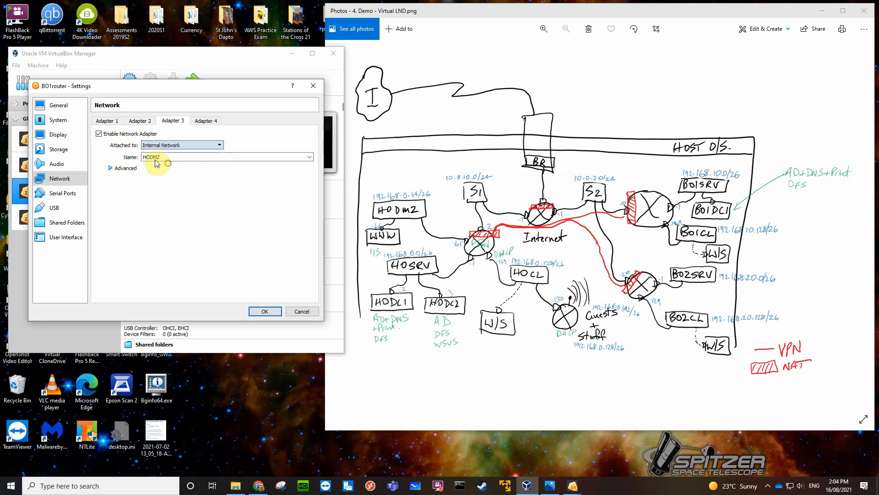
pyautogui.moveTo(164, 157); pyautogui.dragTo(139, 160)
pyautogui.write('BO')
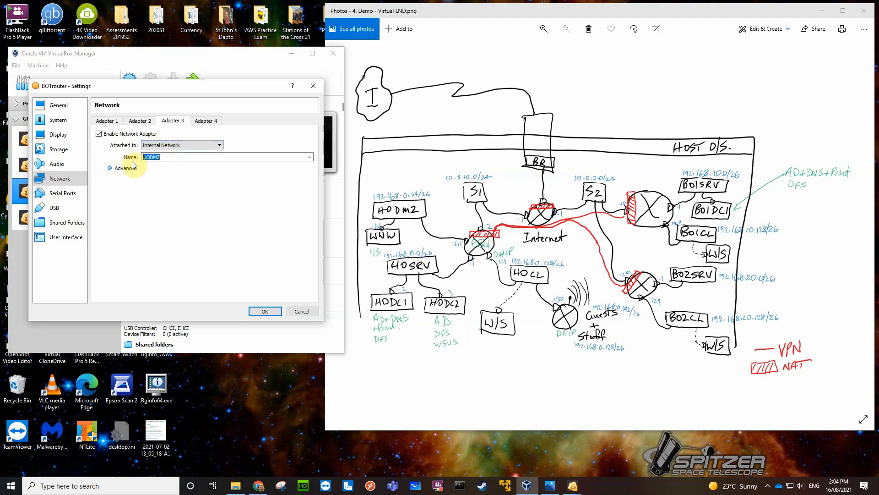
pyautogui.write('1clients')
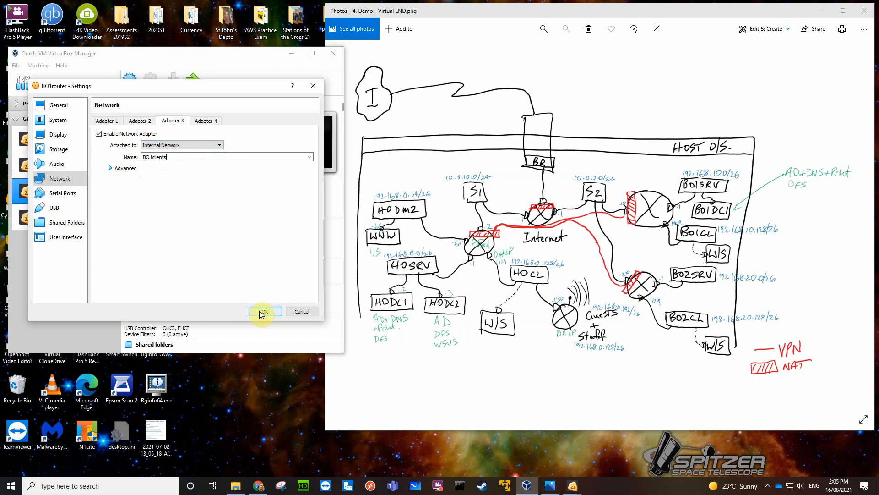
pyautogui.click(110, 168)
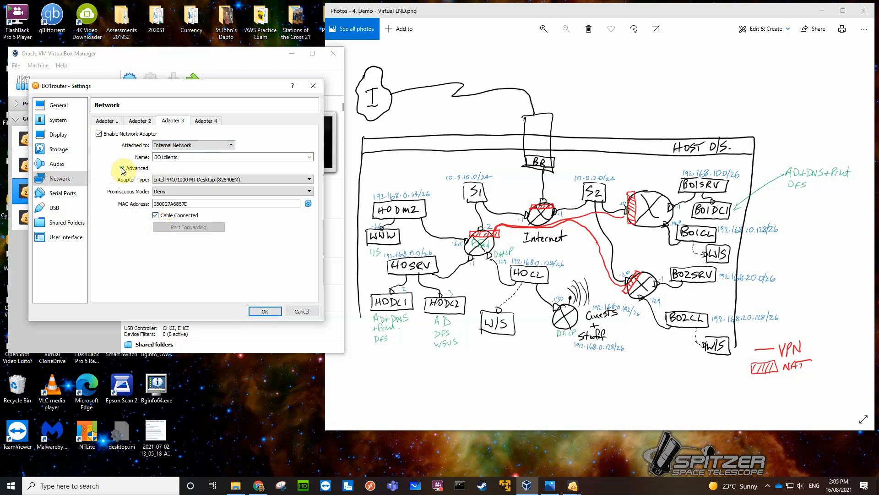
pyautogui.click(120, 167)
pyautogui.click(263, 311)
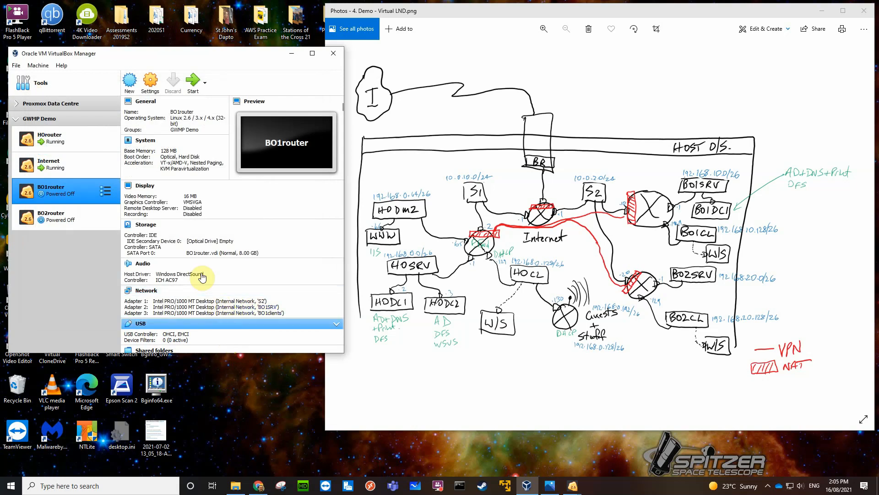
# Start BO1router and set the DHCP client on its ETH00 interface to disabled.
pyautogui.click(193, 82)
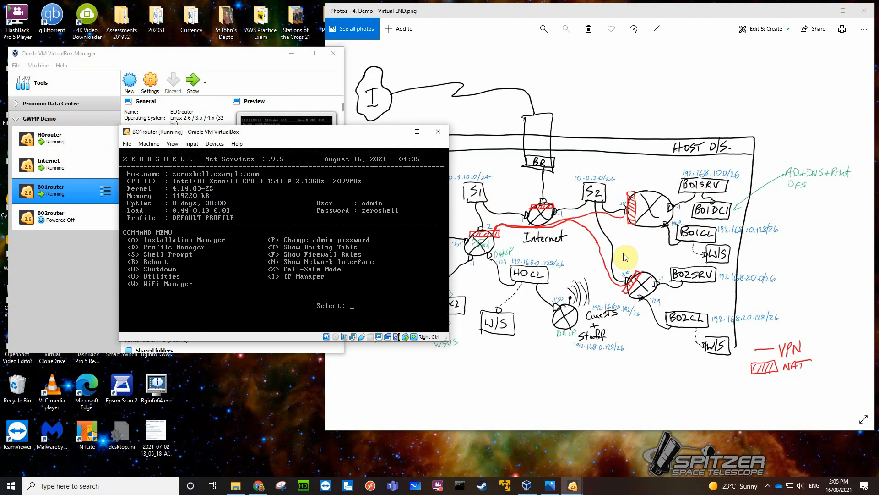
pyautogui.press('n')
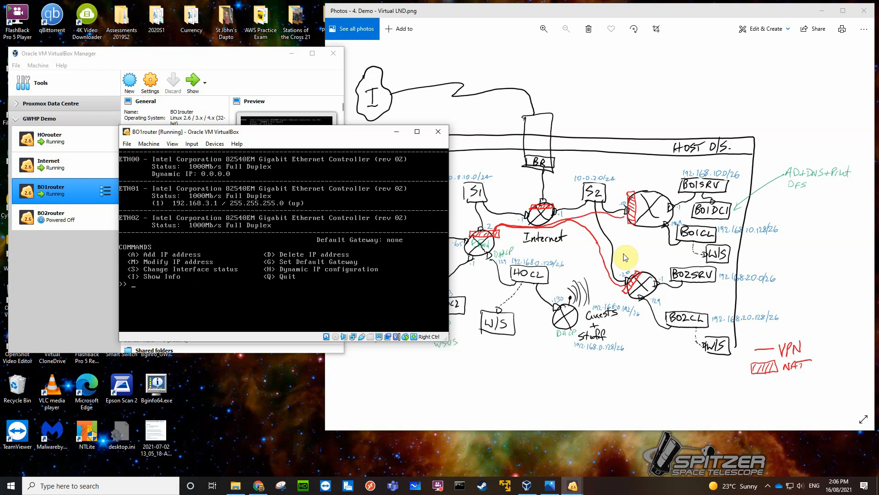
pyautogui.press('h')
pyautogui.press('Return')
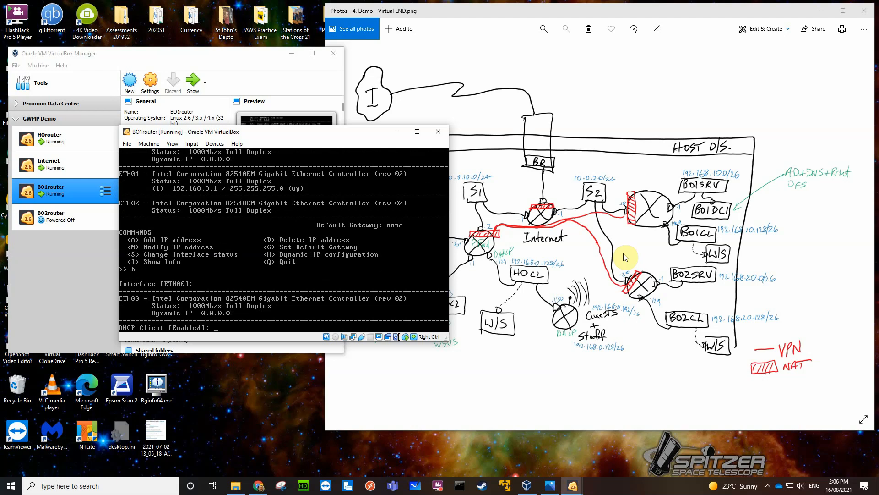
pyautogui.write('disabled')
pyautogui.press('Return')
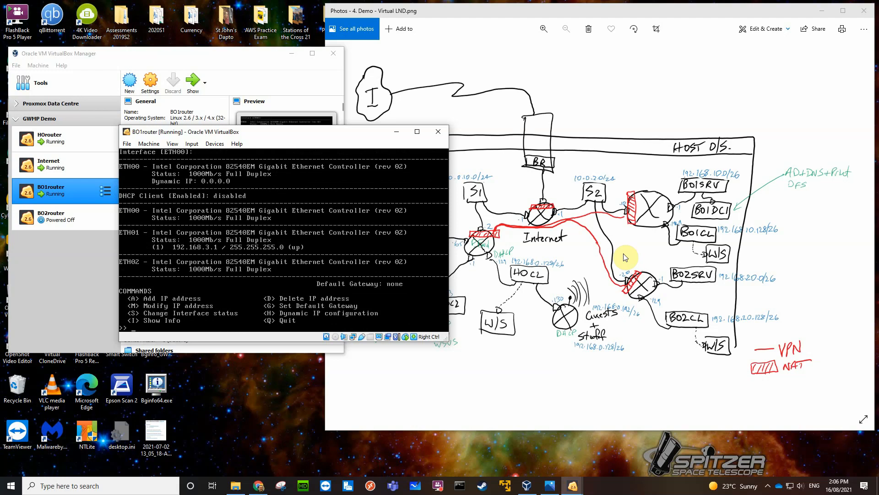
# Add IP address 10.0.2.10 with netmask 255.255.255.0 to BO1router's ETH00 interface.
pyautogui.write('a')
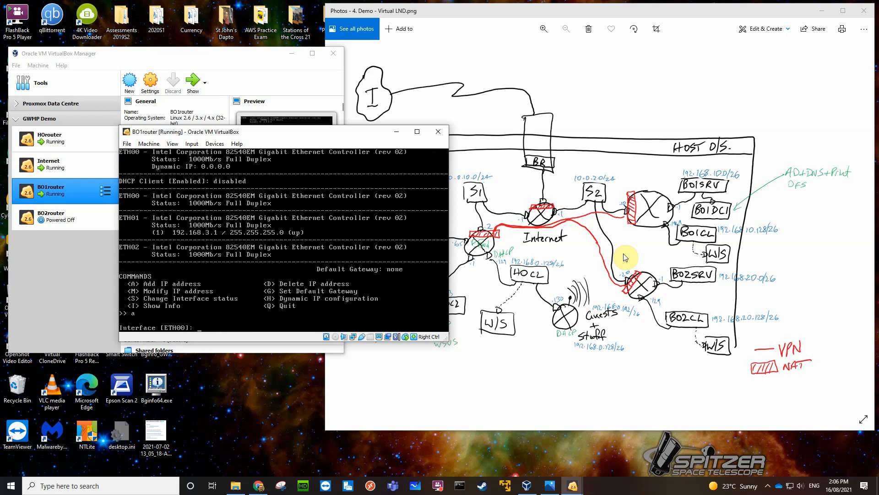
pyautogui.press('Return')
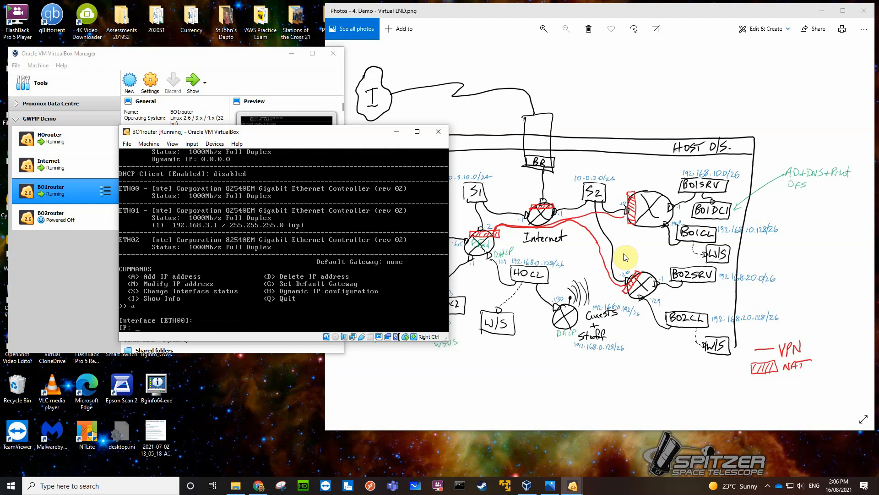
pyautogui.write('10.0.2.10')
pyautogui.press('Return')
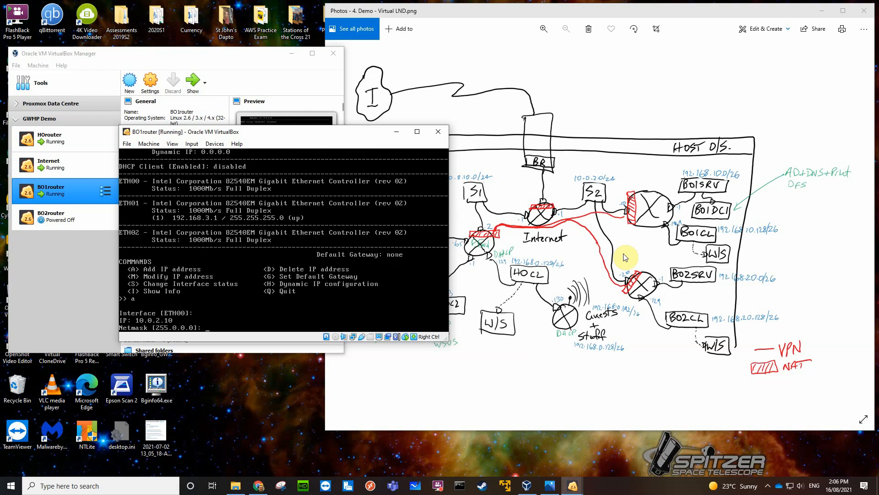
pyautogui.write('255.255.255.0')
pyautogui.press('Return')
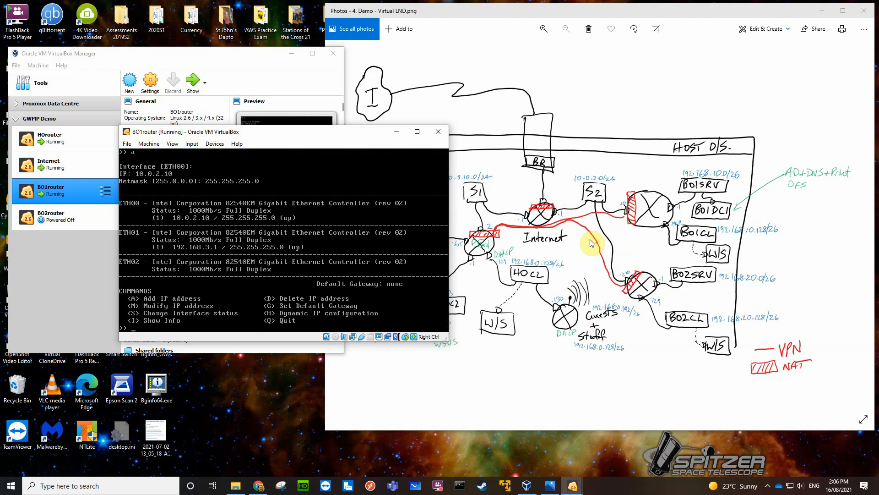
# Set BO1router's default gateway to 10.0.2.1.
pyautogui.write('g')
pyautogui.press('Return')
pyautogui.write('10')
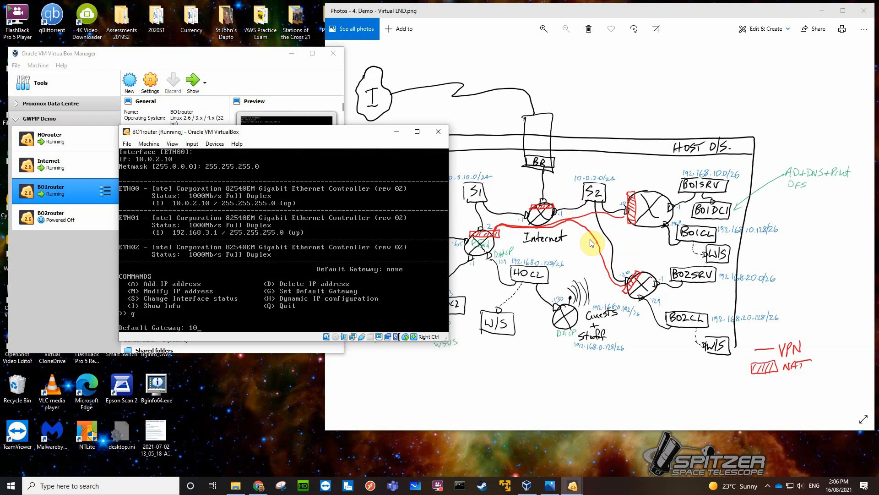
pyautogui.write('.0.2.1')
pyautogui.press('Return')
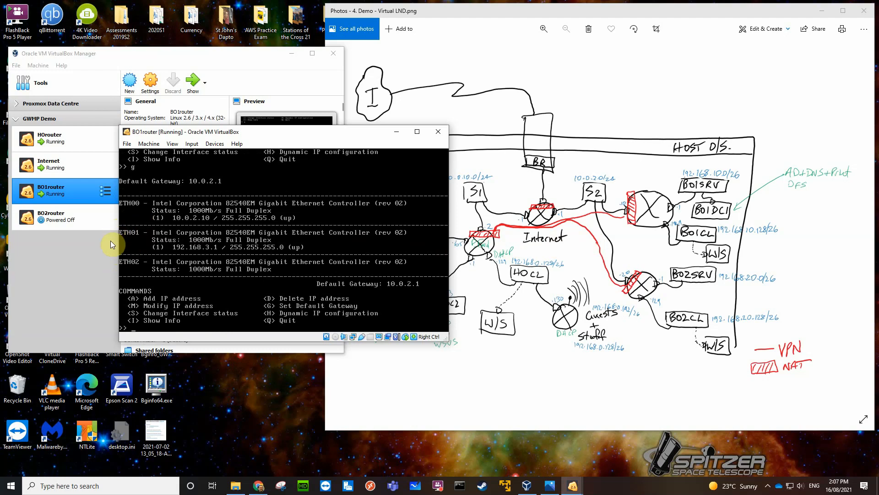
# Modify BO1router's ETH01 address to 192.168.10.1 with netmask 255.255.255.192, keeping the default IP status.
pyautogui.write('m')
pyautogui.press('Return')
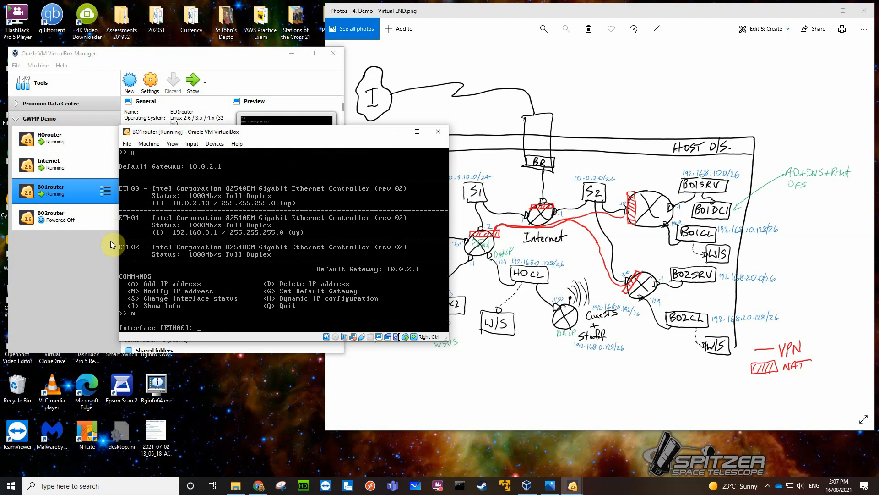
pyautogui.write('eth01')
pyautogui.press('Return')
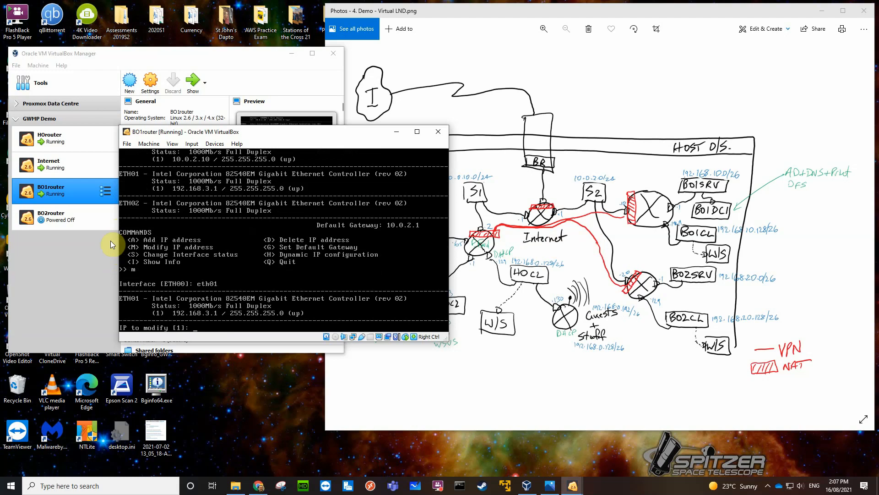
pyautogui.press('Return')
pyautogui.write('192.168.3.1]: 1')
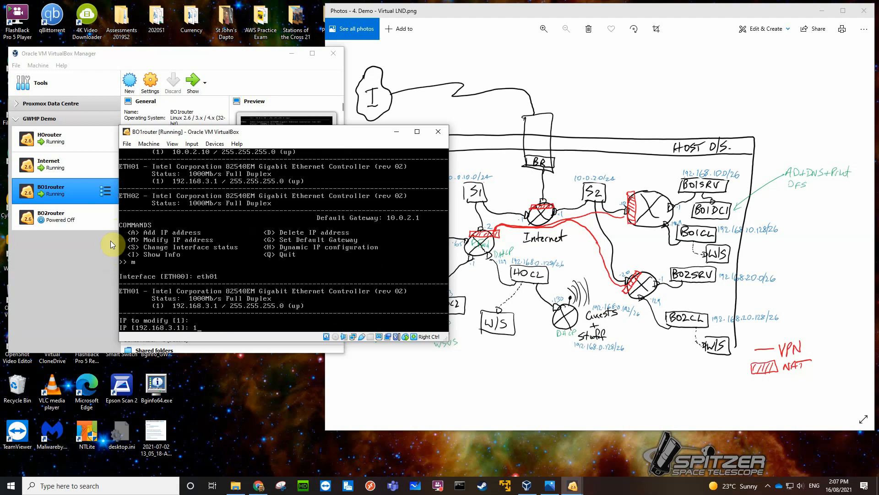
pyautogui.write('8.10.1')
pyautogui.press('Return')
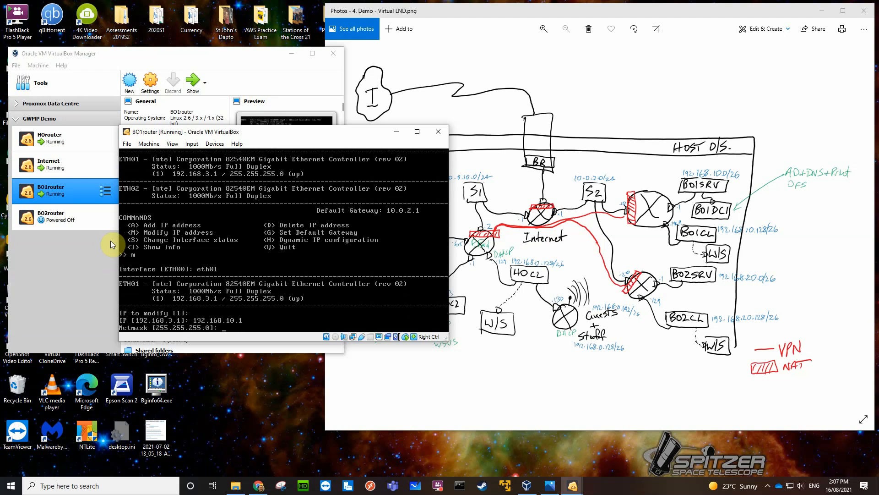
pyautogui.write('255.255.255.192')
pyautogui.press('Return')
pyautogui.press('Return')
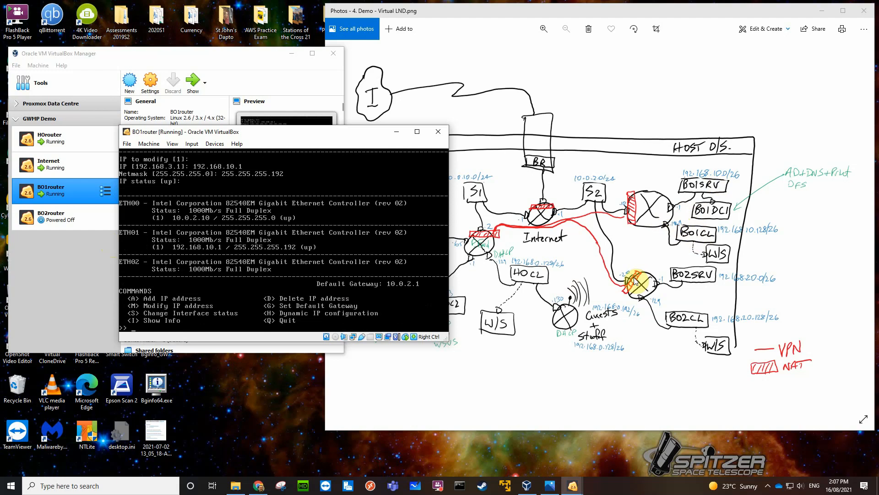
# Add IP address 192.168.10.129 with netmask 255.255.255.192 to BO1router's ETH02 interface.
pyautogui.write('a')
pyautogui.press('Return')
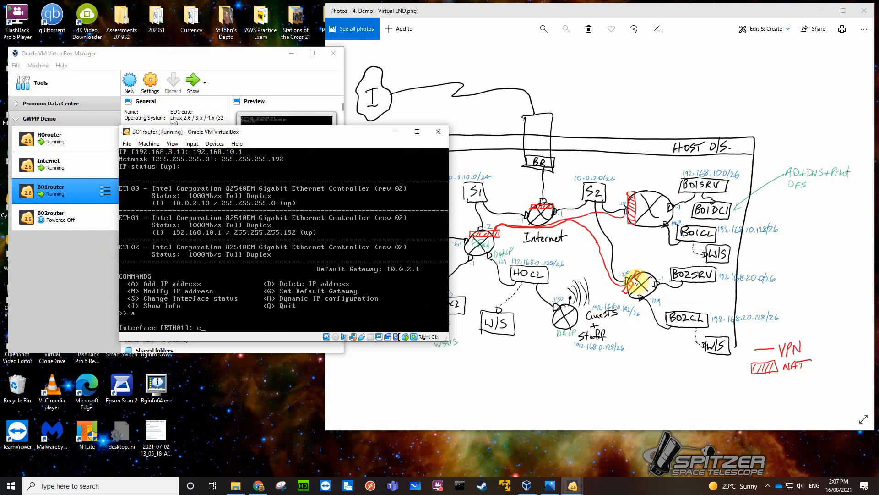
pyautogui.write('eth02')
pyautogui.press('Return')
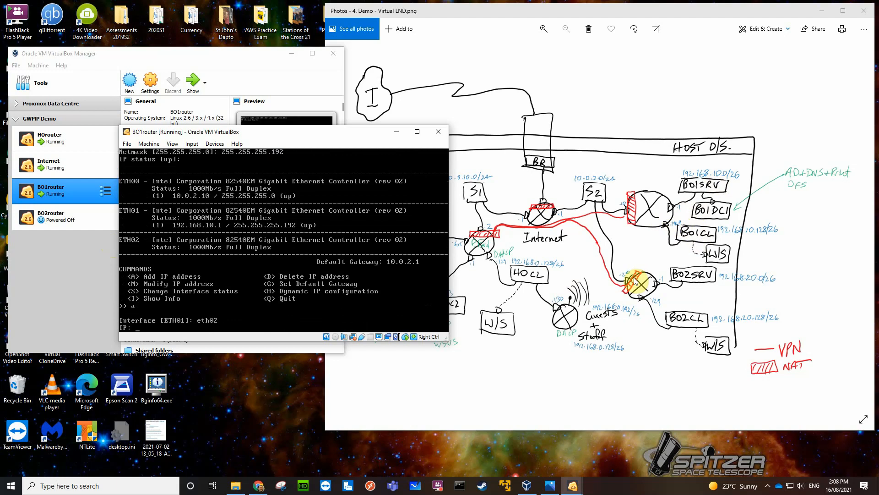
pyautogui.write('192.168.10.129')
pyautogui.press('Return')
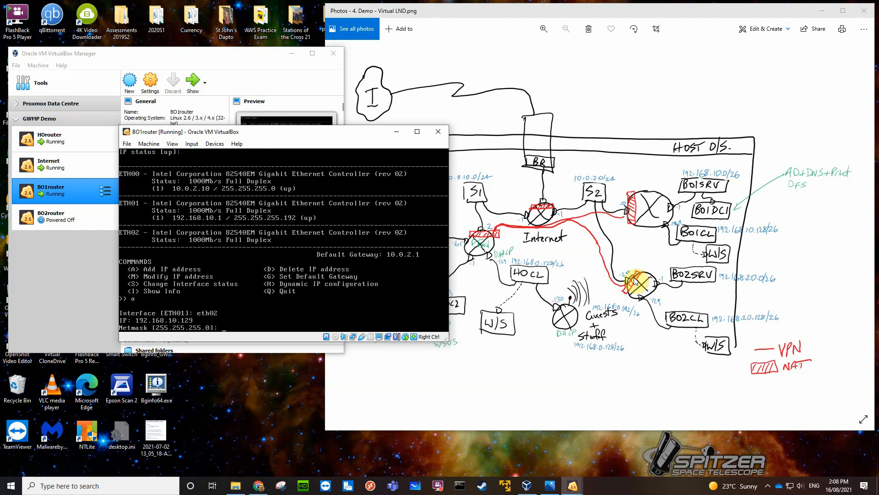
pyautogui.write('255.255.255.192')
pyautogui.press('Return')
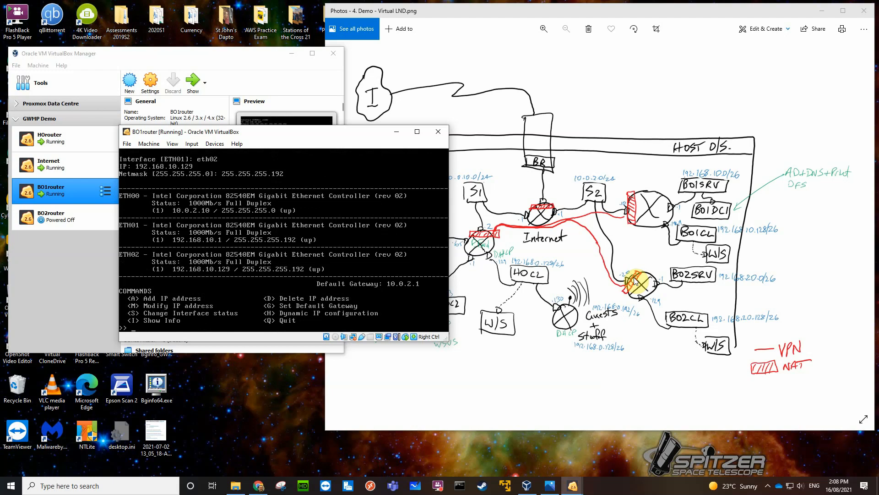
# Leave BO1router's IP manager, open its shell prompt and ping the default gateway 10.0.2.1.
pyautogui.press('q')
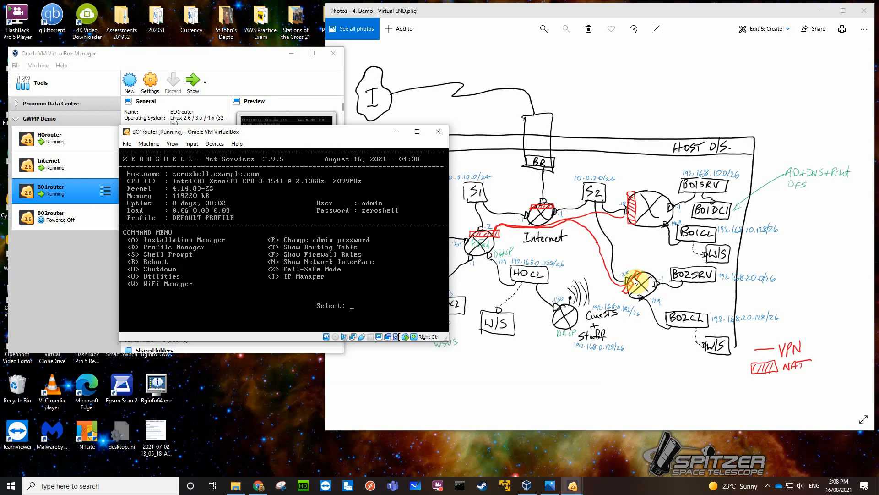
pyautogui.press('s')
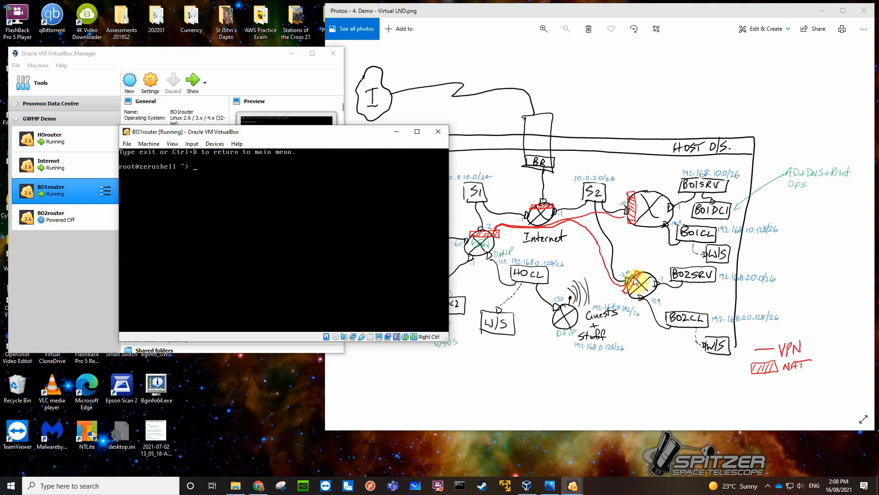
pyautogui.write('ping 10.0.2.1')
pyautogui.press('Return')
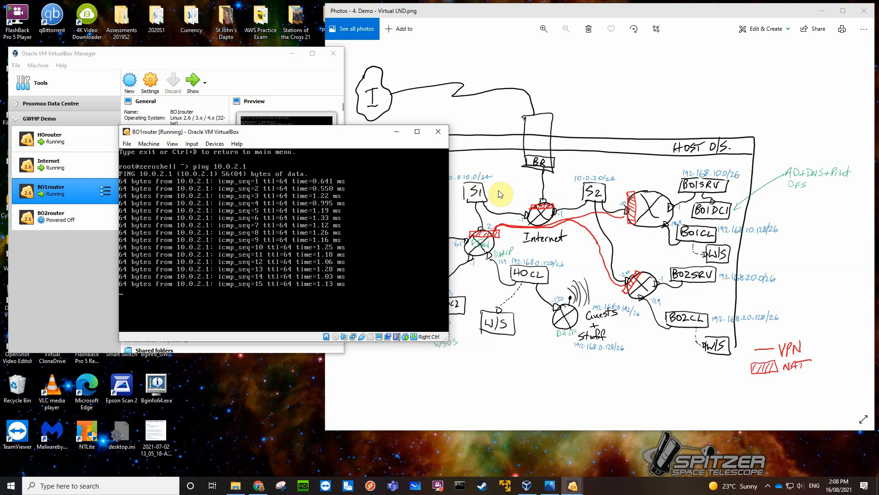
pyautogui.hotkey('ctrl', 'c')
# Ping HOrouter's S1-side address 10.0.10.2 from BO1router's shell, stopping after several replies.
pyautogui.press('Up')
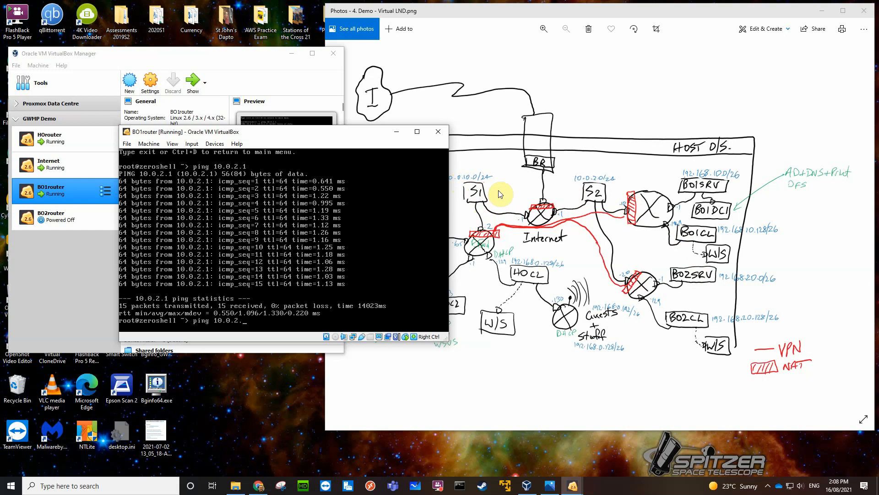
pyautogui.write('10.')
pyautogui.press('Return')
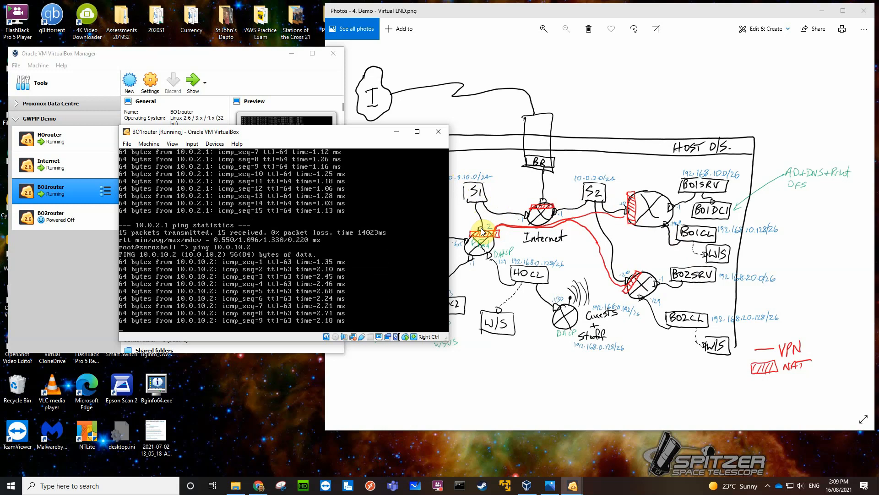
pyautogui.hotkey('ctrl', 'c')
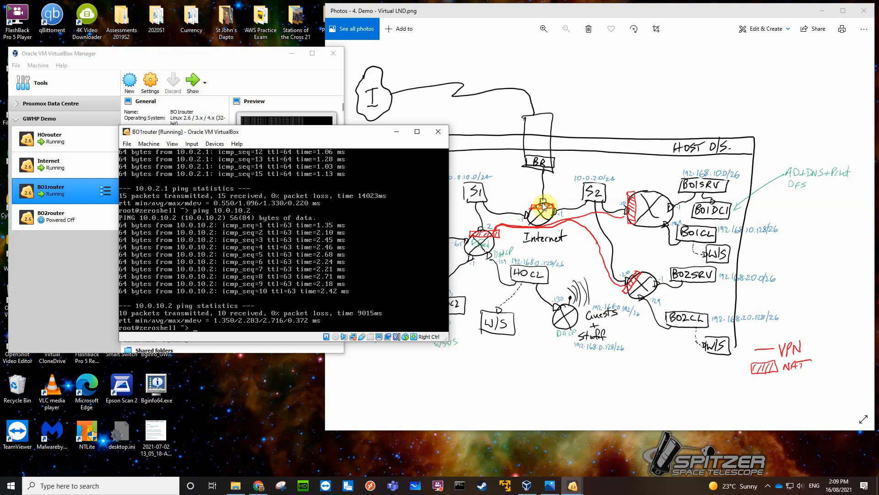
# Ping 192.168.1.62, the Internet router's bridged-side address, from BO1router's shell, then stop the ping.
pyautogui.press('Up')
pyautogui.press('BackSpace')
pyautogui.press('BackSpace')
pyautogui.press('BackSpace')
pyautogui.press('BackSpace')
pyautogui.write('92.168')
pyautogui.press('Return')
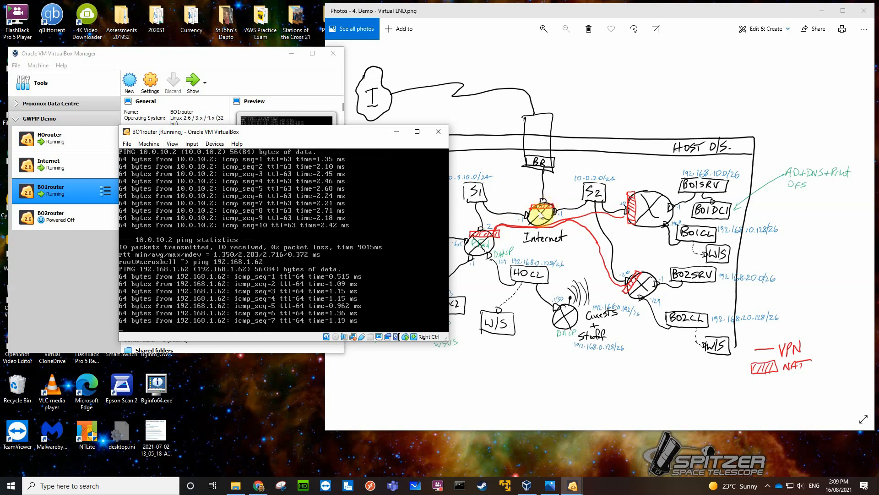
pyautogui.hotkey('ctrl', 'c')
# Ping 8.8.8.8 from BO1router, stop the ping and exit the shell back to the Zeroshell command menu.
pyautogui.write('ping 192.168.1')
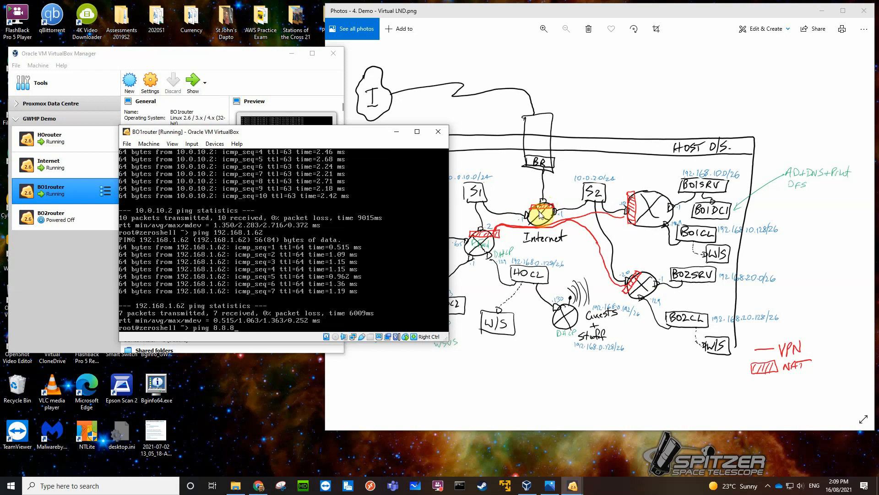
pyautogui.write('8')
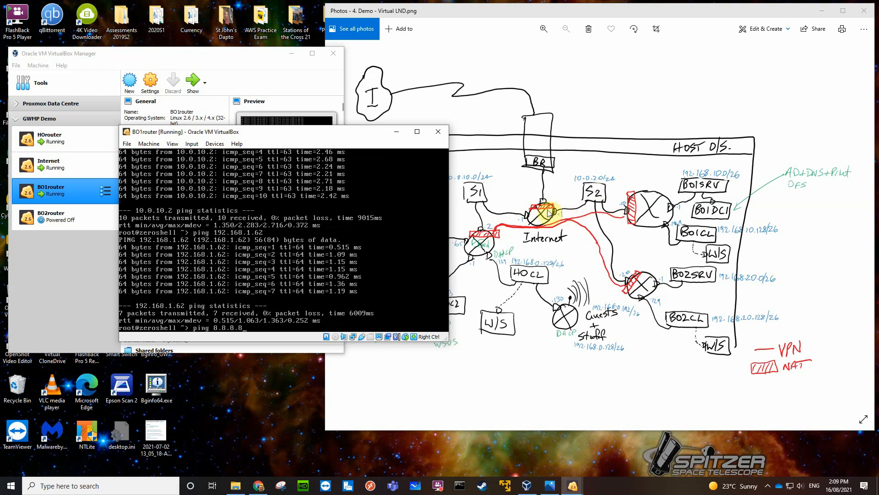
pyautogui.press('Return')
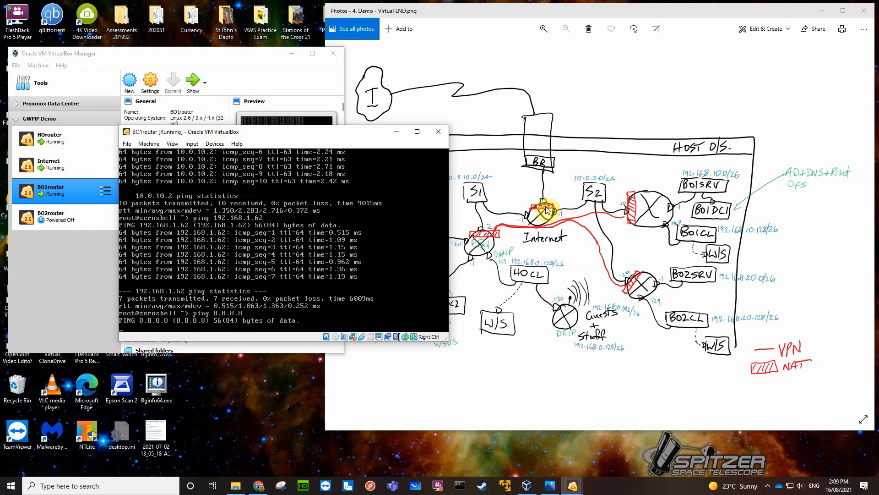
pyautogui.hotkey('ctrl', 'c')
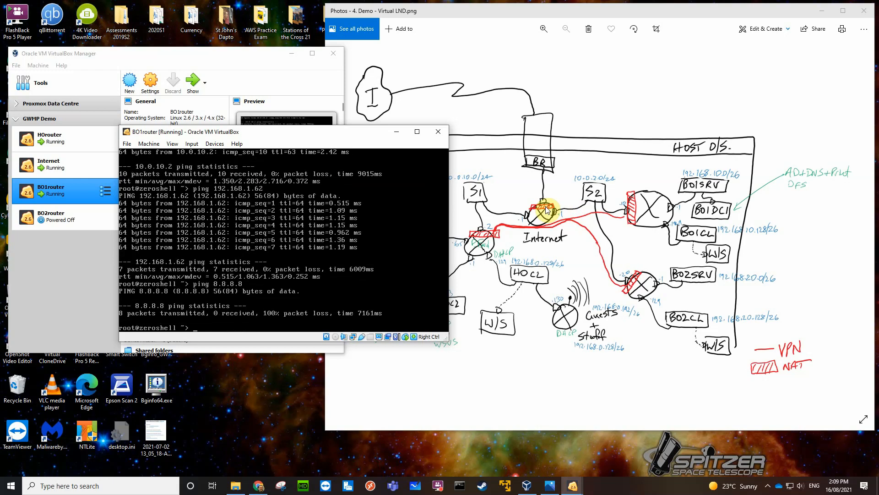
pyautogui.hotkey('ctrl', 'd')
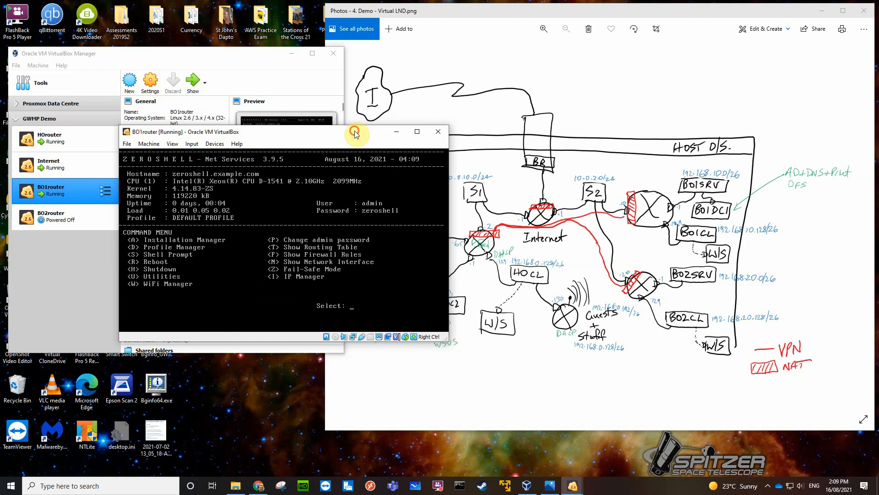
# Attach BO2router's network Adapter 1 to the internal network S2 and check its advanced options.
pyautogui.moveTo(354, 134); pyautogui.dragTo(245, 243)
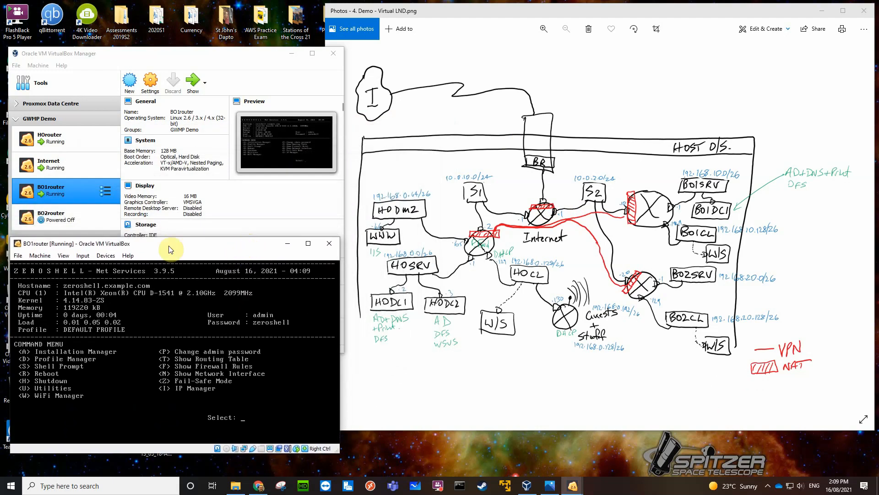
pyautogui.click(86, 217)
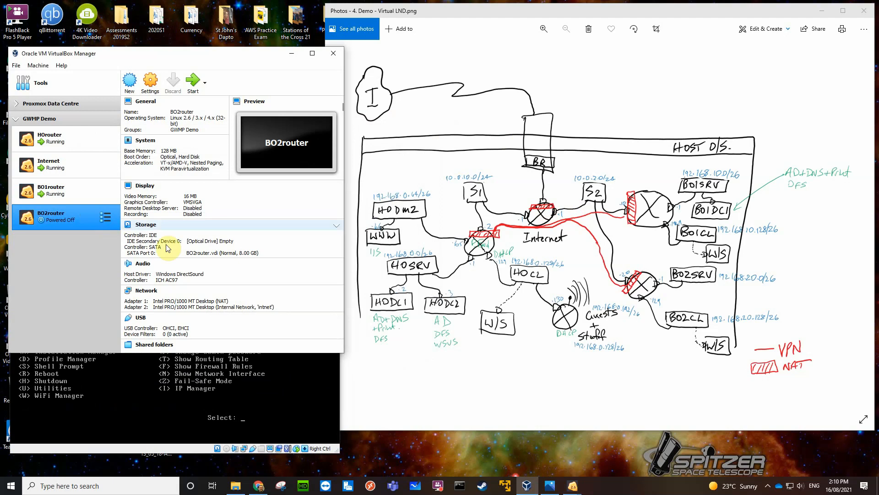
pyautogui.click(146, 292)
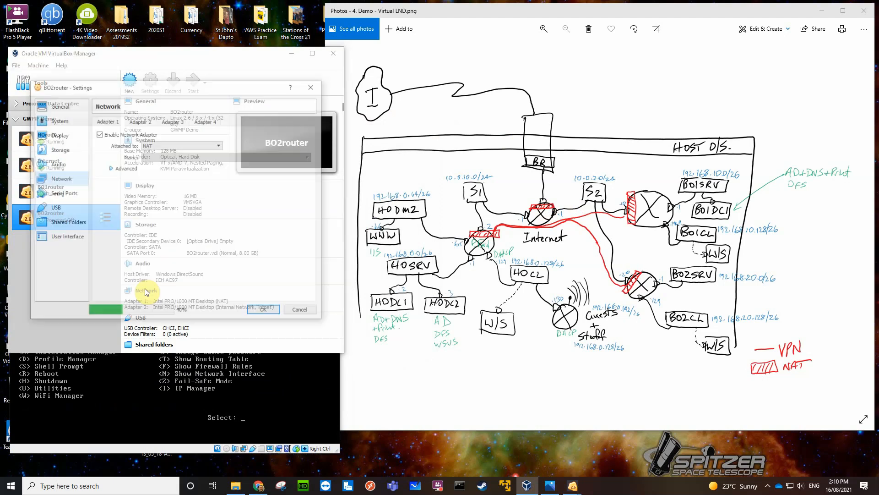
pyautogui.click(218, 145)
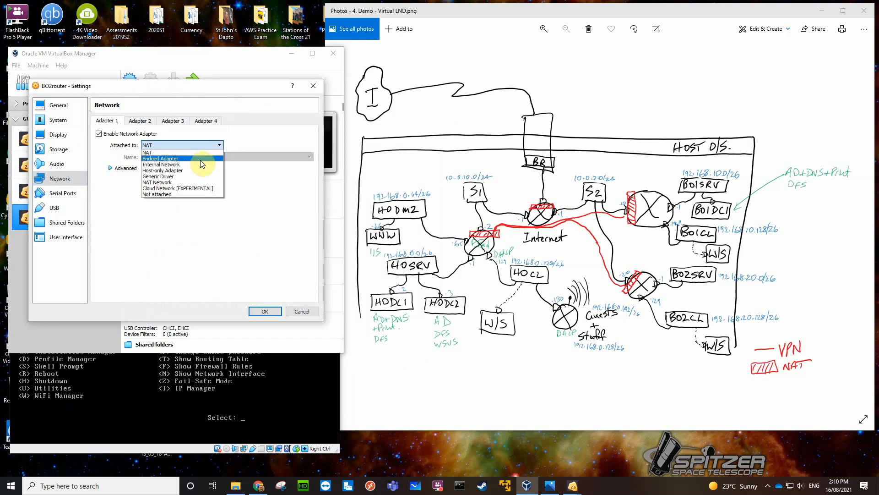
pyautogui.click(201, 164)
pyautogui.click(310, 157)
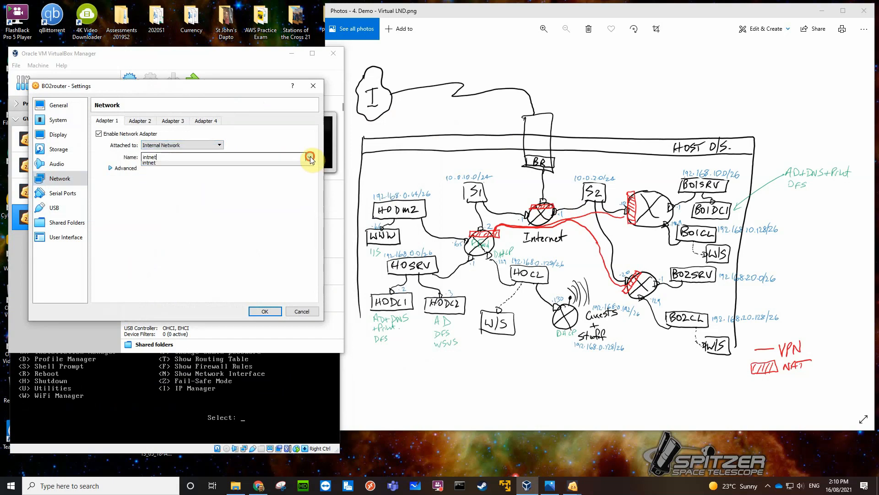
pyautogui.click(176, 199)
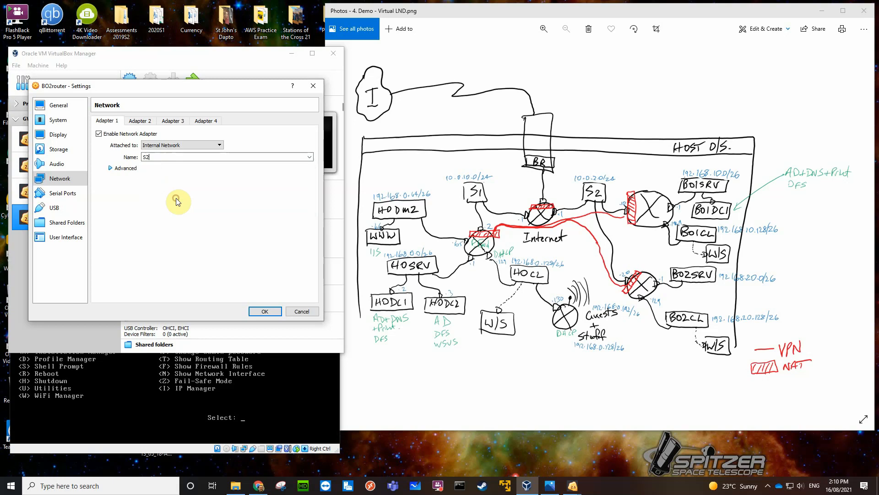
pyautogui.click(110, 169)
pyautogui.click(124, 167)
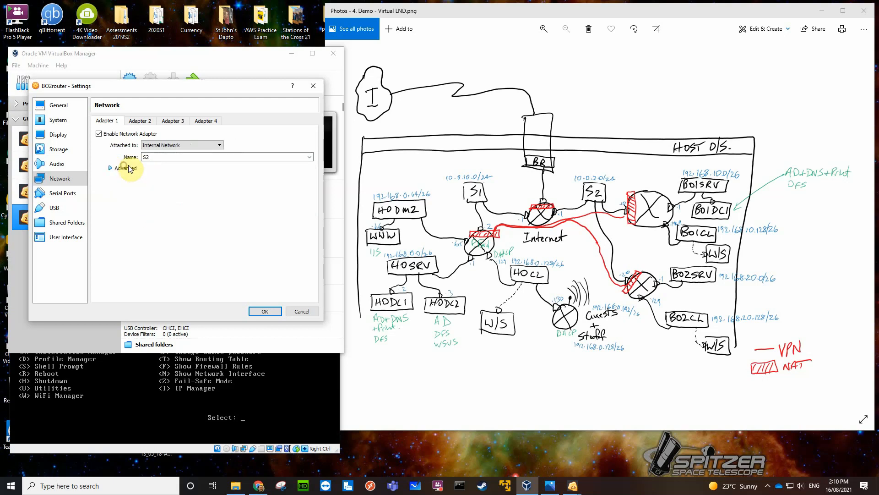
# Set BO2router's Adapter 2 internal network name to BO2SRV and check its advanced options.
pyautogui.click(140, 121)
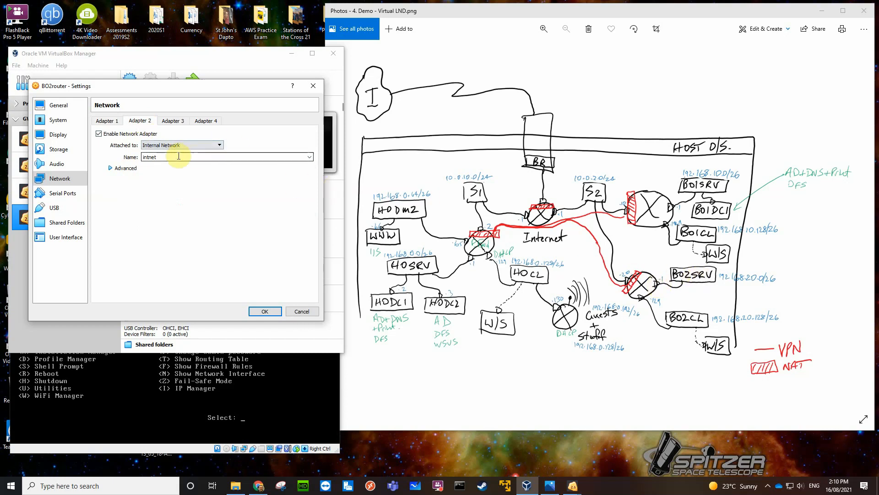
pyautogui.moveTo(179, 156); pyautogui.dragTo(136, 161)
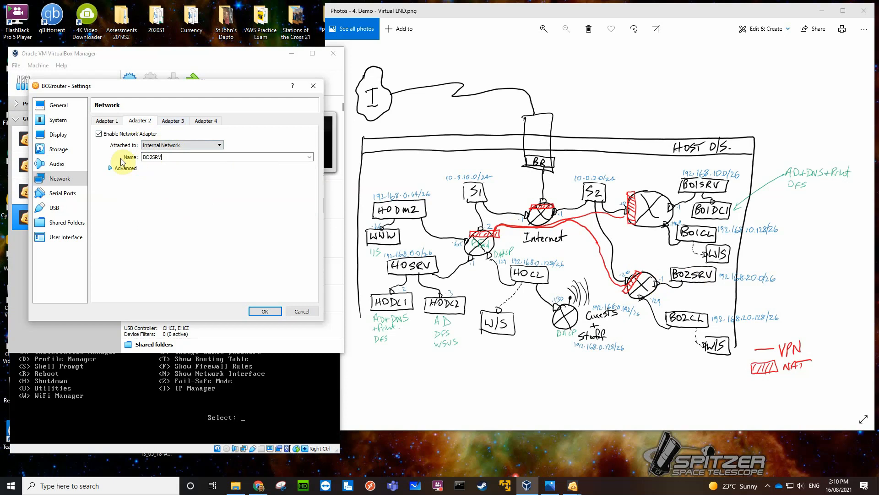
pyautogui.click(110, 168)
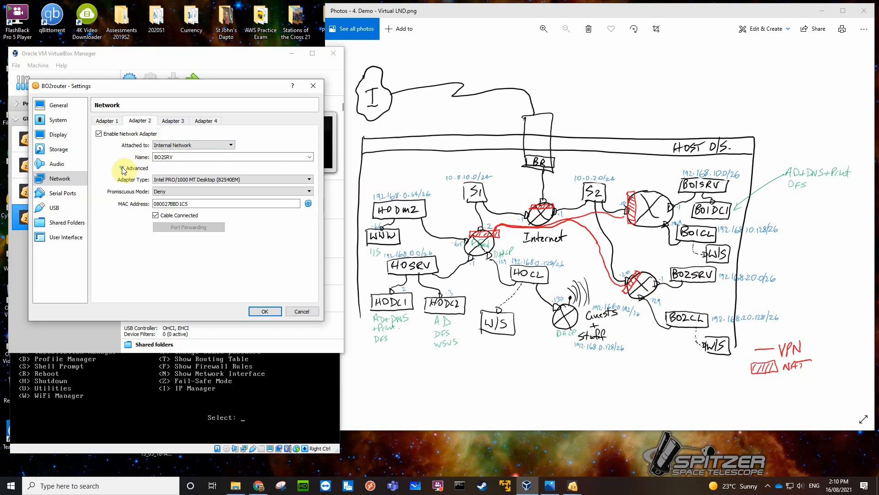
pyautogui.click(122, 168)
# Enable BO2router's Adapter 3, attach it to an internal network named BO2clients, and save the network settings.
pyautogui.click(173, 124)
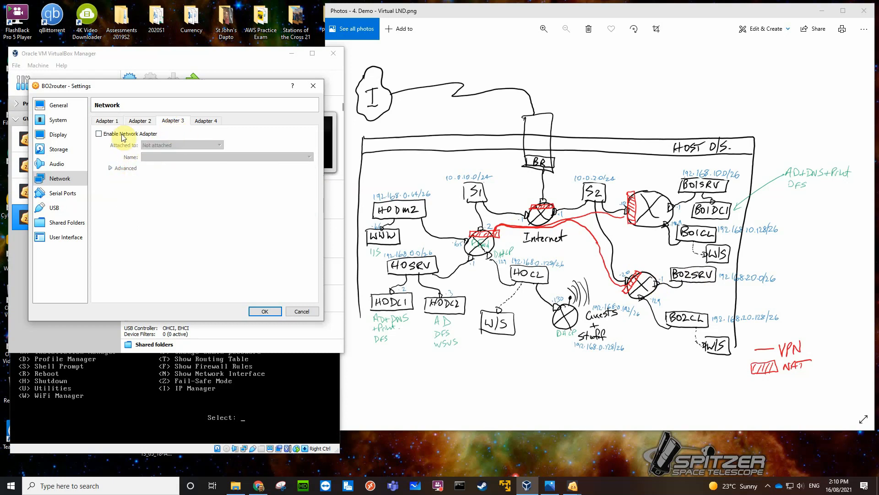
pyautogui.click(99, 134)
pyautogui.click(153, 146)
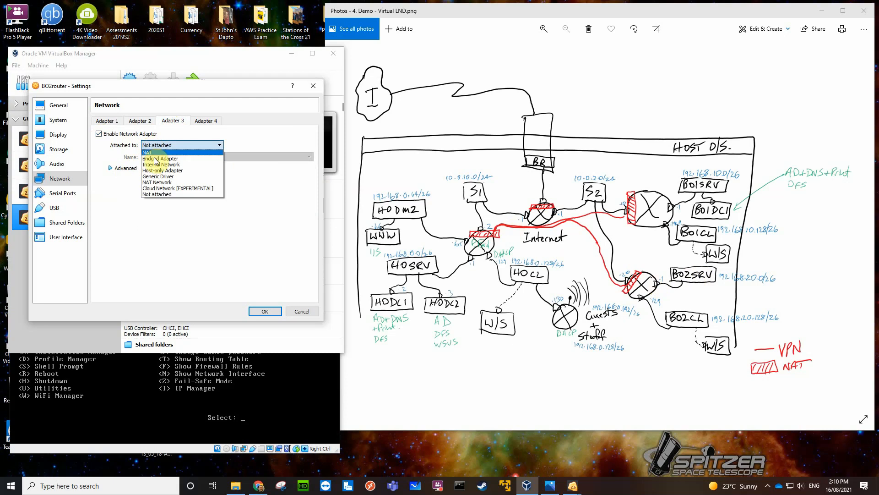
pyautogui.click(158, 176)
pyautogui.click(166, 157)
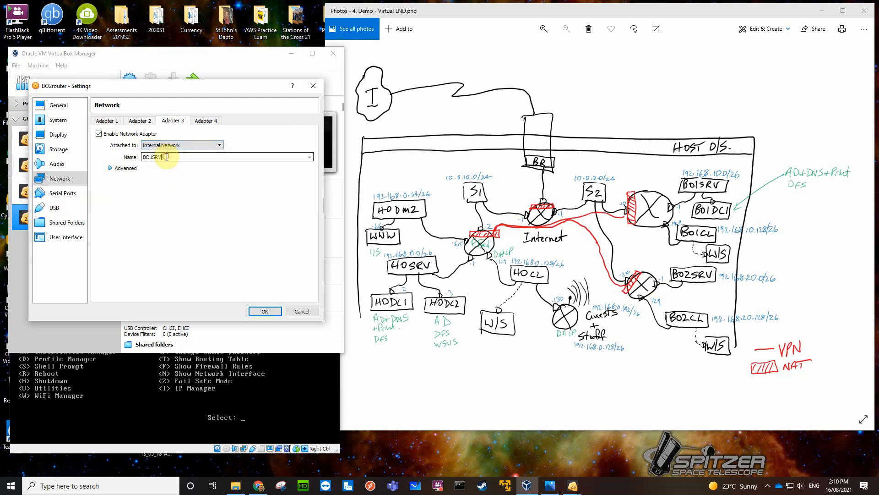
pyautogui.press('BackSpace')
pyautogui.press('BackSpace')
pyautogui.press('BackSpace')
pyautogui.write('2clients')
pyautogui.click(112, 168)
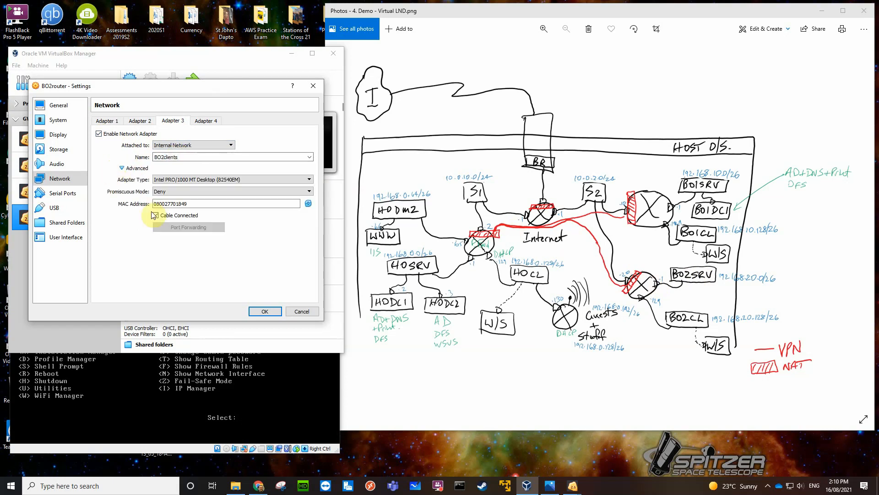
pyautogui.click(122, 168)
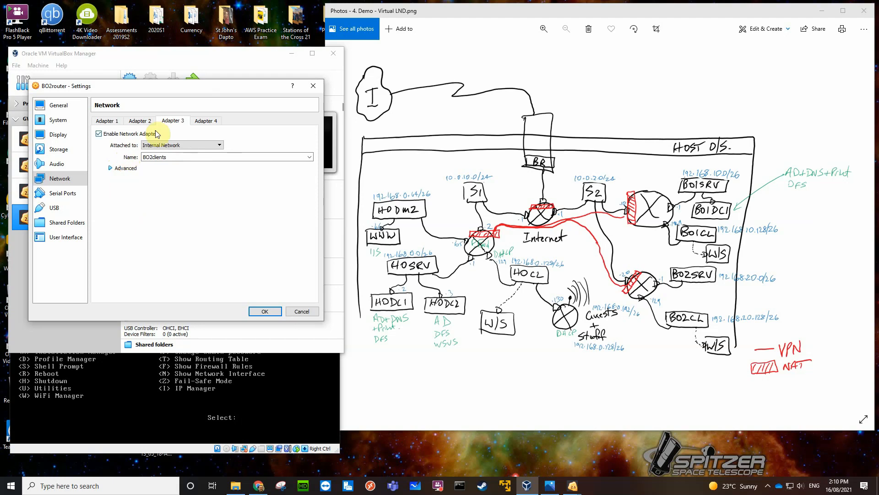
pyautogui.click(265, 311)
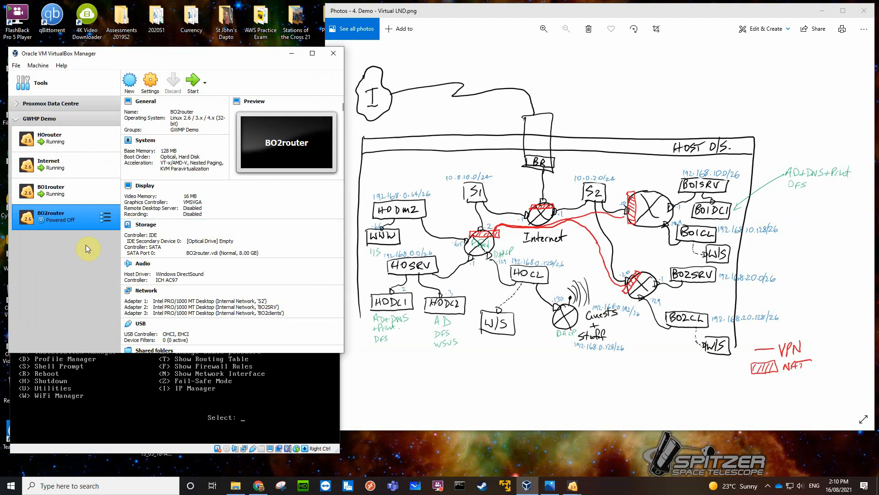
# Start BO2router and cascade the Internet, HOrouter and BO1router consoles beside the VirtualBox Manager, with BO2router's console in front.
pyautogui.click(195, 82)
pyautogui.moveTo(187, 54); pyautogui.dragTo(503, 74)
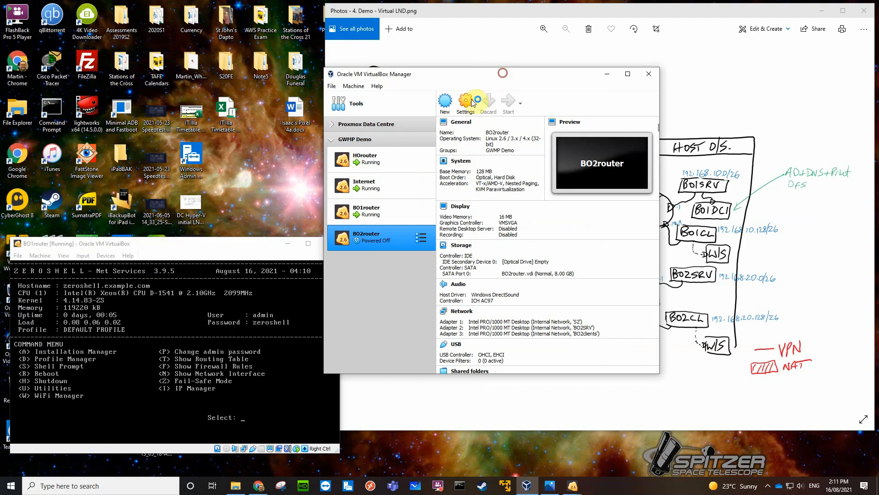
pyautogui.doubleClick(382, 191)
pyautogui.doubleClick(380, 160)
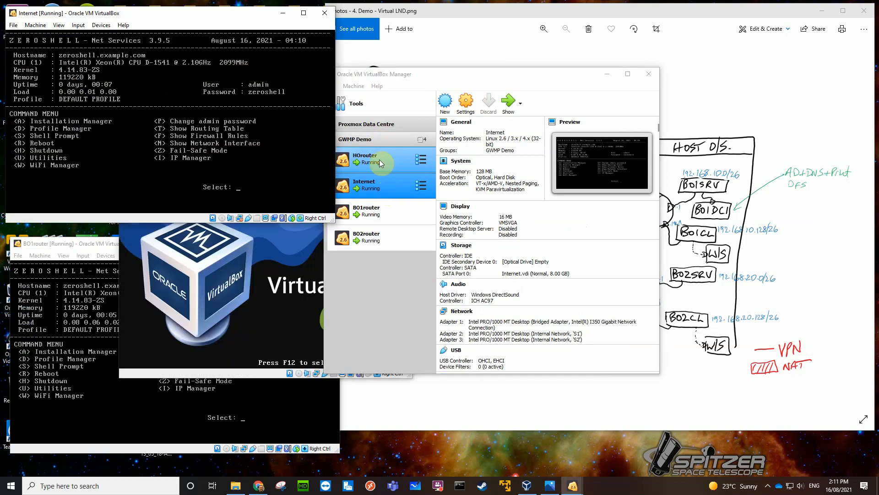
pyautogui.moveTo(186, 226); pyautogui.dragTo(187, 68)
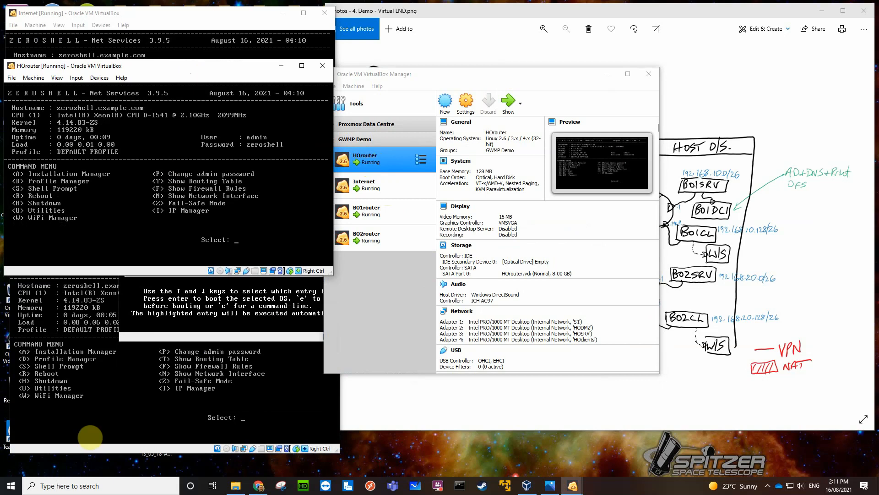
pyautogui.click(52, 447)
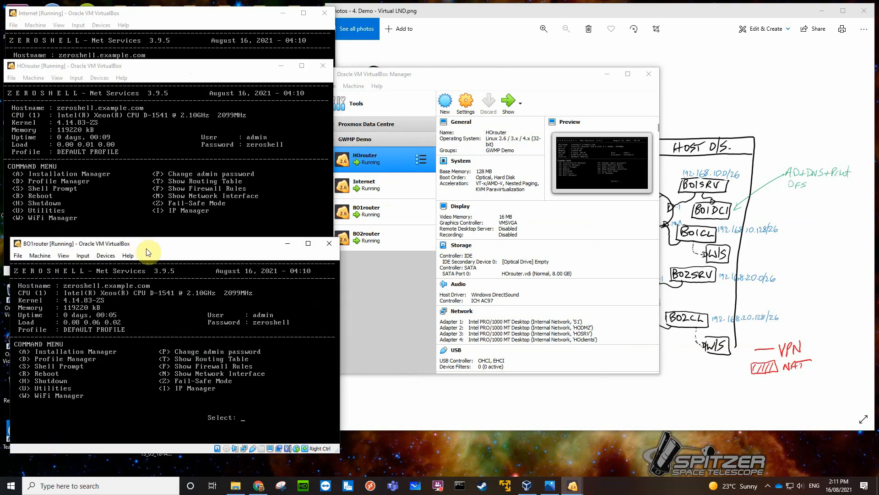
pyautogui.moveTo(149, 249); pyautogui.dragTo(137, 109)
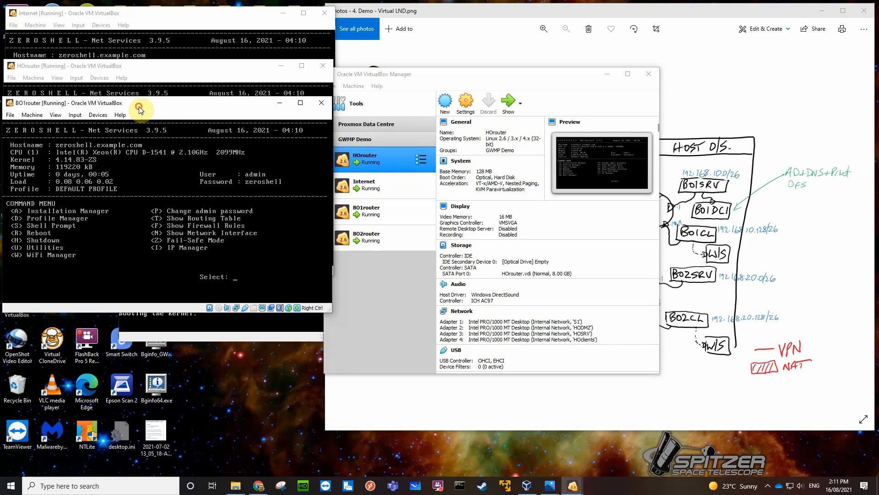
pyautogui.click(268, 340)
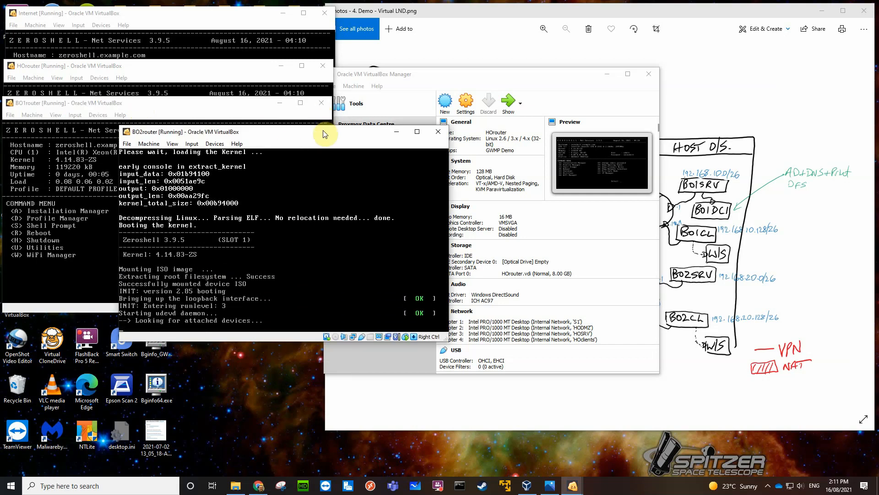
# Stack BO2router's console and the VirtualBox Manager clear of the network diagram, with BO2router's console in front.
pyautogui.moveTo(324, 134); pyautogui.dragTo(209, 212)
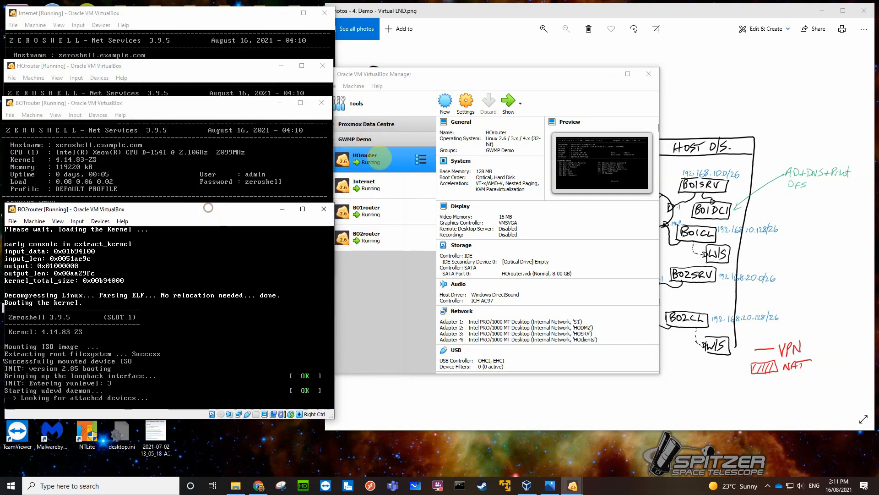
pyautogui.moveTo(514, 72); pyautogui.dragTo(194, 68)
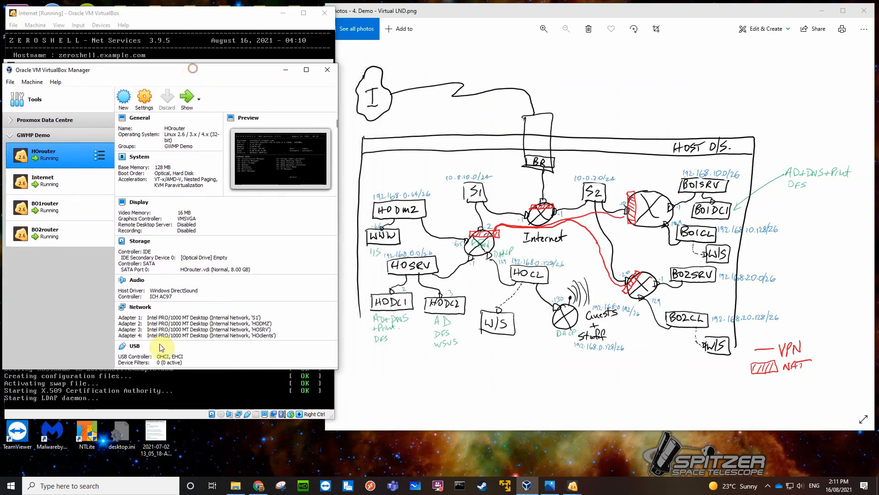
pyautogui.click(169, 418)
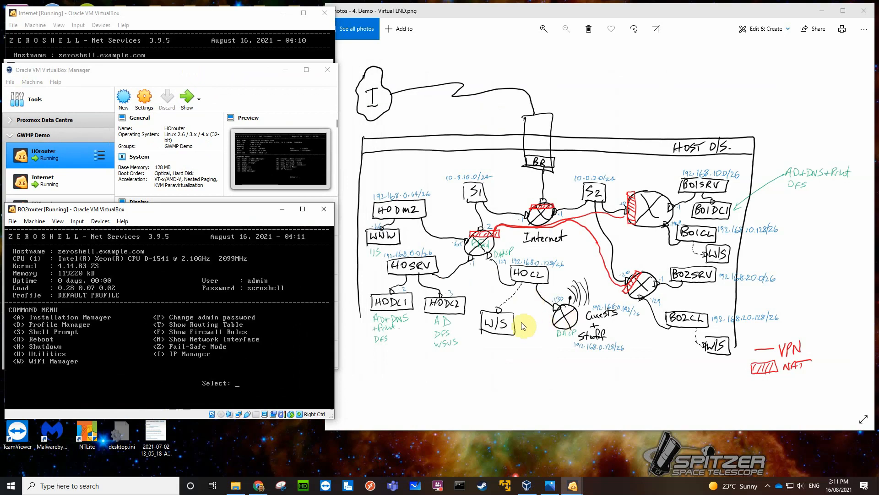
# Open BO2router's IP Manager and set the DHCP client on interface ETH00 to disabled.
pyautogui.press('i')
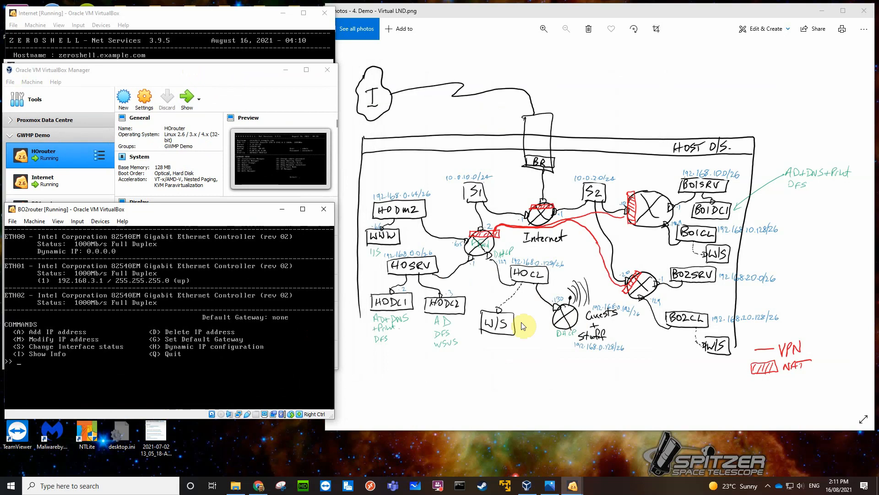
pyautogui.write('h')
pyautogui.press('Return')
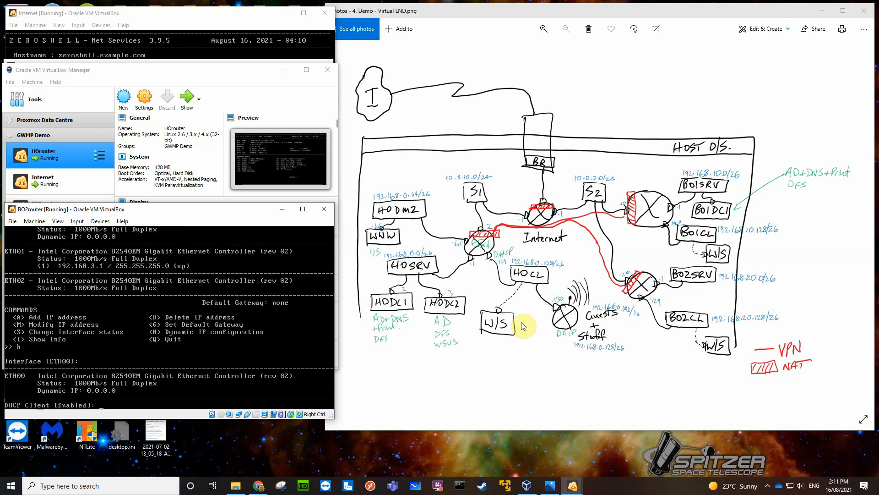
pyautogui.write('disabled')
pyautogui.press('Return')
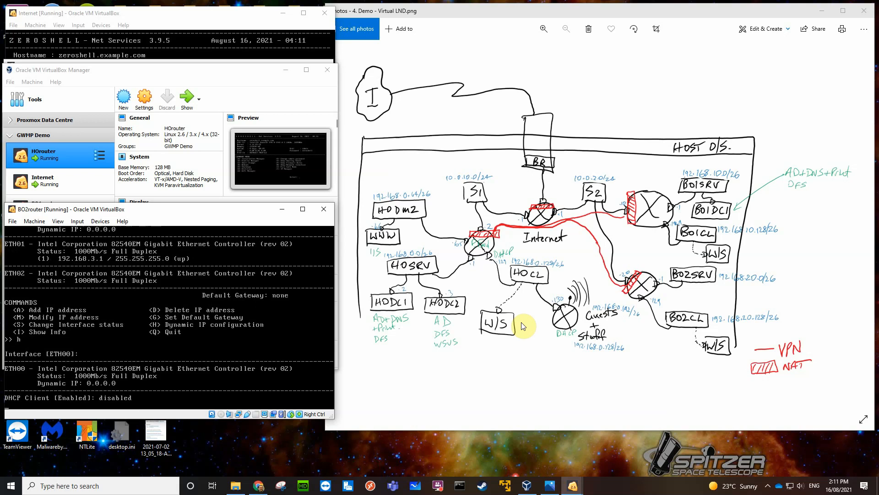
pyautogui.press('Return')
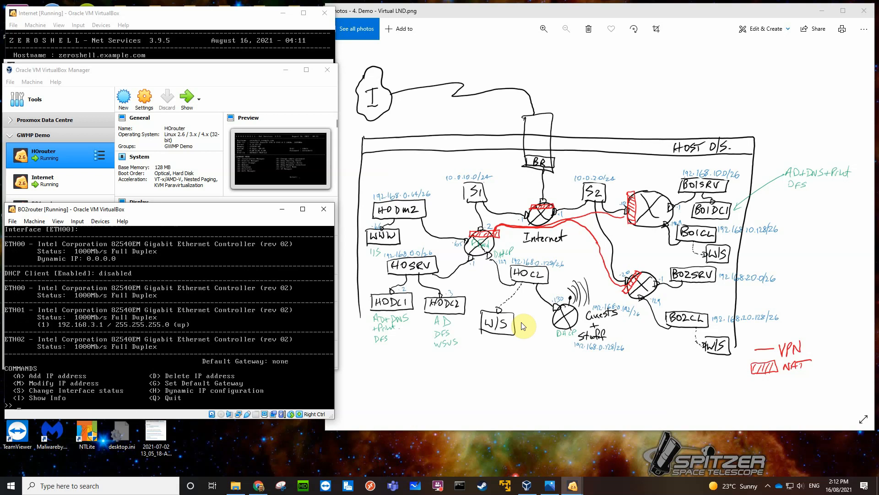
# Add the static IP address 10.0.2.20 with netmask 255.255.255.0 to BO2router's ETH00 interface.
pyautogui.write('a')
pyautogui.press('Return')
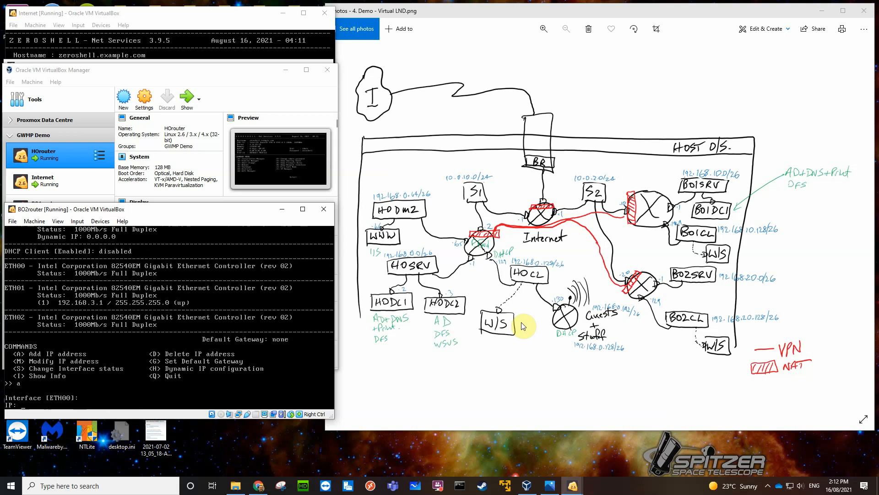
pyautogui.write('.0.2.20')
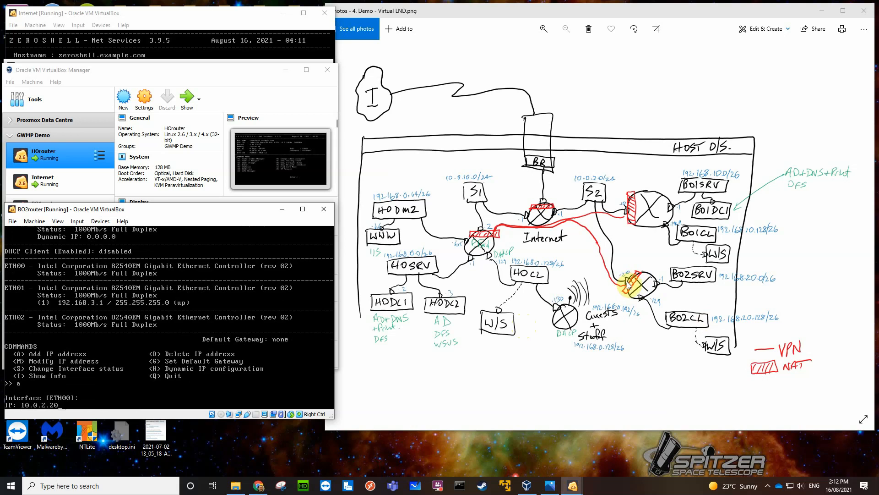
pyautogui.press('Return')
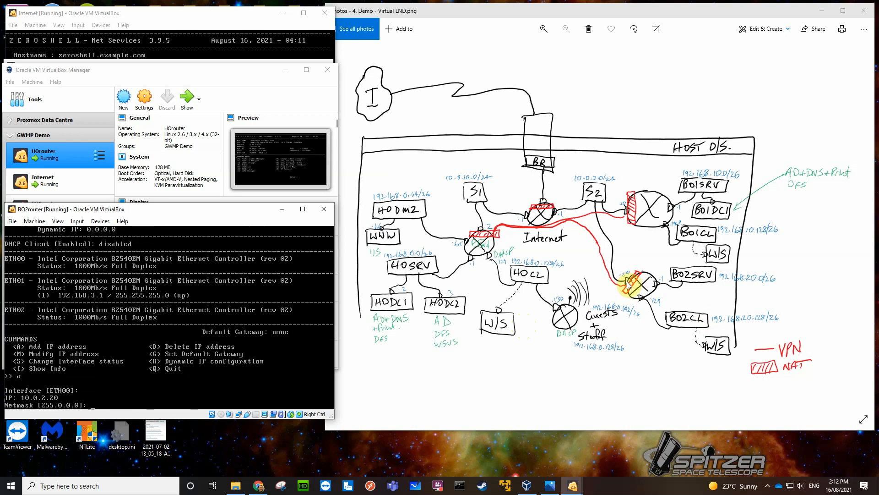
pyautogui.write('255.255.255.0')
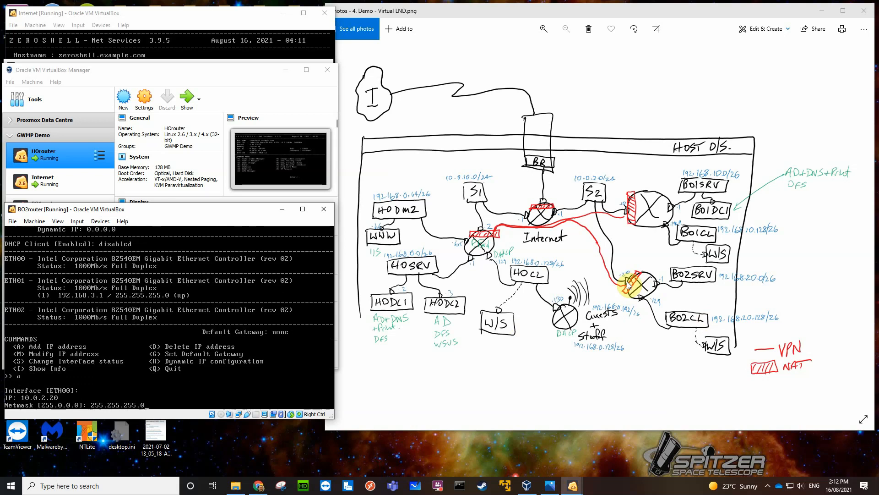
pyautogui.press('Return')
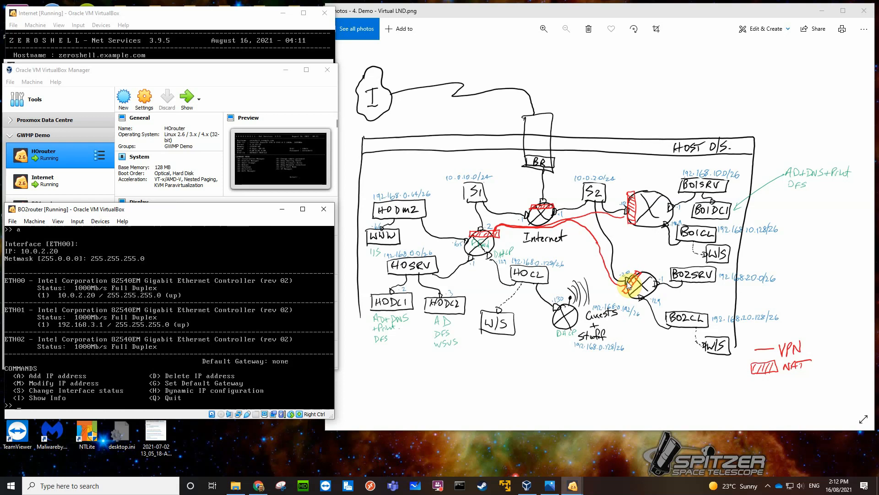
# Set BO2router's default gateway to 10.0.2.1.
pyautogui.write('g')
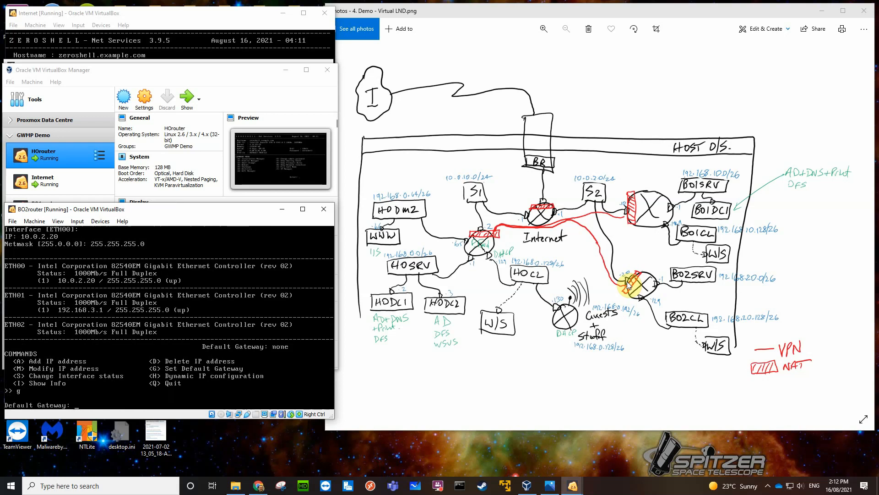
pyautogui.write('10.0.2.1')
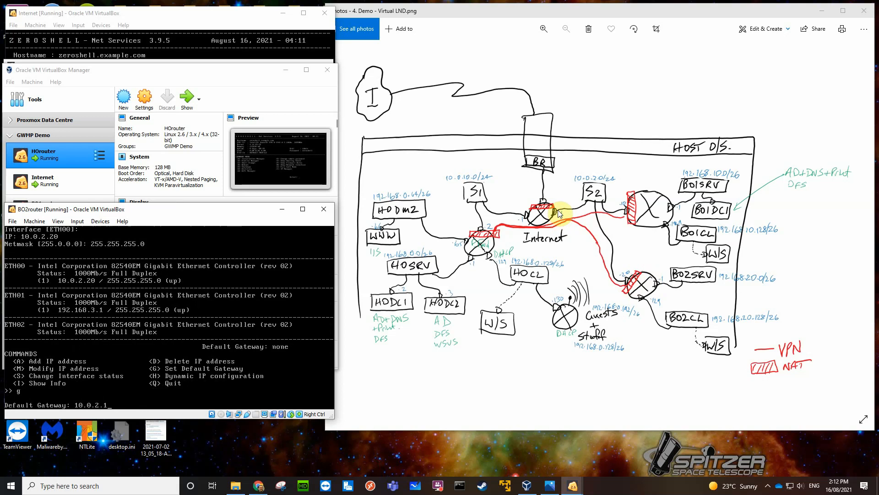
pyautogui.press('Return')
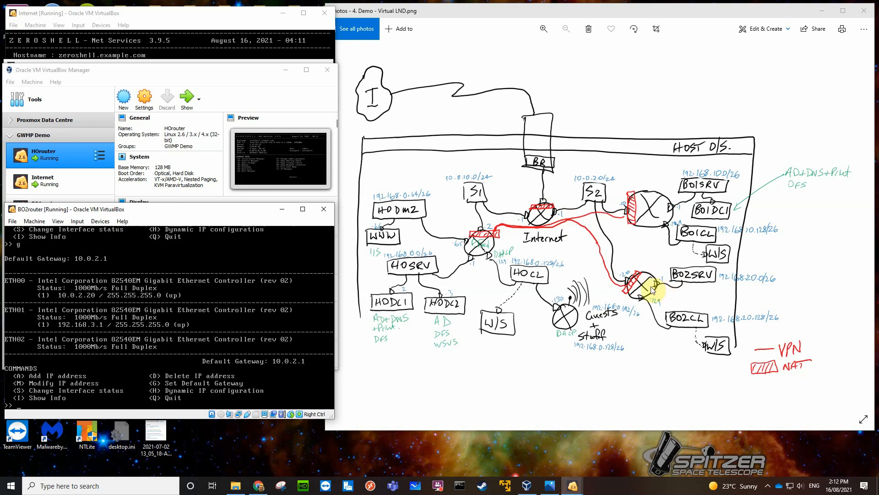
# Modify the existing address on BO2router's ETH01 to 192.168.10.1 with netmask 255.255.255.192, accepting the default up status.
pyautogui.write('m')
pyautogui.press('Return')
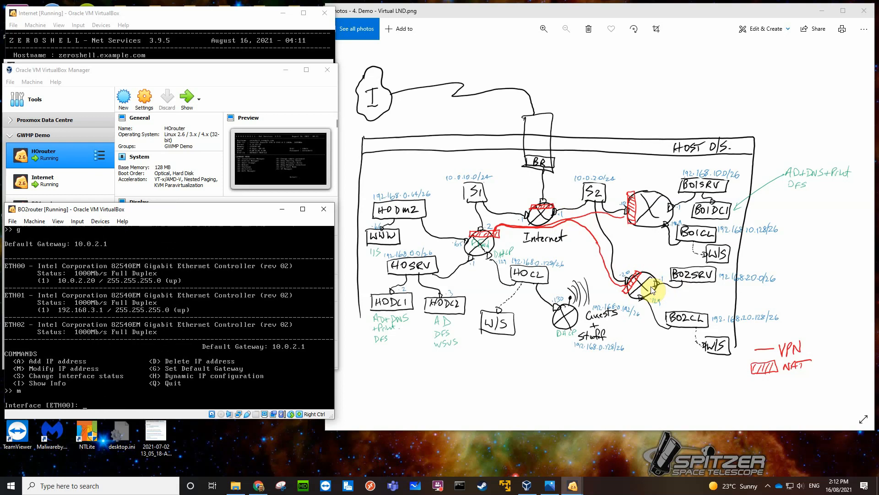
pyautogui.write('eth01')
pyautogui.press('Return')
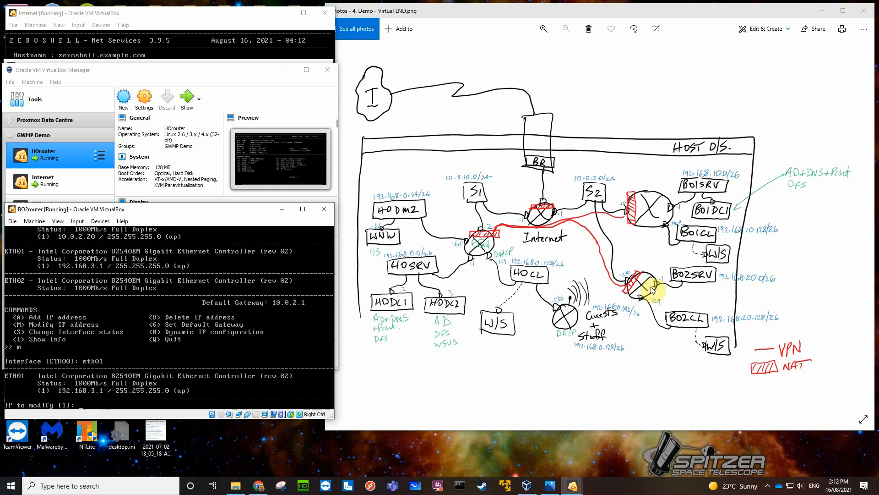
pyautogui.press('Return')
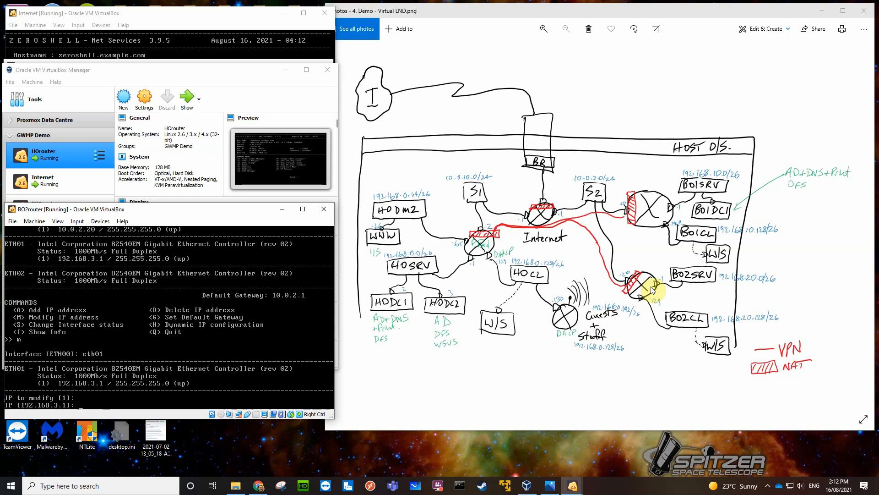
pyautogui.write('192.168.10.1')
pyautogui.press('Return')
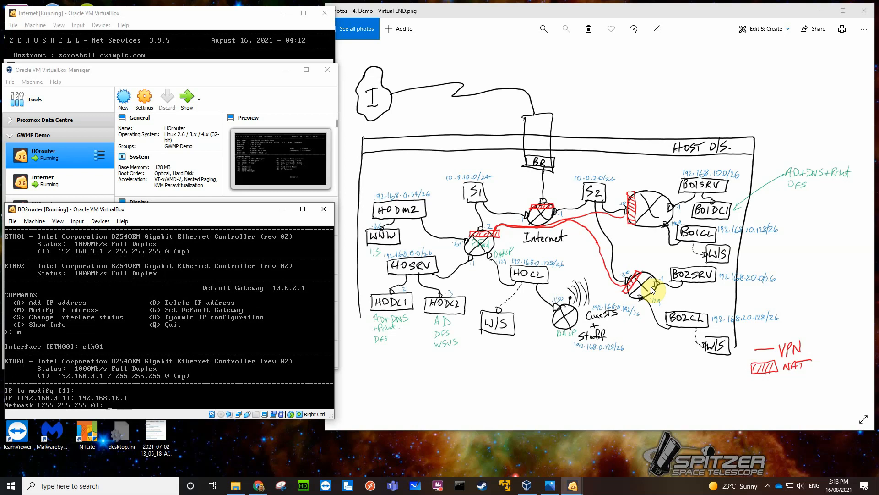
pyautogui.write('255.255.255.192')
pyautogui.press('Return')
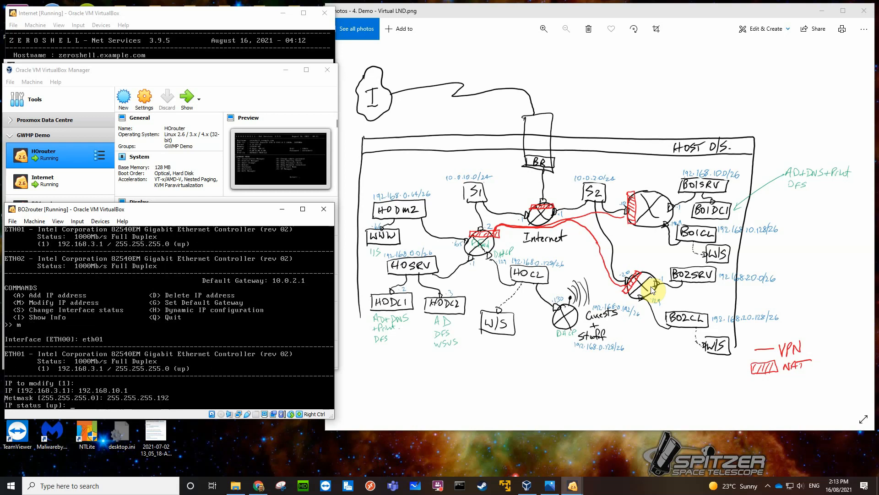
pyautogui.press('Return')
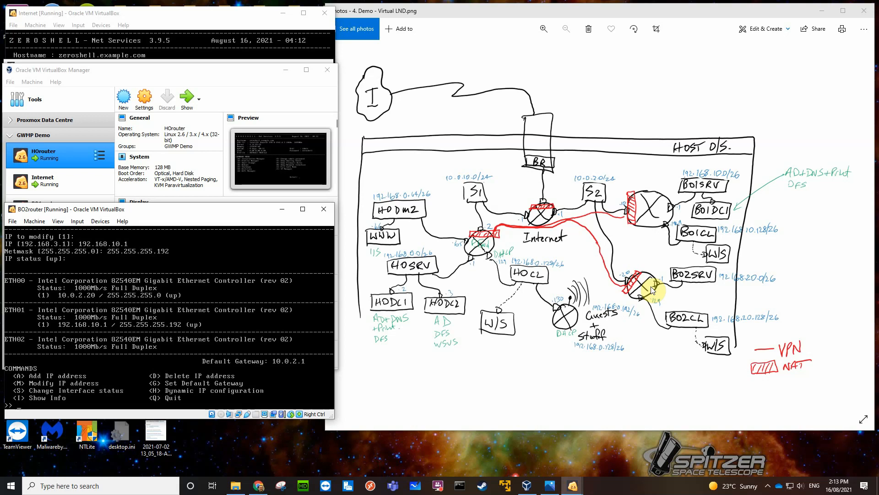
# Add the IP address 192.168.20.129 with netmask 255.255.255.192 to BO2router's ETH02 interface.
pyautogui.write('a')
pyautogui.press('Return')
pyautogui.write('eth0')
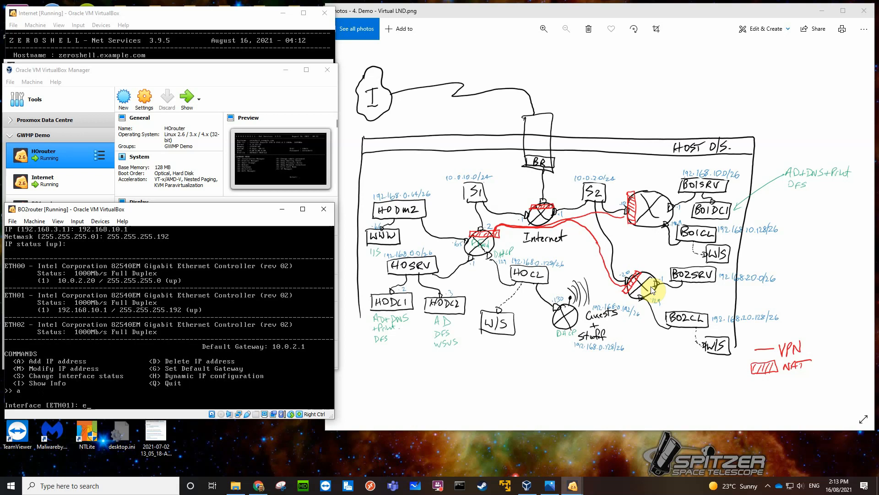
pyautogui.write('2')
pyautogui.press('Return')
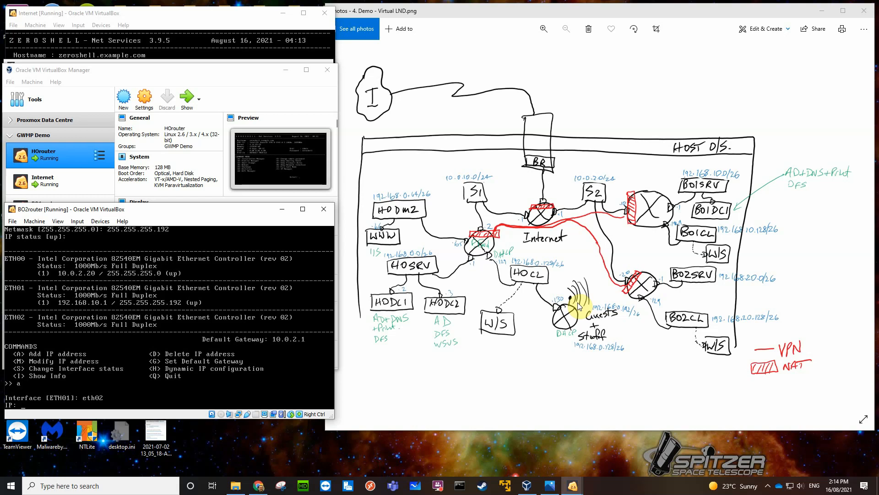
pyautogui.write('192.168.20.129')
pyautogui.press('Return')
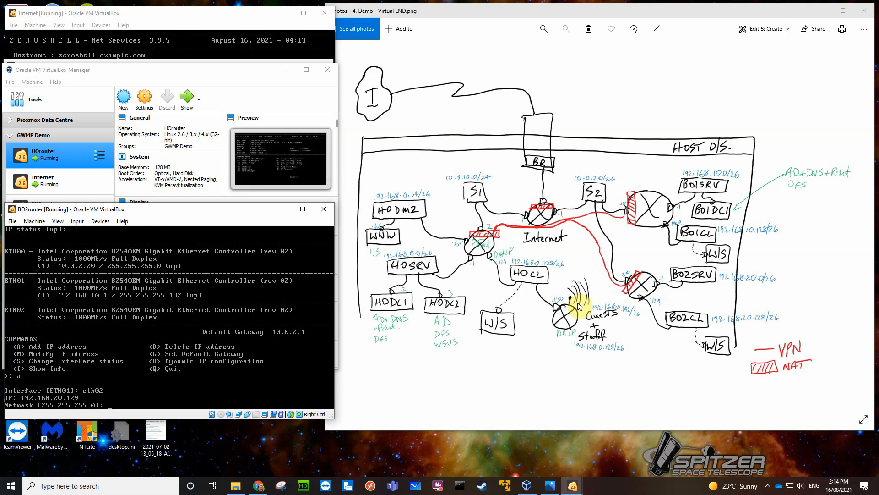
pyautogui.write('255.255.255.192')
pyautogui.press('Return')
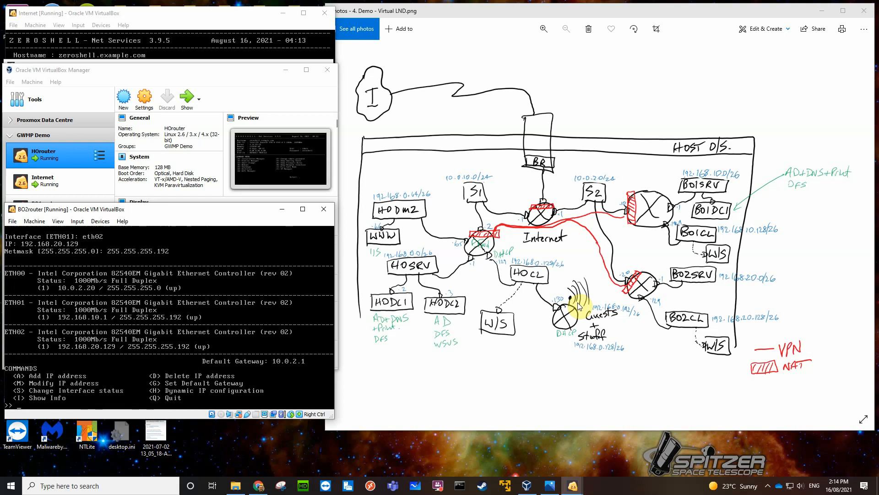
# Correct BO2router's ETH01 IP address to 192.168.20.1, accepting the default netmask and status, and return to the main console menu.
pyautogui.write('m')
pyautogui.press('Return')
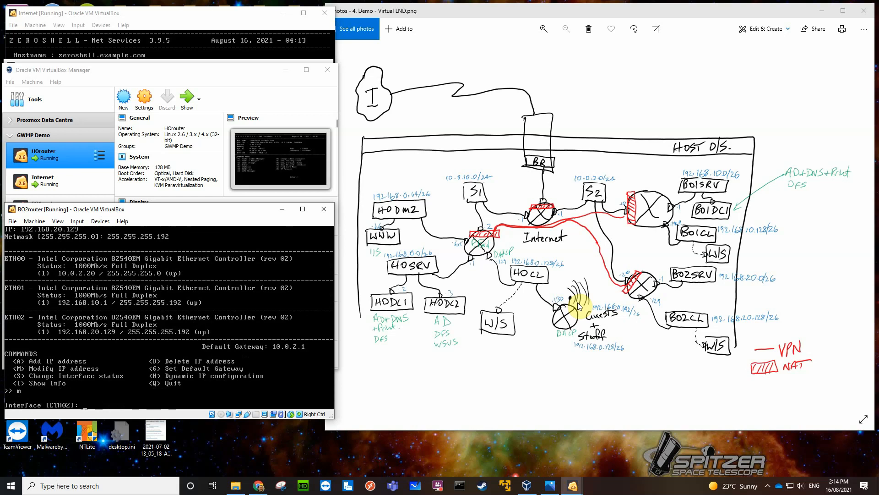
pyautogui.write('eth01')
pyautogui.press('Return')
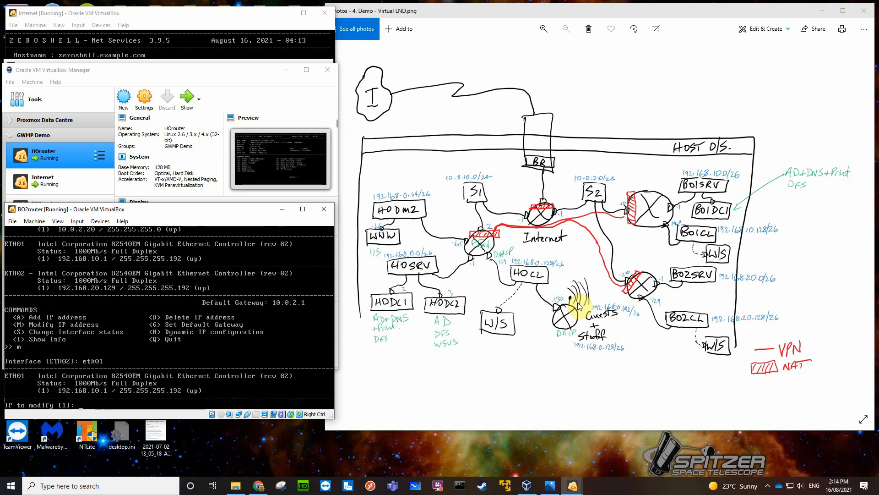
pyautogui.press('Return')
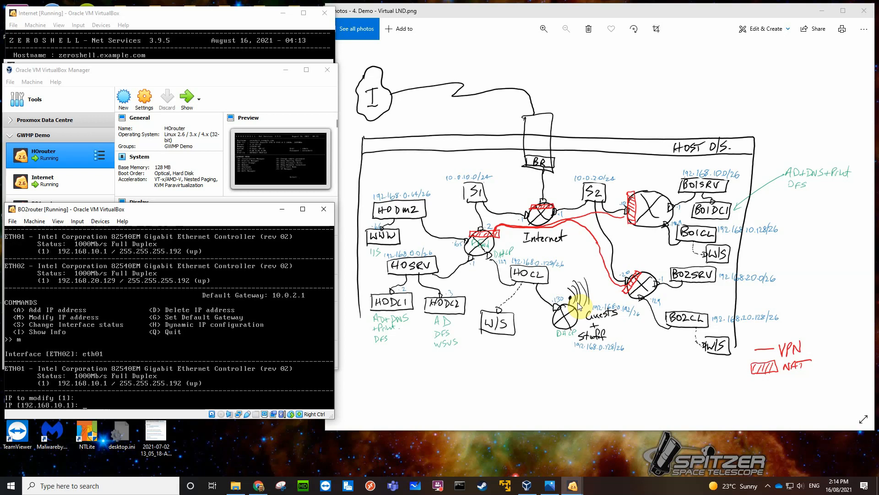
pyautogui.write('192.168.20.1')
pyautogui.press('Return')
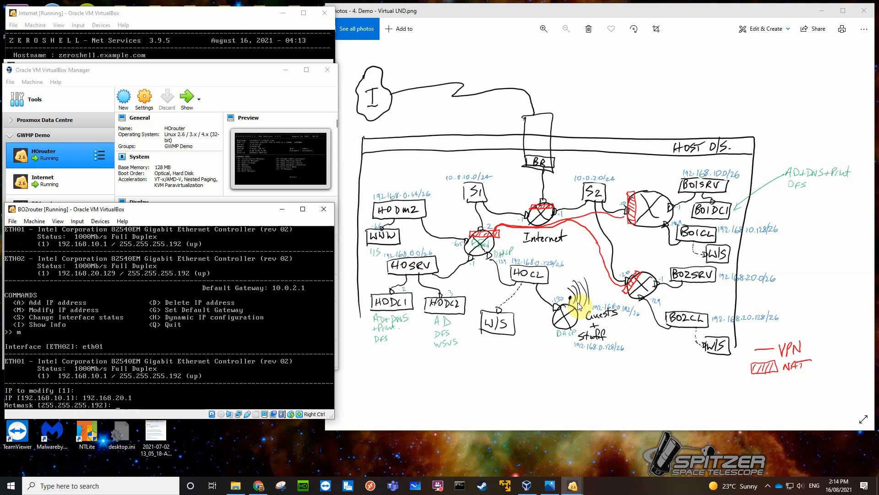
pyautogui.press('Return')
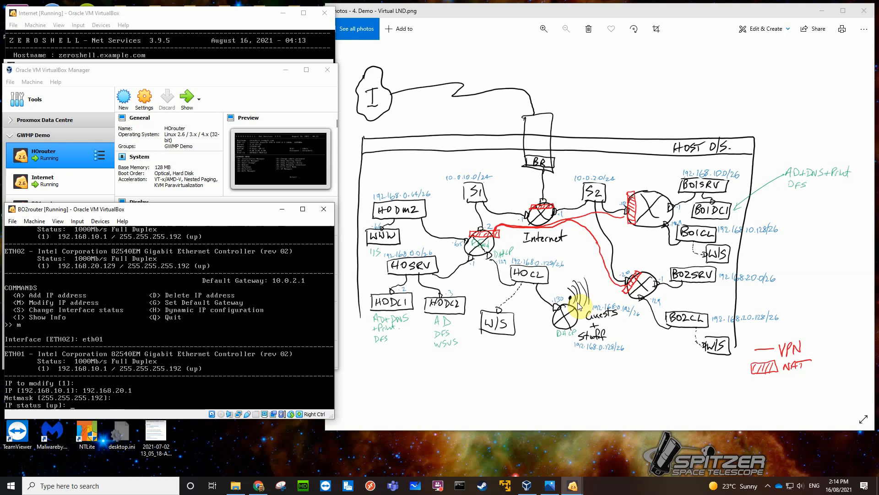
pyautogui.press('Return')
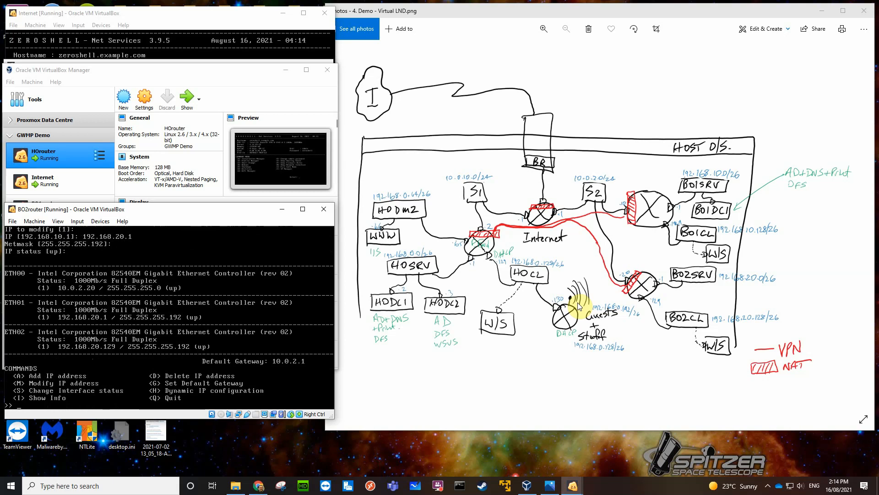
pyautogui.press('q')
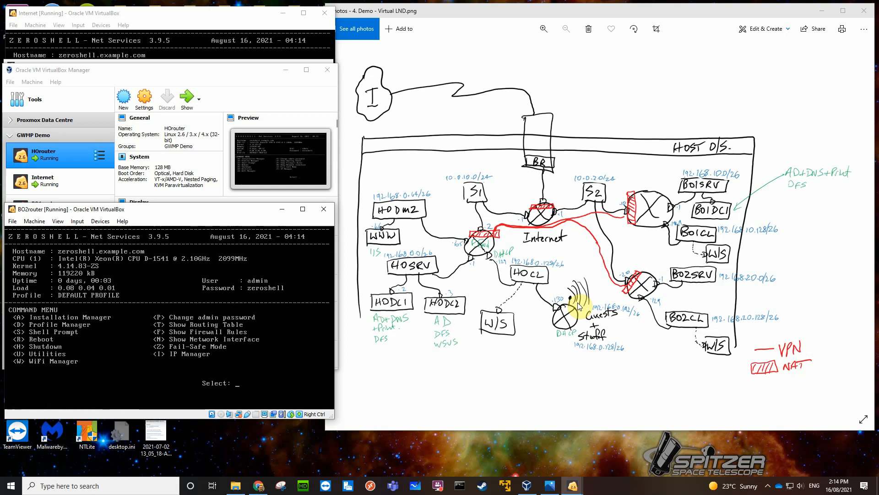
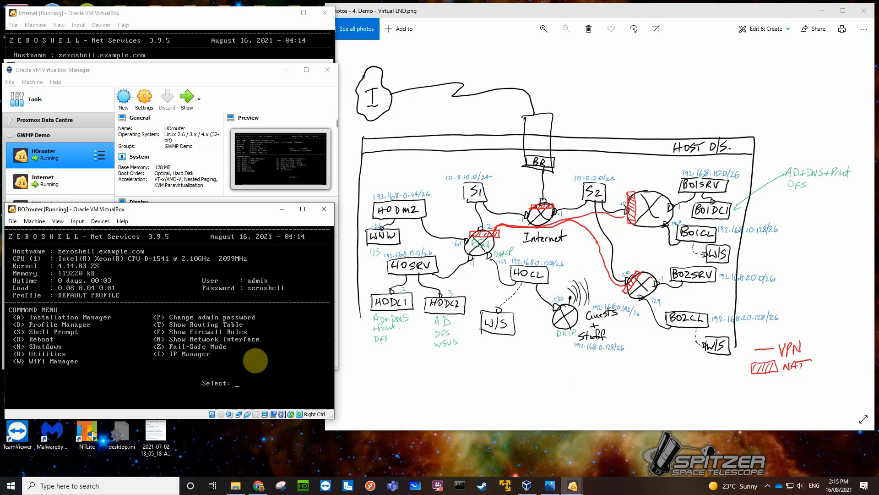
# Test connectivity from BO2router's shell prompt by pinging 10.0.2.1 and 10.0.2.10.
pyautogui.press('s')
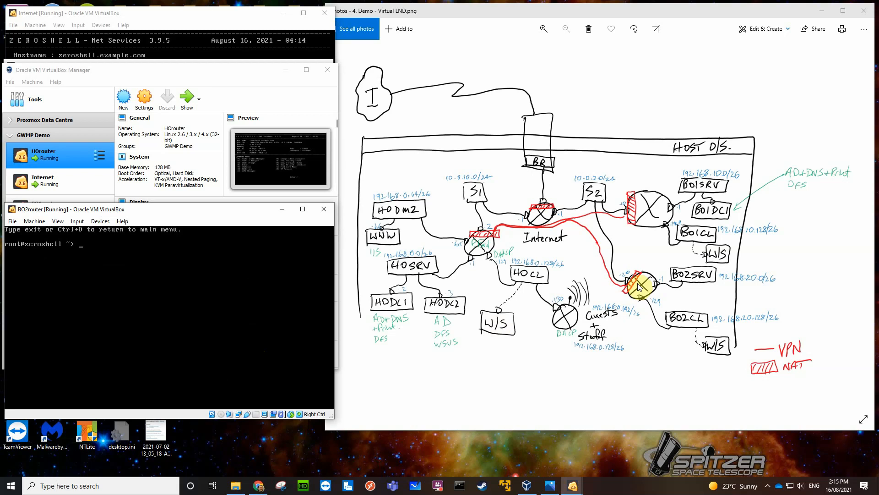
pyautogui.write('ping 10.0.2.1')
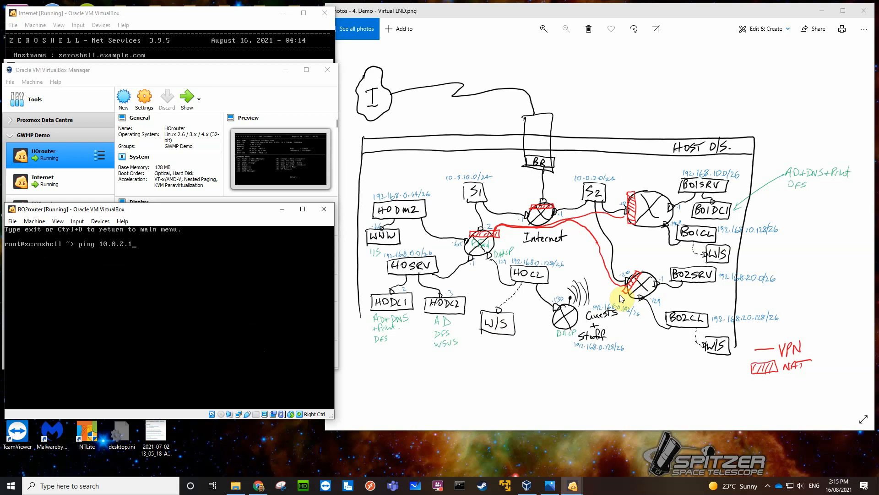
pyautogui.press('Return')
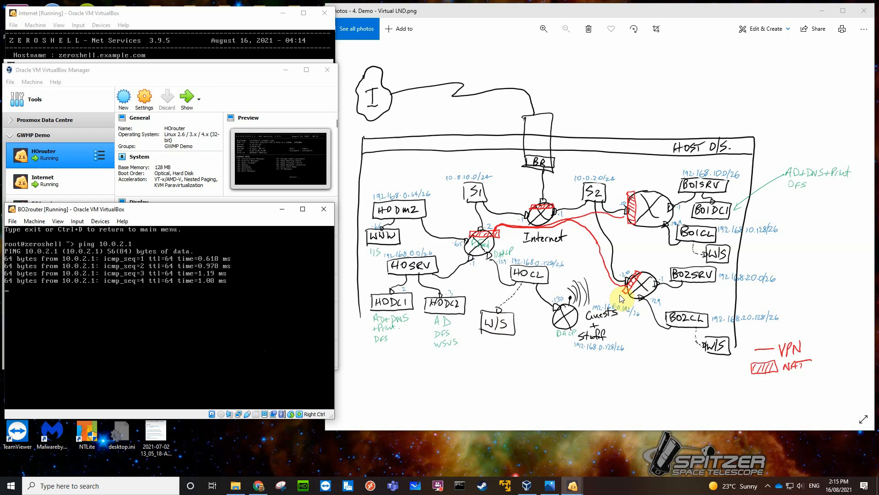
pyautogui.hotkey('ctrl', 'c')
pyautogui.press('Up')
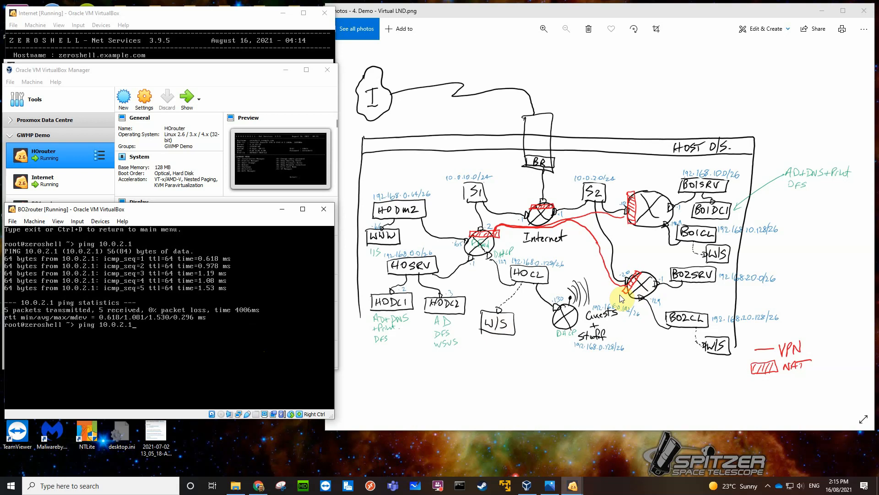
pyautogui.write('0')
pyautogui.press('Return')
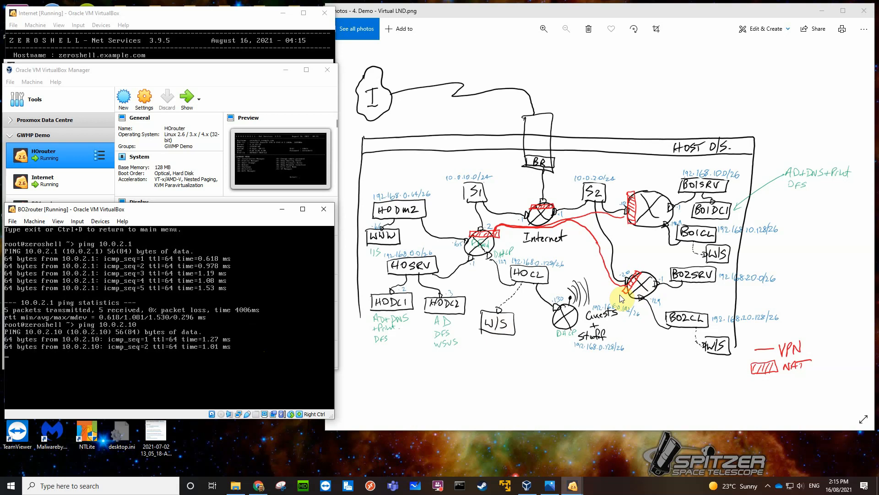
pyautogui.hotkey('ctrl', 'c')
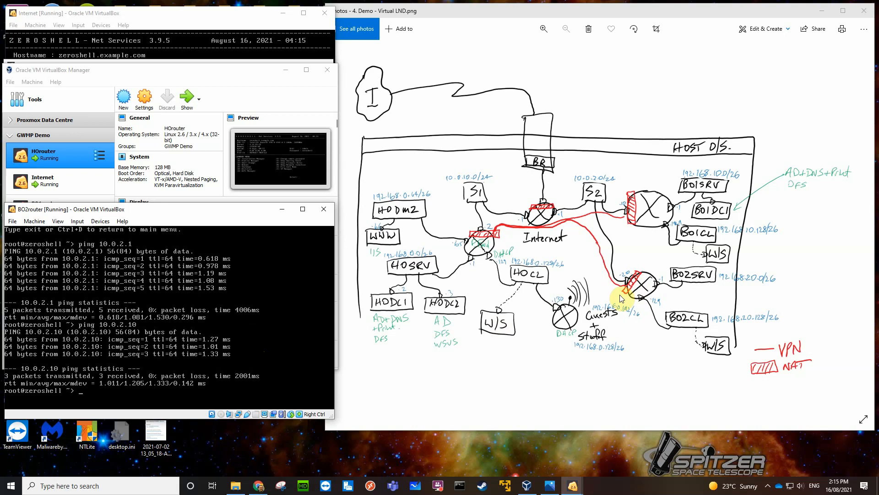
# Ping HOrouter's external address 10.0.10.2 from BO2router's shell.
pyautogui.write('ping 10.0.2.')
pyautogui.press('BackSpace')
pyautogui.write('10.2')
pyautogui.press('Return')
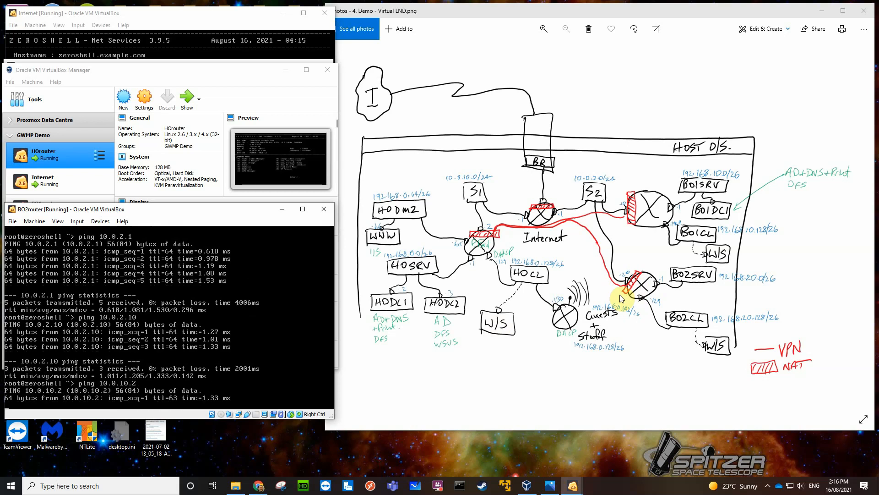
pyautogui.hotkey('ctrl', 'c')
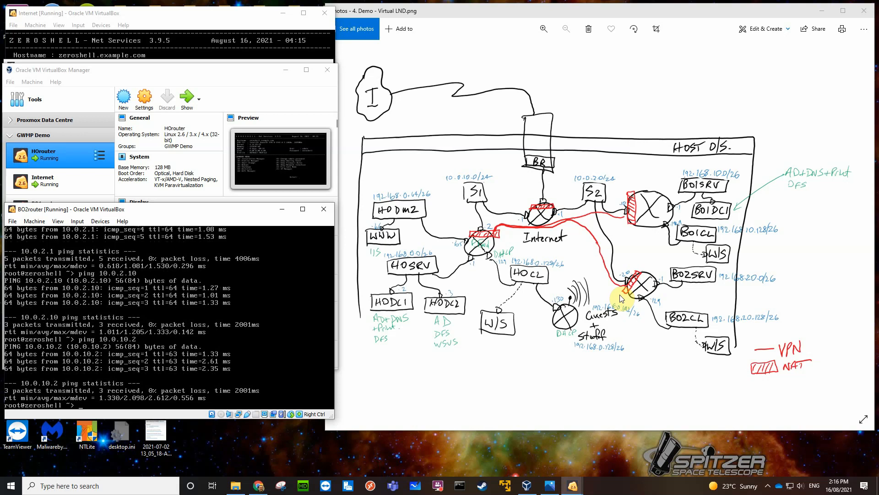
# Ping 192.168.1.62 from BO2router's shell, stopping the ping after a few packets.
pyautogui.press('Up')
pyautogui.press('BackSpace')
pyautogui.press('BackSpace')
pyautogui.press('BackSpace')
pyautogui.press('BackSpace')
pyautogui.press('BackSpace')
pyautogui.press('BackSpace')
pyautogui.write('92.168.1.62')
pyautogui.press('Return')
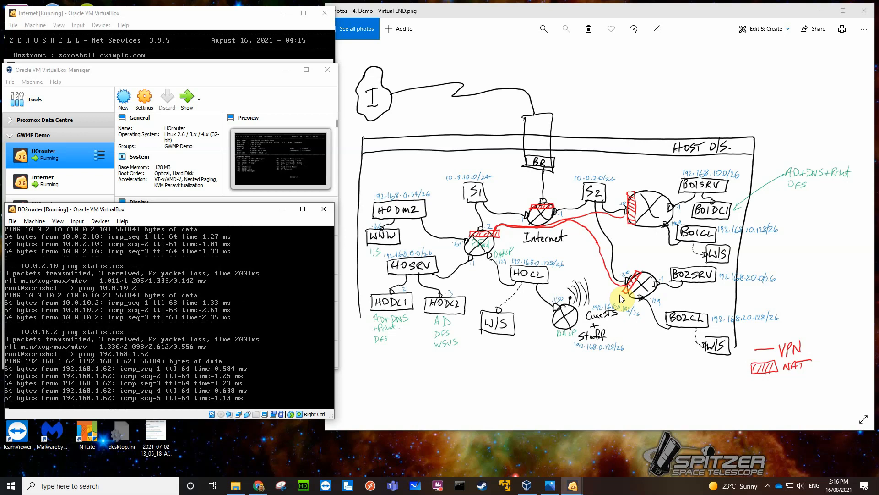
pyautogui.hotkey('ctrl', 'c')
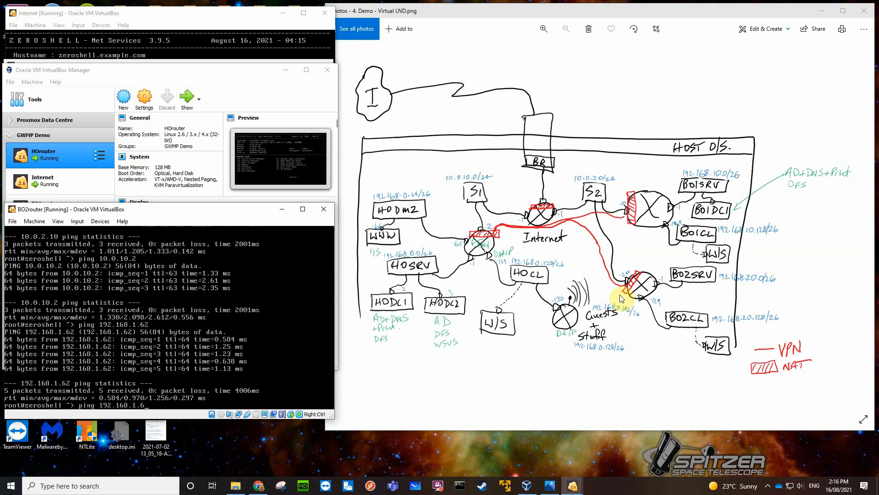
# Ping the internet address 8.8.8.8 from BO2router, stop the ping, and leave the shell for the console menu.
pyautogui.write('ping 8.8.8.8')
pyautogui.press('Return')
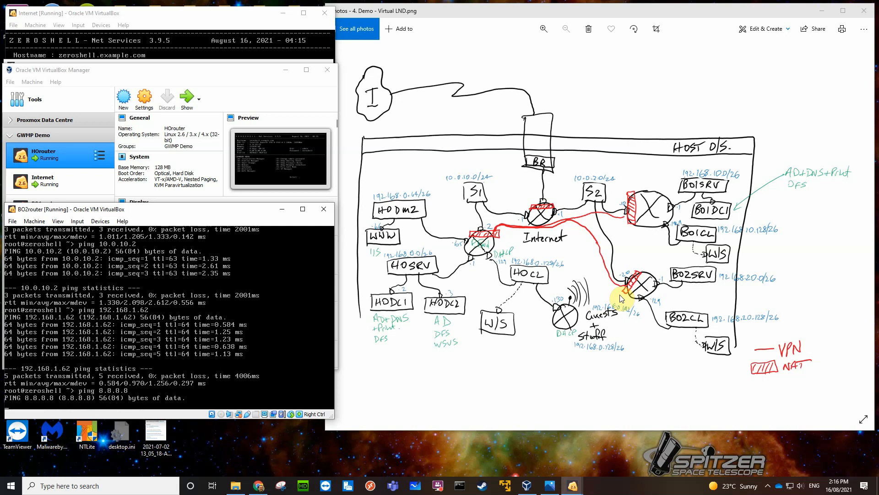
pyautogui.hotkey('ctrl', 'c')
pyautogui.hotkey('ctrl', 'd')
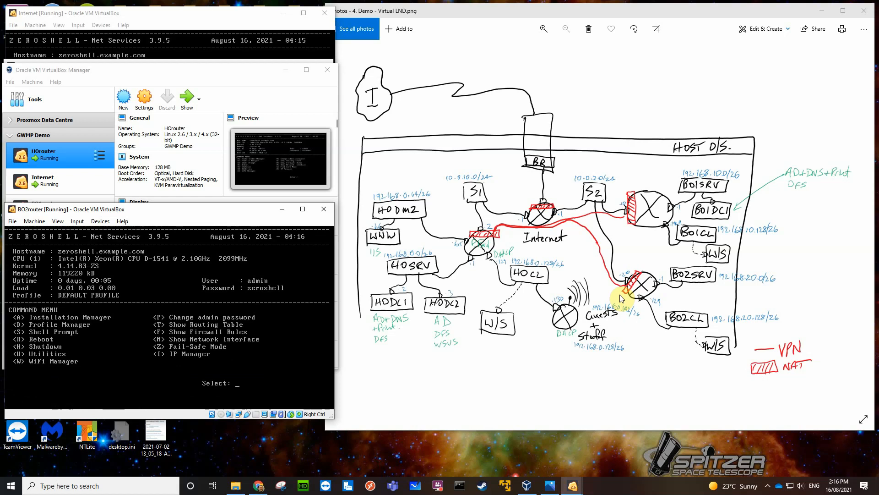
# Start an appliance import in VirtualBox Manager using Win10sysprepped.ova from T:\OneDrive - TAFE NSW\VMresources\OVAs, and continue to the appliance settings.
pyautogui.click(259, 76)
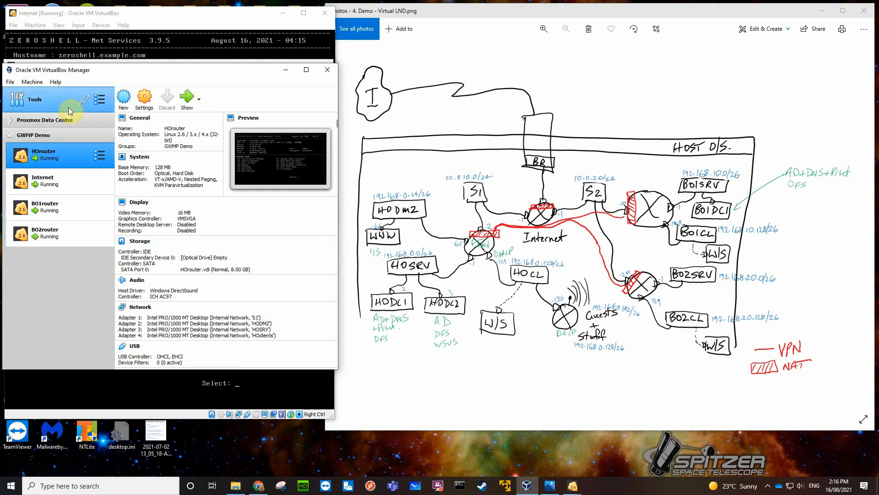
pyautogui.click(9, 83)
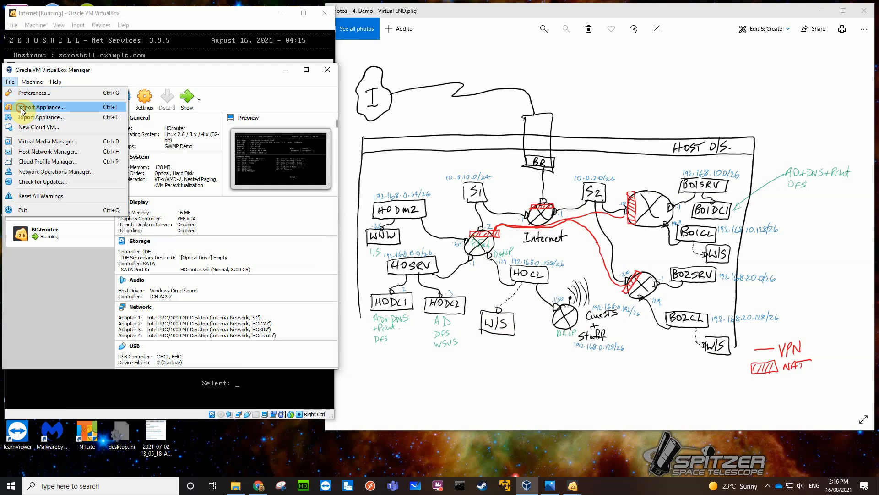
pyautogui.click(21, 104)
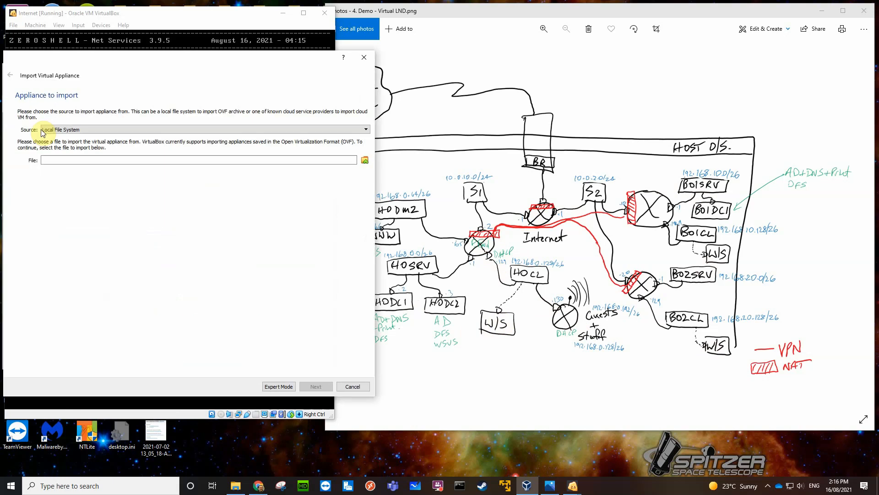
pyautogui.click(365, 160)
pyautogui.scroll(-3, 77, 240)
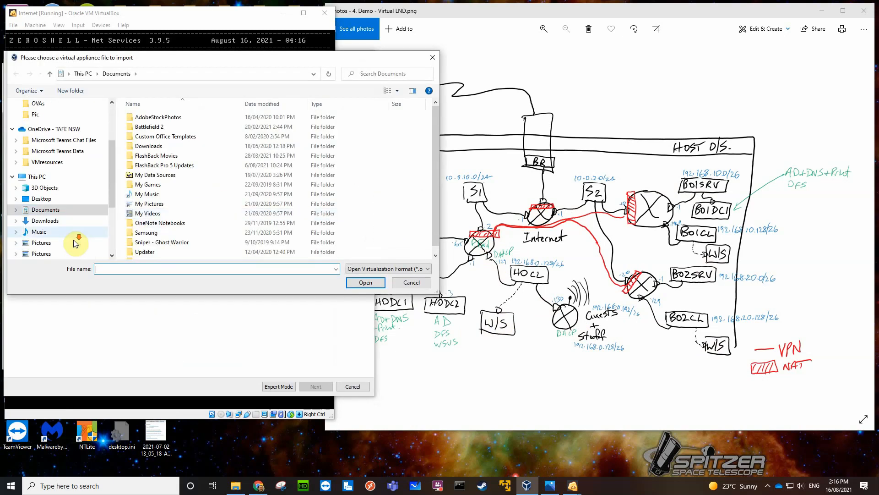
pyautogui.click(64, 238)
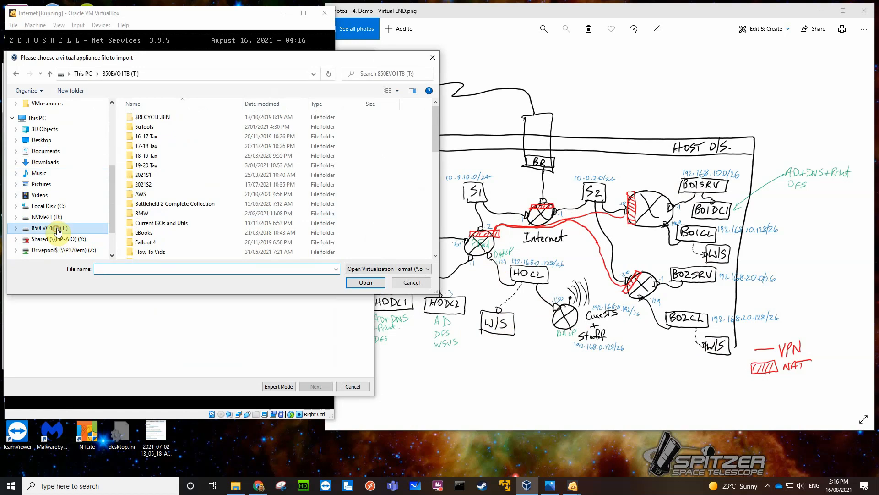
pyautogui.scroll(-5, 174, 213)
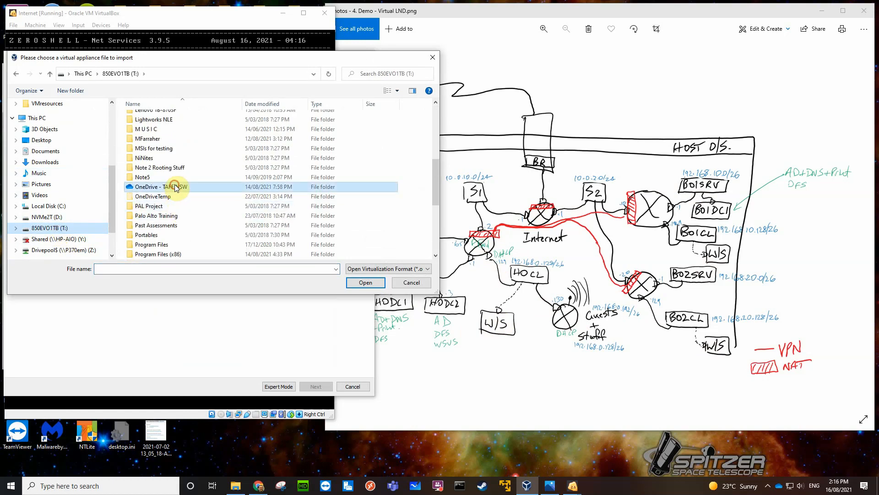
pyautogui.doubleClick(174, 184)
pyautogui.doubleClick(149, 136)
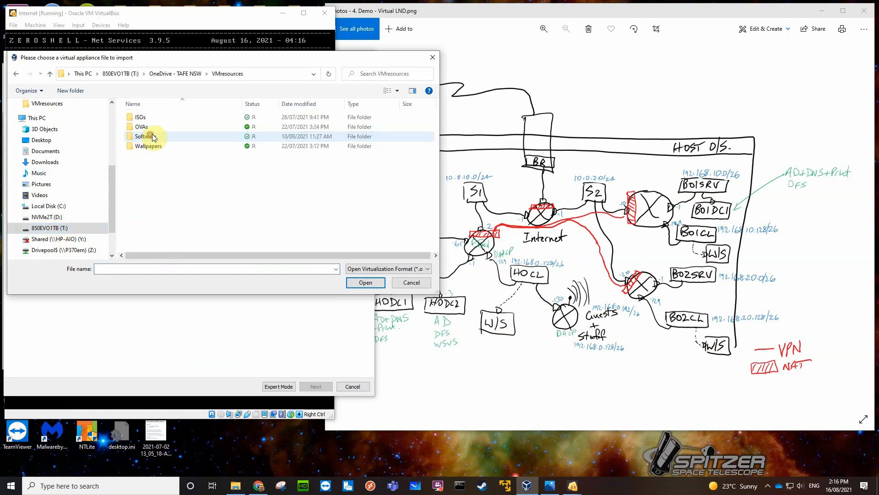
pyautogui.doubleClick(154, 126)
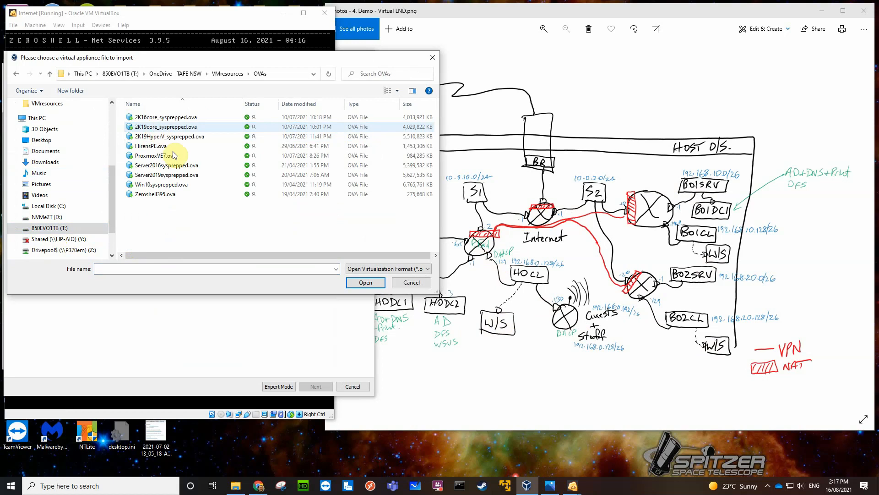
pyautogui.click(164, 185)
pyautogui.click(363, 282)
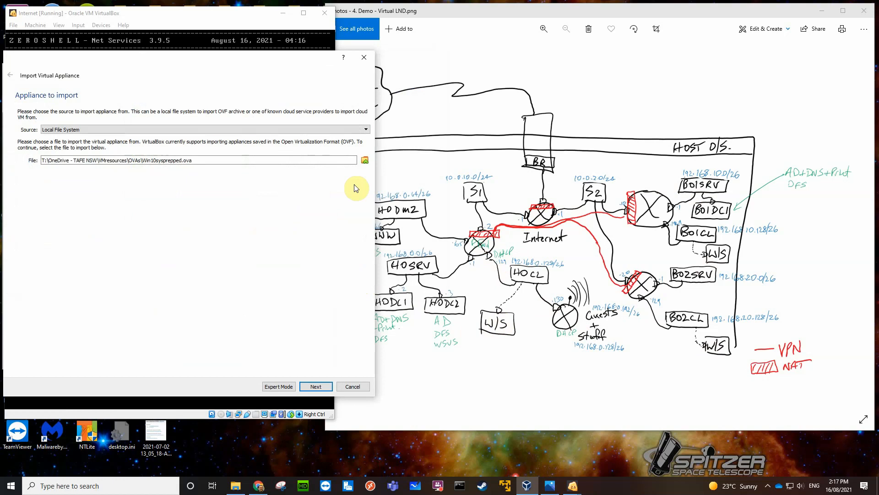
pyautogui.click(315, 387)
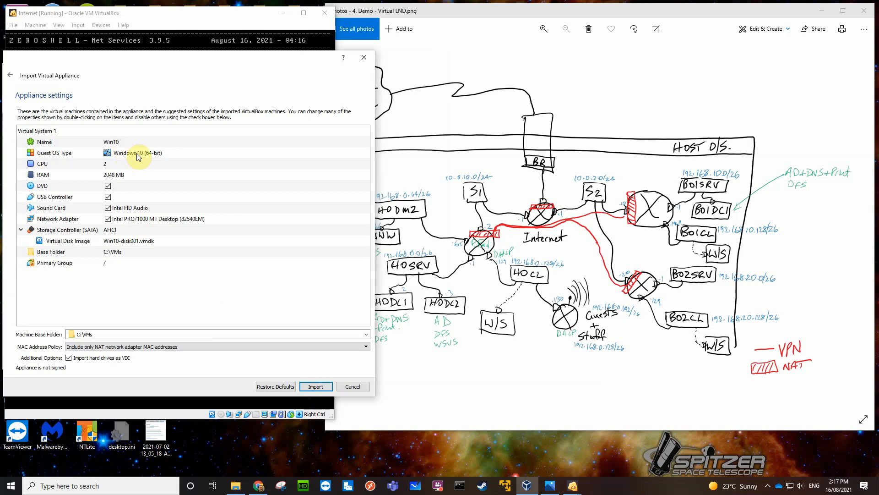
# Rename the appliance's virtual disk image to Win10.vdi.
pyautogui.click(147, 244)
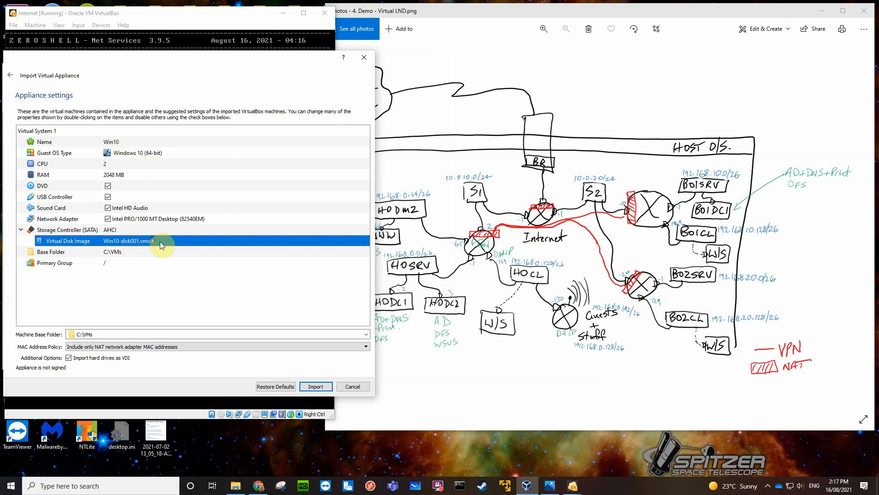
pyautogui.doubleClick(152, 241)
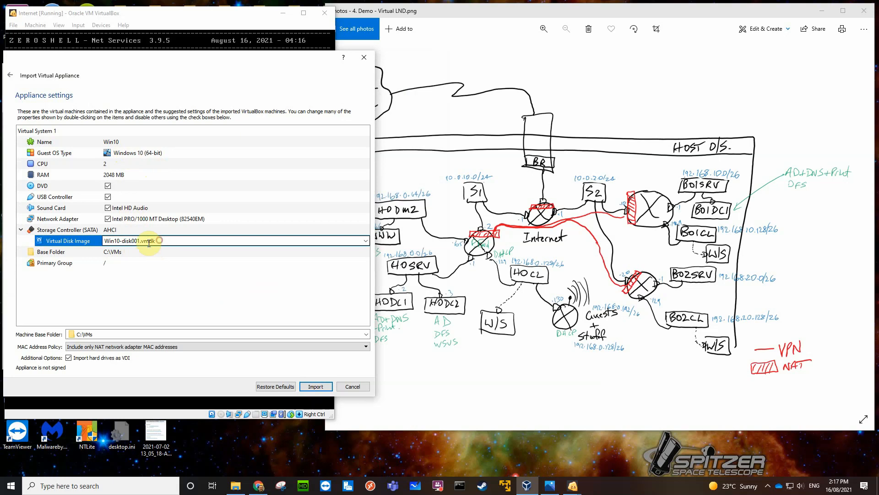
pyautogui.moveTo(151, 240); pyautogui.dragTo(122, 251)
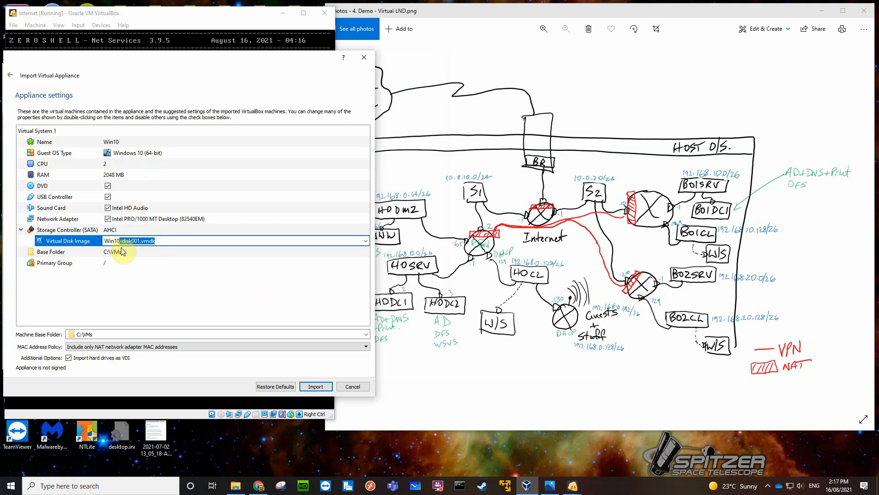
pyautogui.write('.vdi')
pyautogui.click(118, 264)
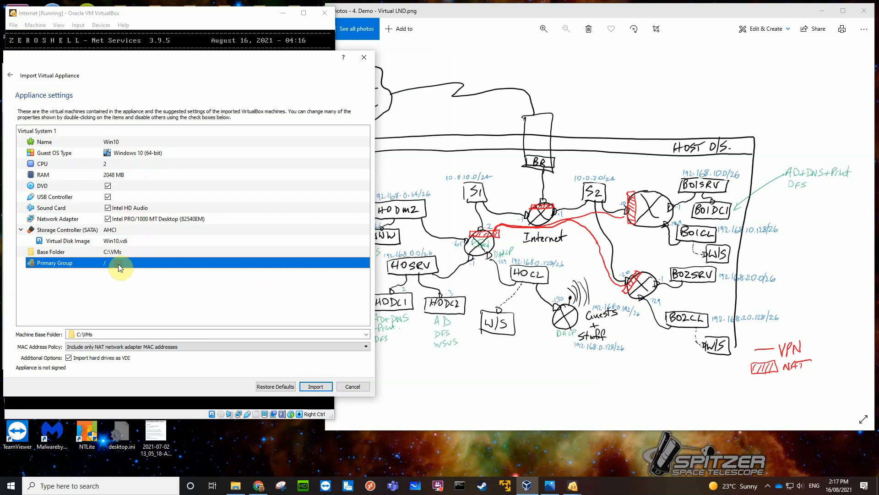
pyautogui.doubleClick(122, 264)
pyautogui.click(132, 281)
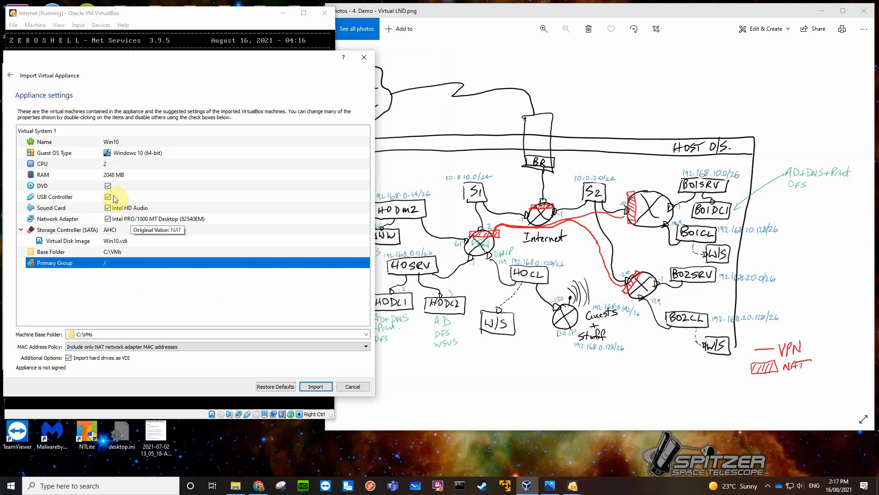
# Set the Win10 appliance's RAM to 1536 MB and its CPU count to 4.
pyautogui.click(114, 177)
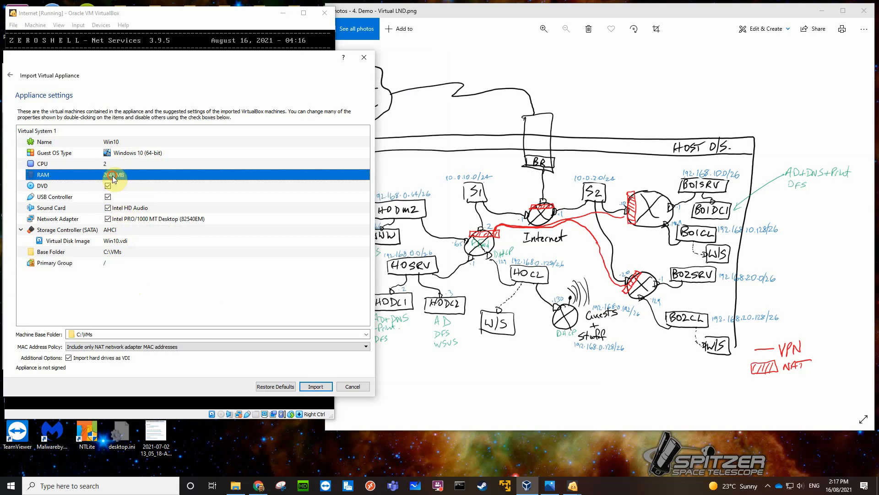
pyautogui.doubleClick(115, 177)
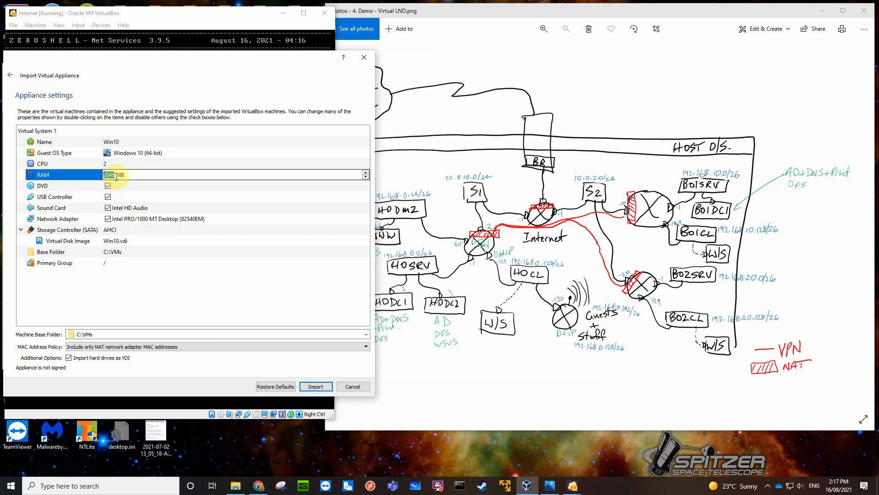
pyautogui.write('1536')
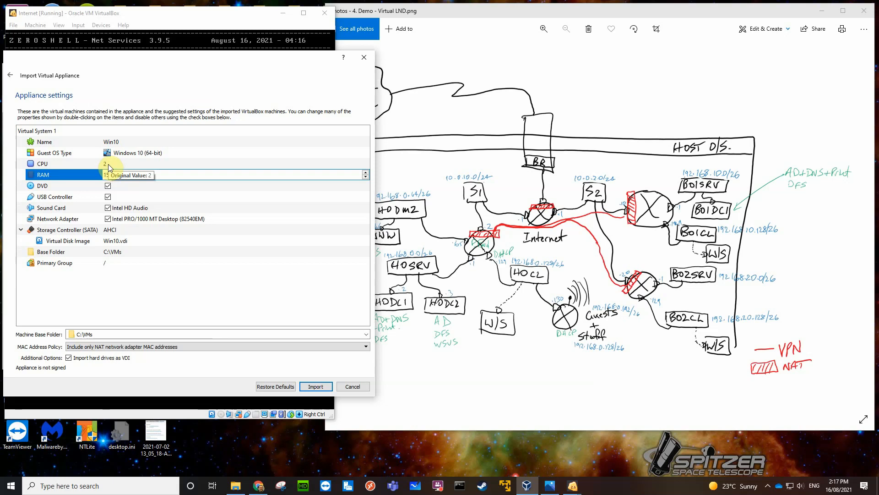
pyautogui.doubleClick(106, 164)
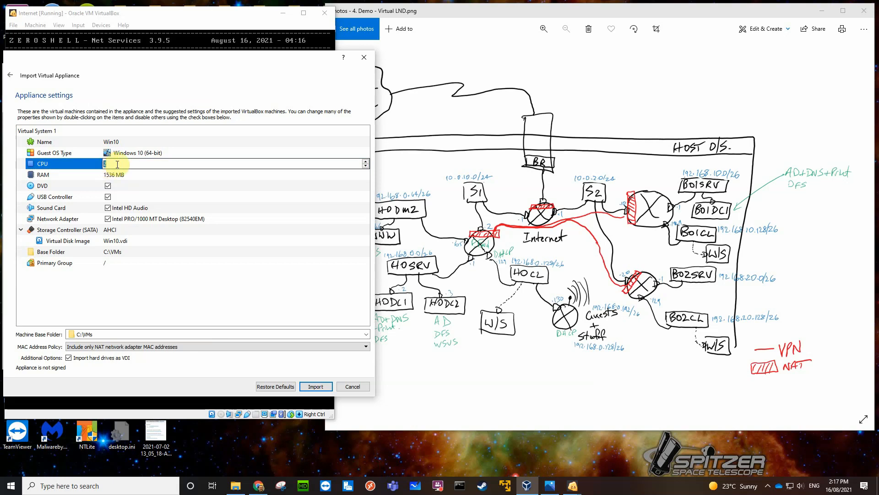
pyautogui.write('4')
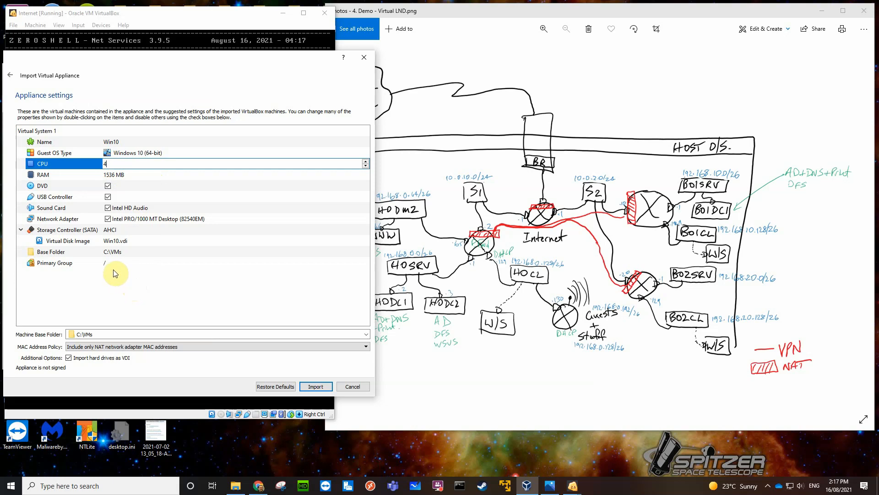
# Set the Win10 appliance's primary group to /GWMP Demo.
pyautogui.click(123, 262)
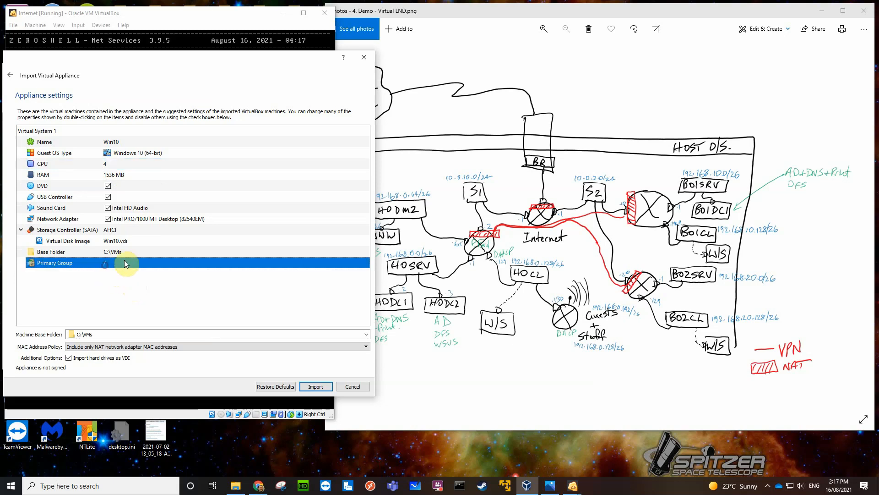
pyautogui.doubleClick(328, 262)
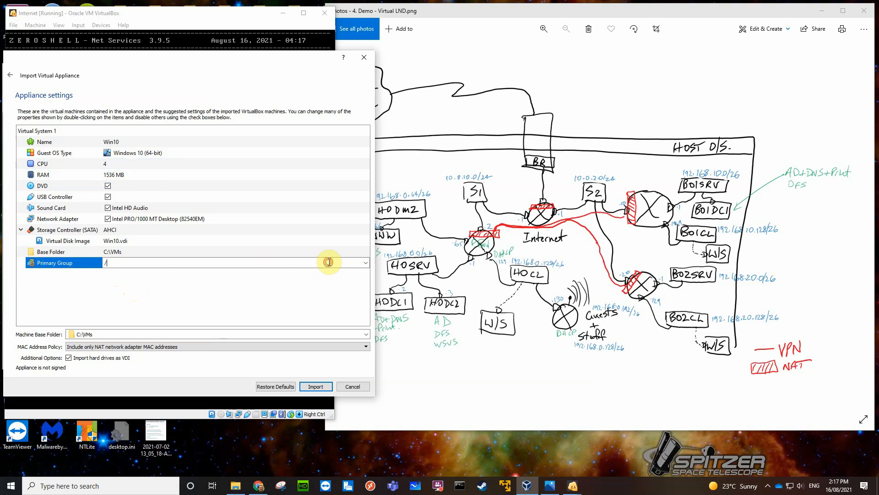
pyautogui.click(366, 262)
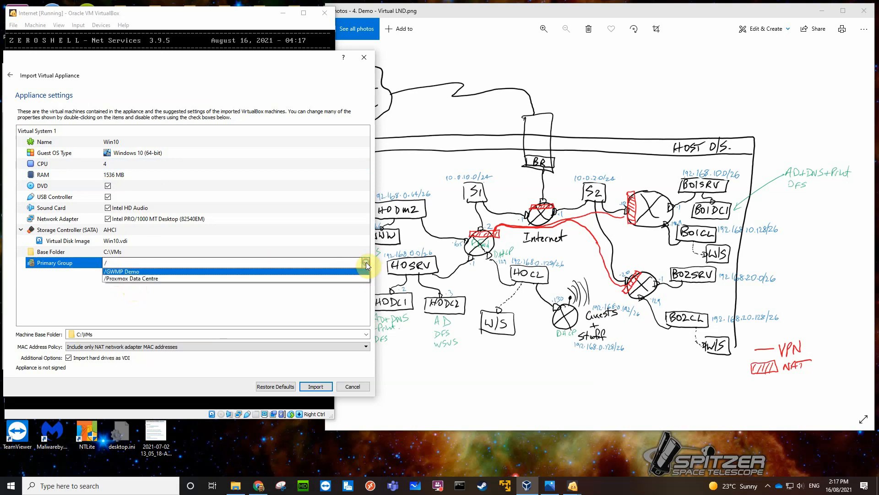
pyautogui.click(125, 272)
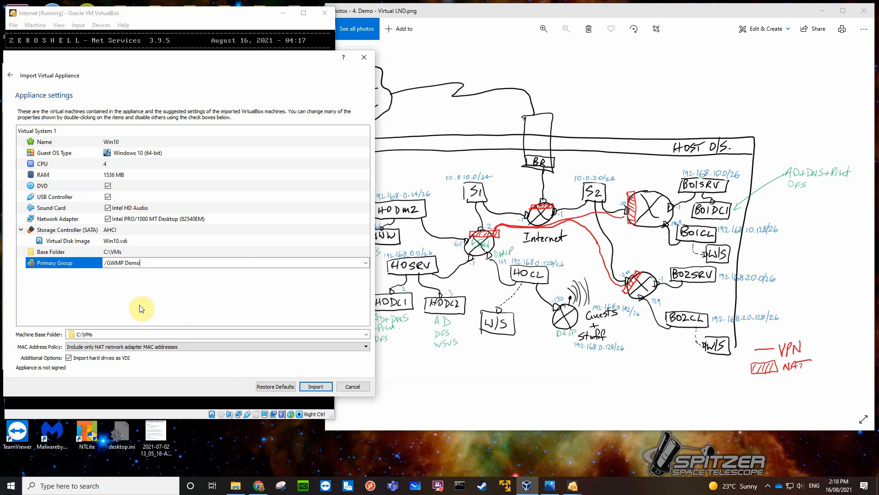
# Set the MAC address policy to generate new MAC addresses for all network adapters and import the appliance.
pyautogui.click(122, 347)
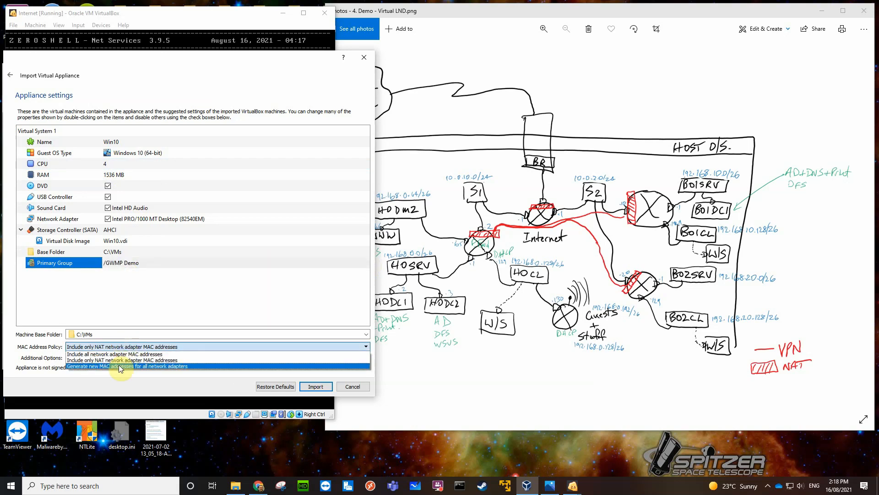
pyautogui.click(120, 368)
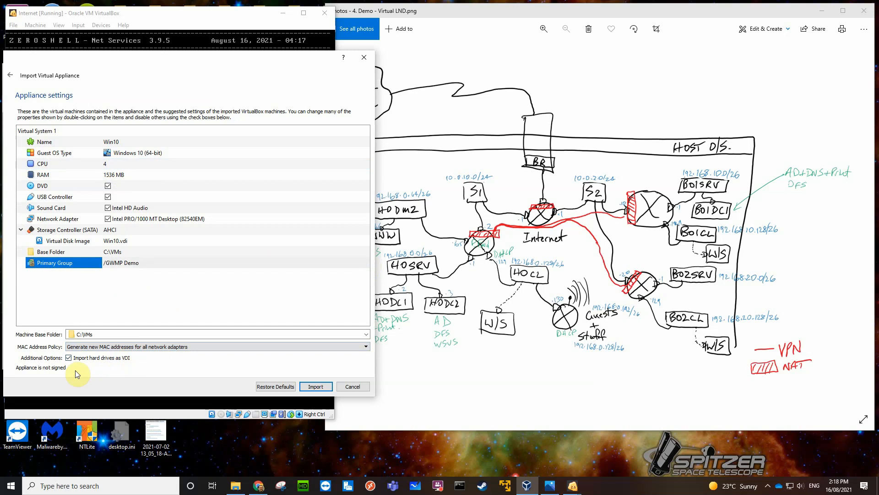
pyautogui.click(314, 386)
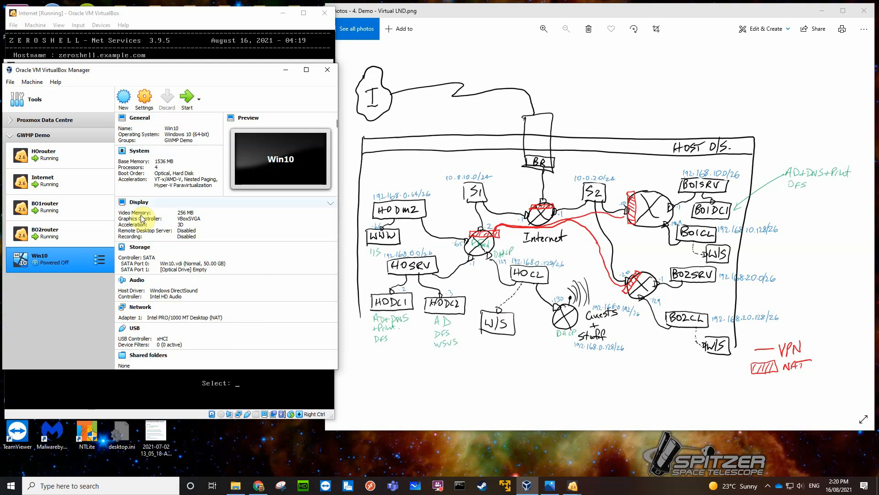
pyautogui.click(141, 310)
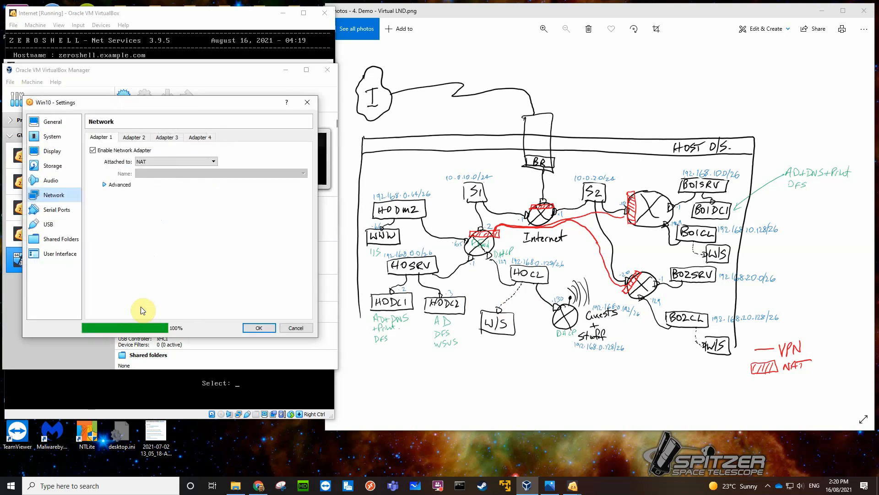
pyautogui.click(158, 160)
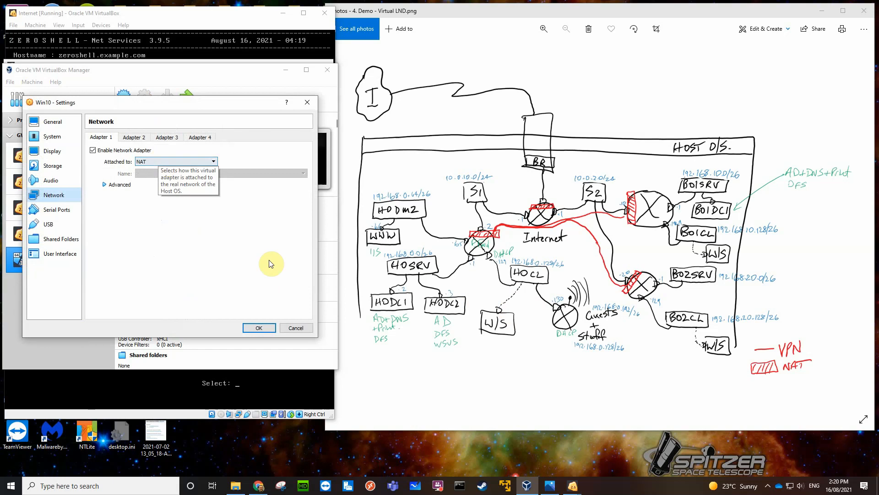
pyautogui.click(273, 275)
pyautogui.click(296, 327)
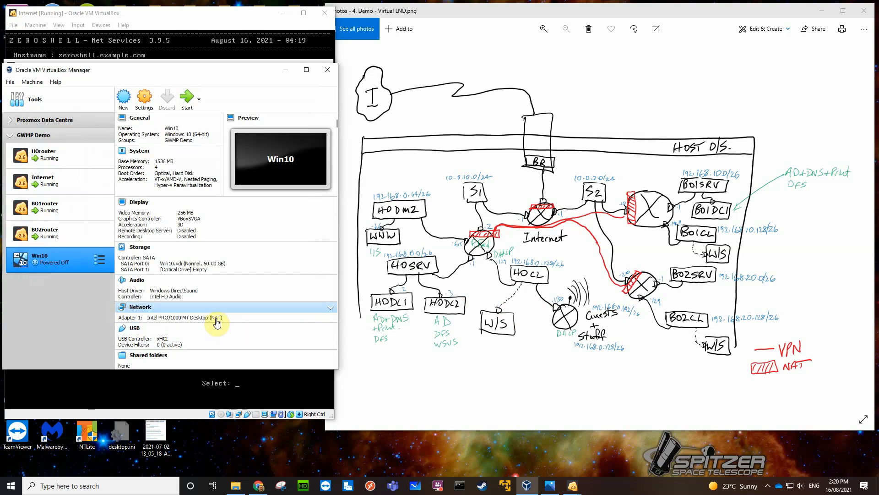
# Attach Adapter 1 of the Win10 virtual machine to the internal network HOclients.
pyautogui.click(216, 317)
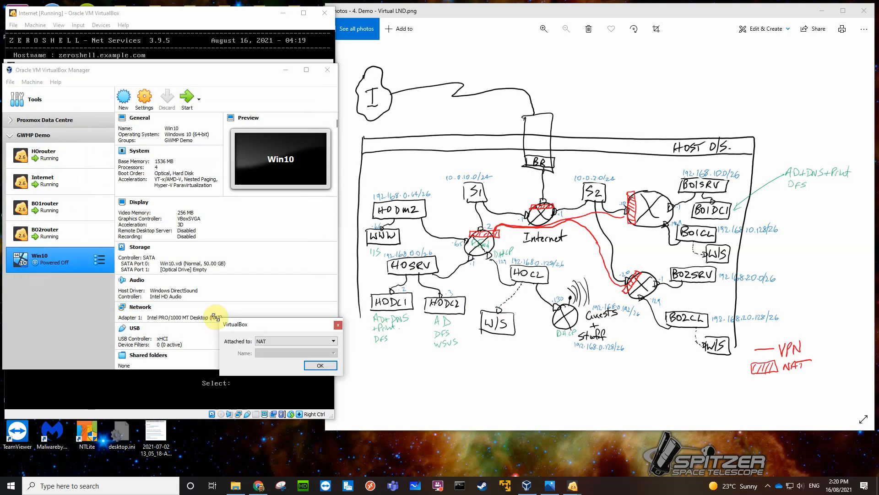
pyautogui.click(333, 342)
pyautogui.click(291, 360)
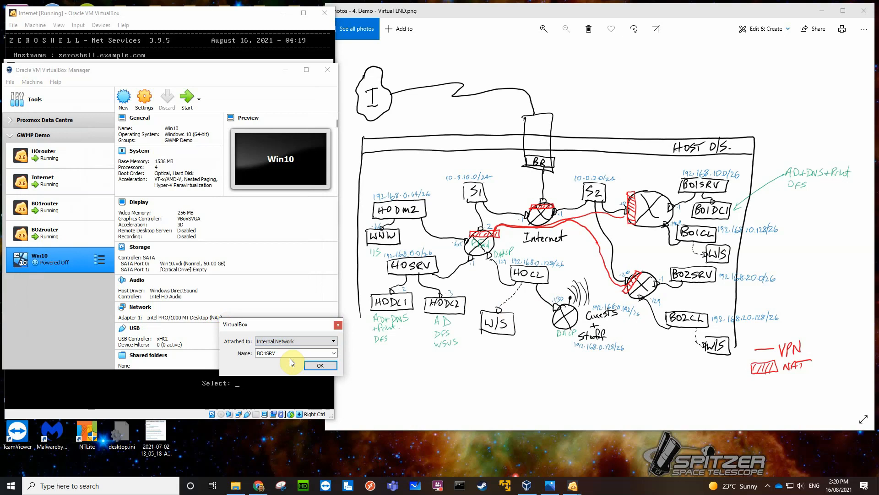
pyautogui.click(333, 353)
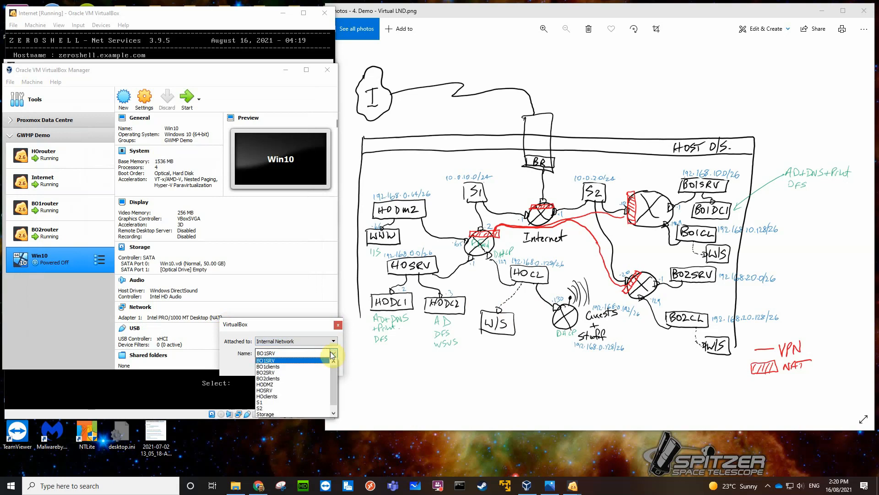
pyautogui.click(279, 395)
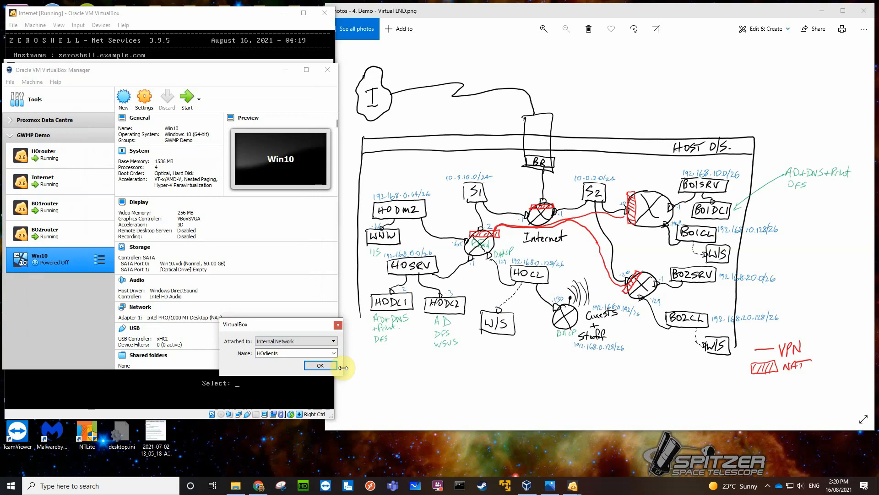
pyautogui.click(323, 368)
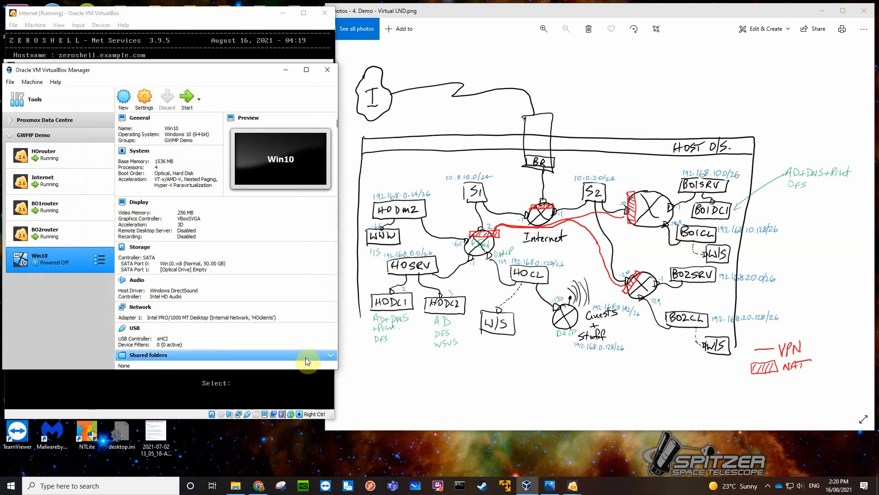
# Start the Win10 virtual machine and move its window so more of the network diagram is uncovered.
pyautogui.click(188, 101)
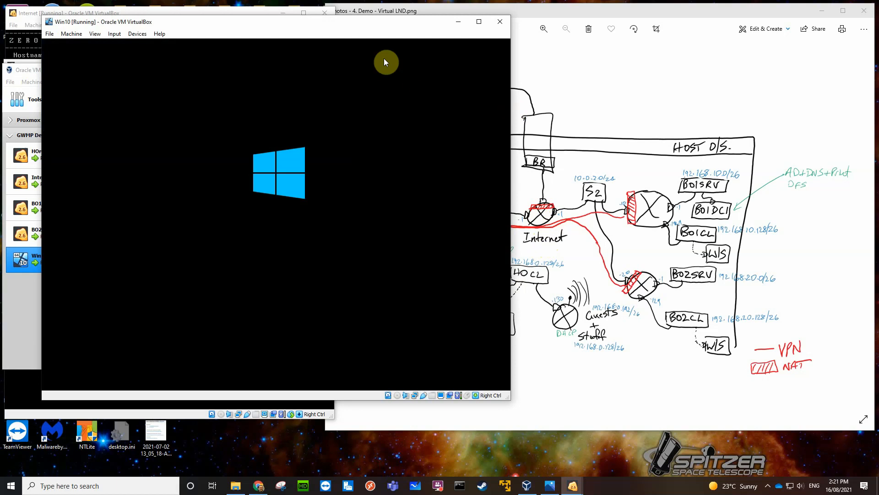
pyautogui.moveTo(367, 29); pyautogui.dragTo(330, 36)
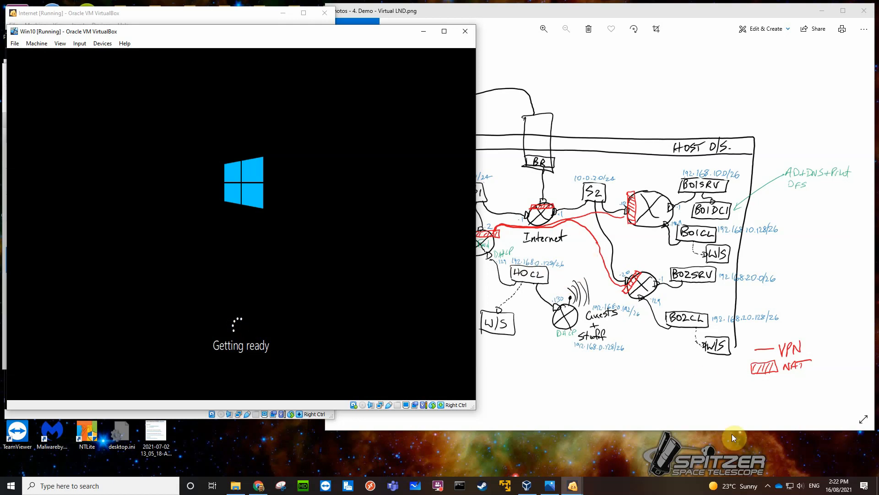
pyautogui.click(768, 487)
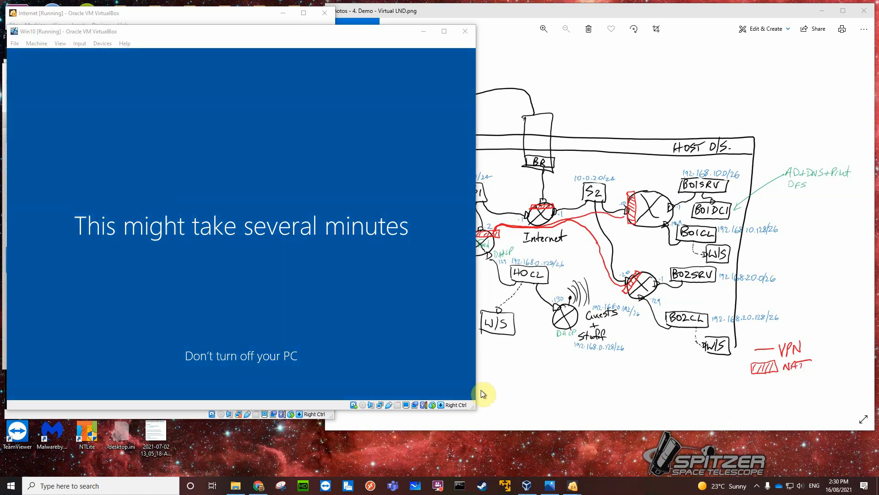
pyautogui.click(767, 485)
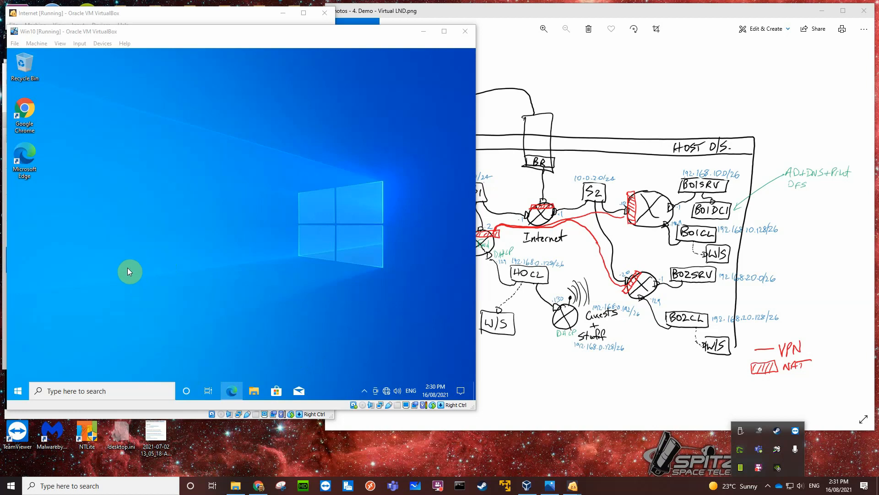
# Dismiss the Microsoft Edge recommendation on the Win10 guest desktop by postponing it.
pyautogui.click(18, 390)
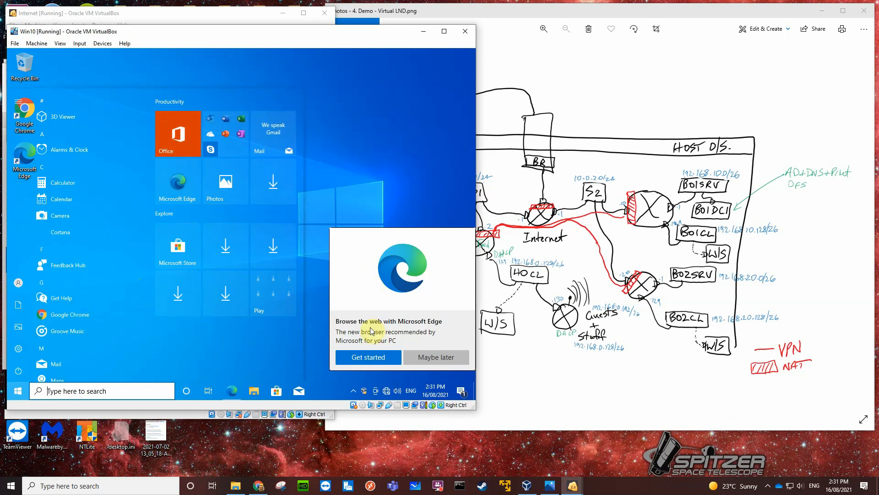
pyautogui.click(435, 357)
pyautogui.click(435, 358)
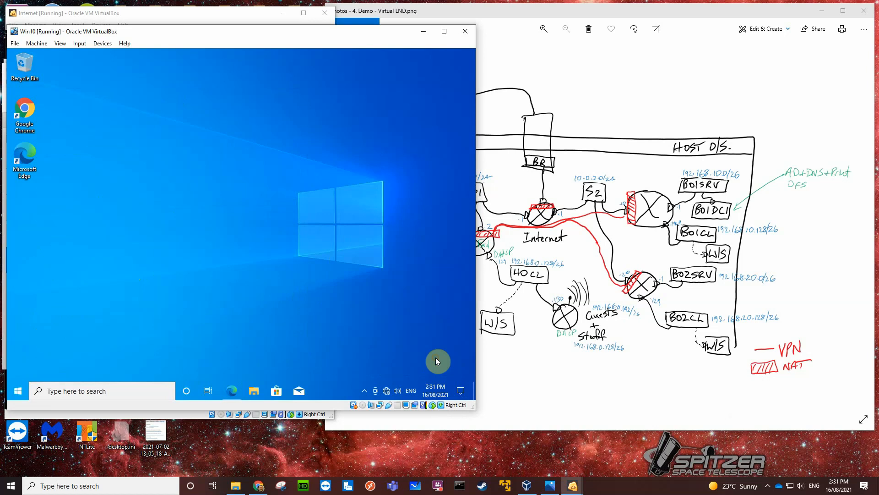
# Open Device Manager in the Win10 guest and expand the display adapters category.
pyautogui.rightClick(18, 395)
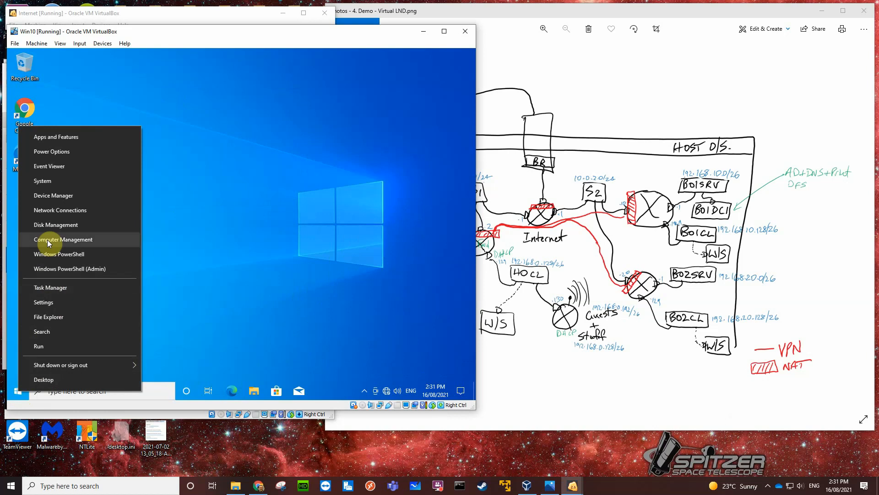
pyautogui.click(59, 196)
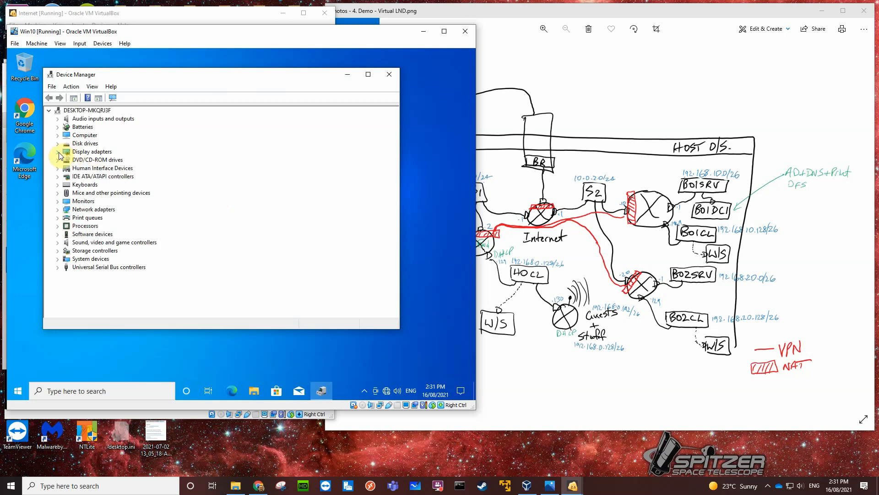
pyautogui.click(59, 153)
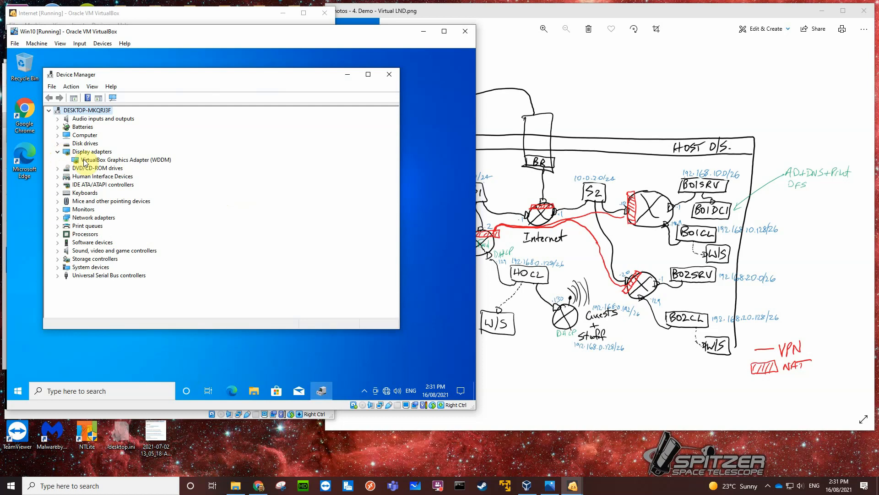
# Replace the VirtualBox Graphics Adapter (WDDM) driver with Microsoft Basic Display Adapter from the available drivers, and close Device Manager.
pyautogui.click(114, 162)
pyautogui.rightClick(115, 162)
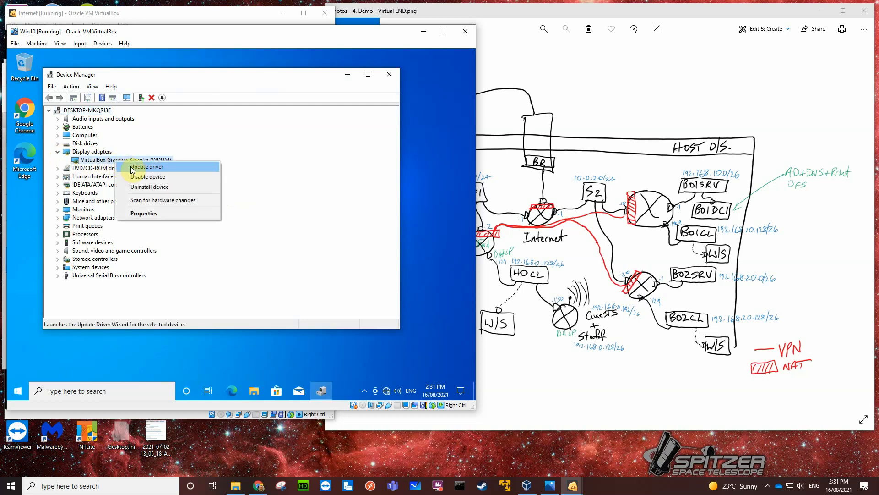
pyautogui.click(133, 169)
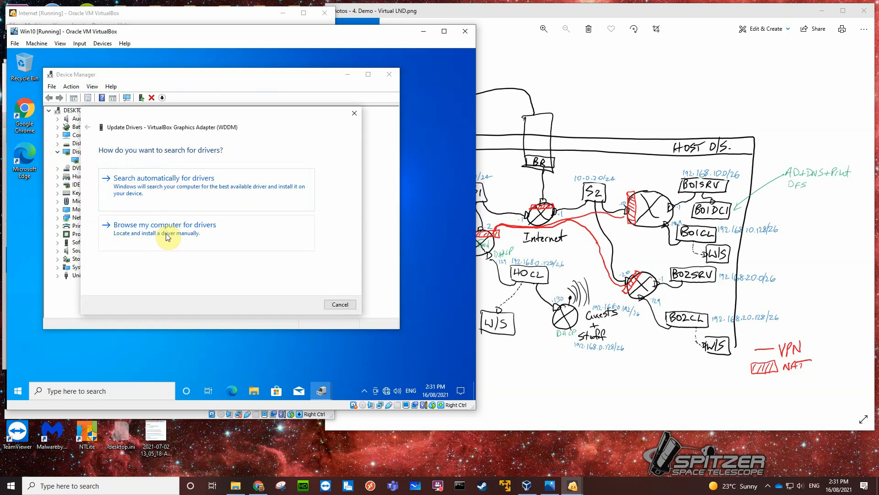
pyautogui.click(168, 236)
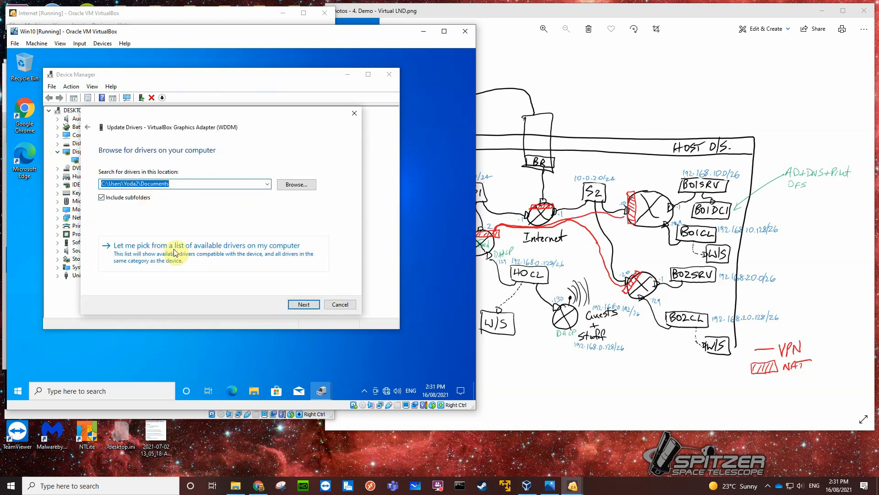
pyautogui.click(175, 253)
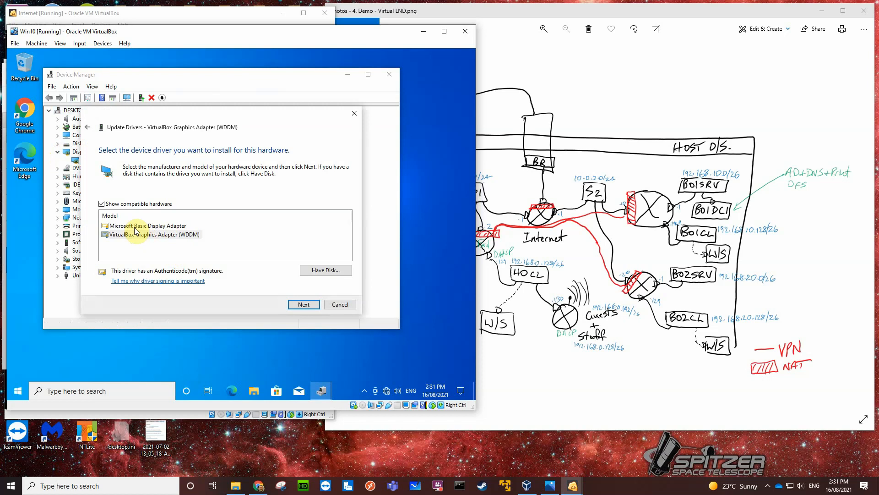
pyautogui.click(151, 227)
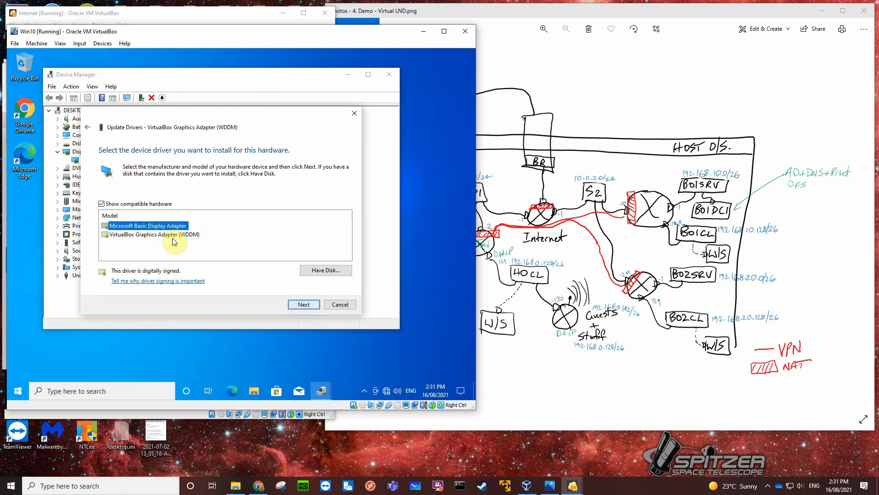
pyautogui.click(304, 304)
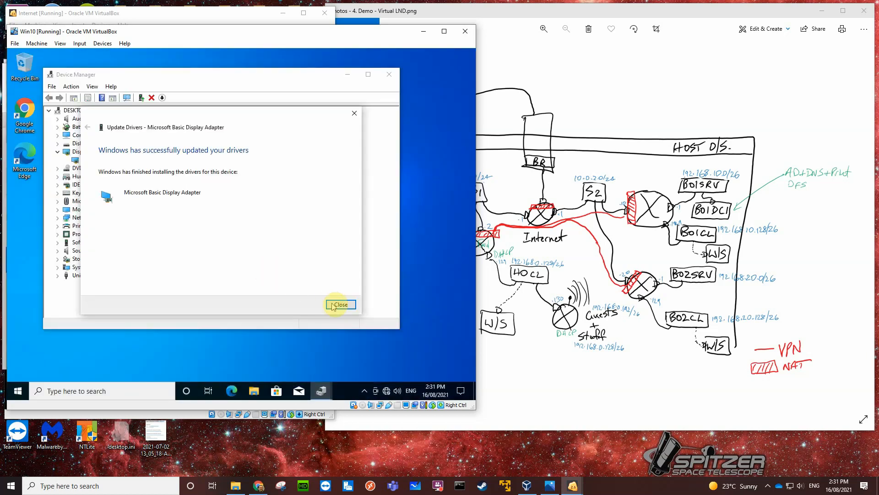
pyautogui.click(341, 305)
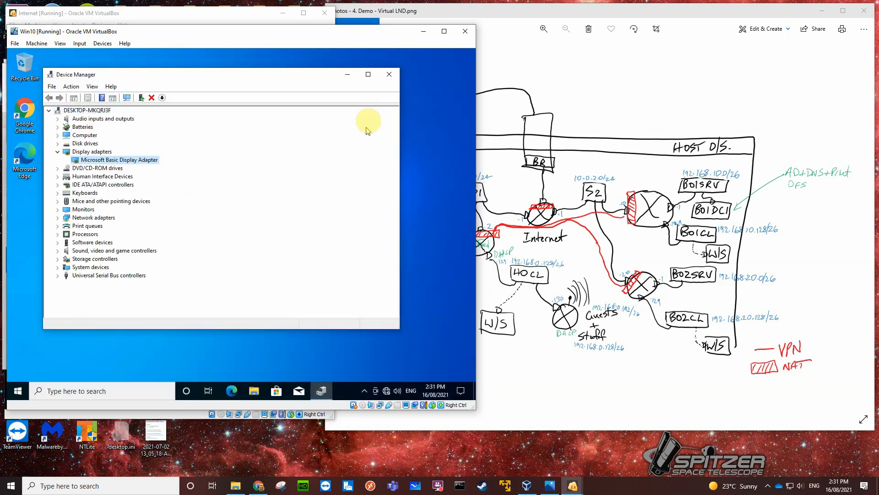
pyautogui.click(389, 80)
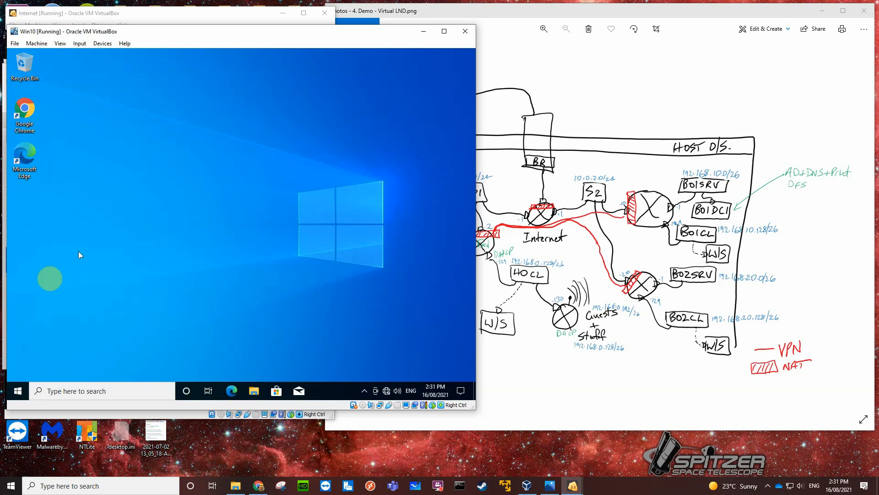
# Check how the guest's Start menu displays with the new driver, and check its network connection status.
pyautogui.click(18, 390)
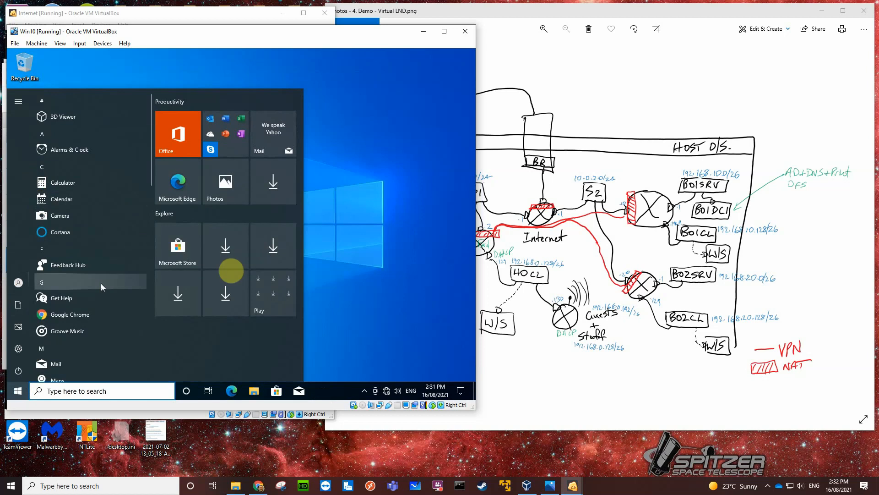
pyautogui.click(365, 234)
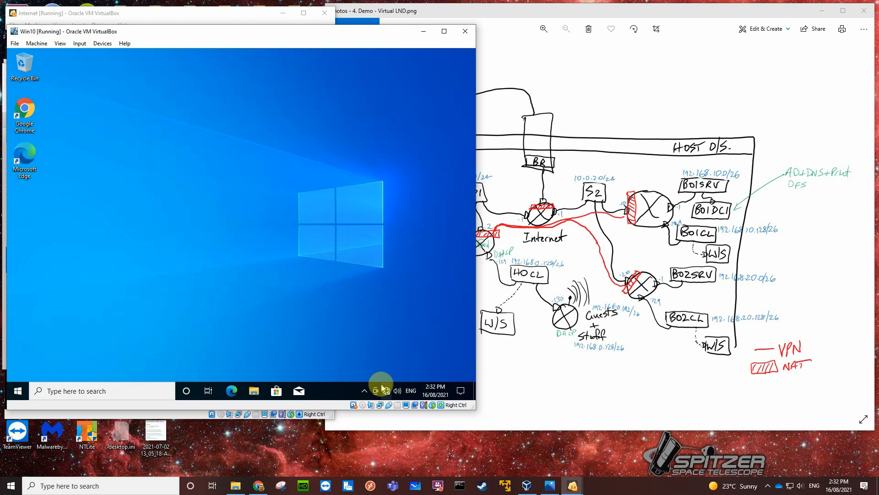
pyautogui.moveTo(382, 388)
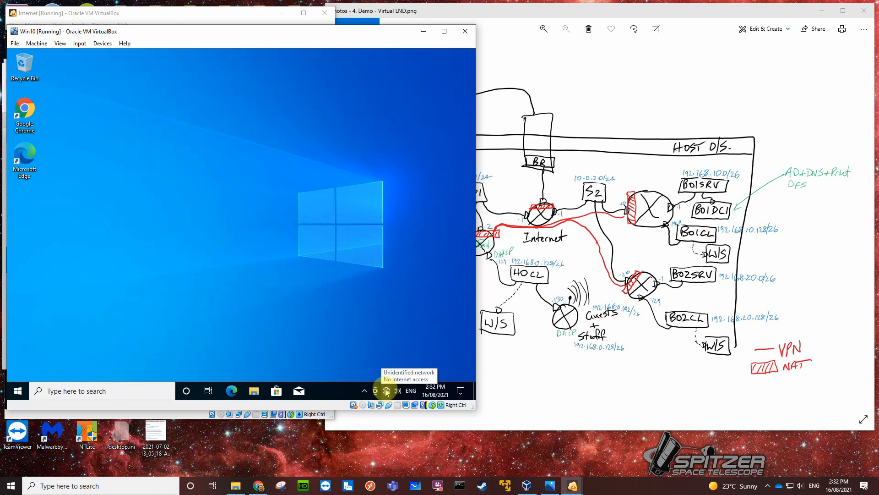
# Open the properties of the Win10 guest's Ethernet adapter and disable QoS Packet Scheduler and Internet Protocol Version 6 (TCP/IPv6).
pyautogui.rightClick(387, 392)
pyautogui.click(387, 372)
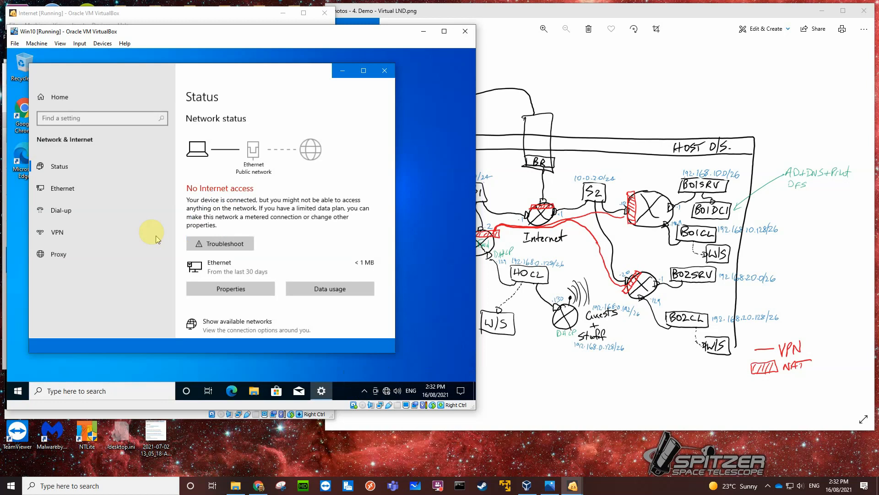
pyautogui.click(56, 189)
pyautogui.click(217, 186)
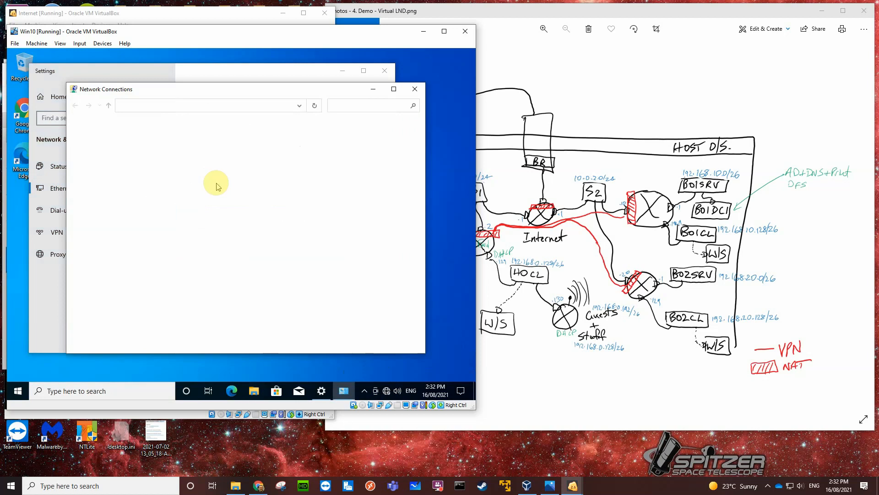
pyautogui.rightClick(127, 151)
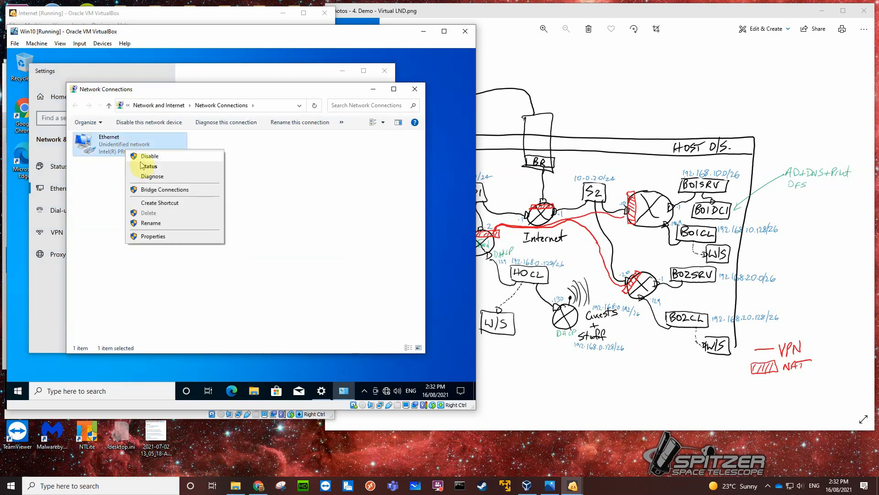
pyautogui.click(156, 237)
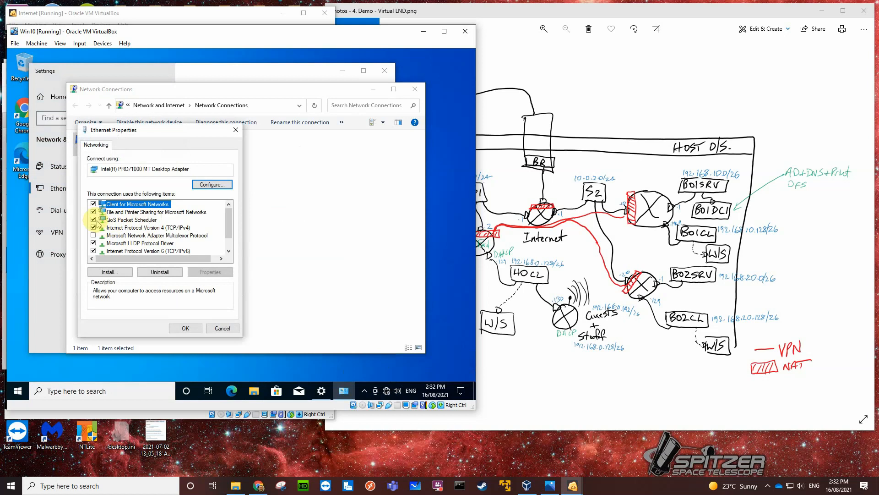
pyautogui.click(93, 220)
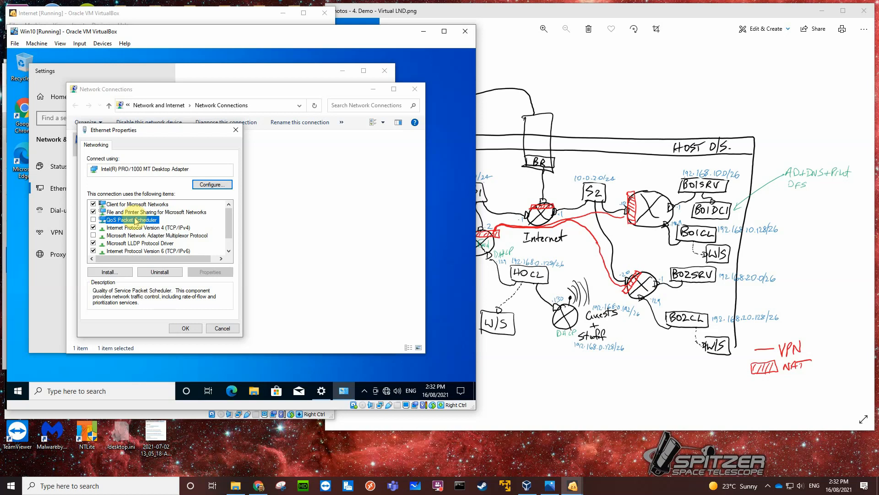
pyautogui.click(94, 251)
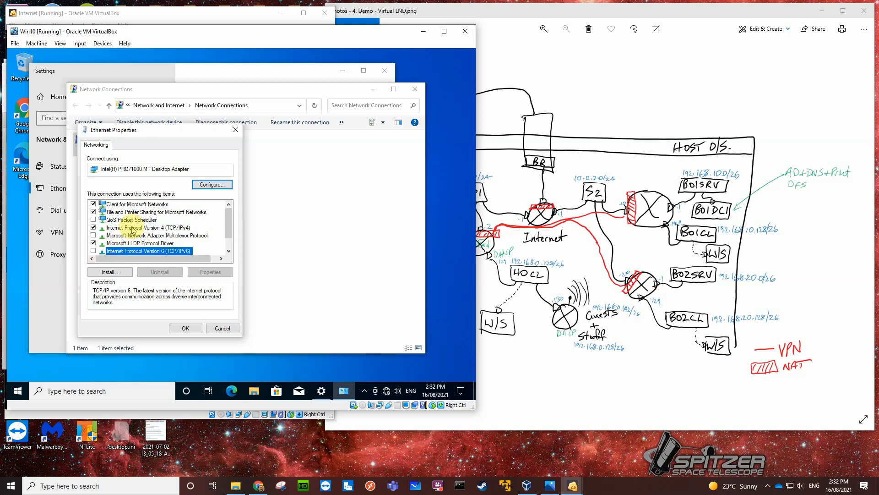
# Give the adapter static IPv4 address 192.168.0.131, mask 255.255.255.192, gateway 192.168.0.129 and preferred DNS 8.8.8.8, and close its properties.
pyautogui.click(132, 229)
pyautogui.click(196, 273)
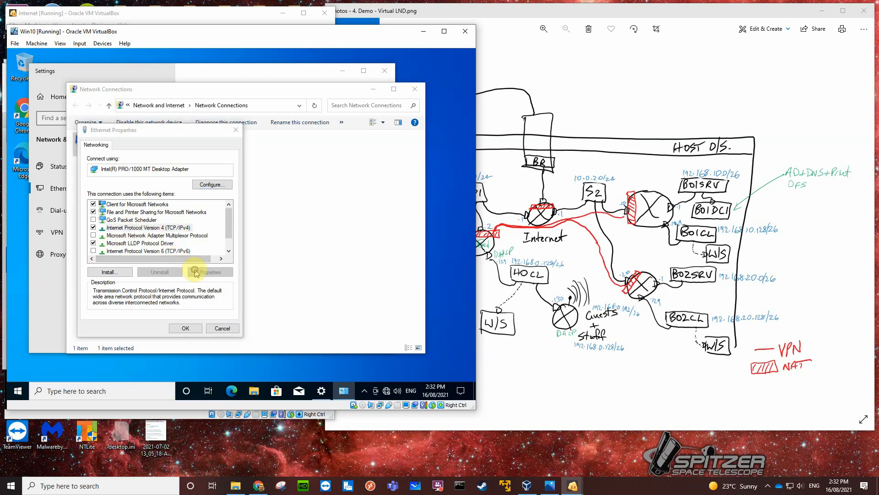
pyautogui.click(111, 230)
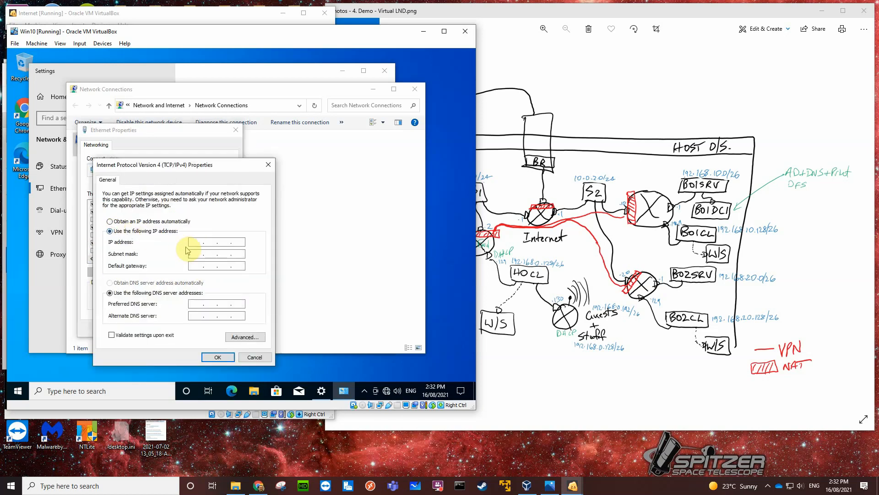
pyautogui.click(196, 242)
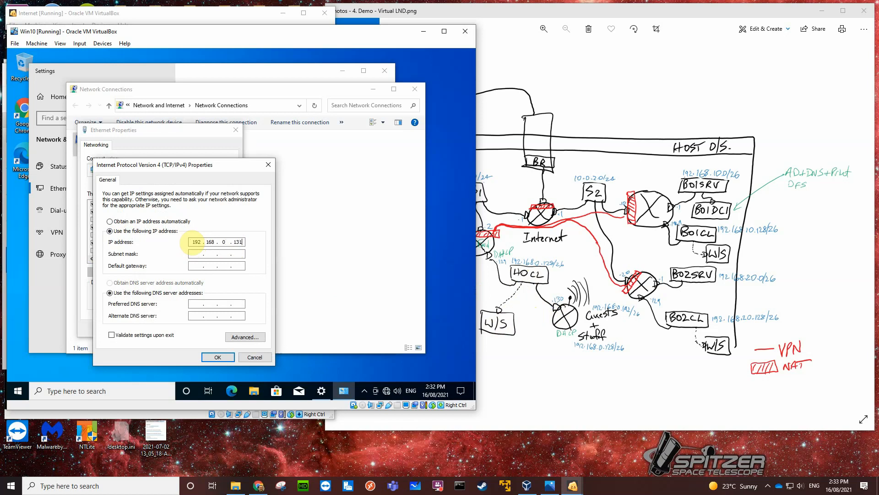
pyautogui.click(196, 253)
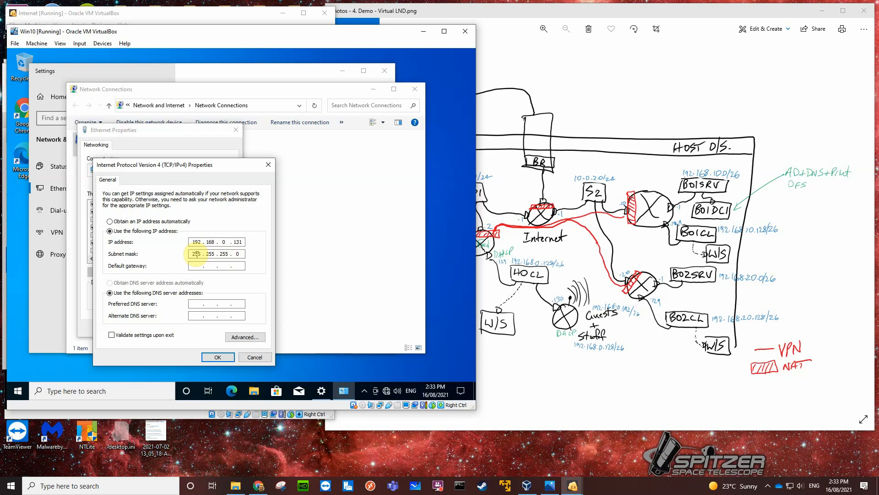
pyautogui.doubleClick(236, 251)
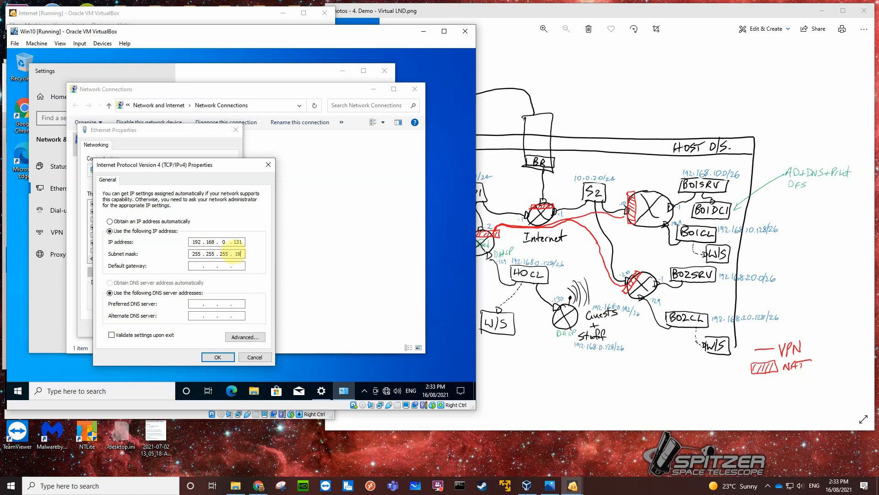
pyautogui.click(197, 266)
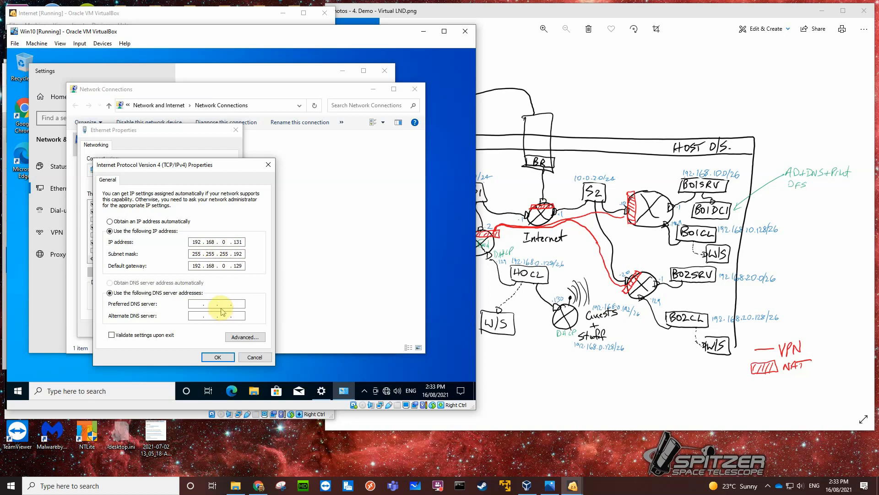
pyautogui.click(196, 304)
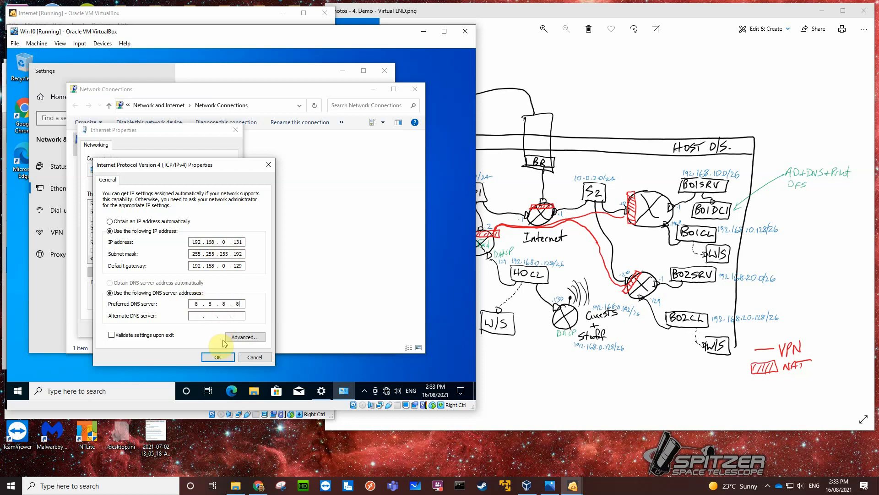
pyautogui.click(219, 357)
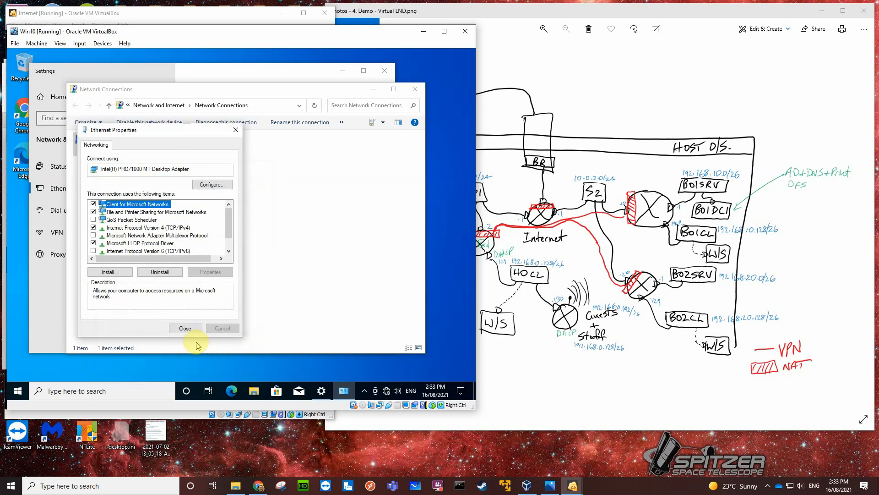
pyautogui.click(185, 329)
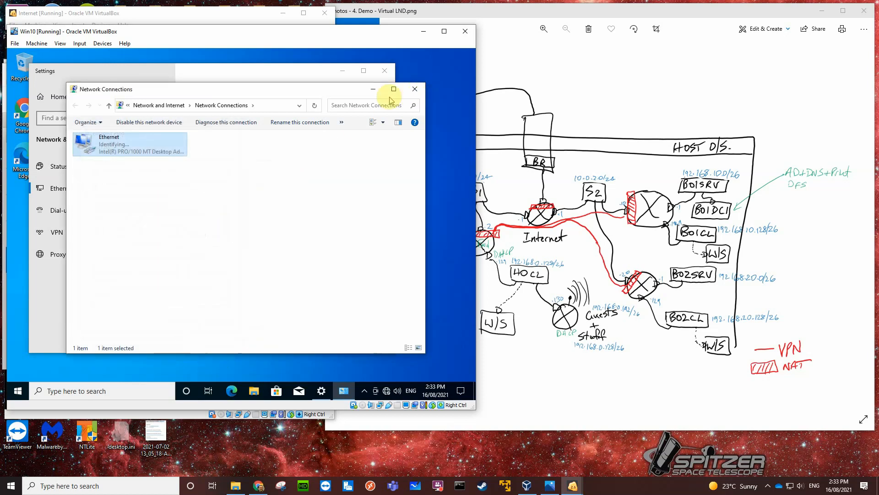
# Close Network Connections, allow the PC to be discoverable on the network, and close Settings.
pyautogui.click(413, 90)
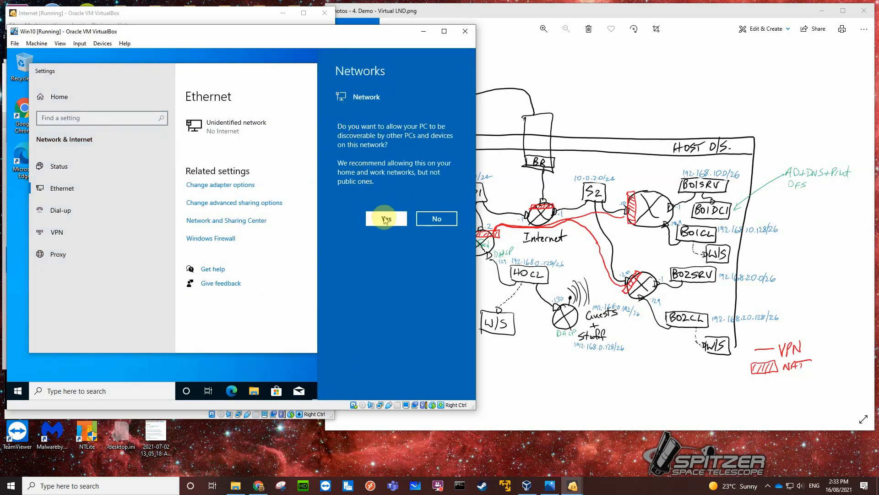
pyautogui.click(380, 218)
pyautogui.click(383, 71)
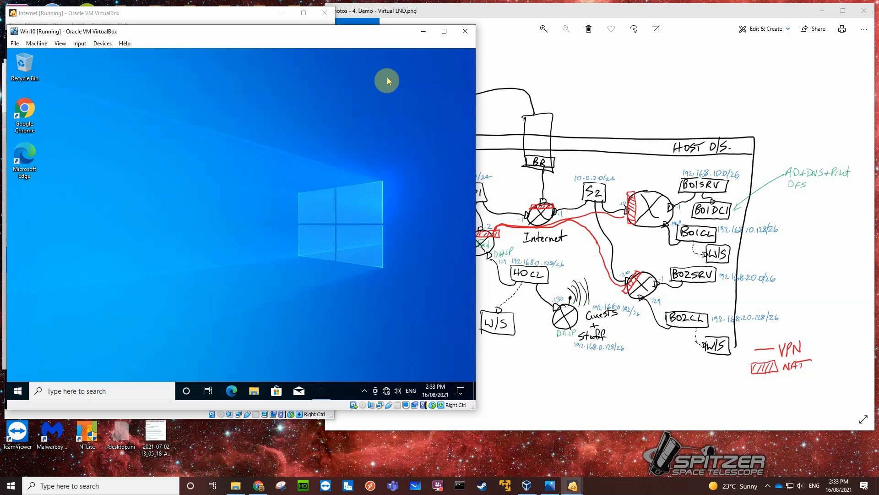
# Find Command Prompt in the guest with the search term cmd and pin it to the taskbar.
pyautogui.click(68, 391)
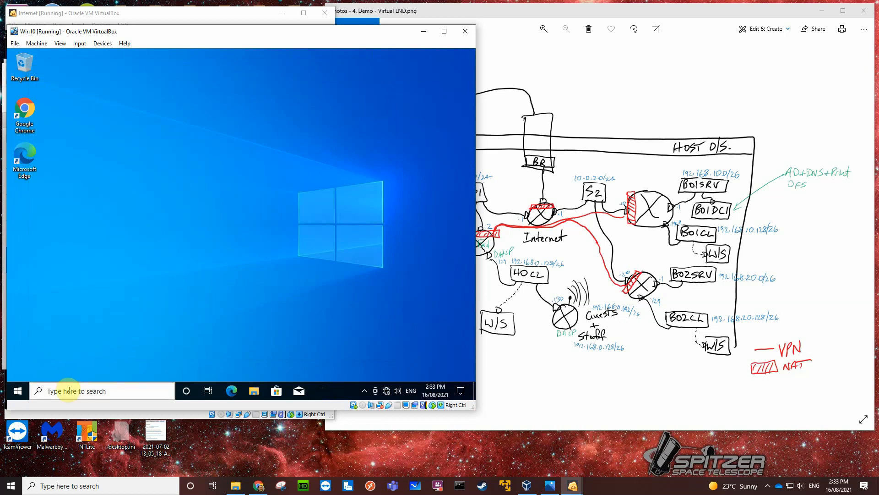
pyautogui.write('cmd')
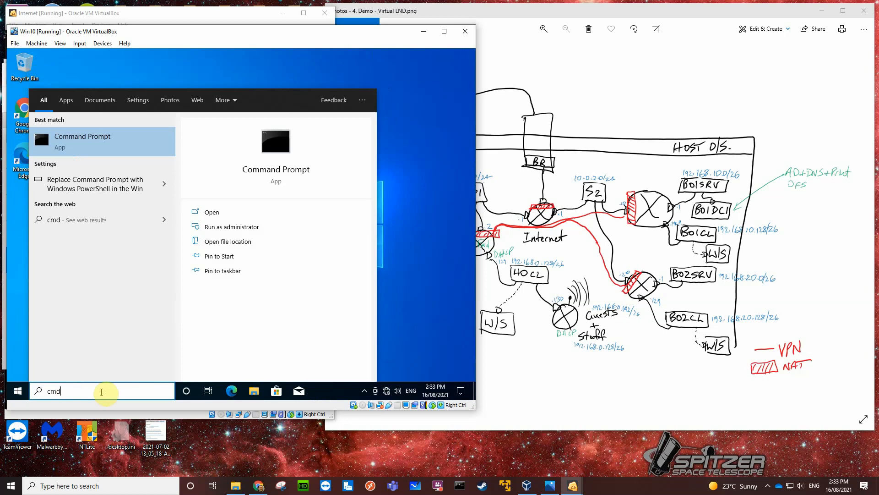
pyautogui.click(217, 272)
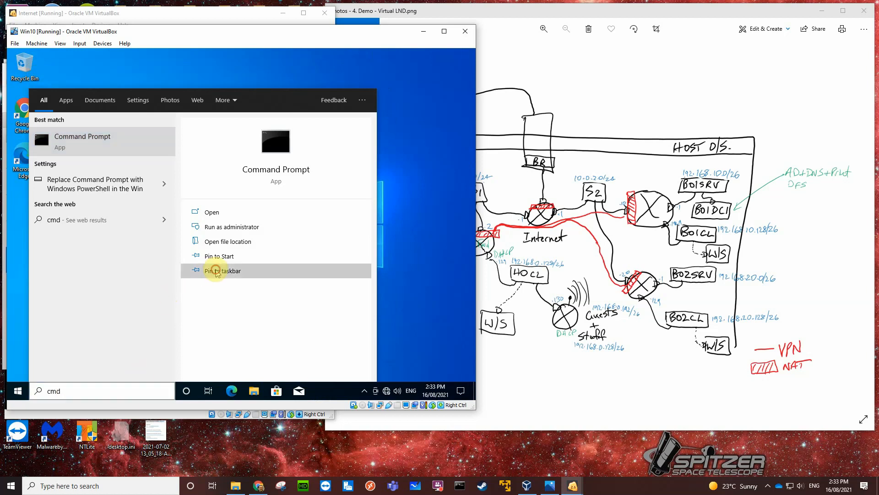
pyautogui.click(385, 238)
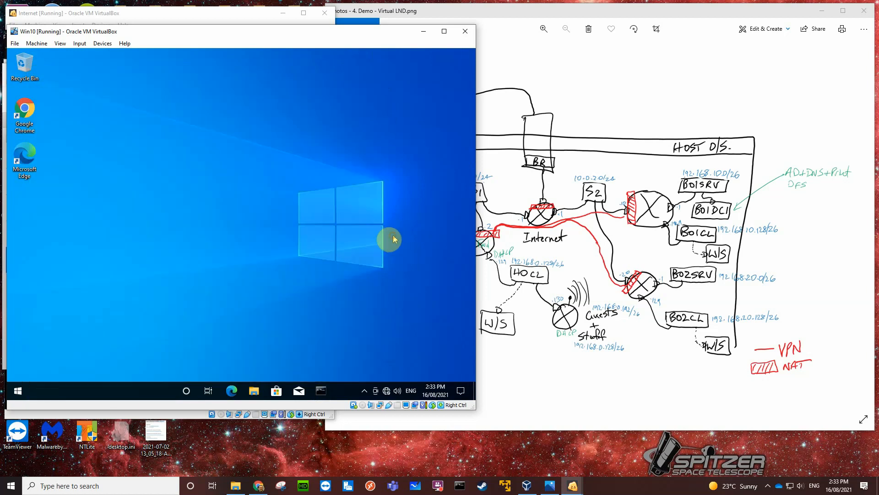
# Run ipconfig /all in the guest's Command Prompt and ping the gateway at 192.168.0.129.
pyautogui.click(321, 391)
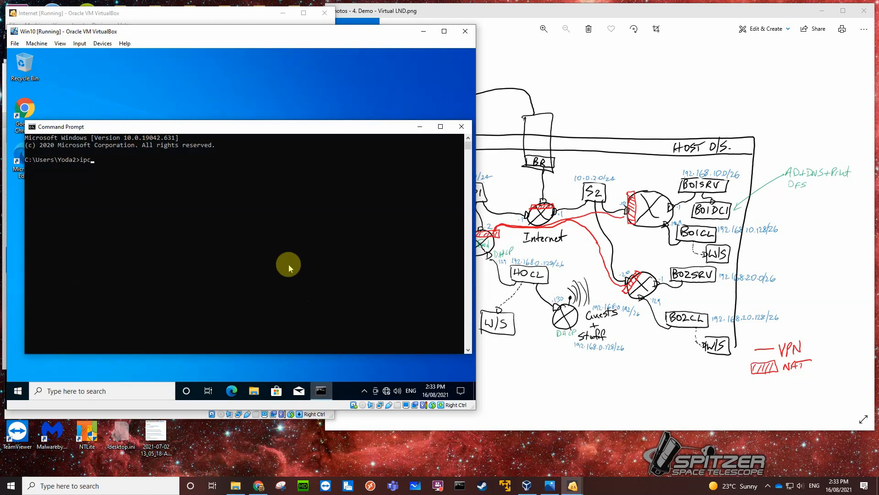
pyautogui.write('ipconfig /all')
pyautogui.press('Return')
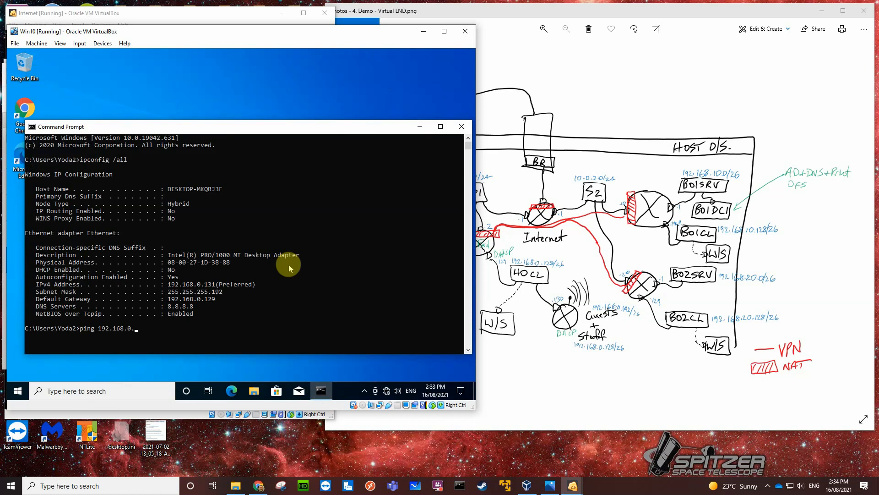
pyautogui.press('Return')
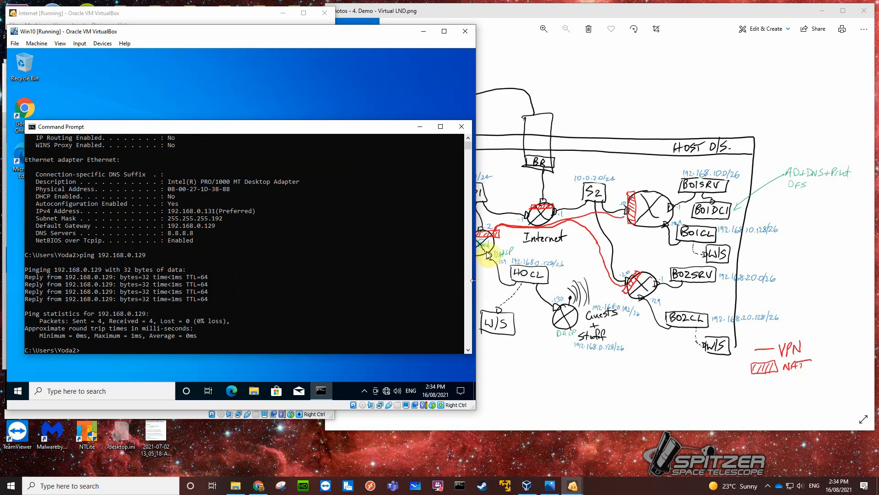
# Launch Google Chrome in the guest and browse to 192.168.0.129 in a new tab.
pyautogui.click(27, 109)
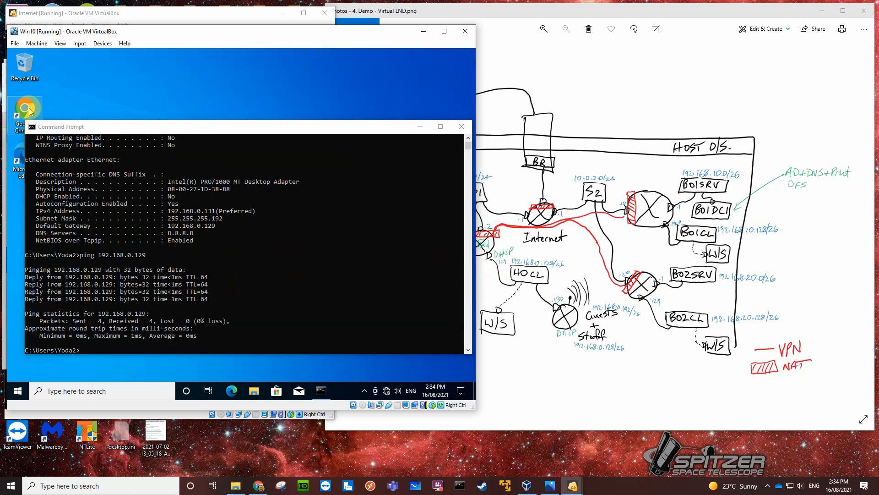
pyautogui.doubleClick(30, 110)
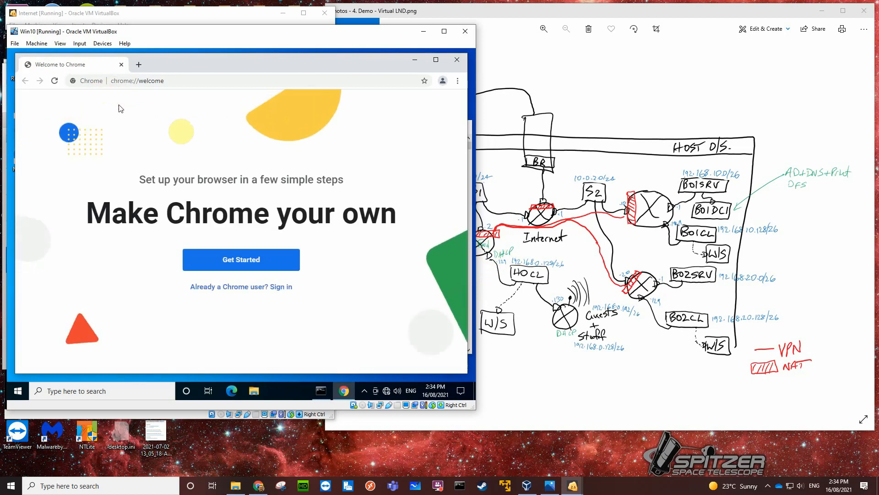
pyautogui.click(180, 80)
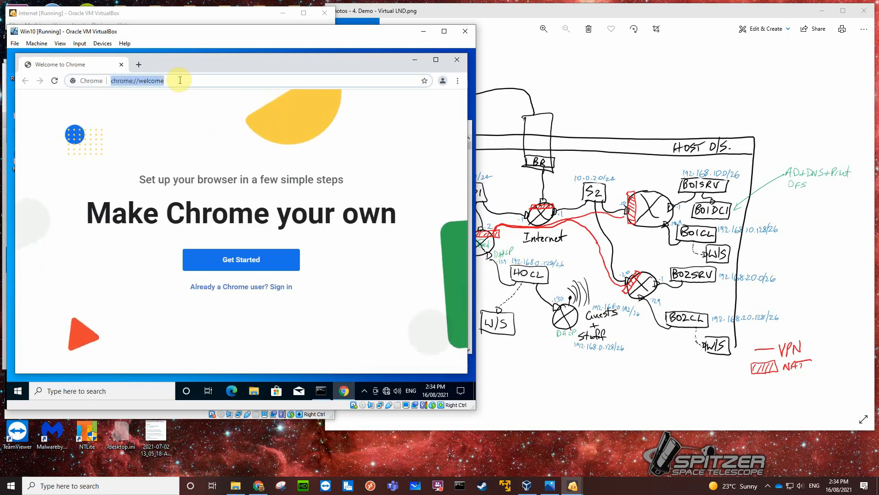
pyautogui.click(139, 65)
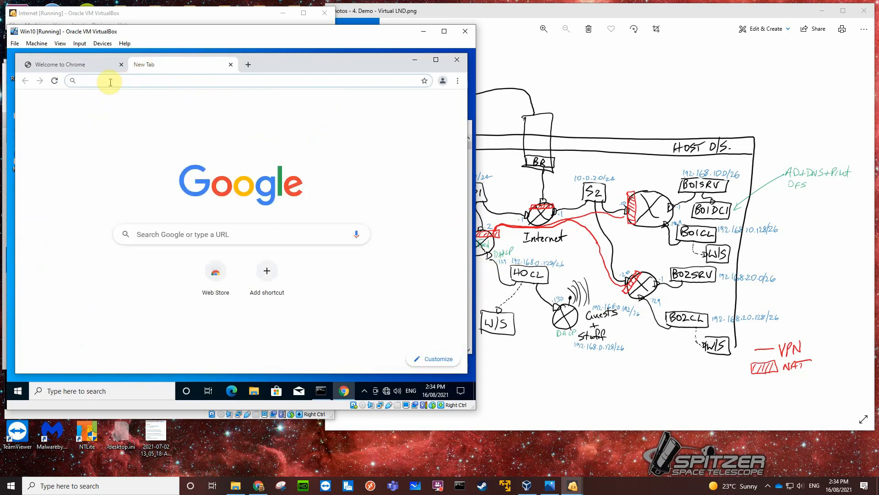
pyautogui.write('192.16')
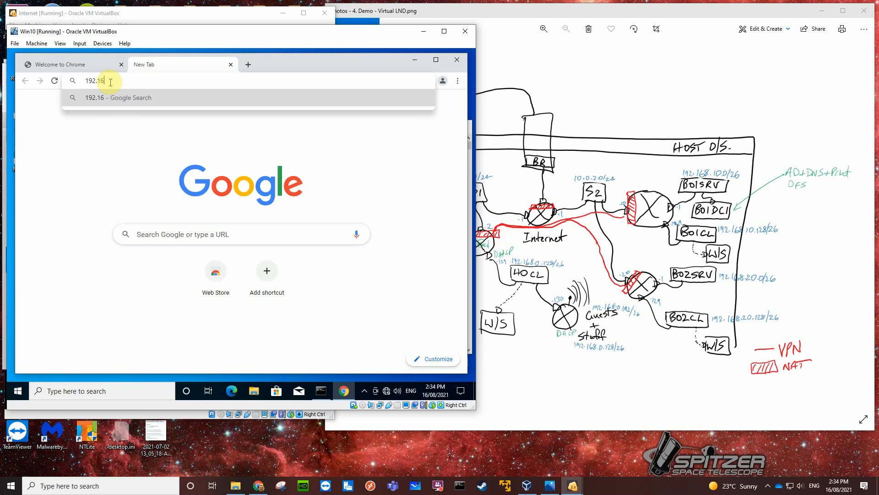
pyautogui.write('8.0.129')
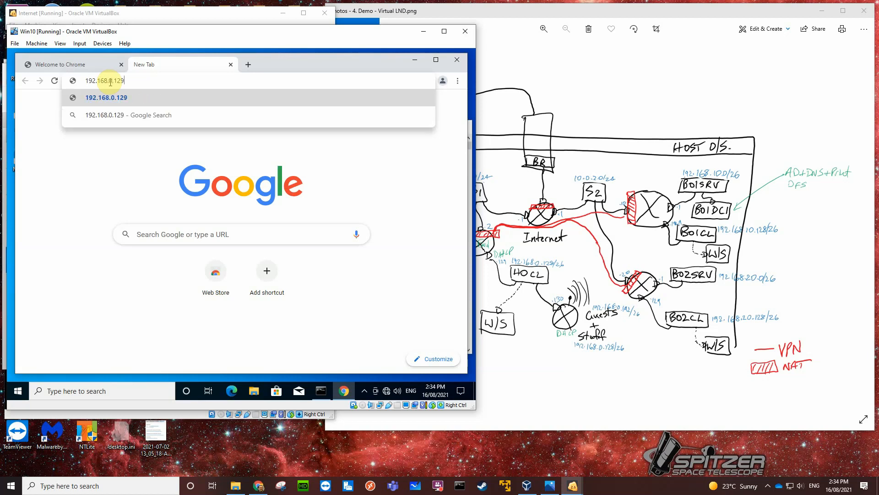
pyautogui.press('Return')
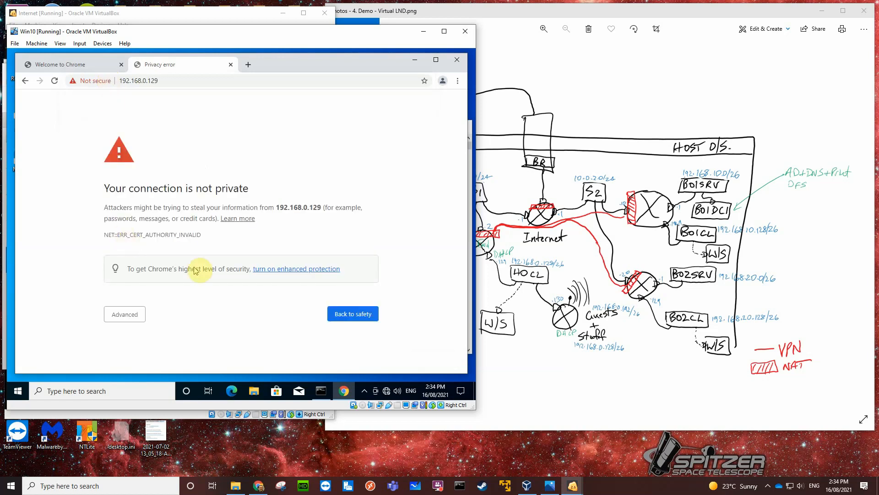
# Bypass the certificate privacy warning and proceed to the unsafe 192.168.0.129 site.
pyautogui.click(126, 315)
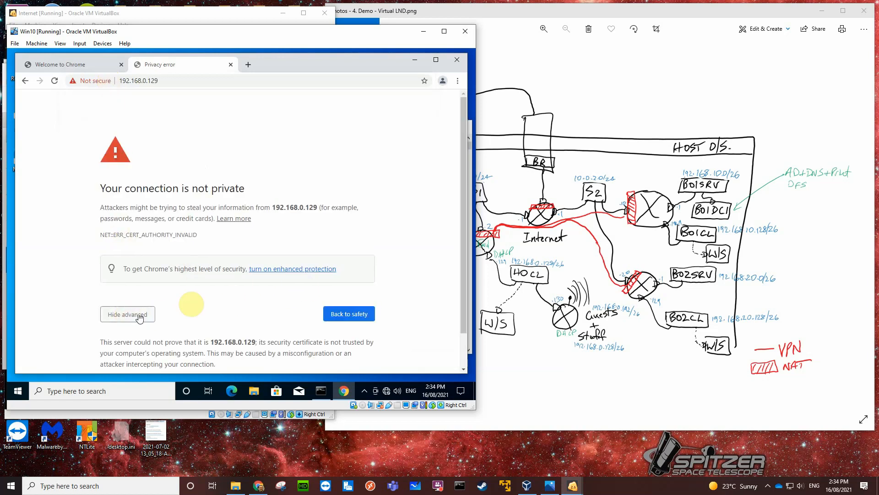
pyautogui.scroll(-1, 202, 303)
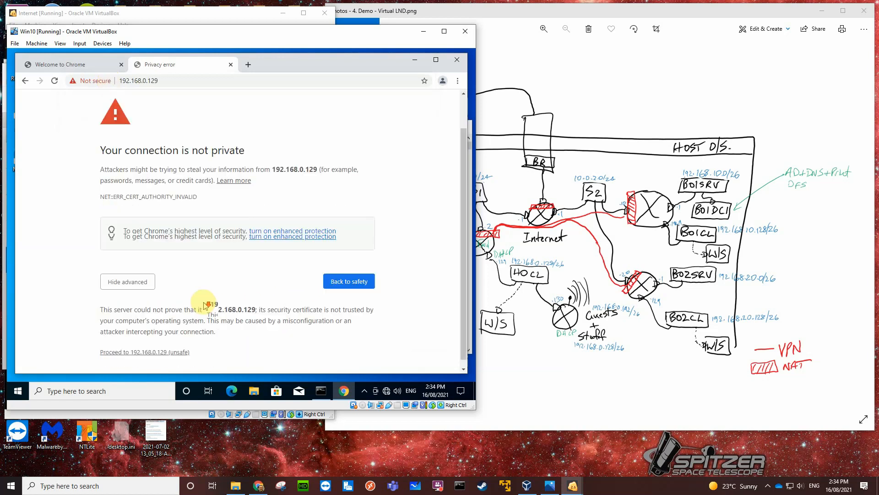
pyautogui.click(148, 345)
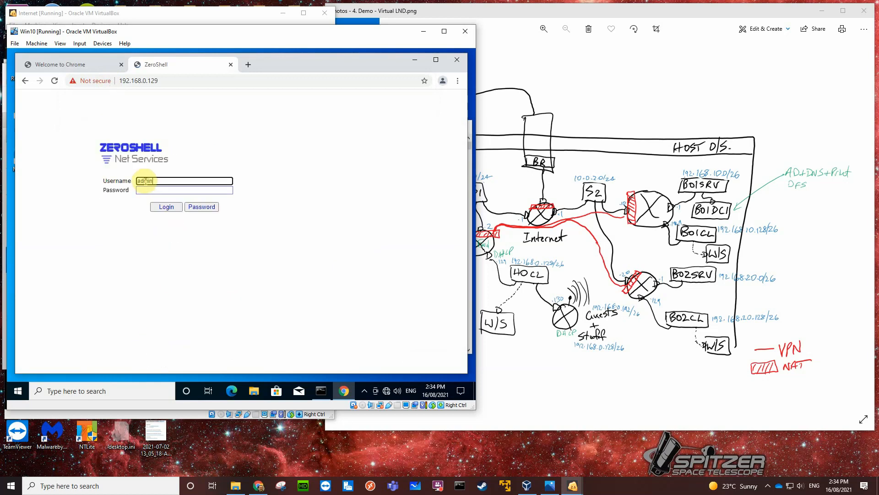
# Log in to the ZeroShell web interface as admin with the account password.
pyautogui.click(143, 191)
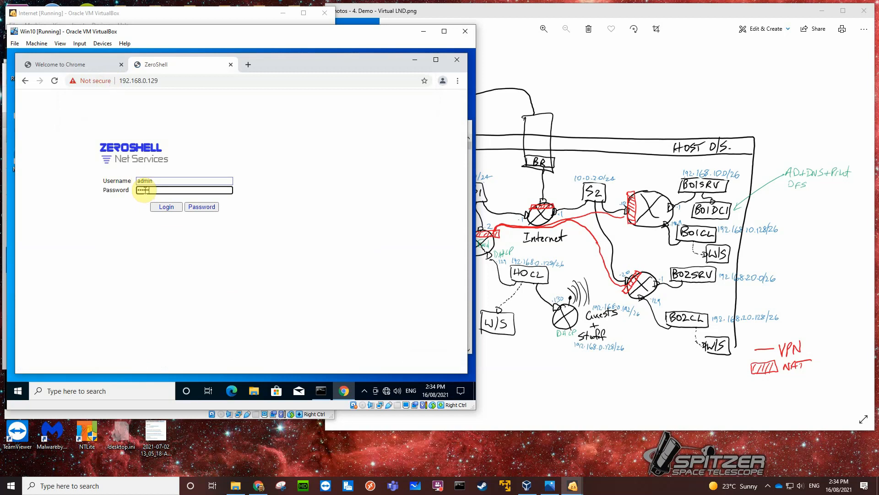
pyautogui.click(166, 207)
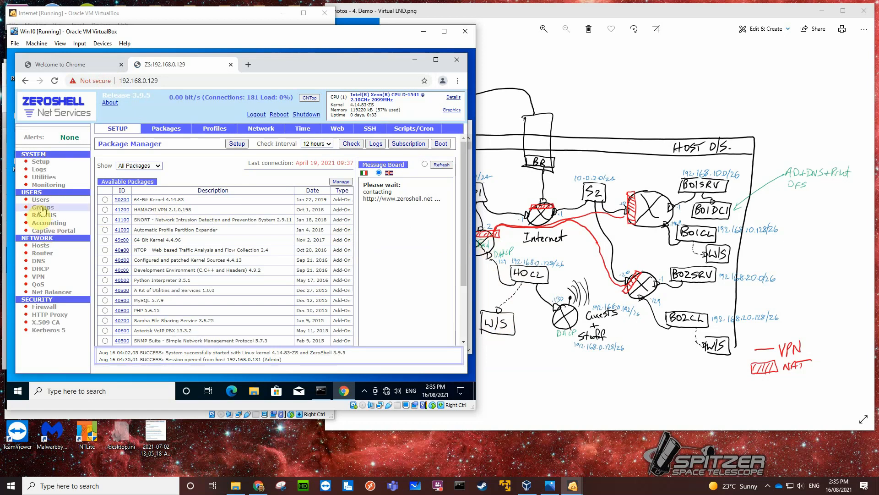
# Enable Network Address Translation on interface ETH00 in the router settings and save it.
pyautogui.click(43, 254)
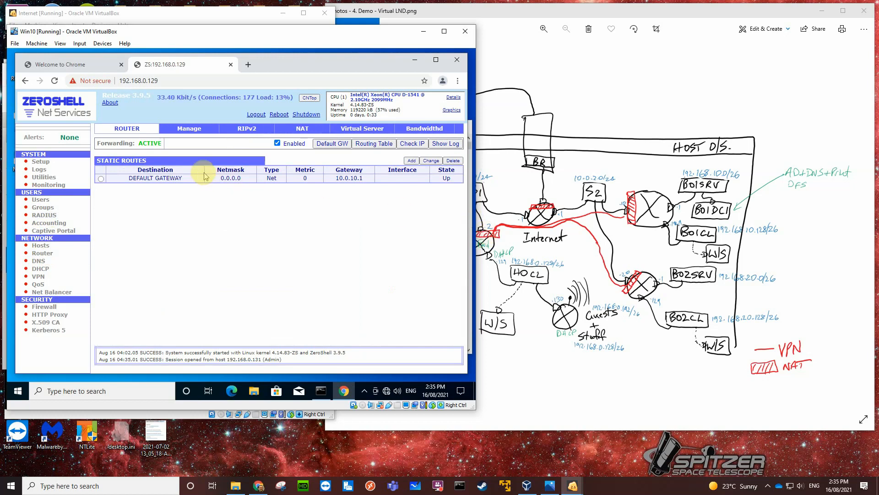
pyautogui.click(299, 130)
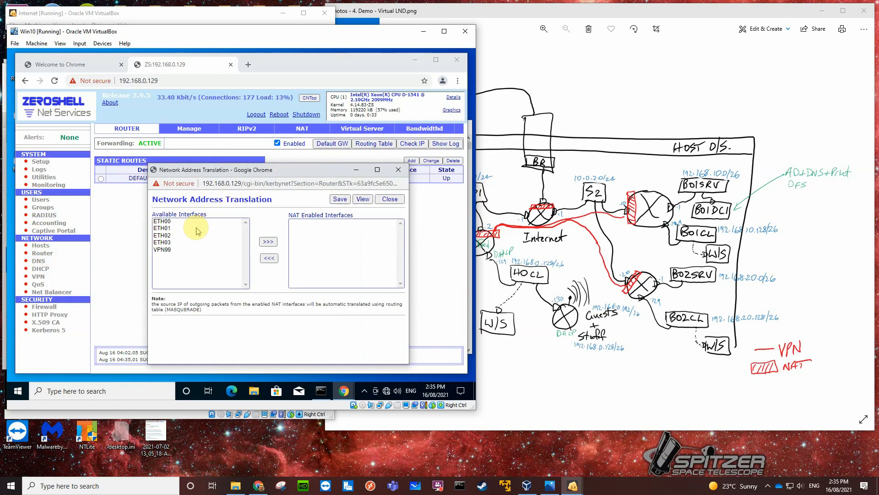
pyautogui.click(167, 221)
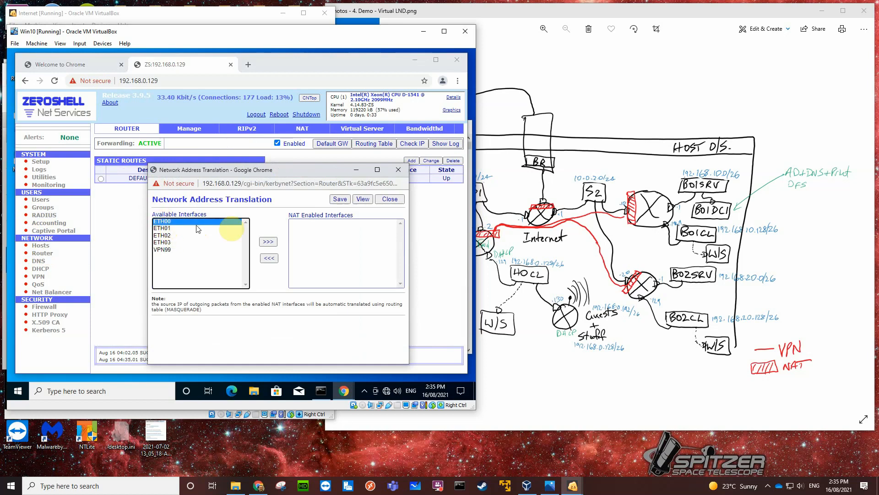
pyautogui.click(268, 242)
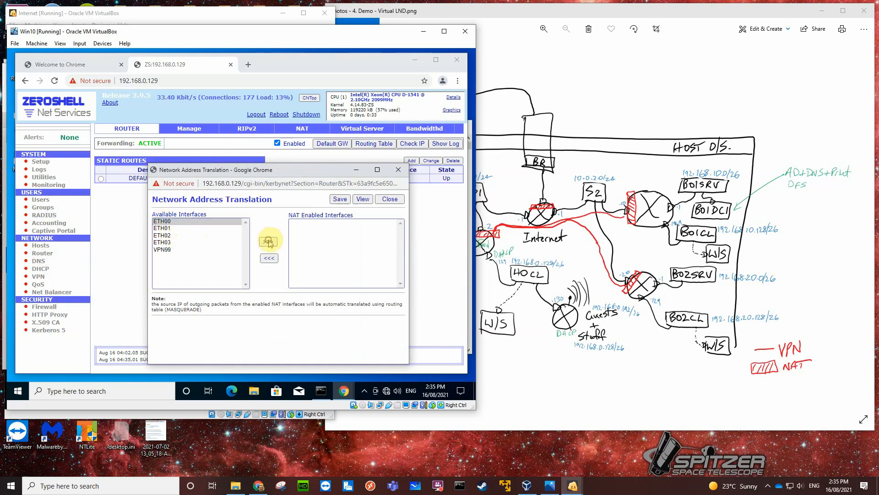
pyautogui.click(344, 202)
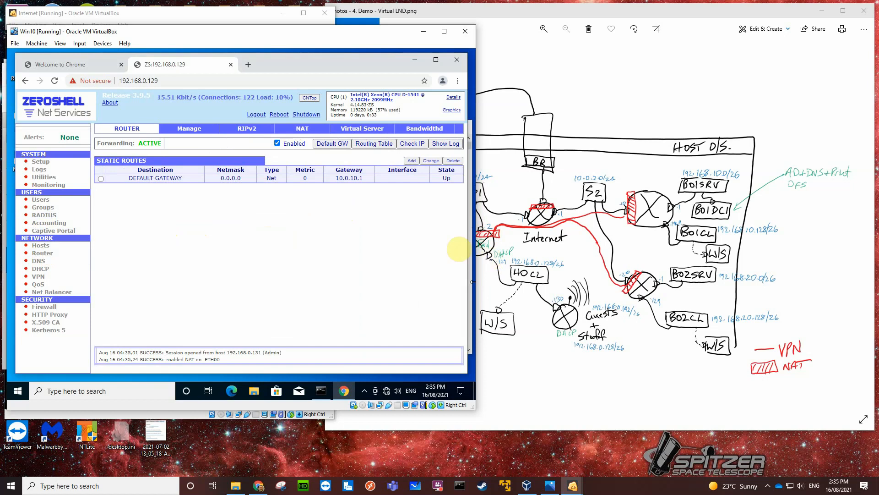
# Create a new DHCP subnet from the available network 192.168.0.128/255.255.255.192 on ETH03.
pyautogui.click(44, 270)
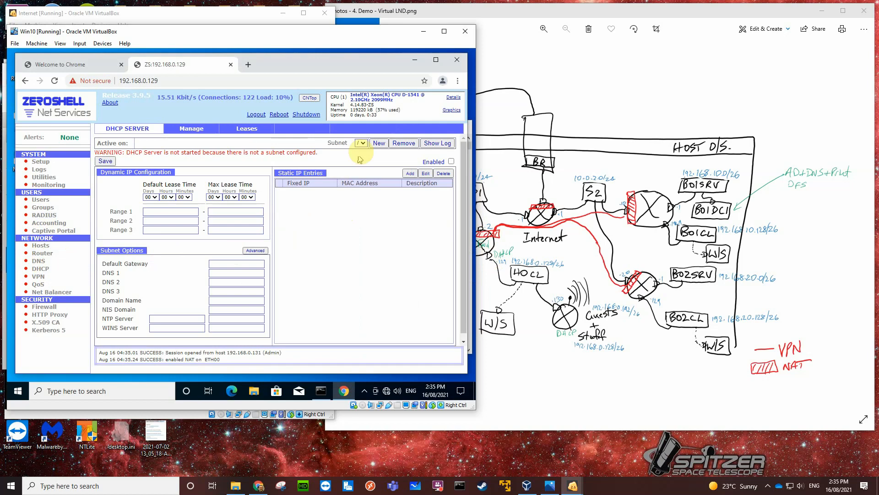
pyautogui.click(378, 144)
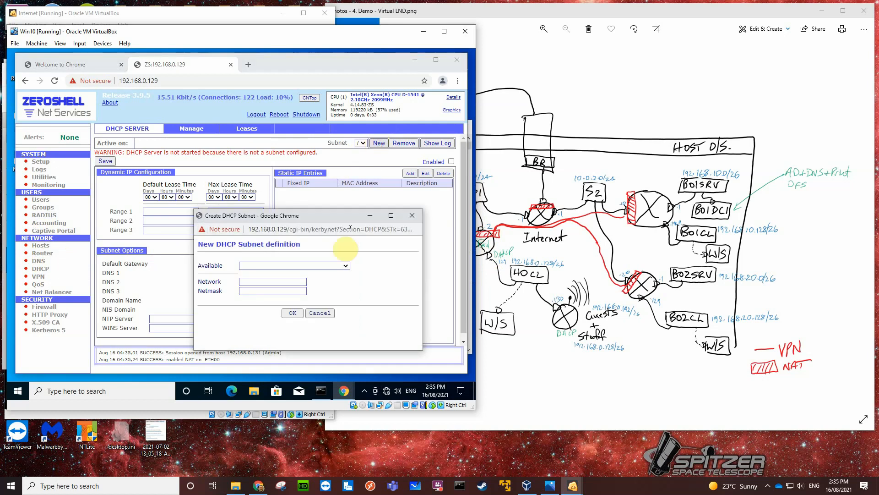
pyautogui.click(345, 266)
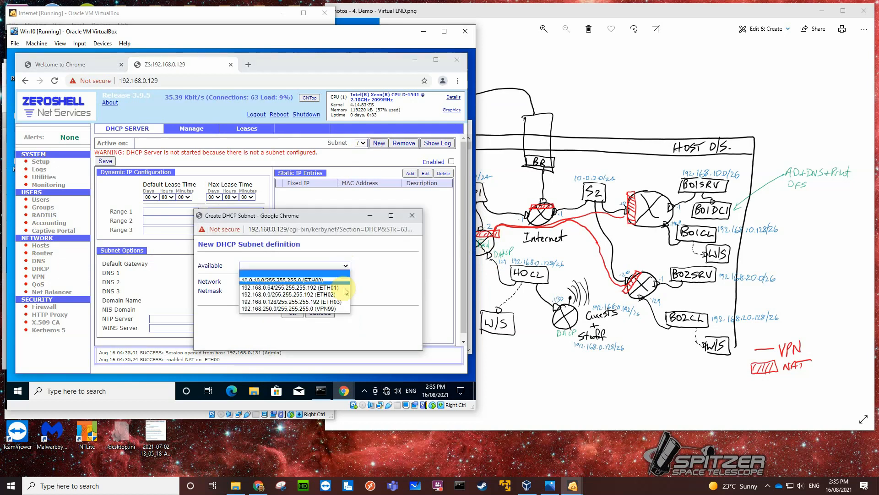
pyautogui.click(285, 302)
pyautogui.click(293, 315)
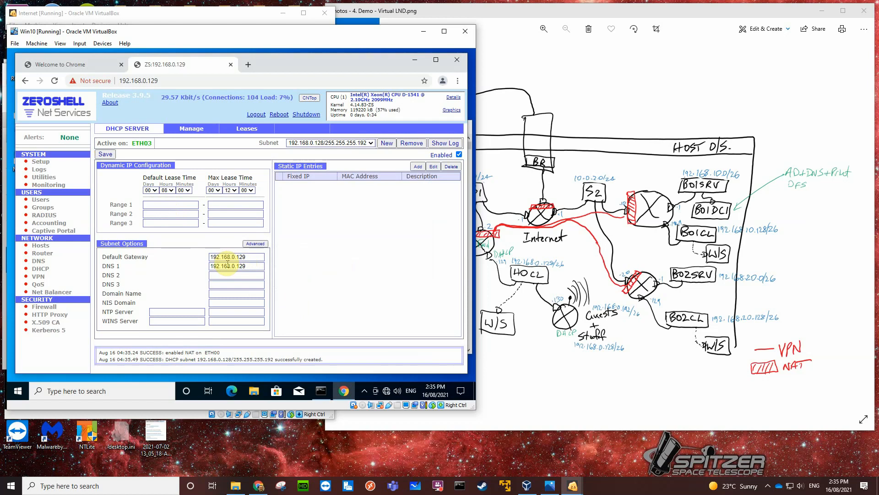
# Set the subnet's first dynamic IP range to 192.168.0.131 through 192.168.0.190.
pyautogui.click(166, 206)
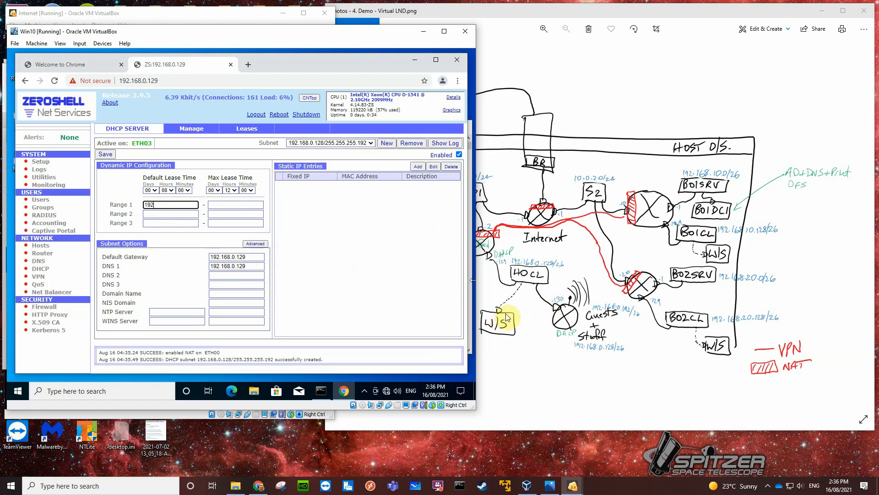
pyautogui.write('8.0.131')
pyautogui.click(212, 207)
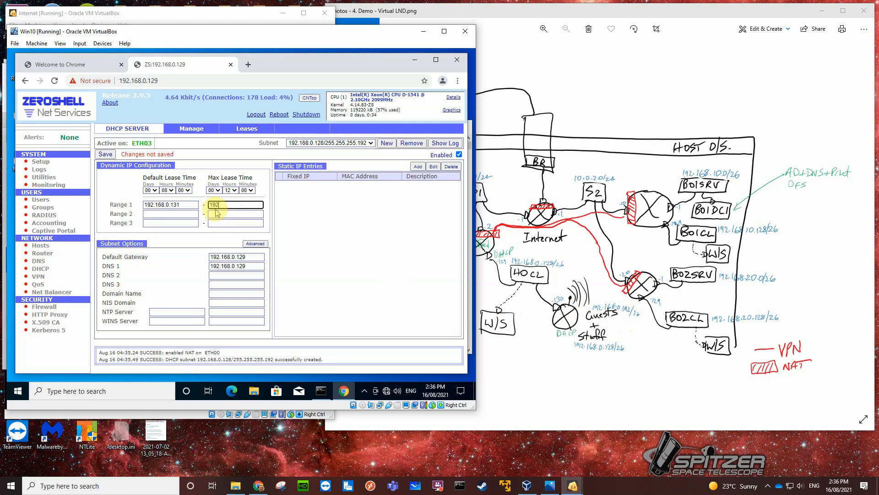
pyautogui.write('.168.0.190')
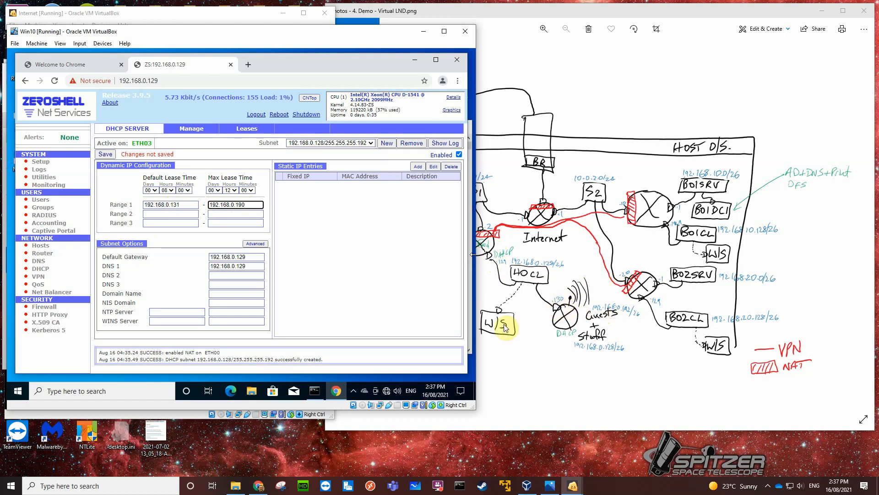
# Set the DHCP subnet's DNS 1 to 192.168.0.2 and DNS 2 to 8.8.8.8, and save the subnet.
pyautogui.click(258, 266)
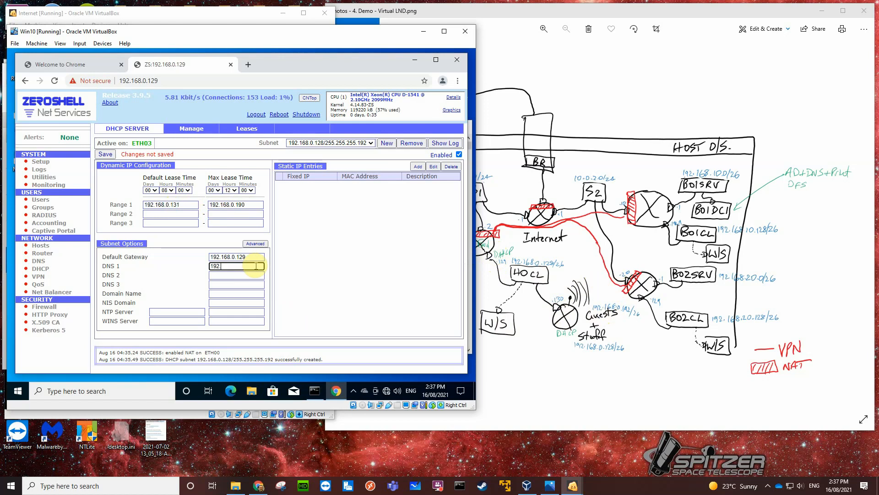
pyautogui.write('8.8.8.8')
pyautogui.moveTo(348, 32); pyautogui.dragTo(301, 360)
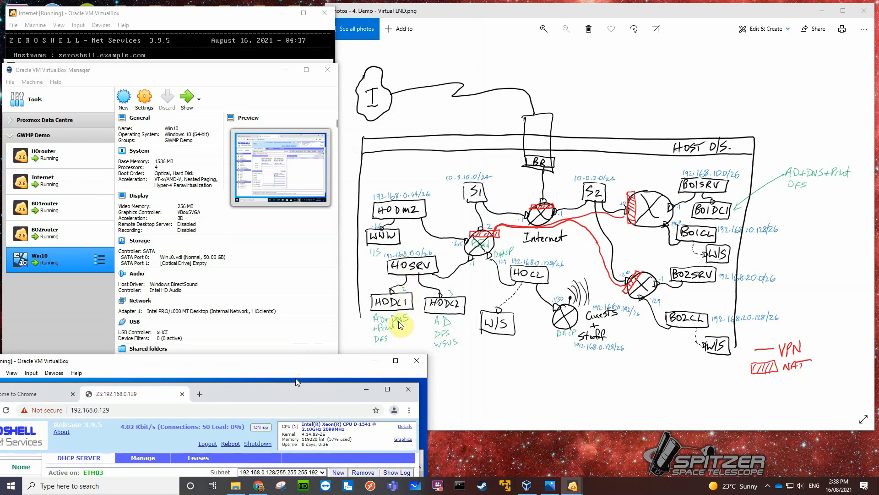
pyautogui.moveTo(323, 365); pyautogui.dragTo(369, 70)
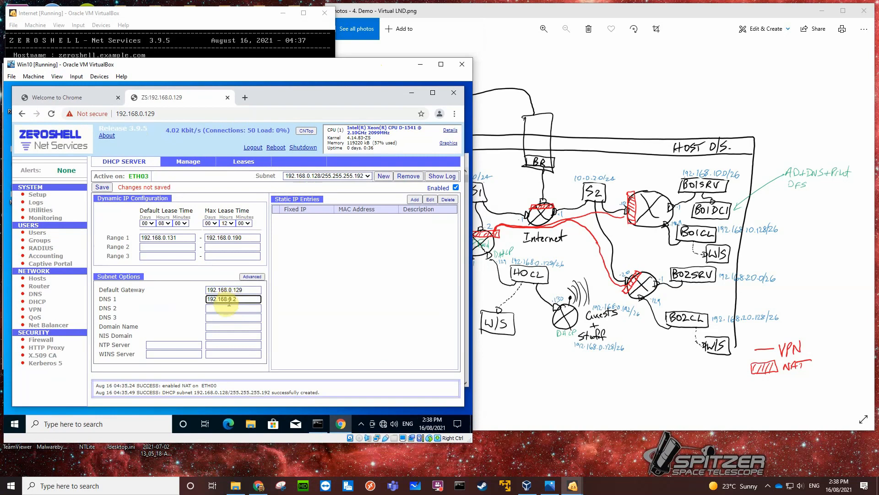
pyautogui.click(224, 309)
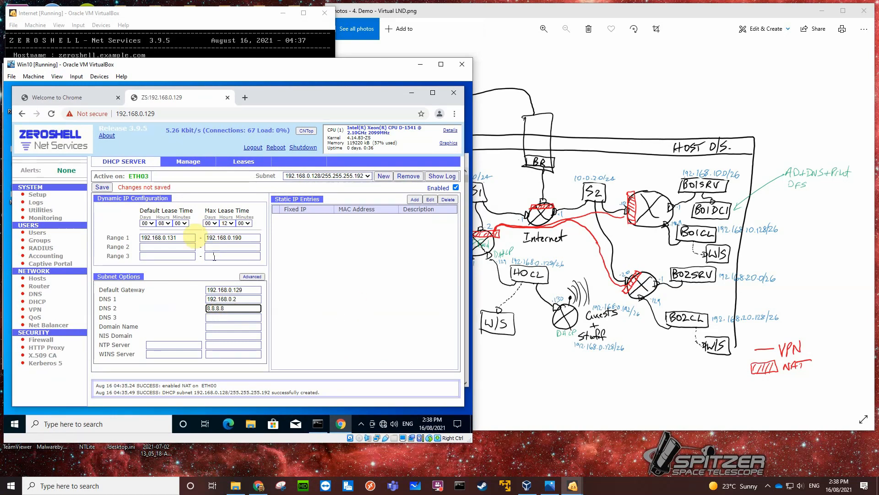
pyautogui.click(103, 188)
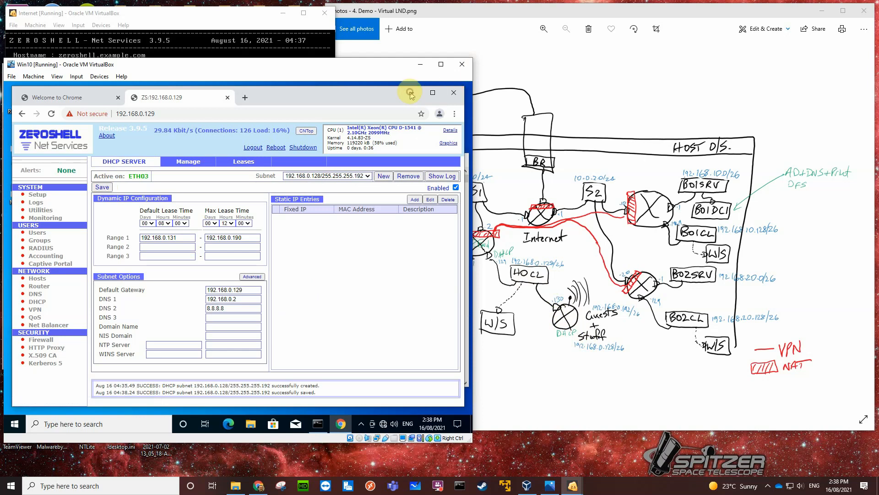
# Clear the browser and Command Prompt windows off the guest desktop and open the Ethernet adapter's properties from the network settings.
pyautogui.click(454, 93)
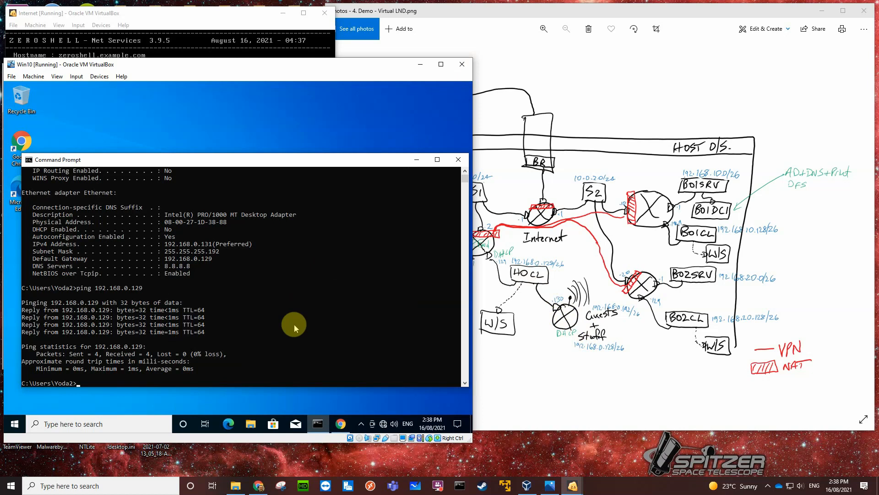
pyautogui.click(458, 159)
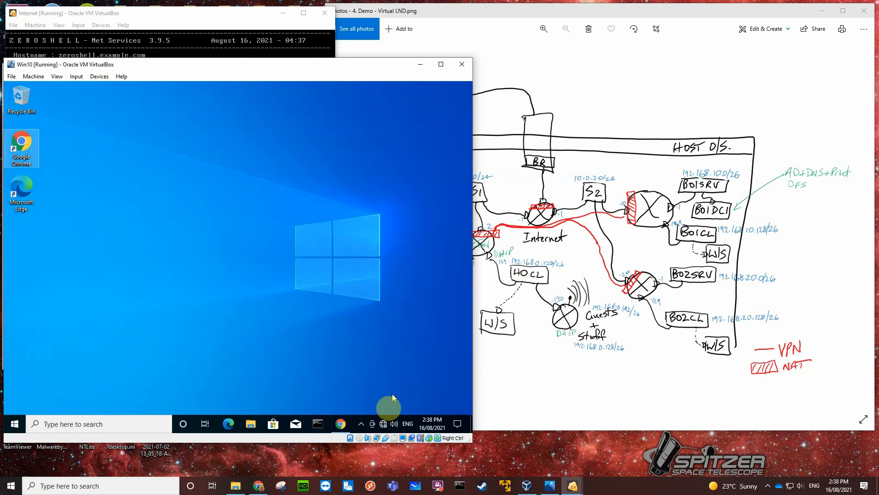
pyautogui.rightClick(383, 424)
pyautogui.click(385, 411)
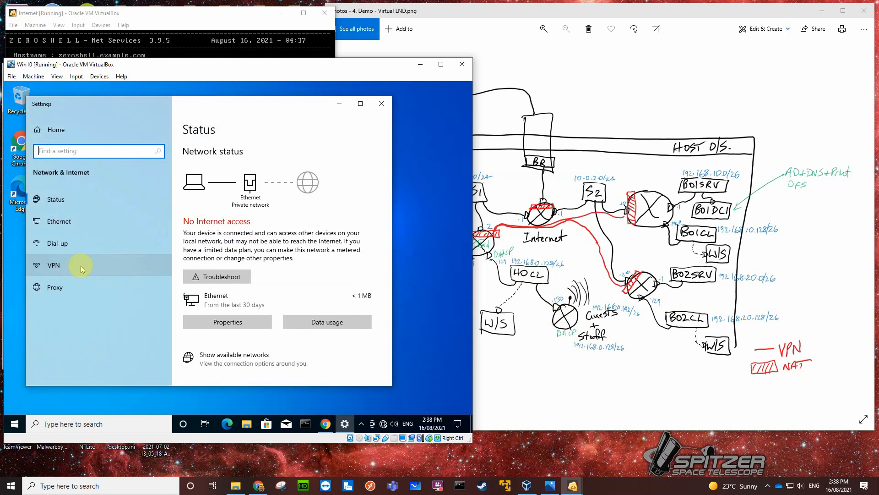
pyautogui.click(86, 218)
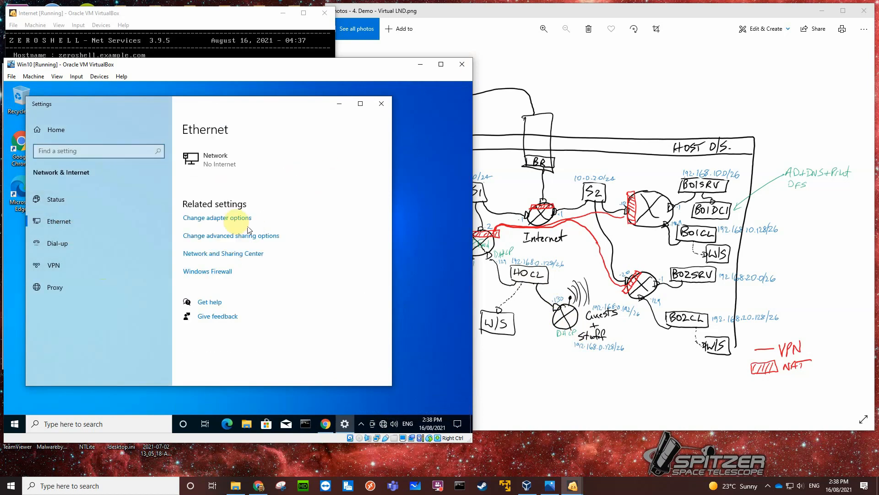
pyautogui.click(236, 219)
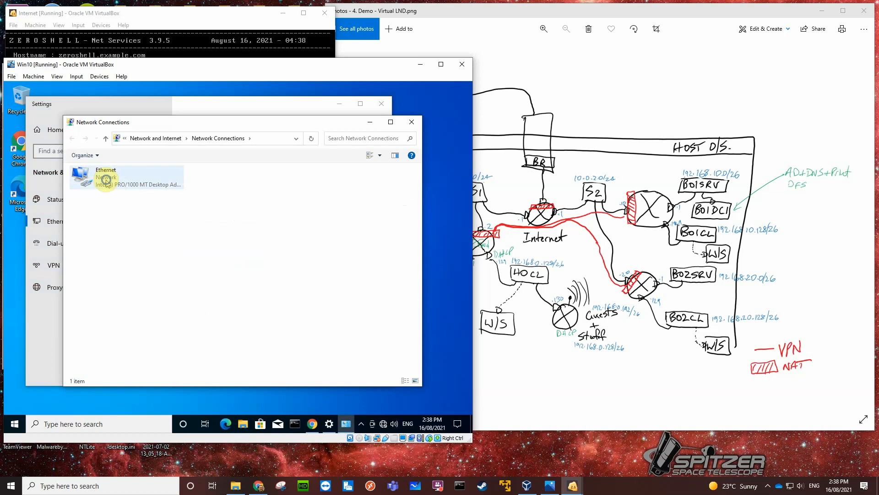
pyautogui.rightClick(106, 180)
pyautogui.click(138, 269)
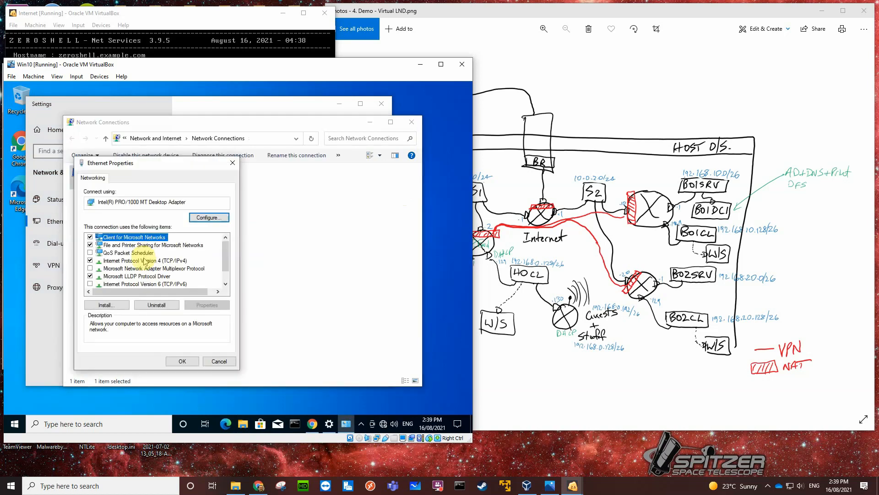
# Set the adapter's IPv4 properties to obtain the IP address and DNS server address automatically, and close the network windows.
pyautogui.click(144, 261)
pyautogui.click(198, 304)
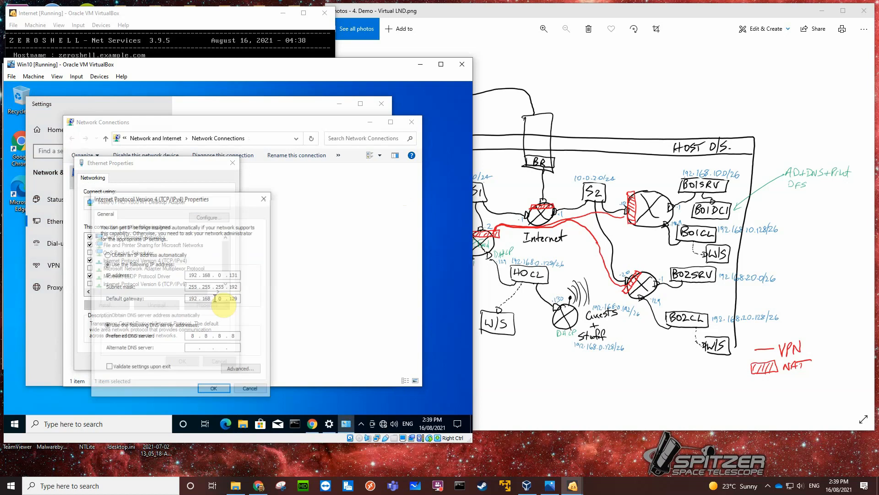
pyautogui.click(106, 254)
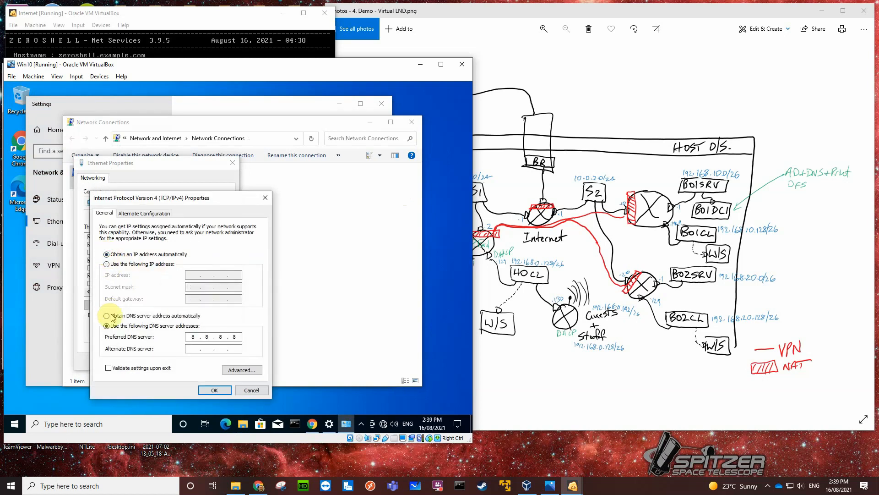
pyautogui.click(105, 316)
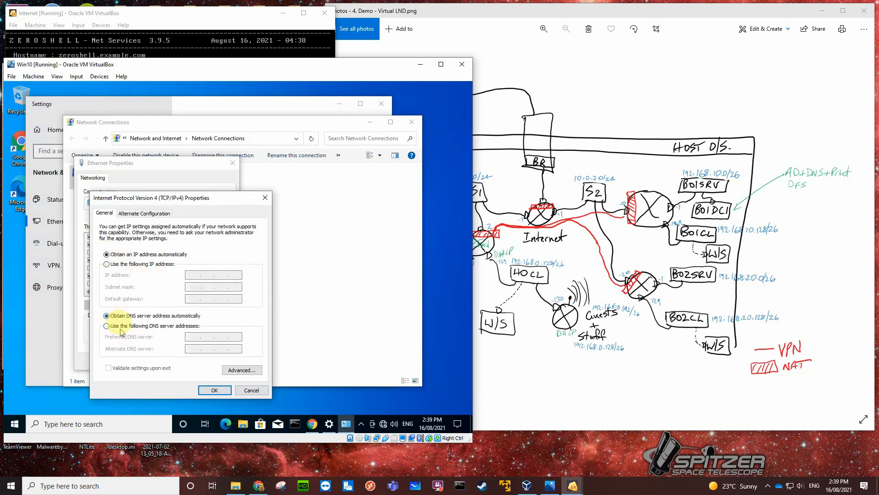
pyautogui.click(215, 390)
pyautogui.click(182, 358)
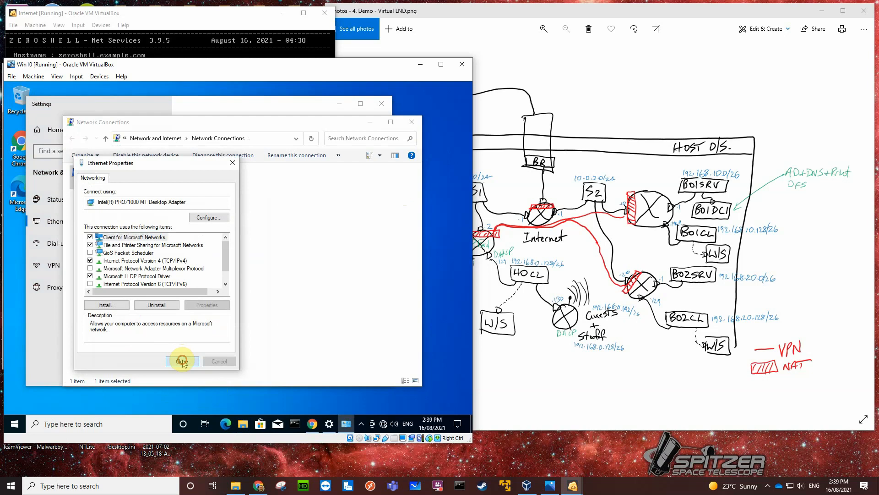
pyautogui.click(411, 121)
pyautogui.click(384, 105)
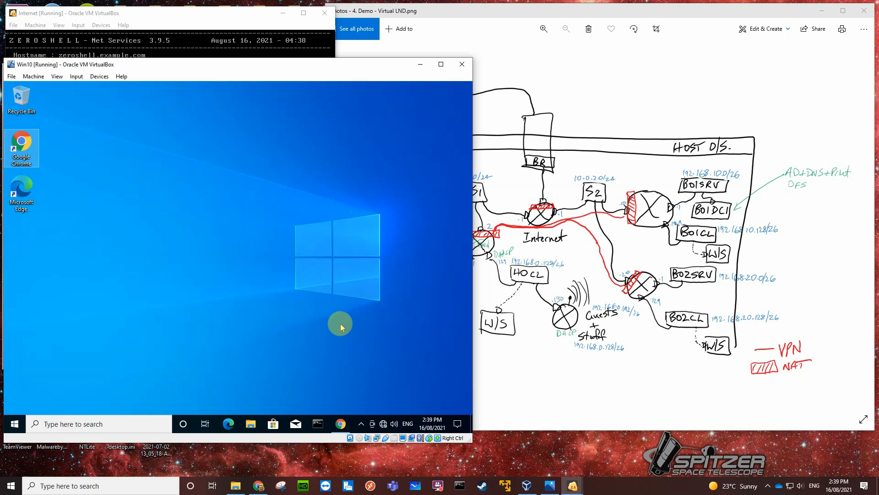
# Check the guest's DHCP-assigned network configuration with ipconfig /all in Command Prompt, and close the prompt.
pyautogui.click(318, 425)
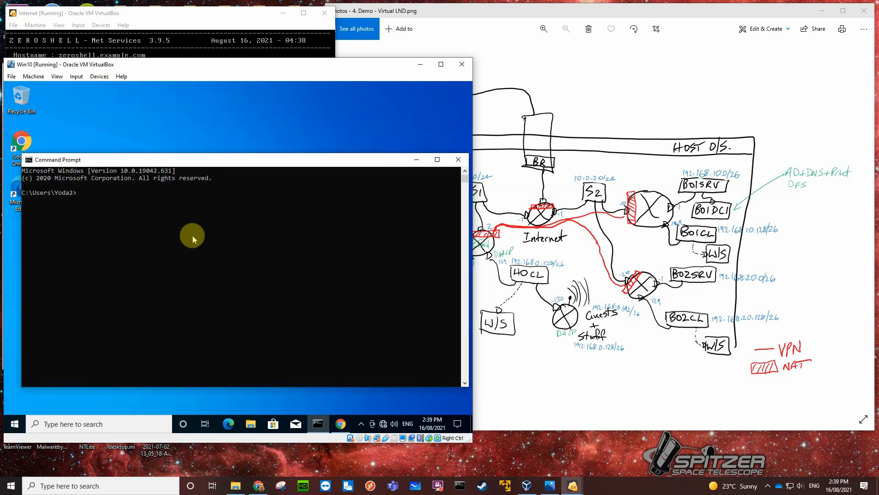
pyautogui.write('ipconfig /all')
pyautogui.press('Return')
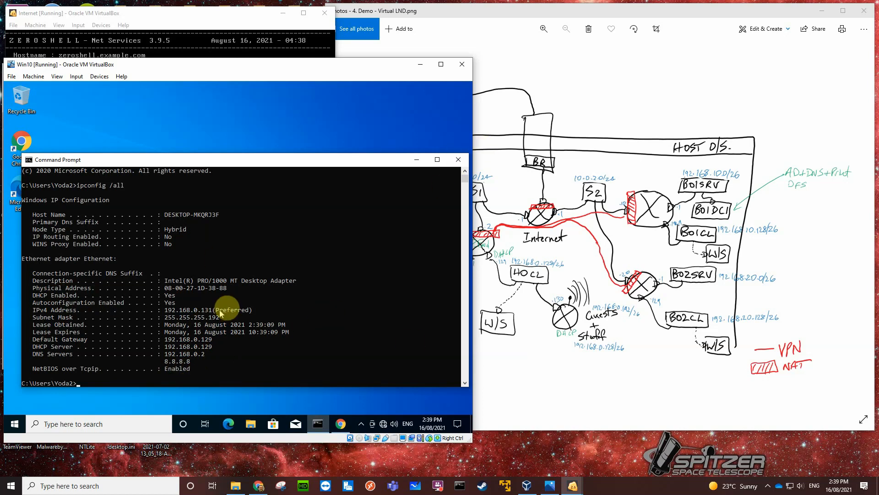
pyautogui.click(458, 161)
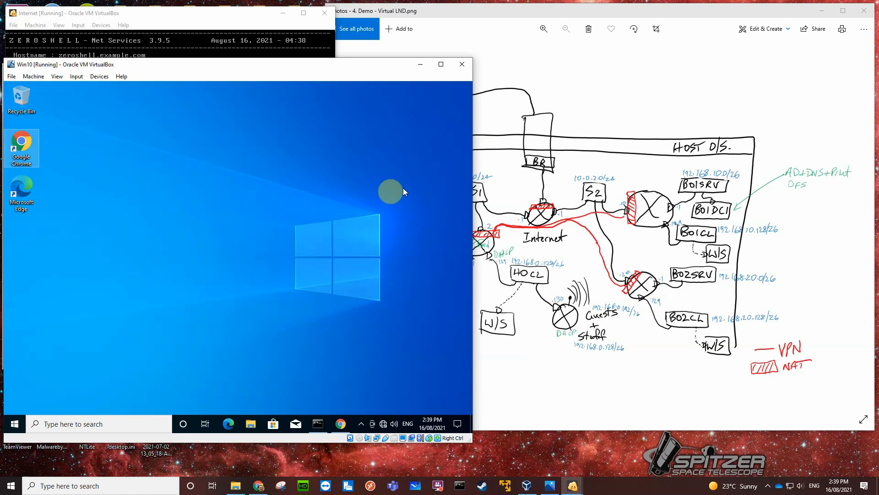
# Check which interfaces have NAT enabled in the ZeroShell router's Network Address Translation settings, and close them unchanged.
pyautogui.click(340, 422)
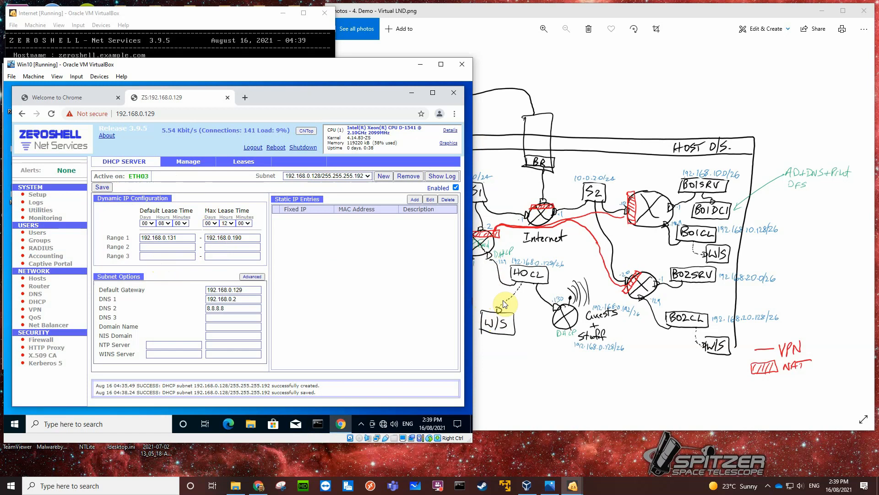
pyautogui.click(33, 286)
pyautogui.click(298, 161)
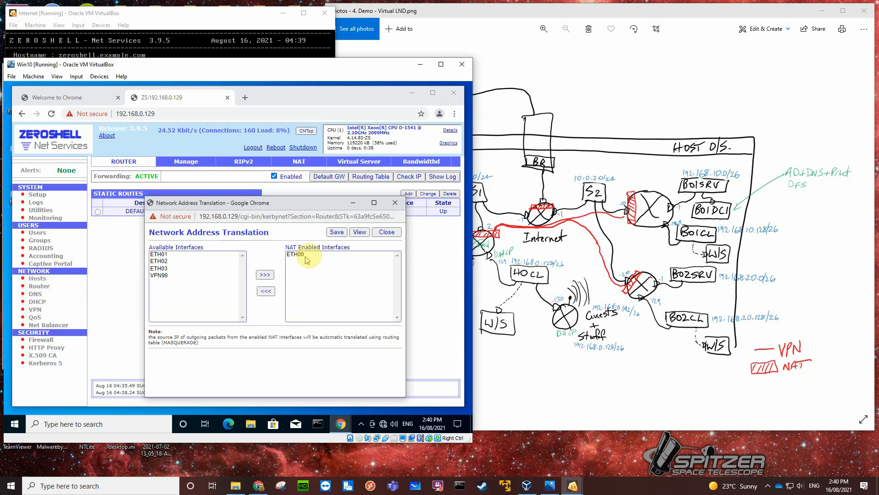
pyautogui.click(387, 232)
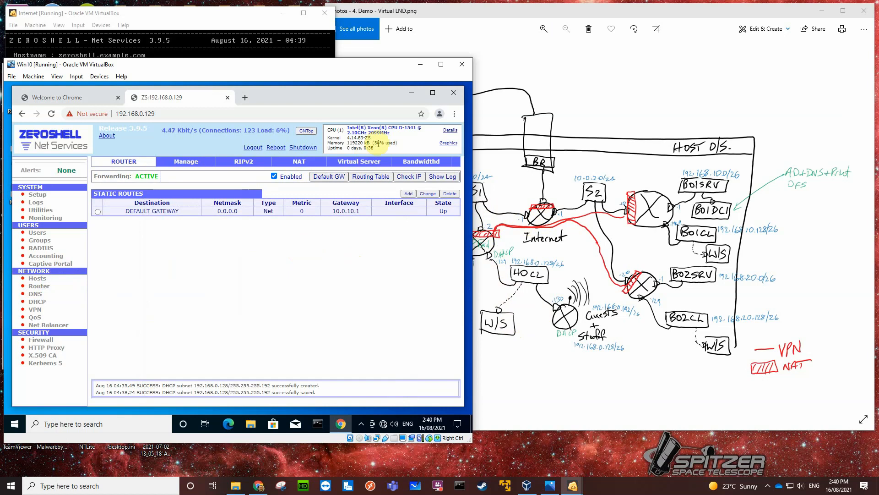
# Test connectivity from the Windows 10 guest by pinging 8.8.8.8 and 10.0.10.1 in Command Prompt, and minimize the prompt.
pyautogui.click(317, 424)
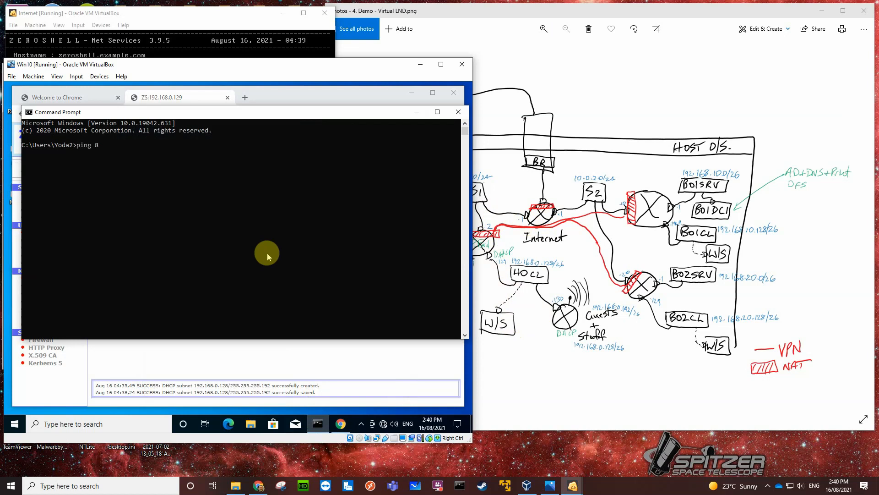
pyautogui.write('ping 8.8.8.8')
pyautogui.press('Return')
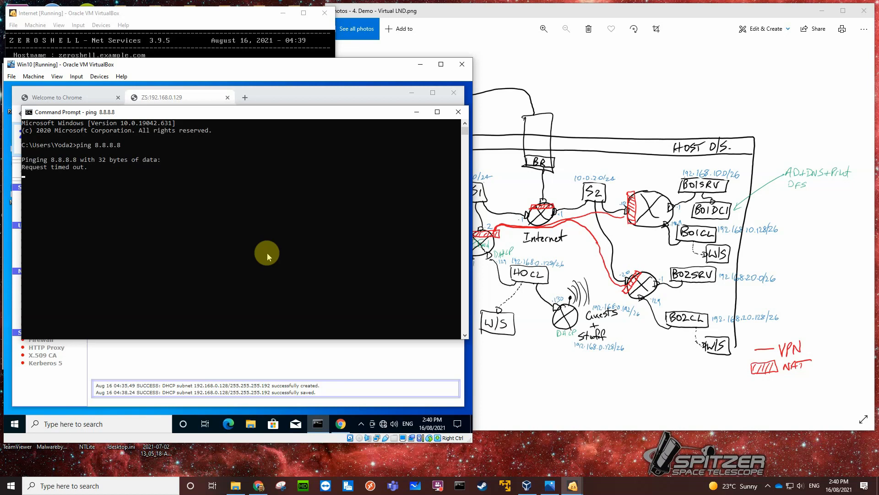
pyautogui.hotkey('ctrl', 'c')
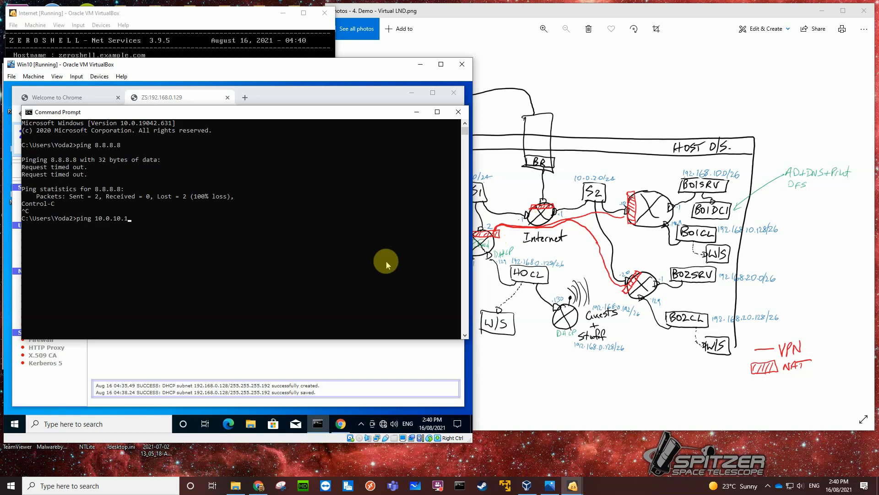
pyautogui.press('Return')
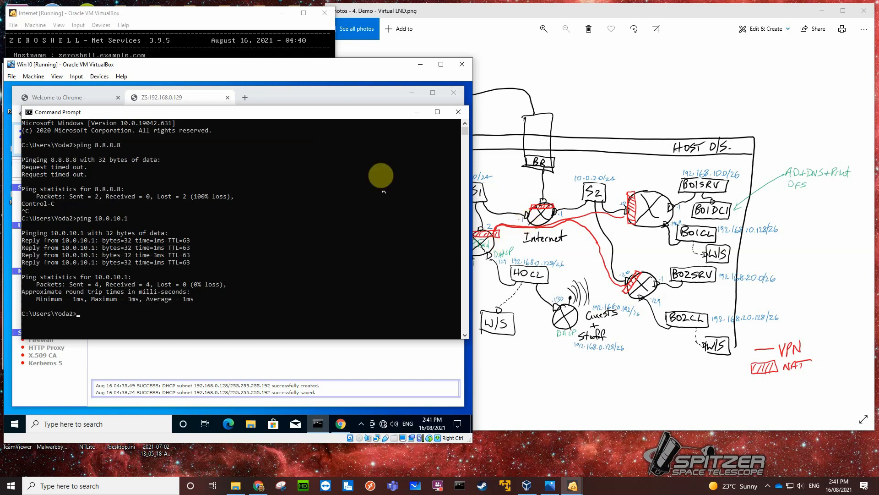
pyautogui.click(416, 112)
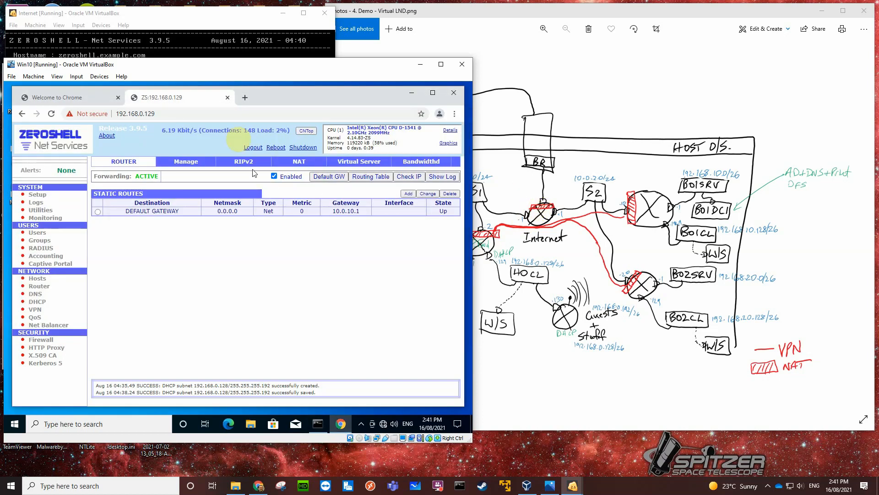
# Try to open the web page at 10.0.2.1 in a new browser tab of the guest.
pyautogui.click(243, 95)
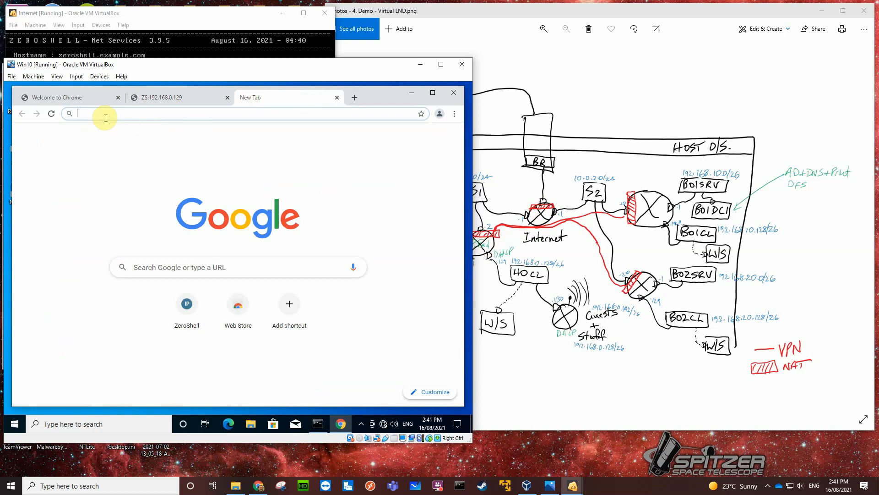
pyautogui.write('10.0.2')
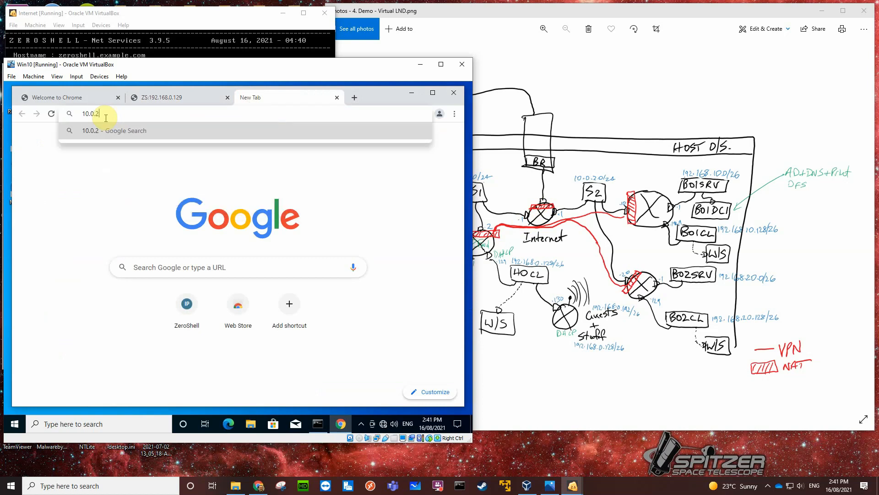
pyautogui.write('.1')
pyautogui.press('Return')
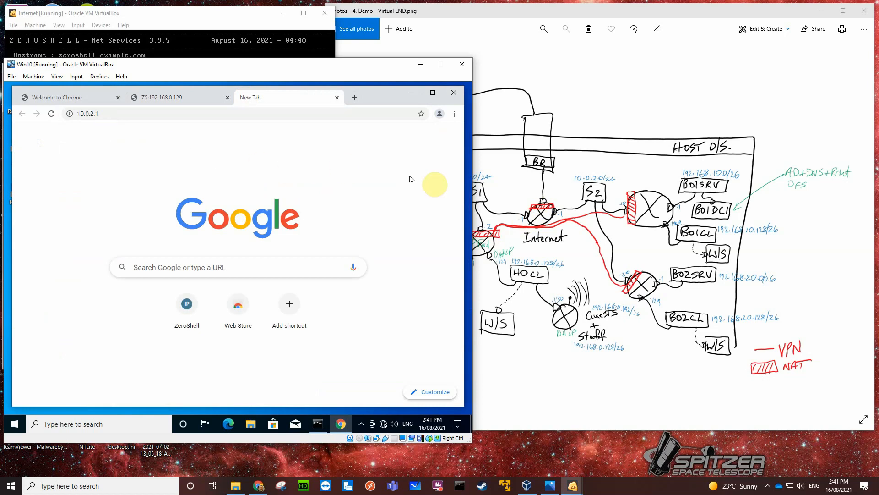
pyautogui.click(94, 113)
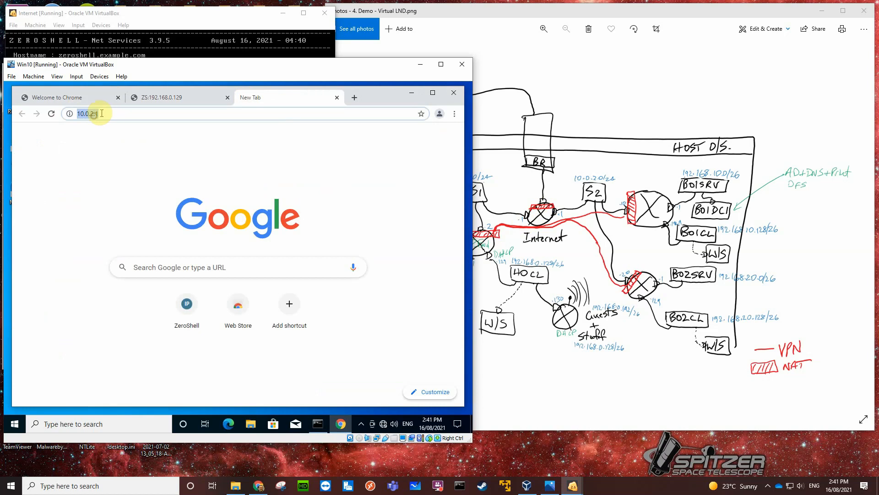
pyautogui.click(97, 114)
pyautogui.press('Return')
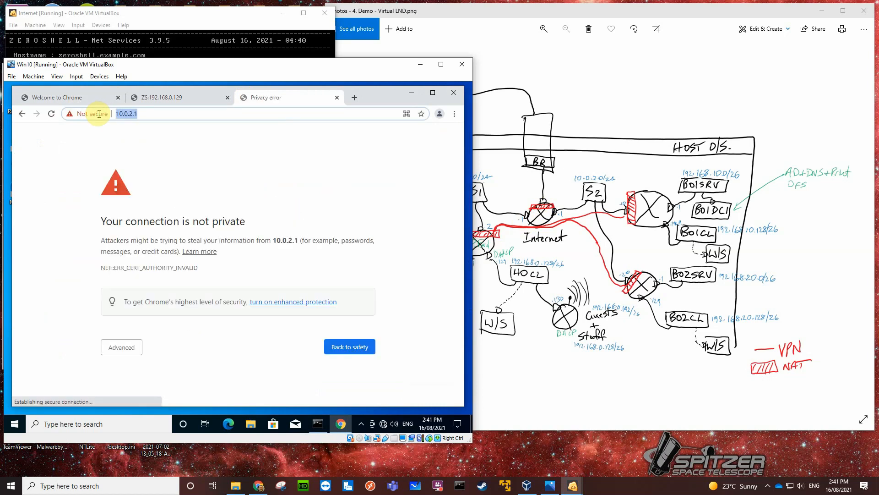
# Try to open 10.0.10.1 in the same tab and show the advanced options of the certificate warning.
pyautogui.write('10')
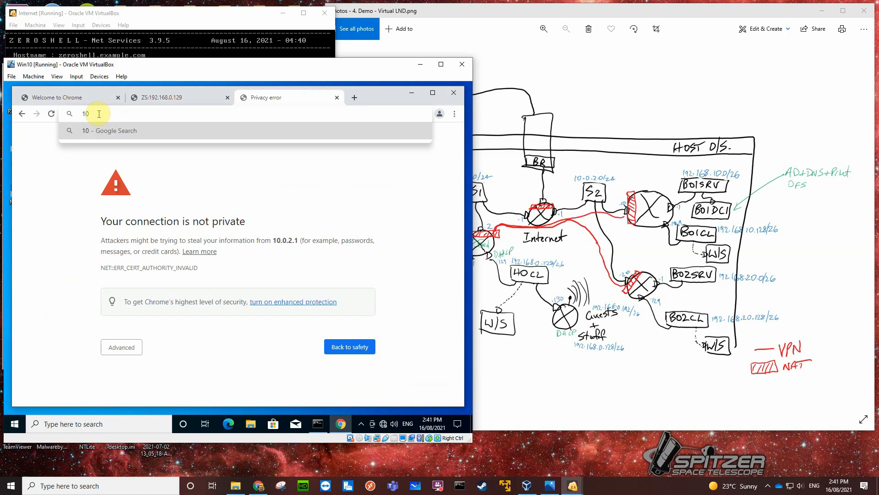
pyautogui.write('.0.10.1')
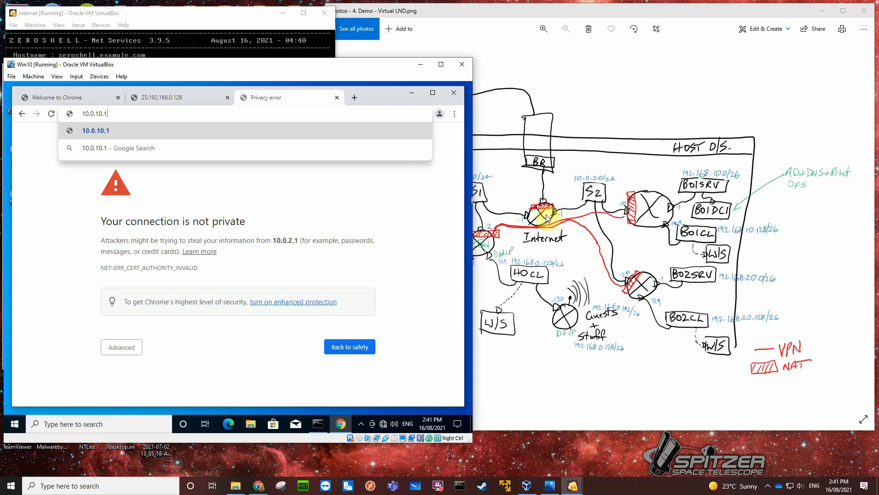
pyautogui.press('Return')
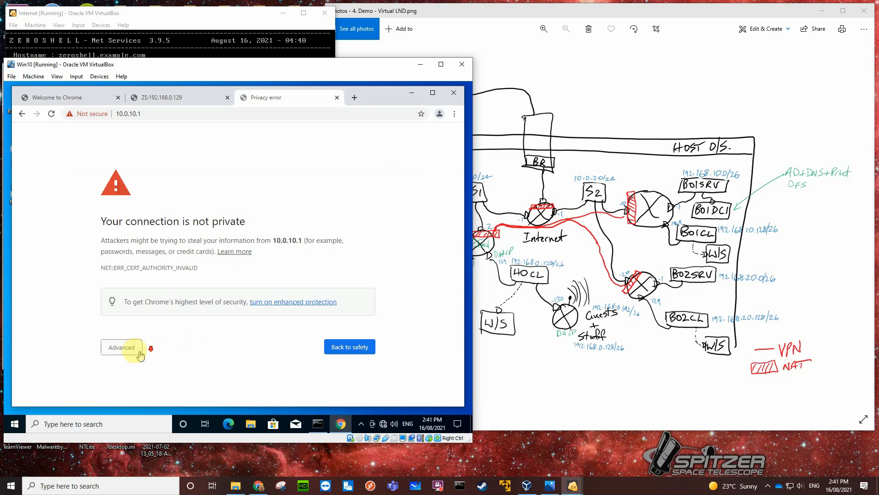
pyautogui.click(121, 347)
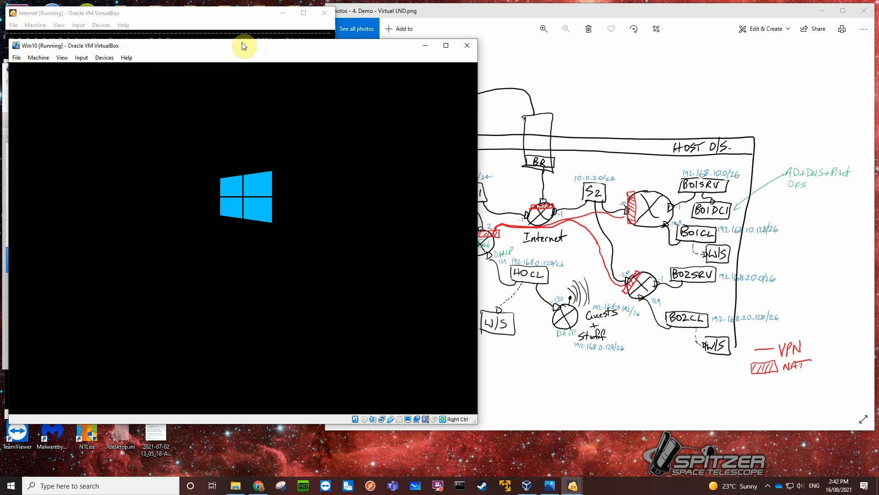
# Reposition the Win10 virtual machine window and the network diagram window on the host desktop, keeping the virtual machine in front.
pyautogui.moveTo(233, 45); pyautogui.dragTo(229, 36)
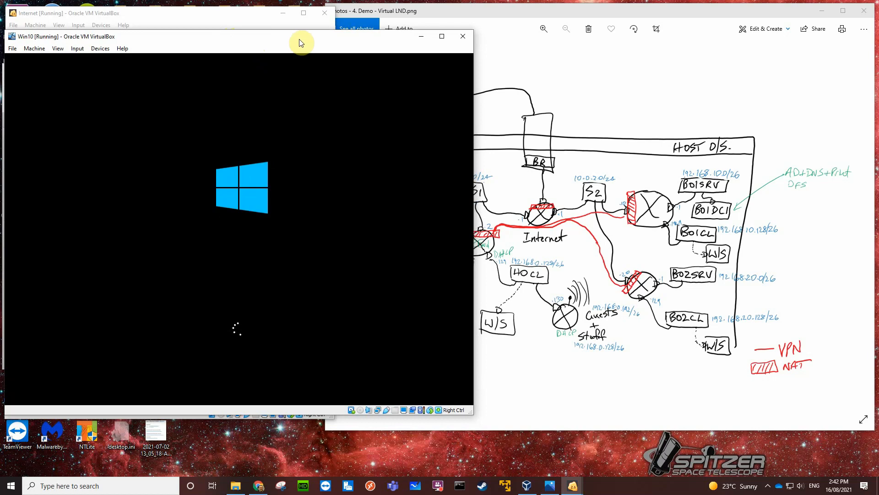
pyautogui.moveTo(301, 39); pyautogui.dragTo(296, 41)
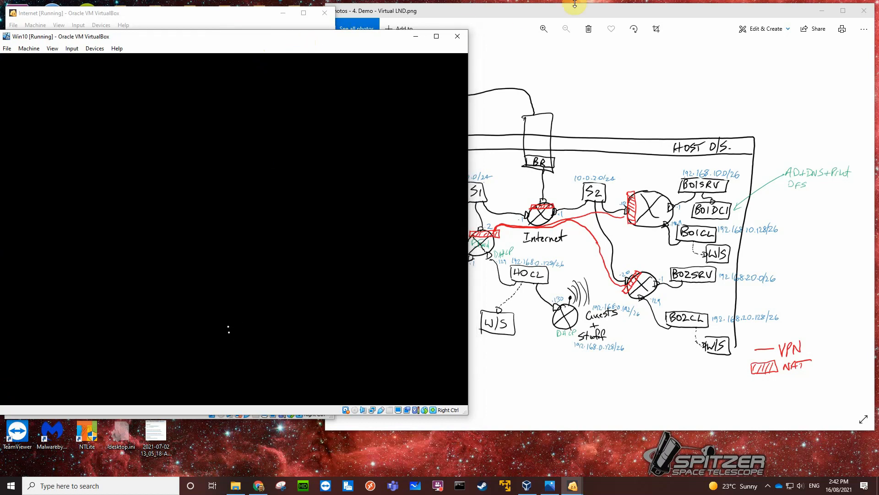
pyautogui.moveTo(586, 8)
pyautogui.mouseDown()
pyautogui.moveTo(622, 8)
pyautogui.moveTo(591, 7)
pyautogui.mouseUp()
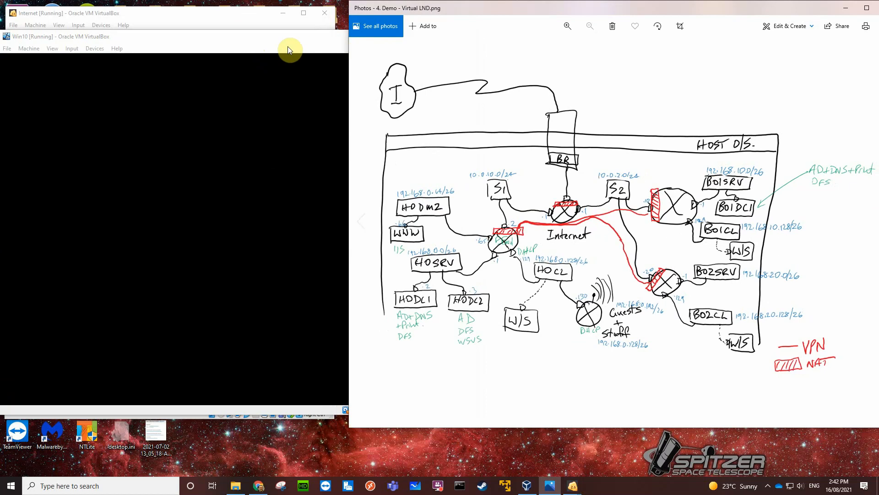
pyautogui.click(248, 37)
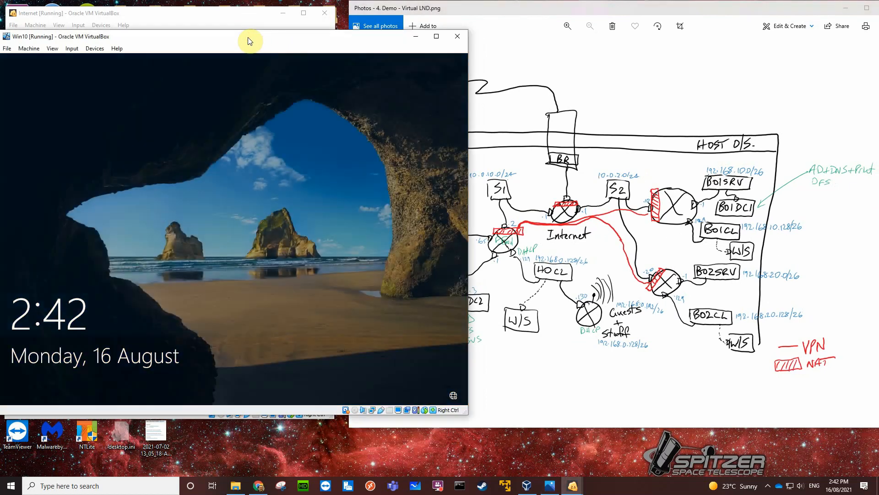
pyautogui.moveTo(248, 37); pyautogui.dragTo(253, 37)
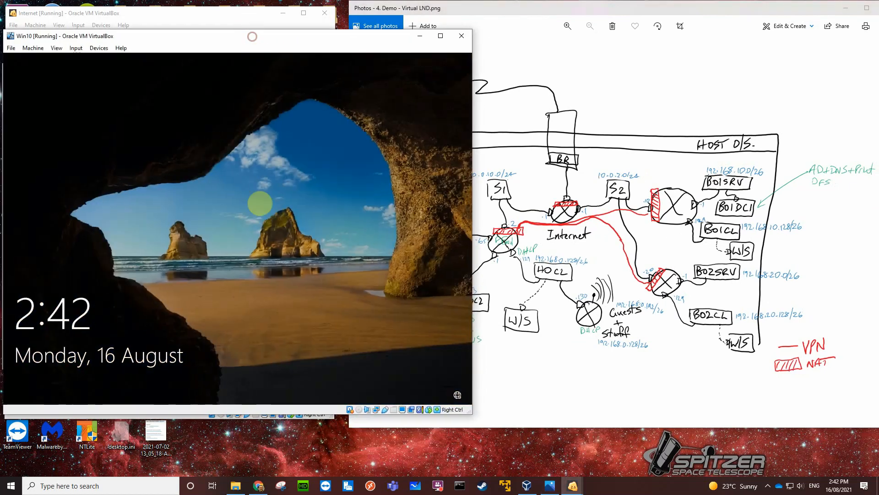
# Dismiss the guest's lock screen and sign in to Windows with the account password.
pyautogui.click(257, 211)
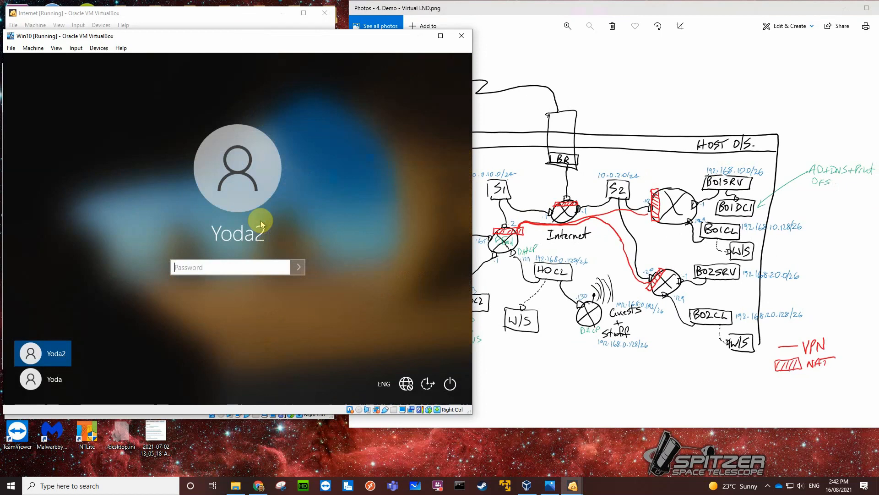
pyautogui.write('••')
pyautogui.press('Return')
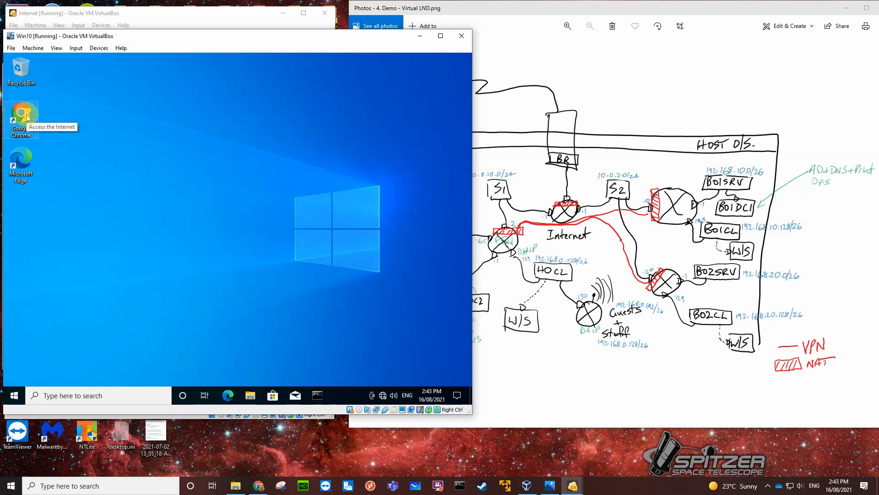
# Open Google Chrome in the guest, dismiss the restore pages prompt, and go to 10.0.10.1.
pyautogui.doubleClick(27, 117)
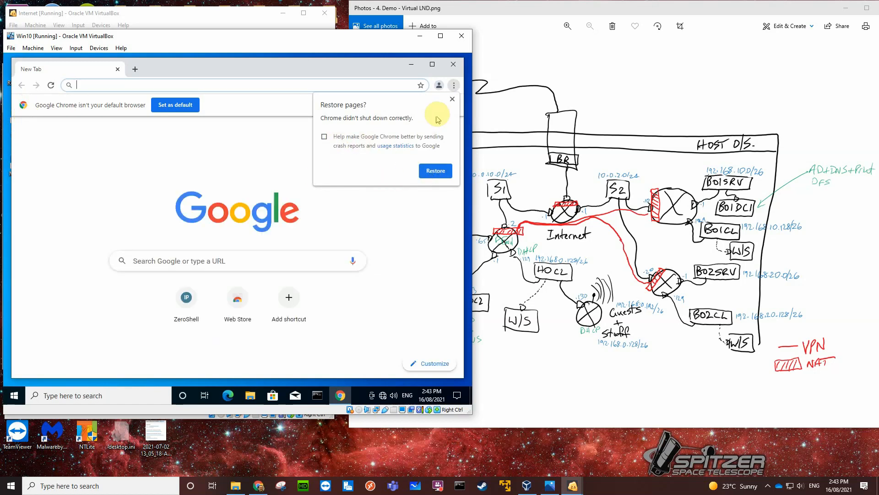
pyautogui.click(451, 100)
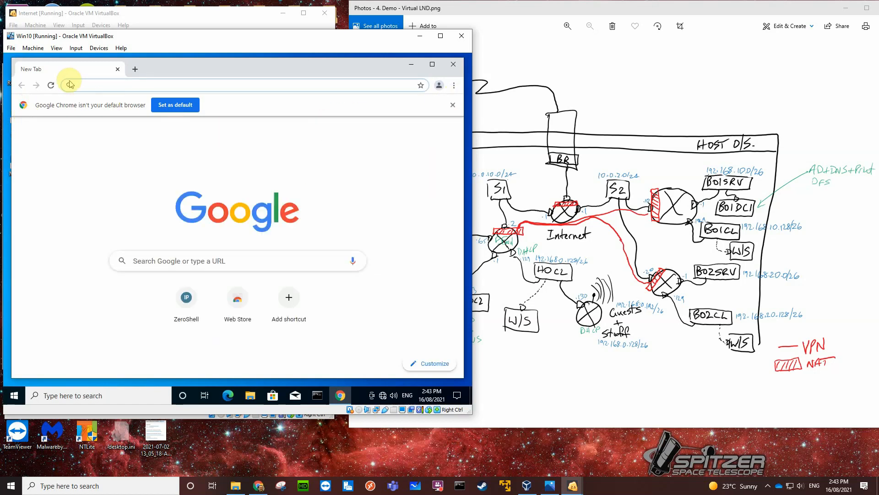
pyautogui.write('10')
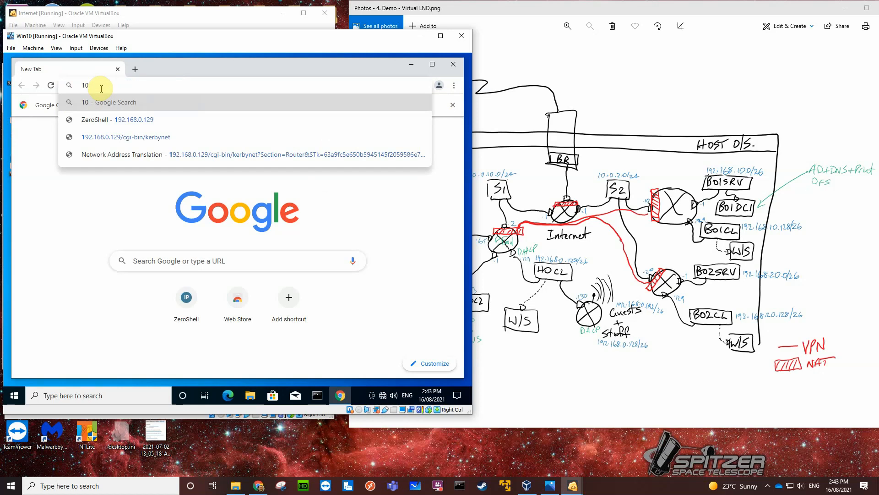
pyautogui.write('.0.10.1')
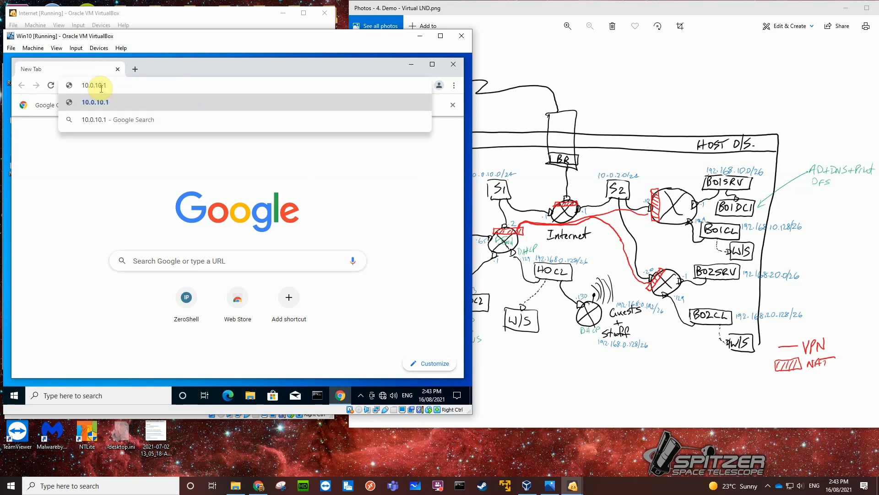
pyautogui.press('Return')
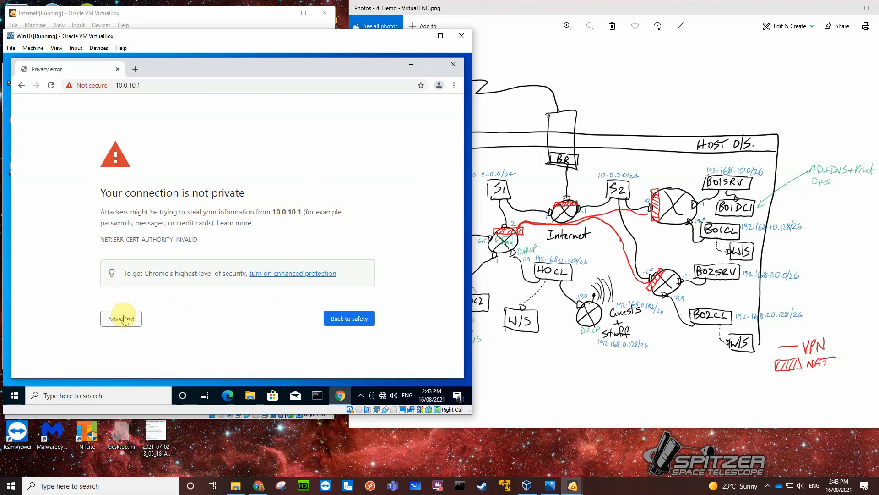
# Proceed past the certificate warning to the site at 10.0.10.1 and dismiss the OneDrive notification.
pyautogui.click(122, 319)
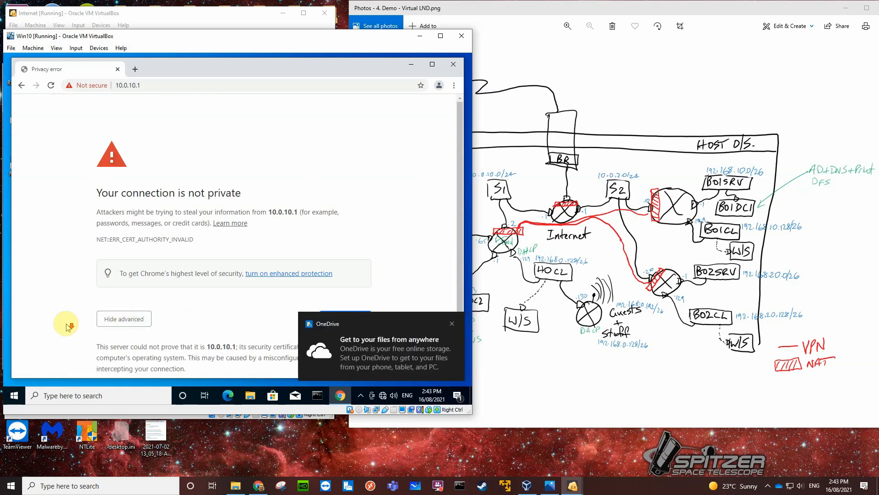
pyautogui.scroll(-2, 275, 328)
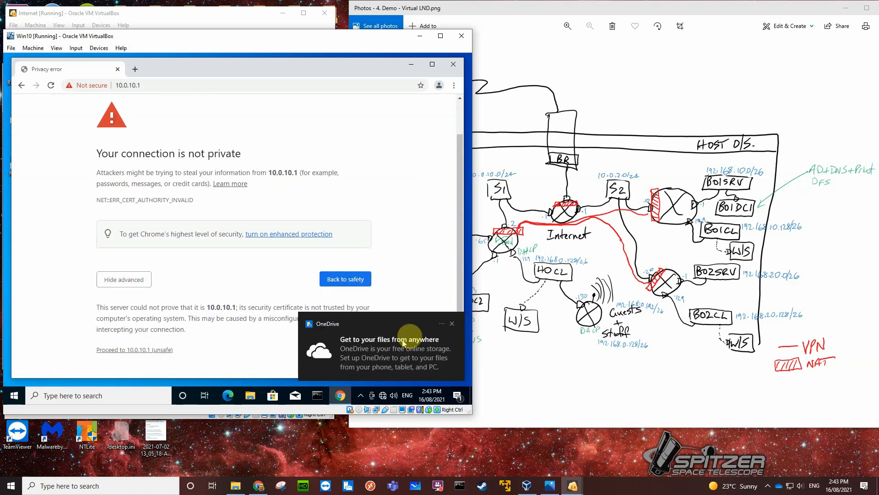
pyautogui.click(453, 325)
pyautogui.click(143, 350)
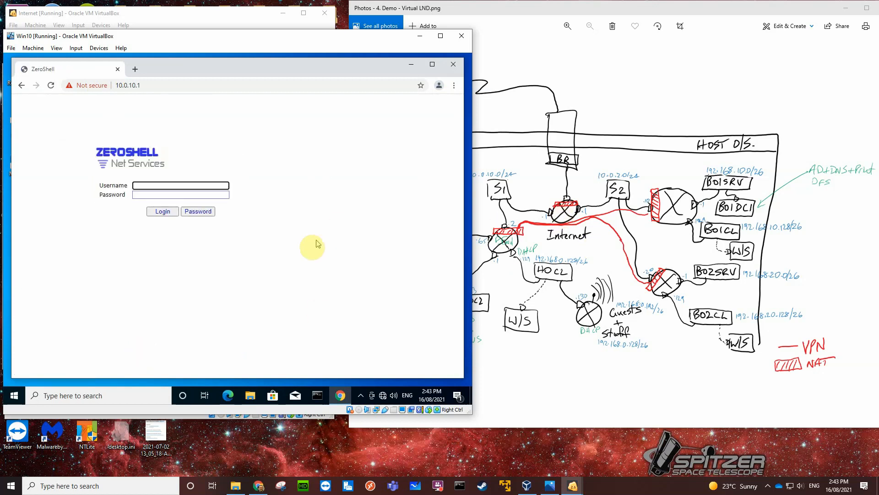
# Try to log in to the ZeroShell page at 10.0.10.1 as admin with the account password.
pyautogui.write('admin')
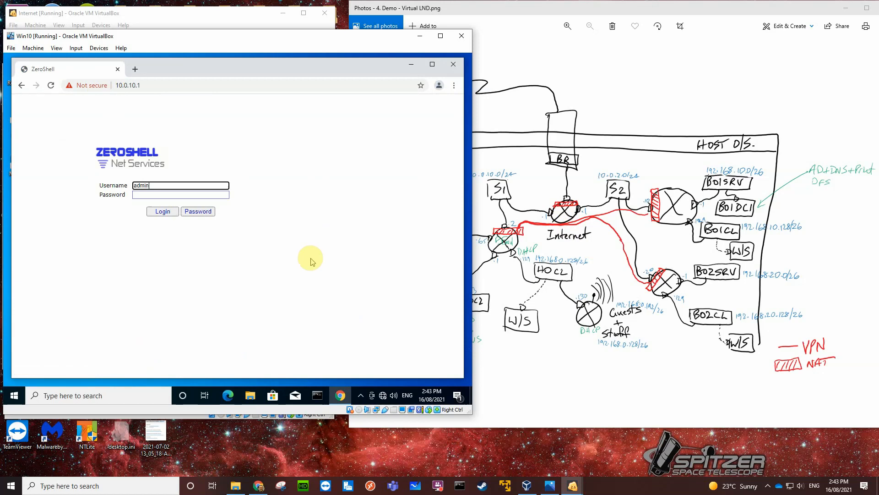
pyautogui.click(150, 193)
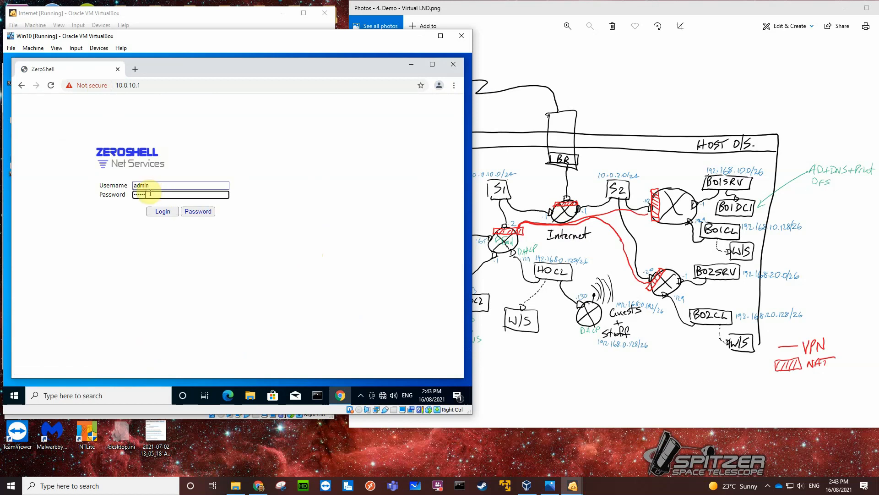
pyautogui.press('Return')
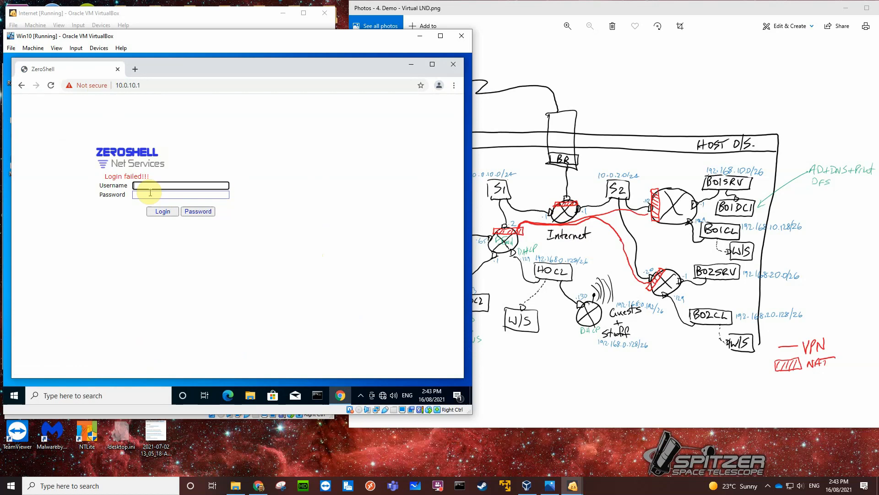
# Log in to the ZeroShell router at 10.0.10.1 as admin with the account password.
pyautogui.click(148, 185)
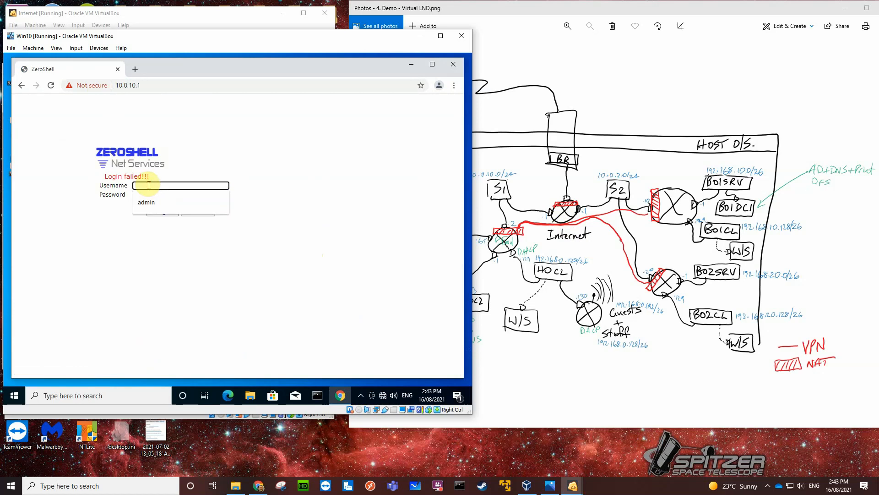
pyautogui.click(148, 202)
pyautogui.click(147, 194)
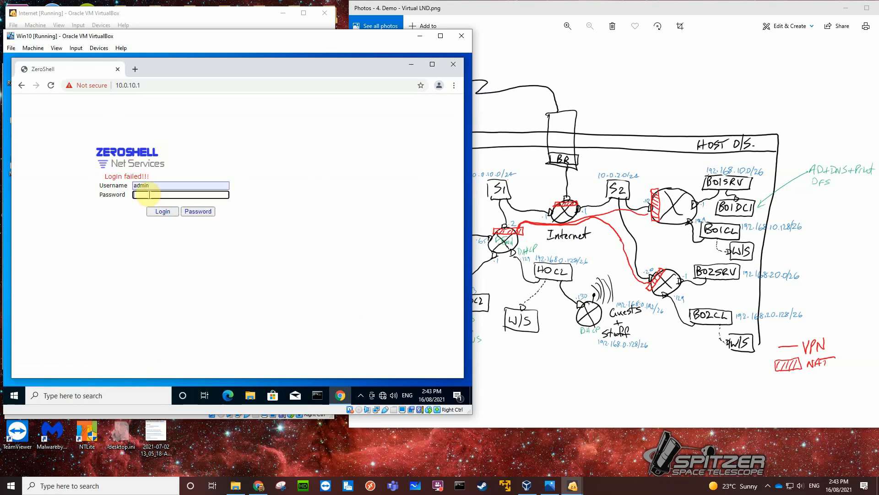
pyautogui.write('••••••••')
pyautogui.press('Return')
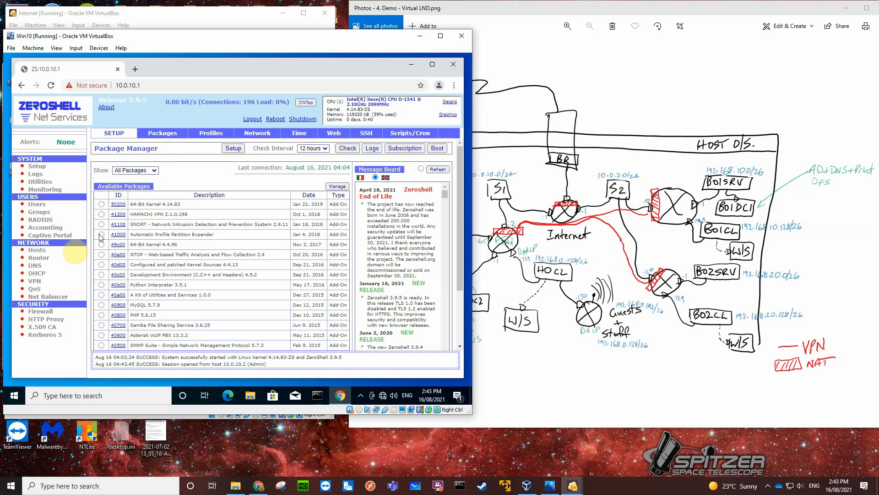
# Enable NAT on interface ETH00 of the 10.0.10.1 router and save the setting.
pyautogui.click(42, 257)
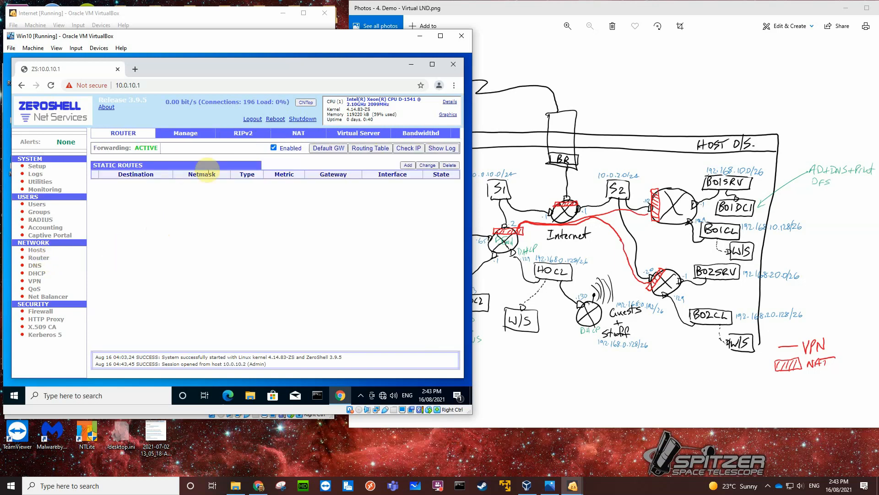
pyautogui.click(291, 135)
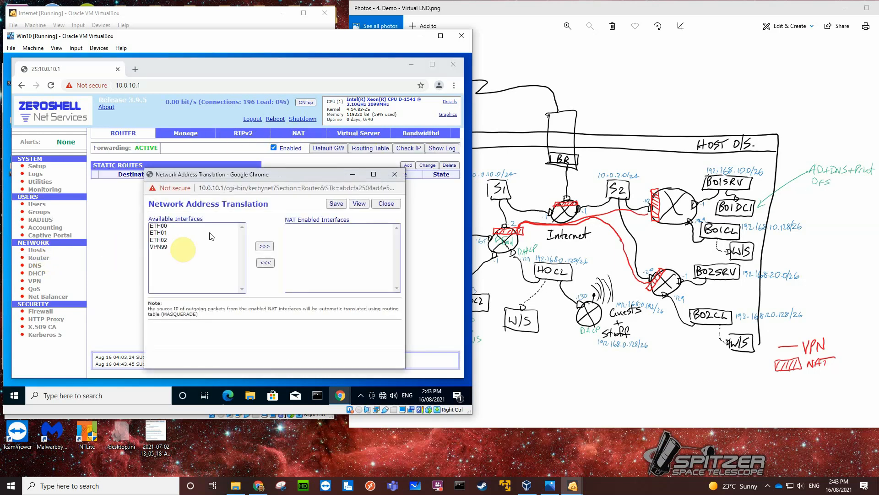
pyautogui.click(160, 226)
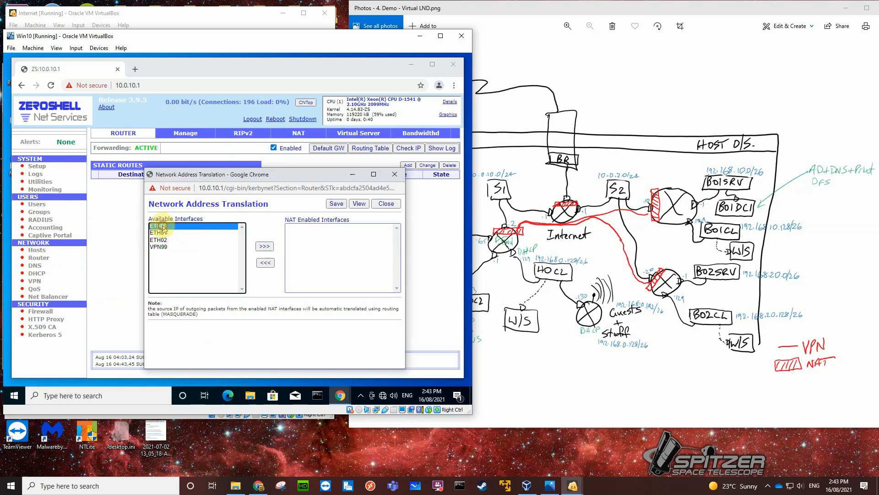
pyautogui.click(264, 246)
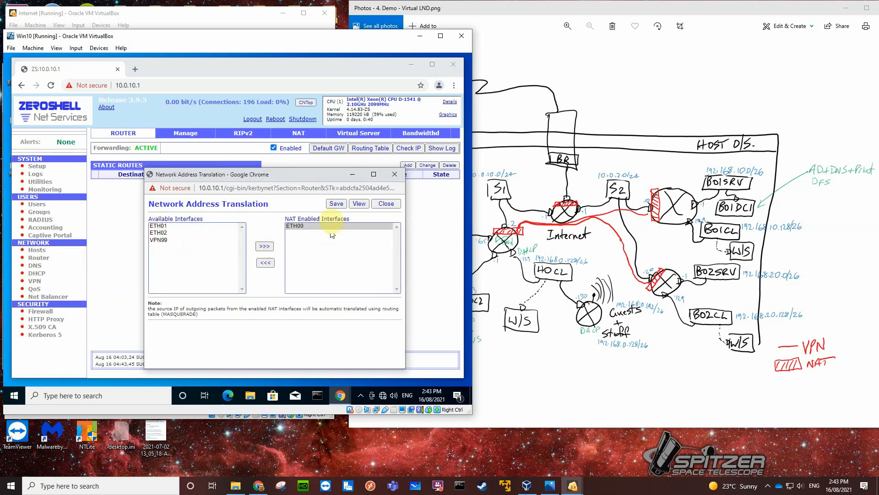
pyautogui.click(336, 203)
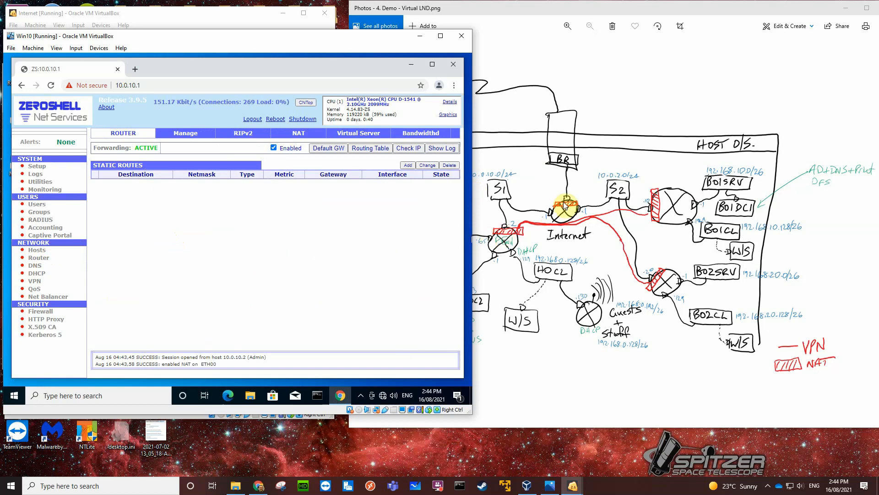
# Test internet access by searching Google Images for "fox" in a new browser tab.
pyautogui.click(135, 70)
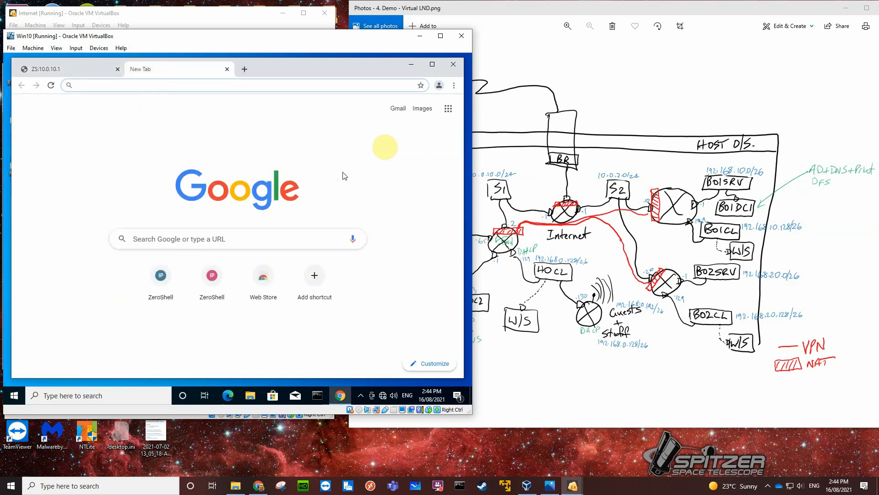
pyautogui.click(427, 115)
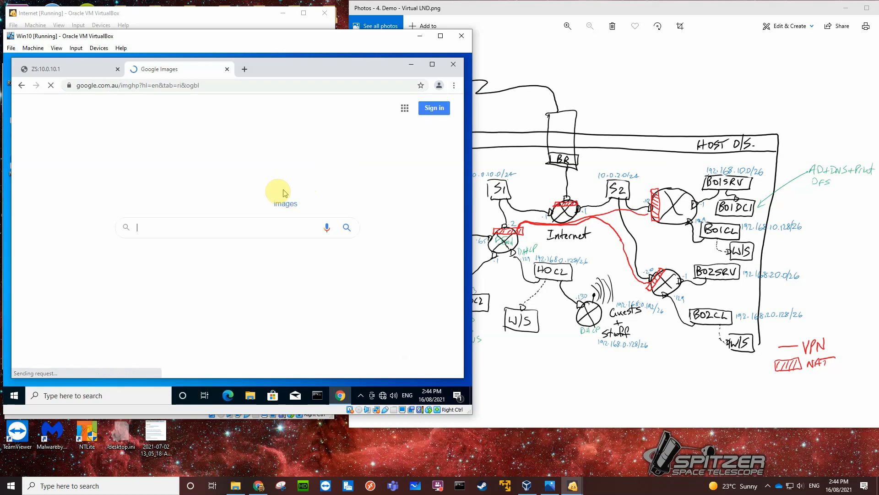
pyautogui.click(222, 229)
pyautogui.write('fox')
pyautogui.press('Return')
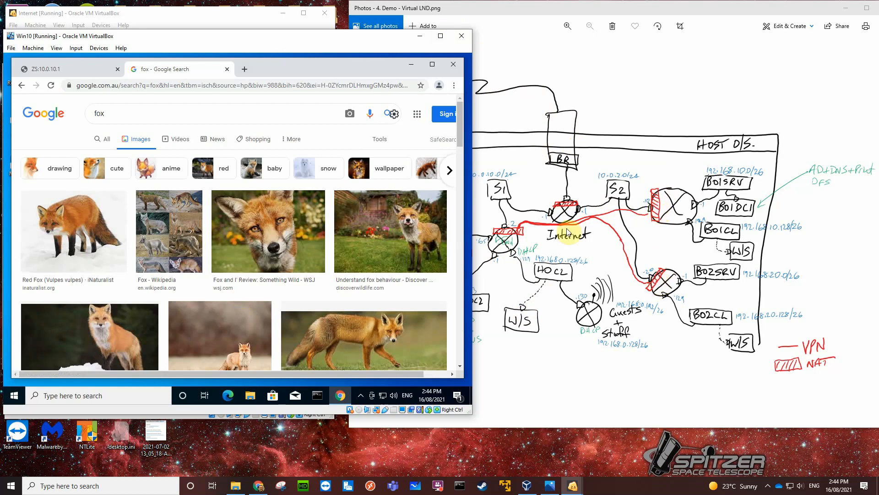
# Open 10.0.2.10 in another new browser tab and proceed past its certificate warning.
pyautogui.click(245, 69)
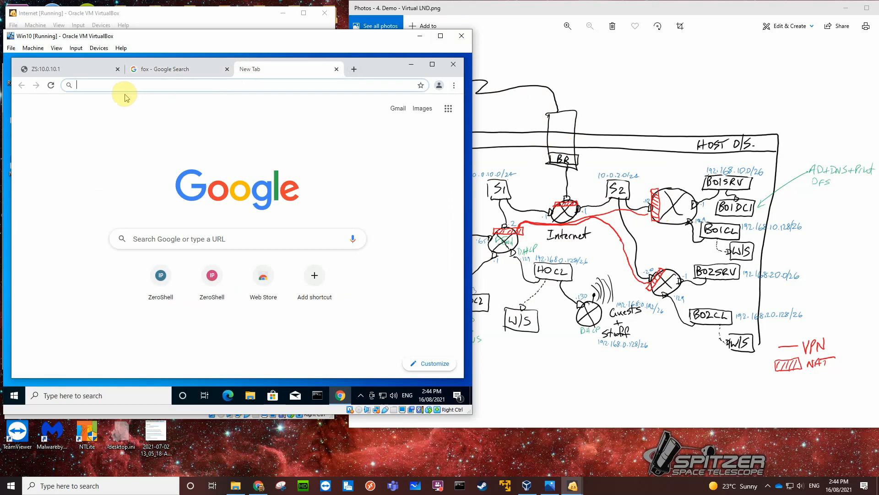
pyautogui.write('10.0.')
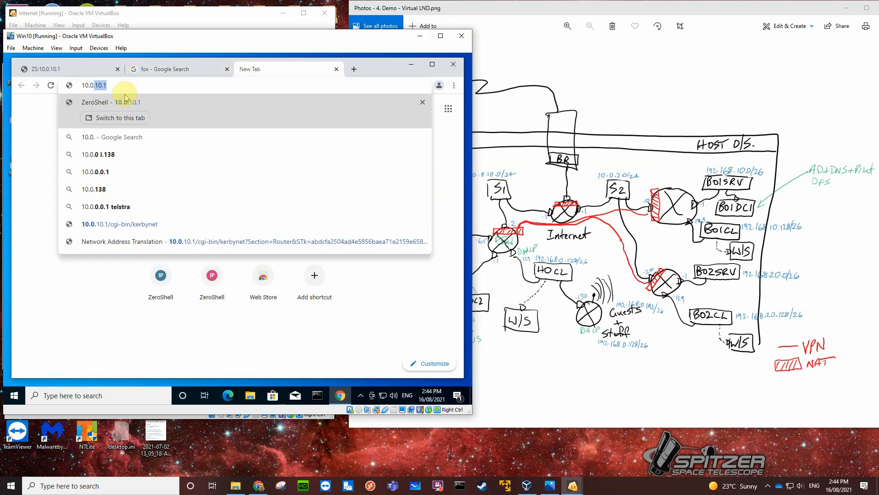
pyautogui.write('2.10')
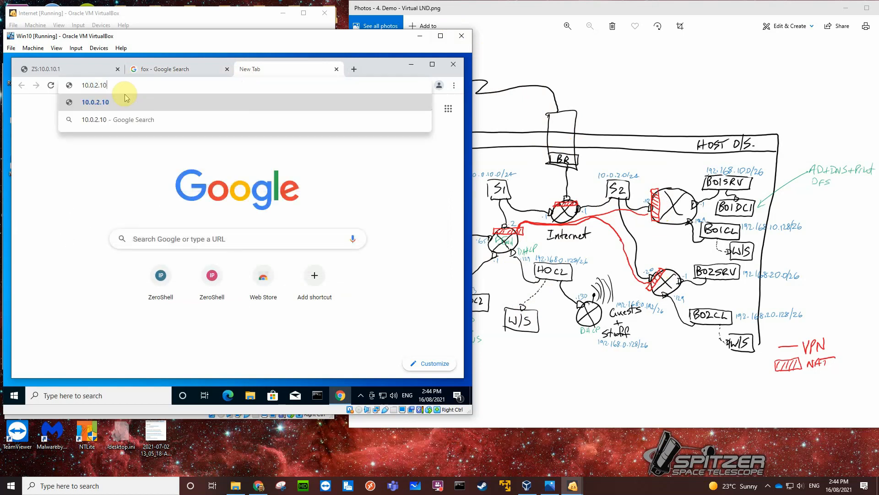
pyautogui.press('Return')
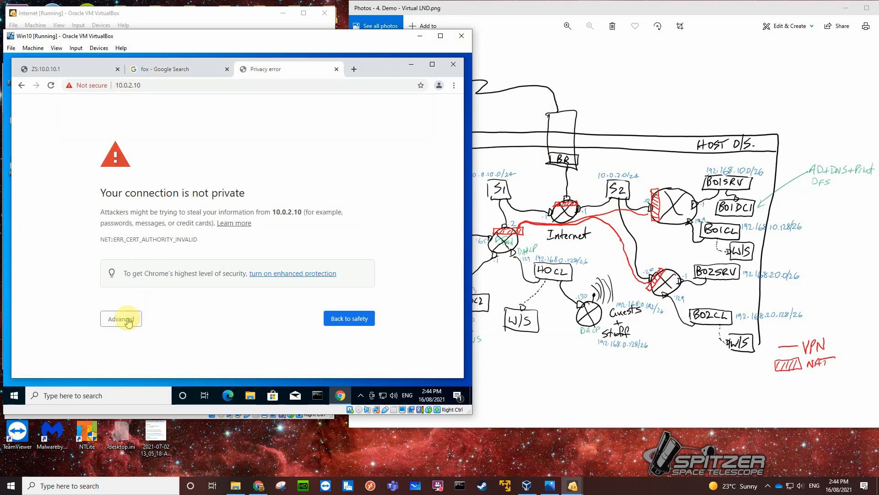
pyautogui.click(126, 319)
pyautogui.scroll(-1, 183, 327)
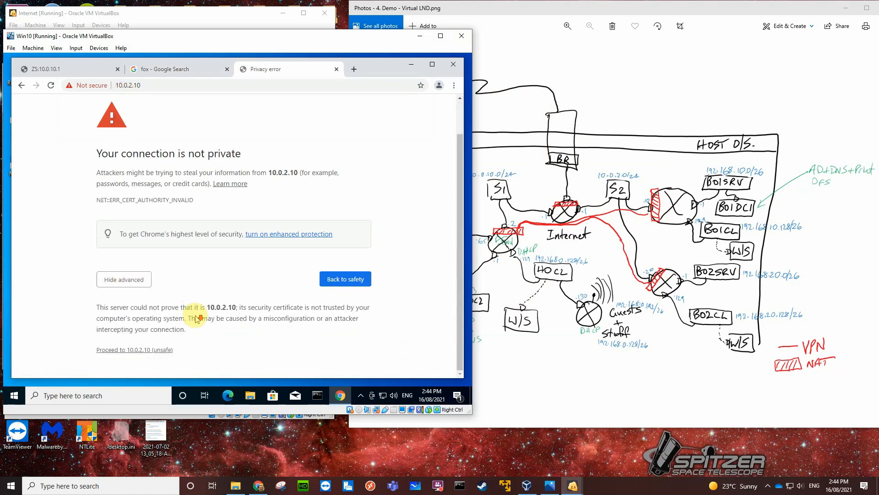
pyautogui.click(157, 350)
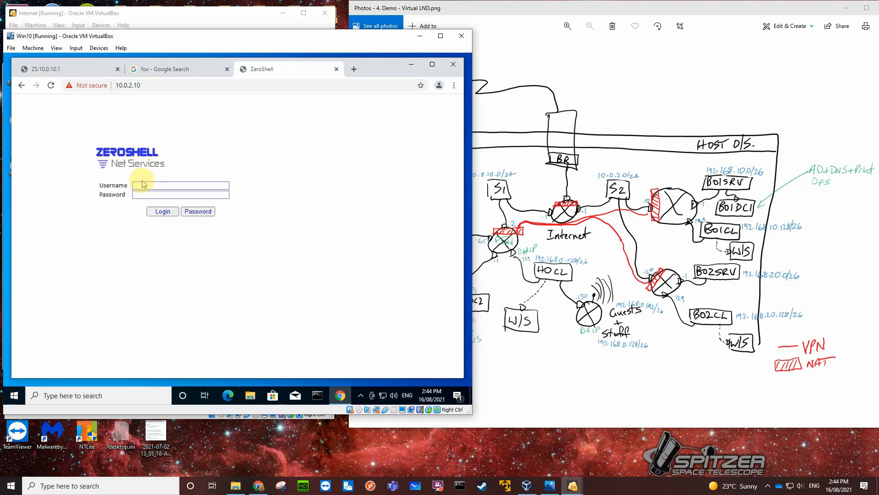
# Log in to the ZeroShell router at 10.0.2.10 as admin with the account password.
pyautogui.click(143, 187)
pyautogui.click(145, 197)
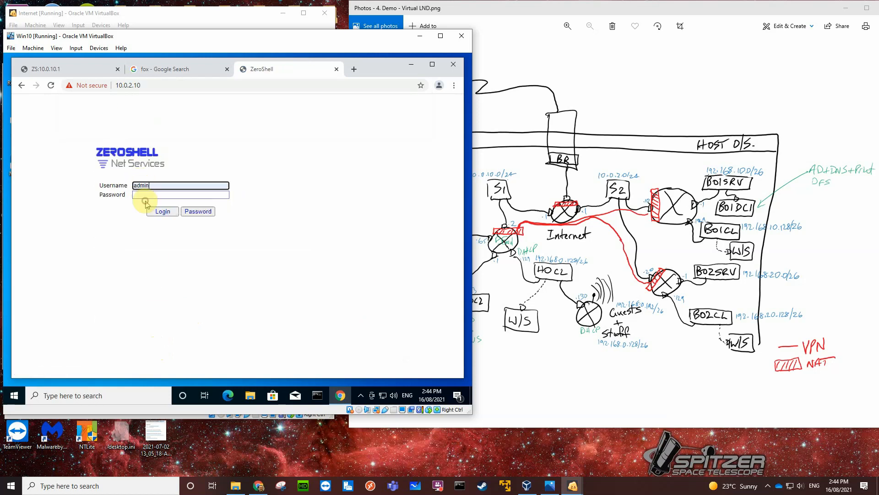
pyautogui.click(144, 195)
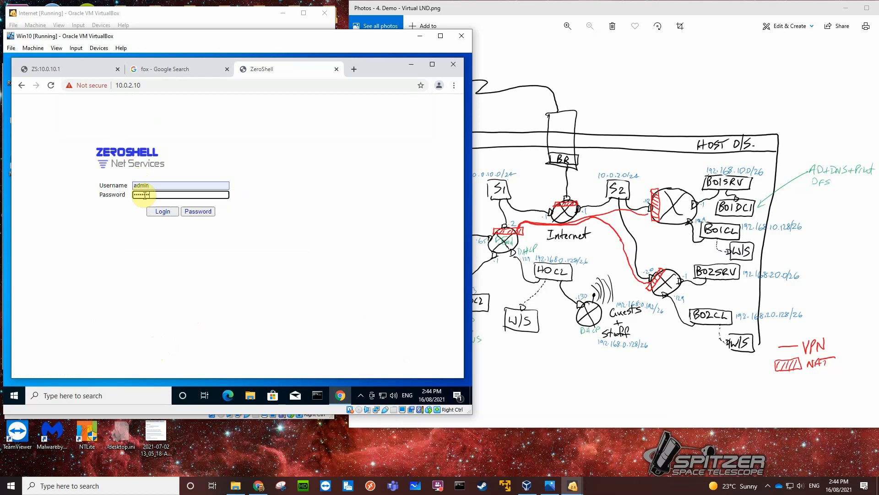
pyautogui.press('Return')
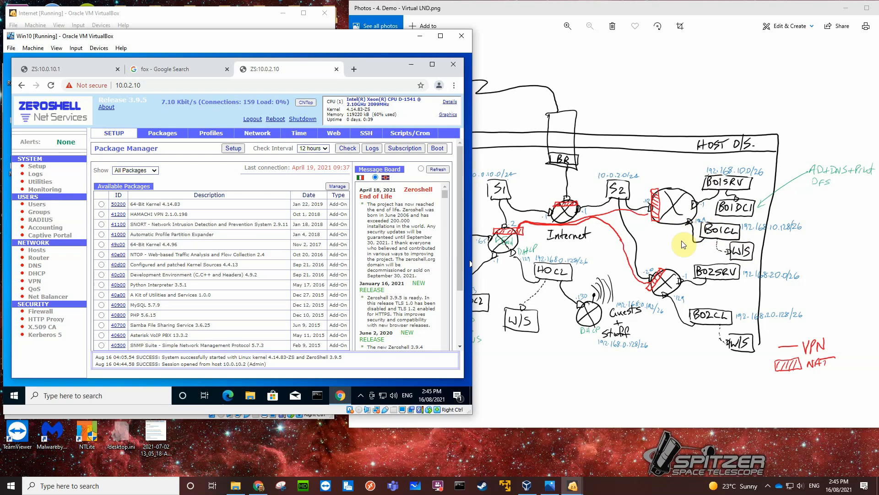
# Create a DHCP subnet on the 10.0.2.10 router for 192.168.10.128/255.255.255.192 on ETH02.
pyautogui.click(36, 273)
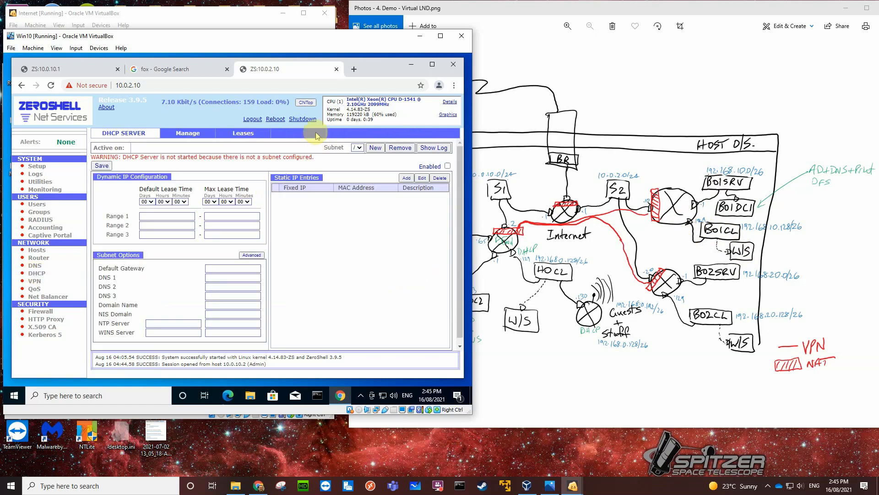
pyautogui.click(374, 149)
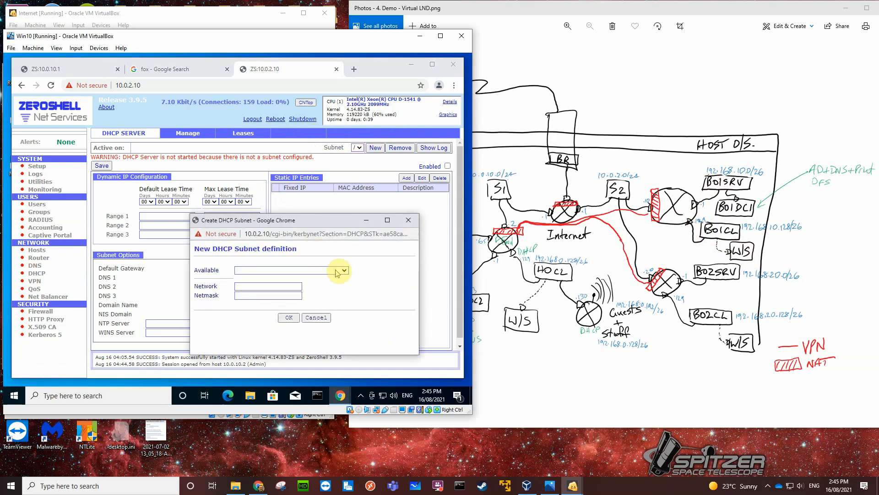
pyautogui.click(345, 270)
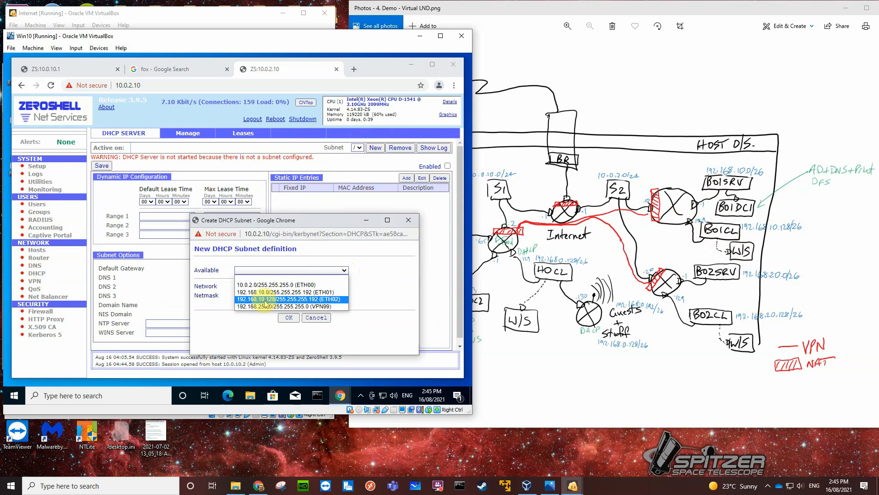
pyautogui.click(306, 300)
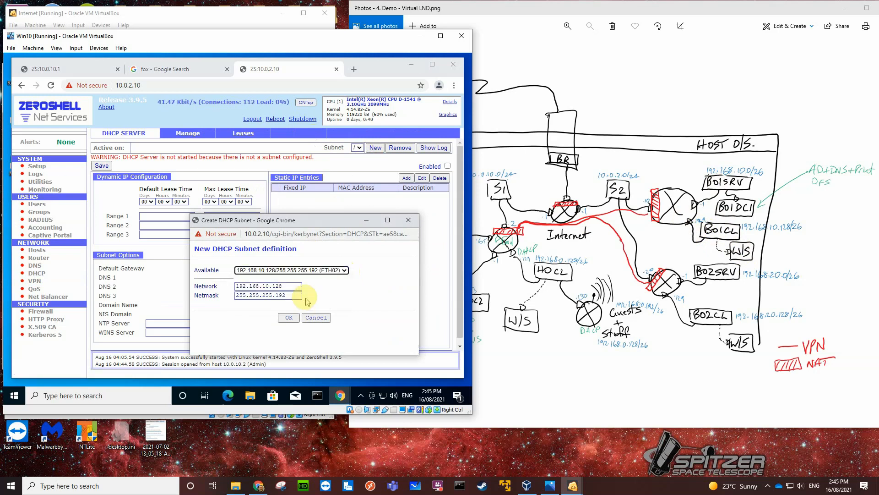
pyautogui.click(290, 320)
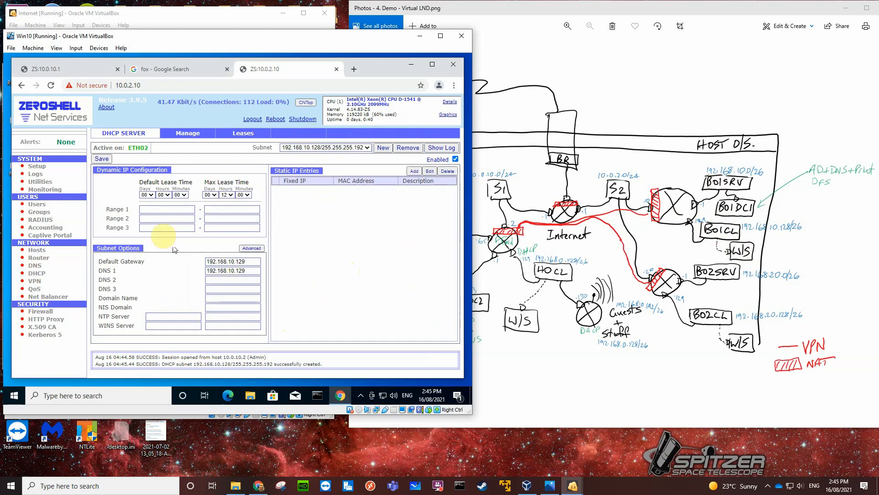
# Set DHCP Range 1 of the new subnet to 192.168.10.131 through 192.168.10.190.
pyautogui.click(155, 208)
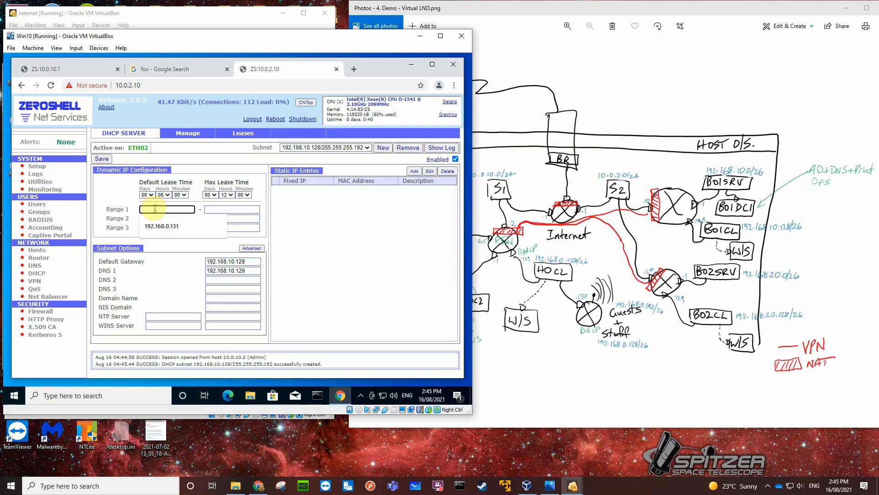
pyautogui.write('192.168.10')
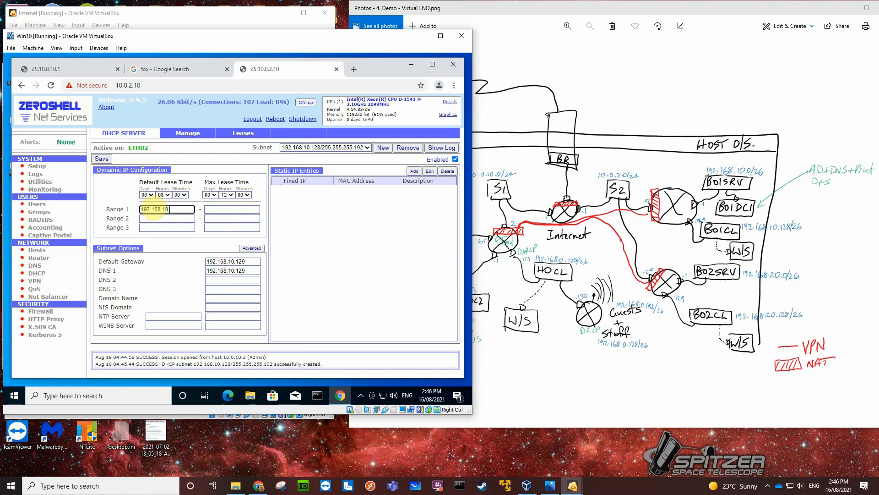
pyautogui.write('.')
pyautogui.click(211, 210)
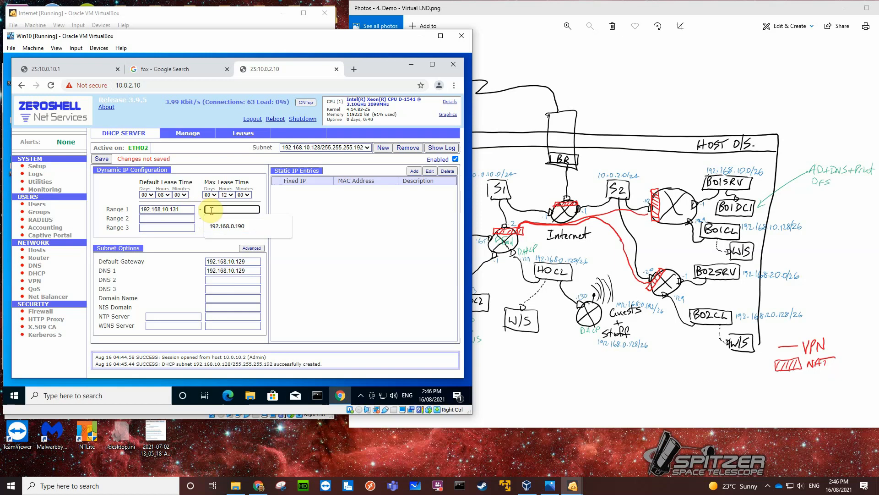
pyautogui.click(225, 226)
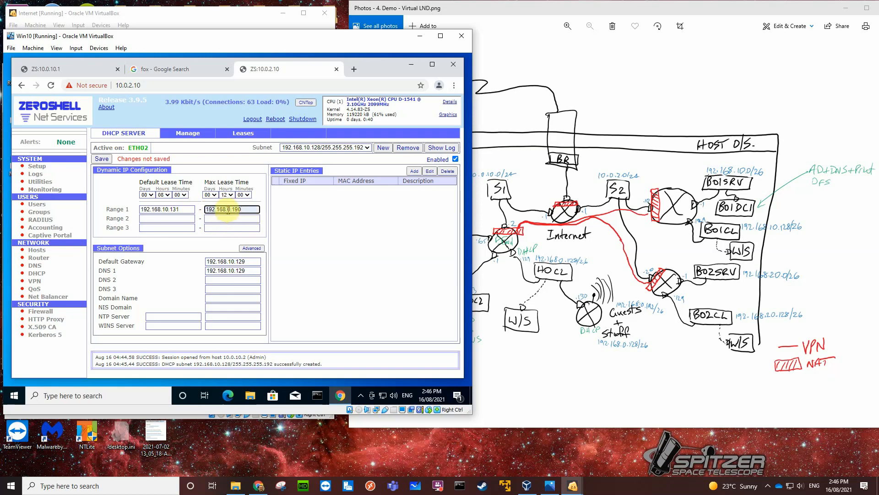
pyautogui.click(228, 210)
pyautogui.write('1')
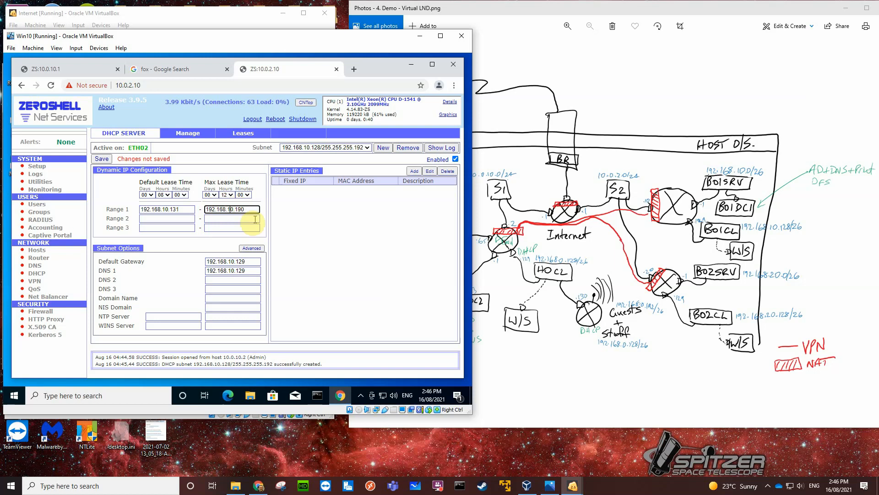
# Set the subnet's DNS 1 to 192.168.10.2 and DNS 2 to 8.8.8.8, and save the DHCP configuration.
pyautogui.click(248, 270)
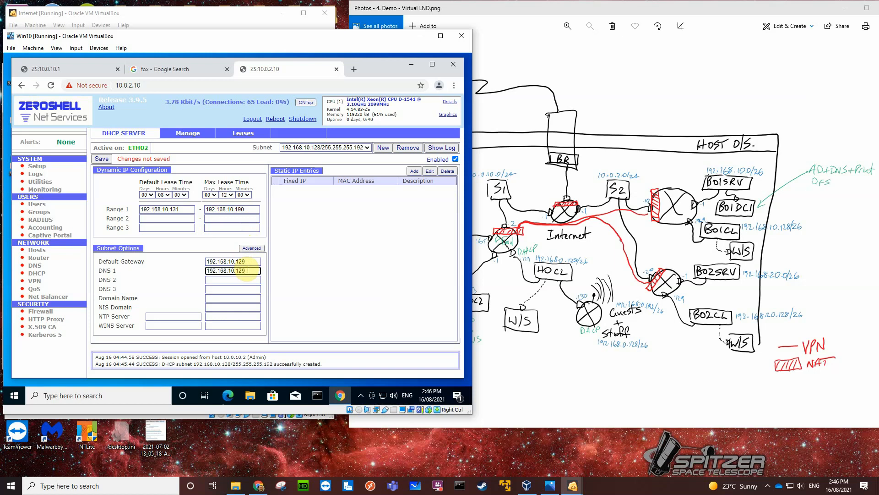
pyautogui.press('BackSpace')
pyautogui.press('BackSpace')
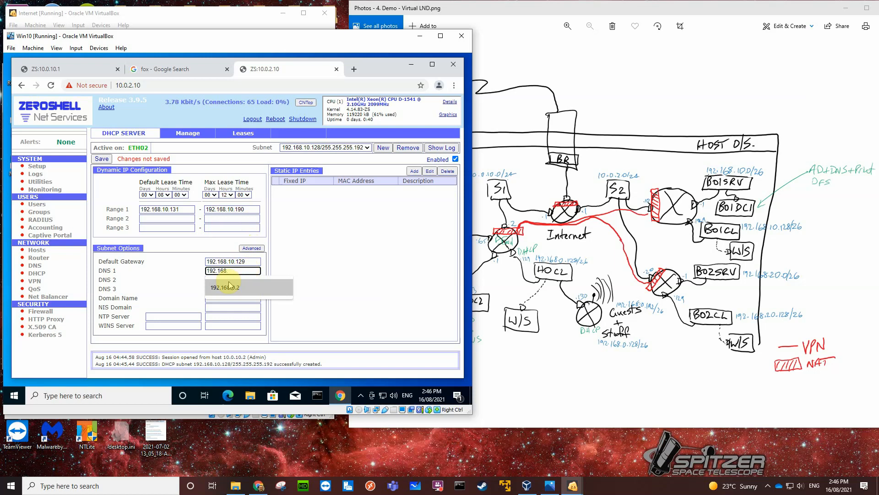
pyautogui.click(231, 285)
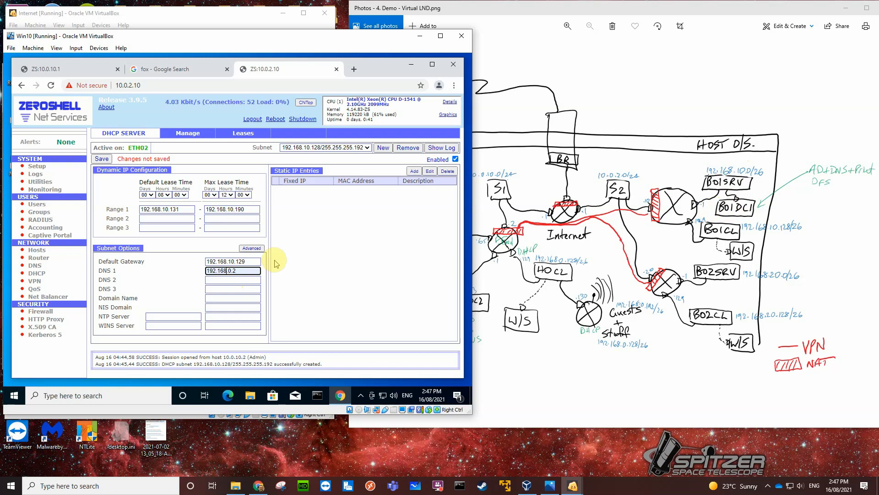
pyautogui.write('1')
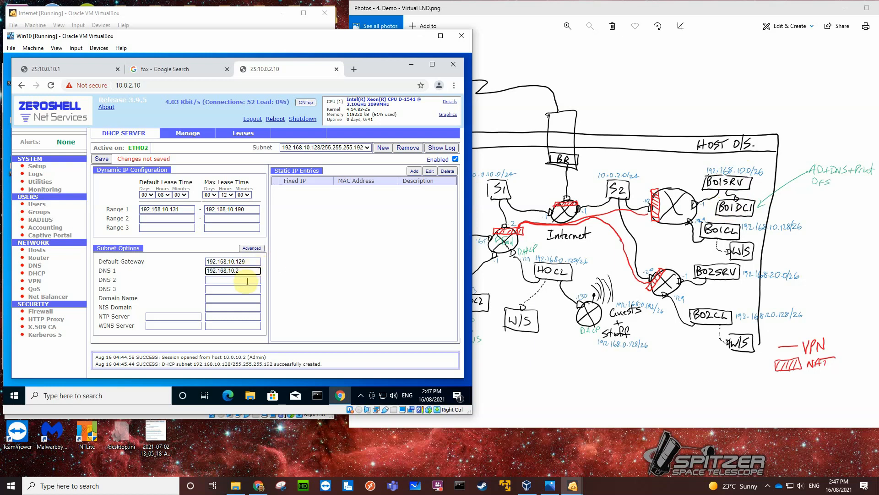
pyautogui.click(249, 281)
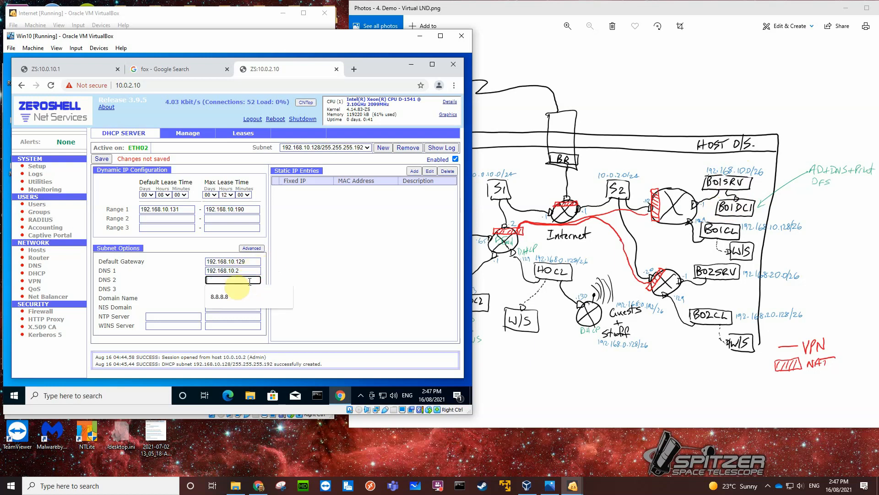
pyautogui.click(228, 296)
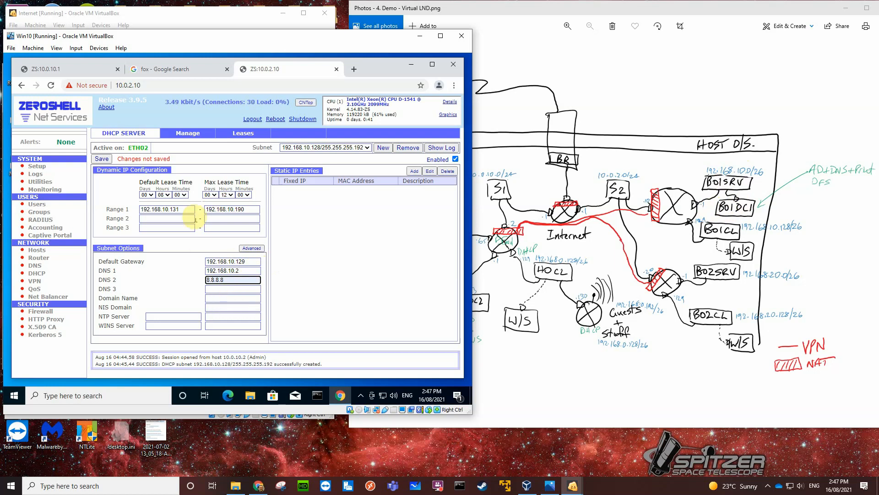
pyautogui.click(102, 160)
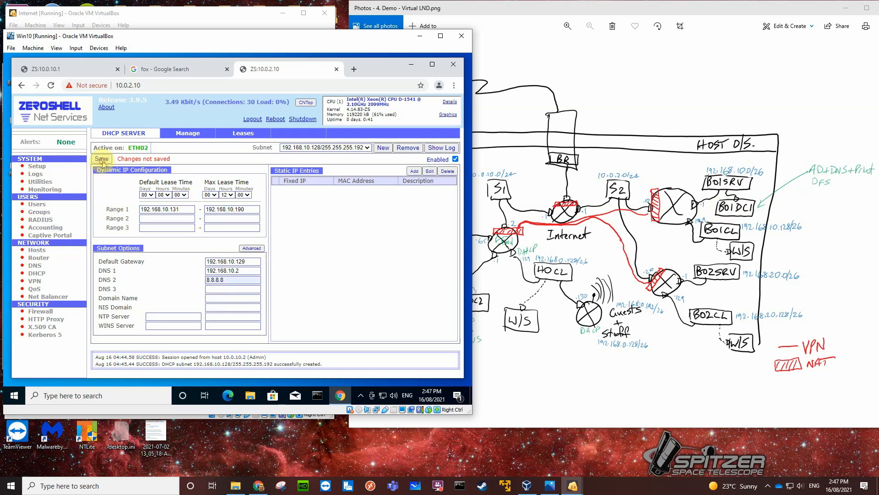
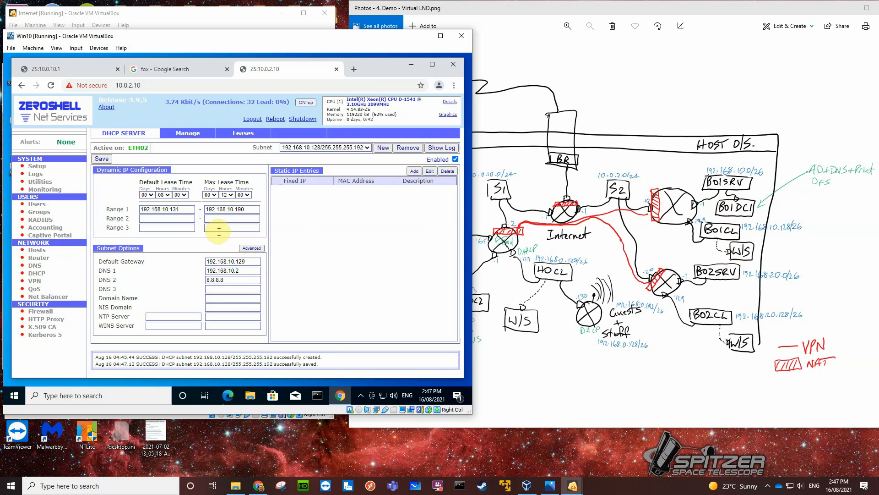
# Enable NAT on ETH00 of the 10.0.2.10 router, save it, and return to the router's DHCP configuration.
pyautogui.click(39, 257)
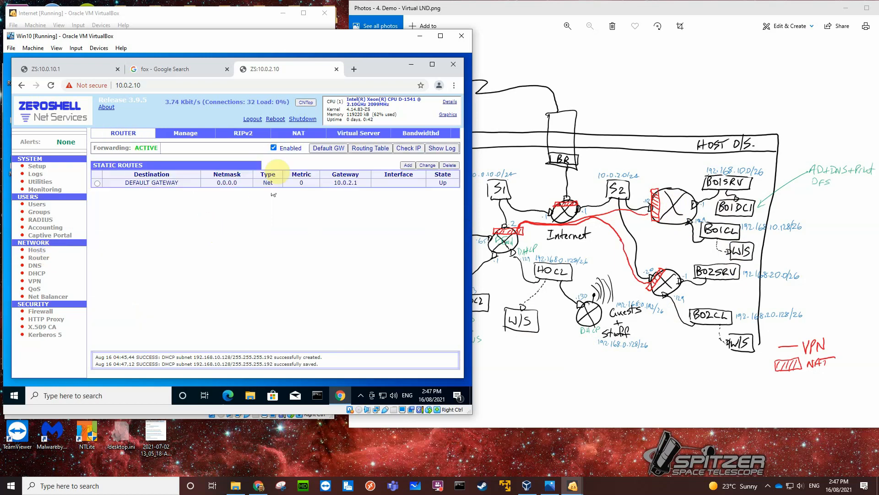
pyautogui.click(297, 133)
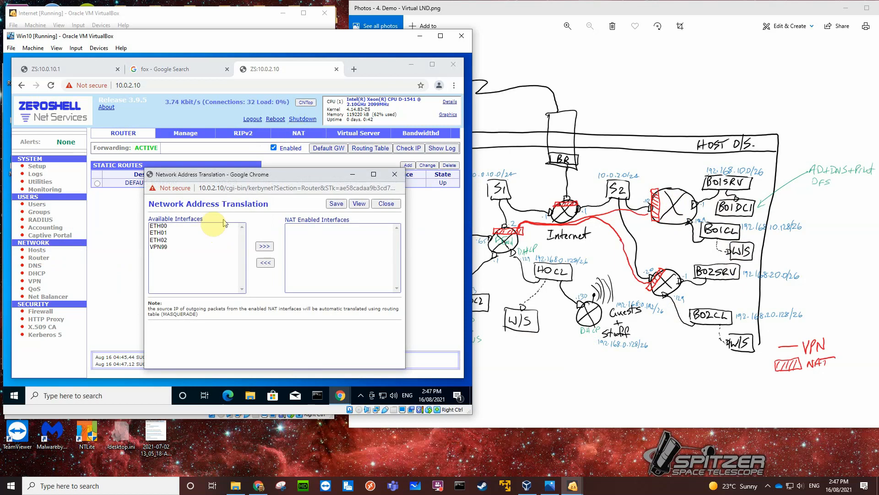
pyautogui.click(156, 226)
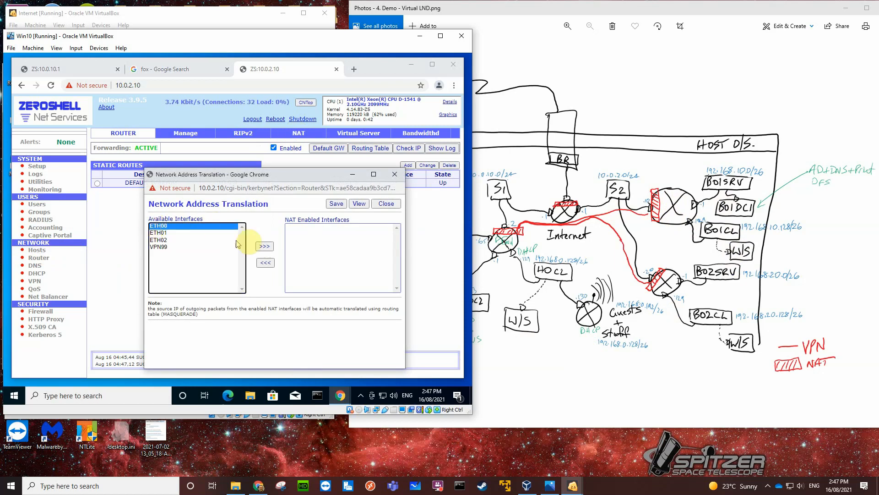
pyautogui.click(264, 246)
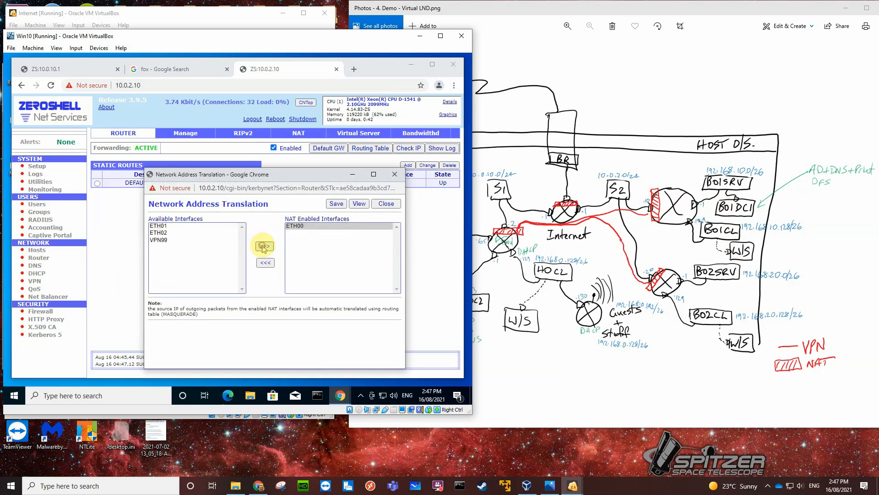
pyautogui.click(337, 204)
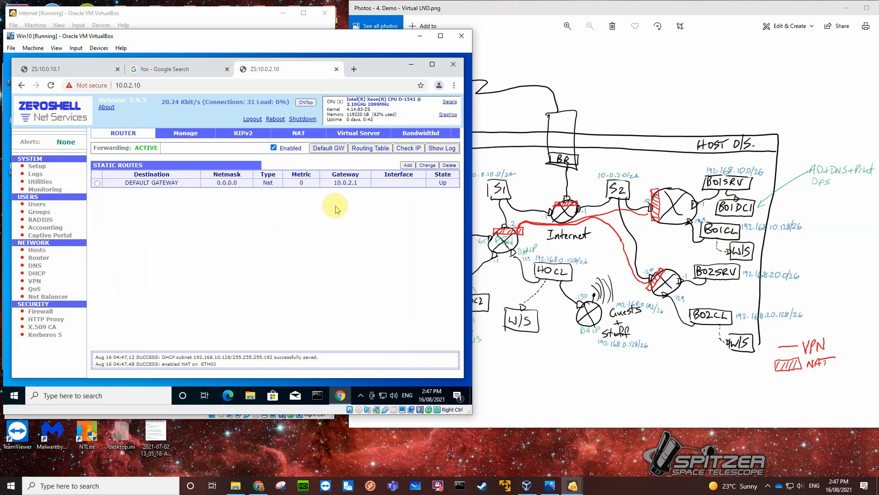
pyautogui.click(46, 274)
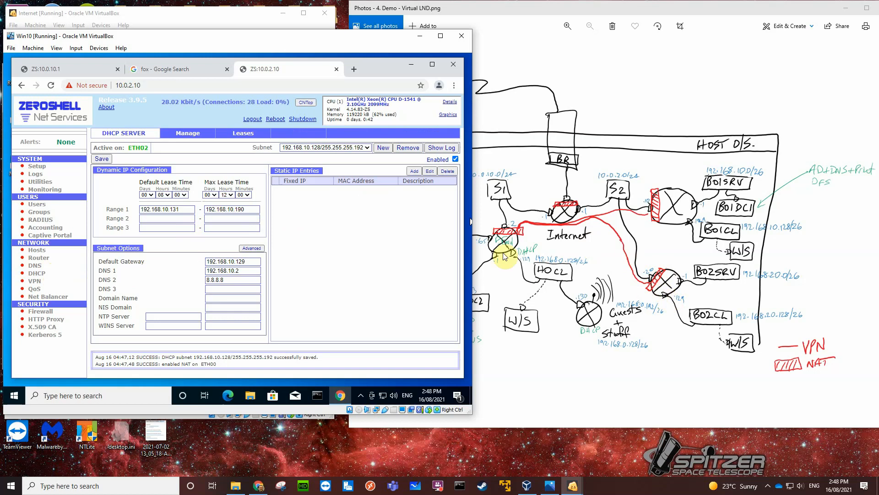
# Open the ZeroShell page at 10.0.2.20 in a new browser tab, proceeding past the certificate warning.
pyautogui.click(359, 71)
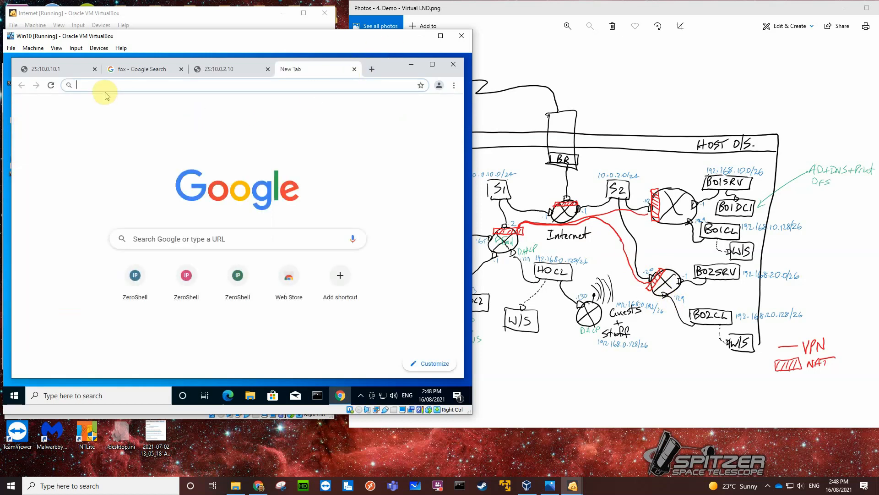
pyautogui.write('10.0.2.20')
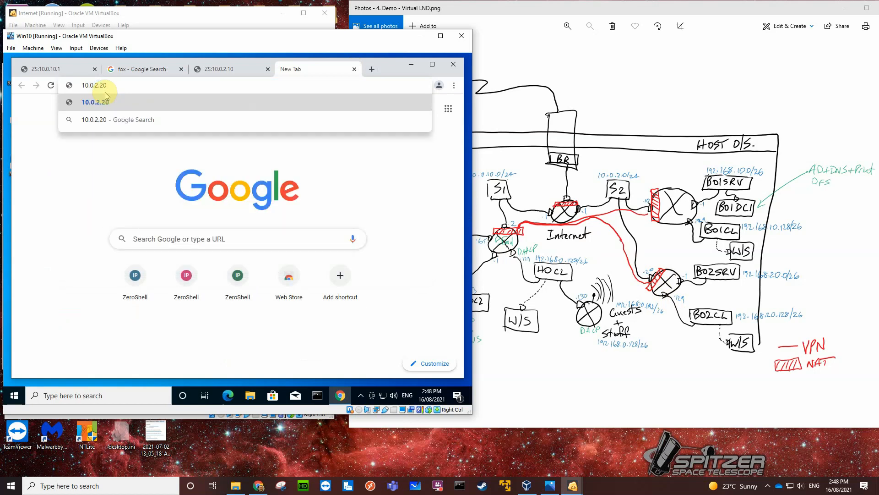
pyautogui.press('Return')
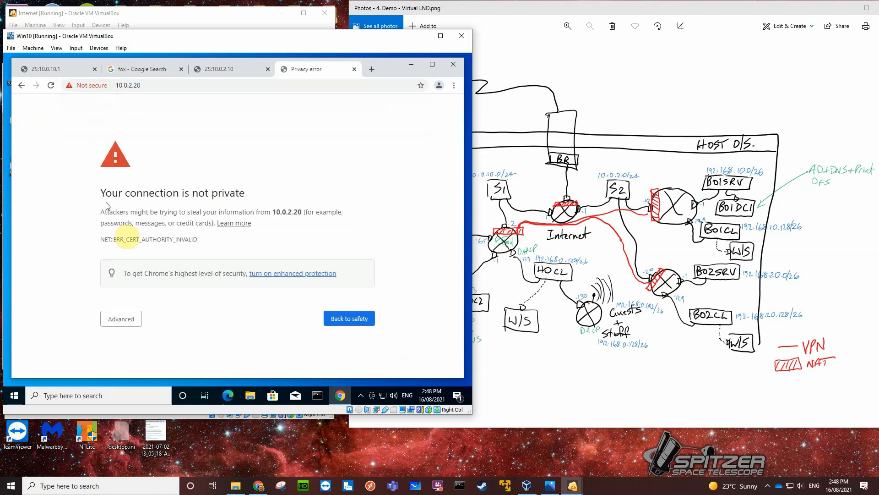
pyautogui.click(123, 320)
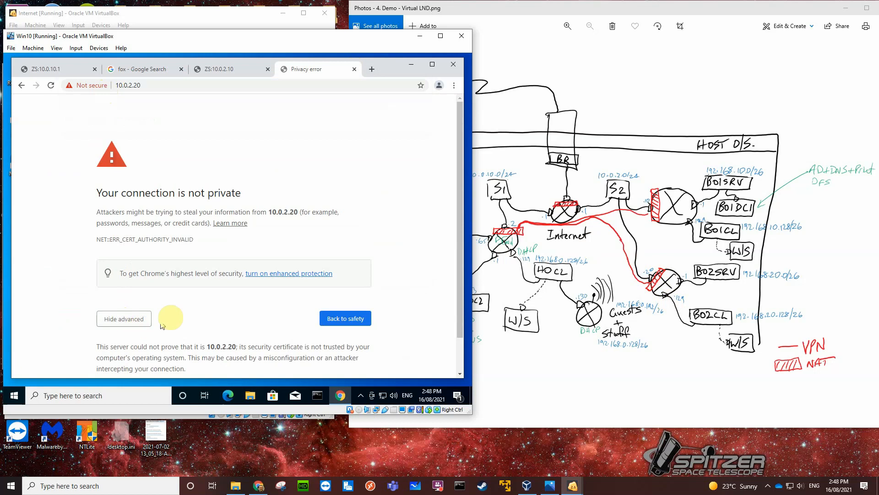
pyautogui.scroll(-1, 177, 316)
pyautogui.click(159, 351)
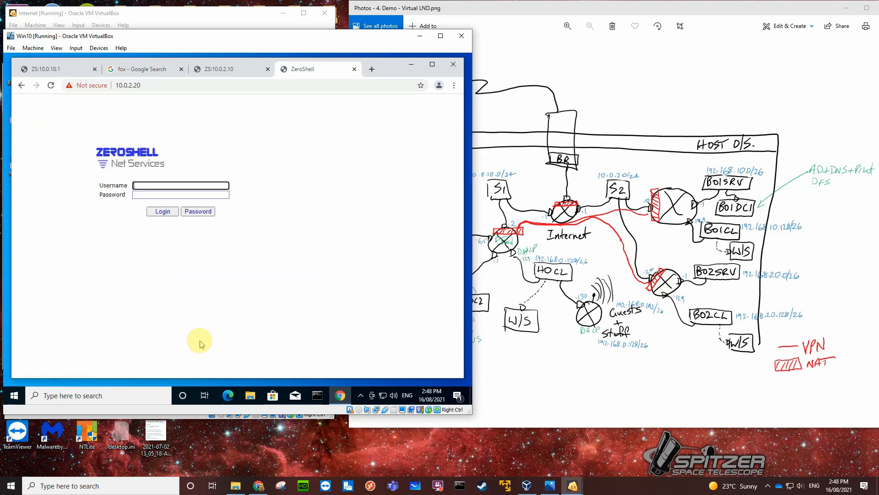
# Log in to the 10.0.2.20 router as admin with the account password.
pyautogui.write('admin')
pyautogui.click(147, 195)
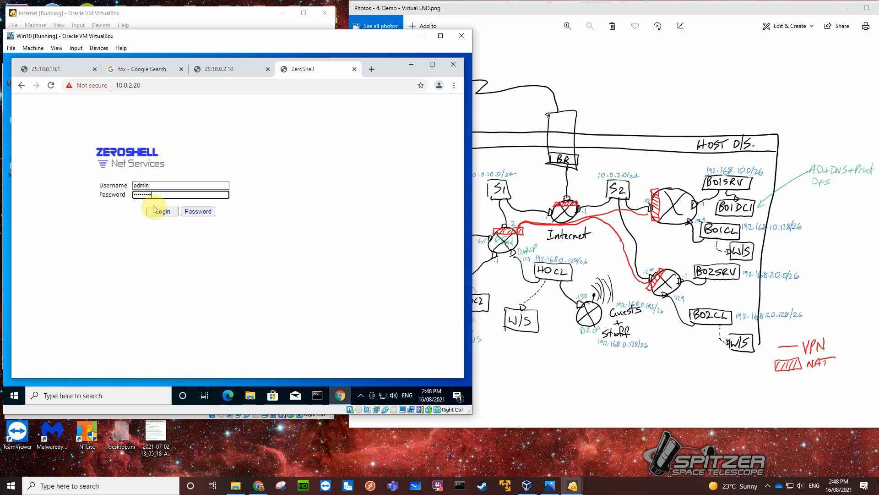
pyautogui.click(157, 211)
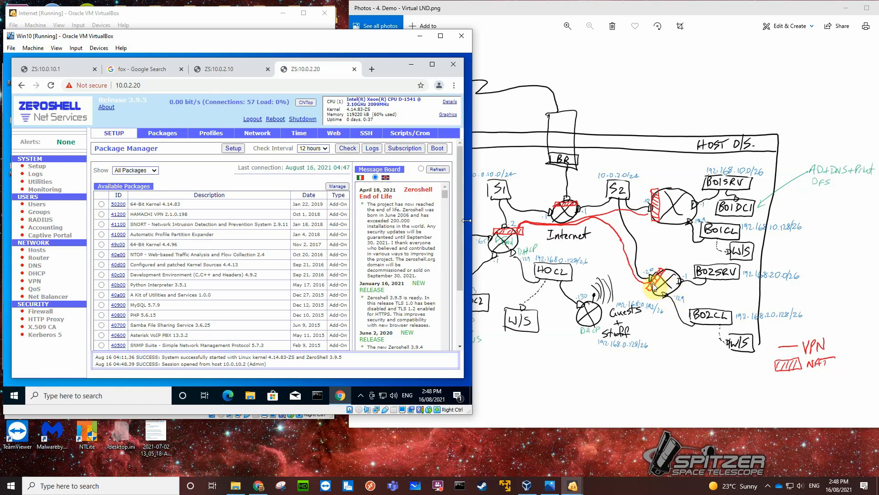
# Create a DHCP subnet on the 10.0.2.20 router for 192.168.20.128/255.255.255.192 on ETH02.
pyautogui.click(37, 273)
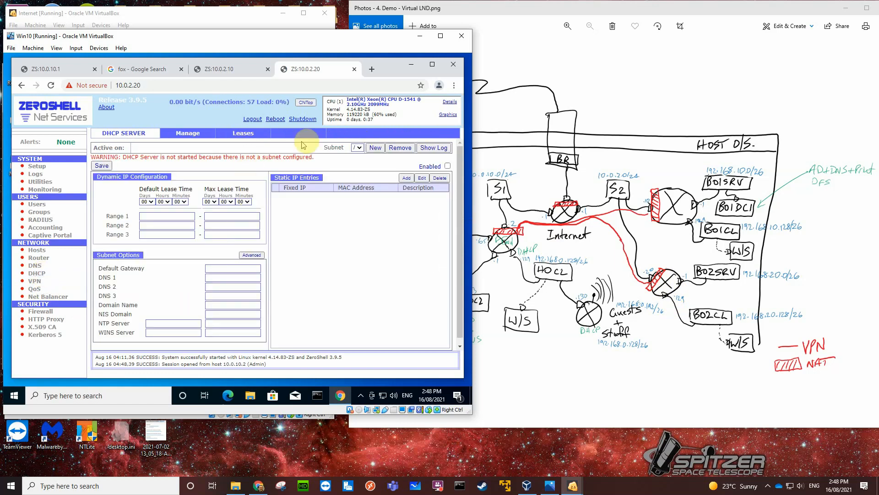
pyautogui.click(376, 149)
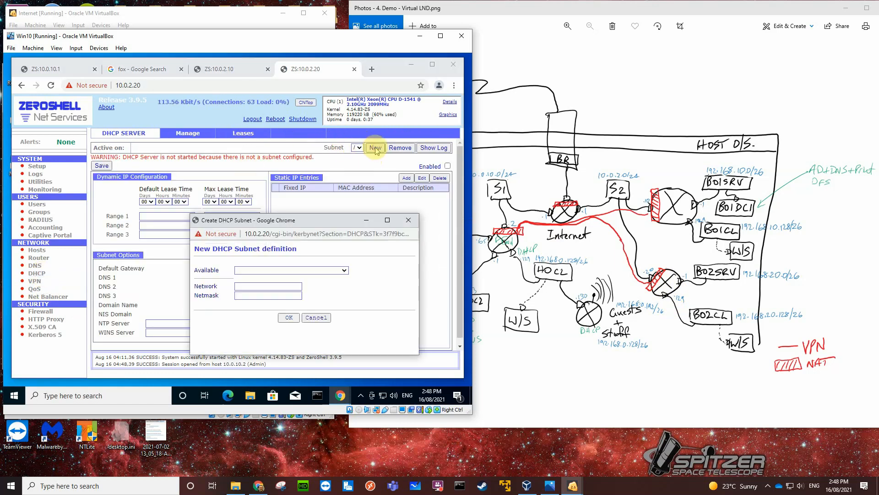
pyautogui.click(345, 270)
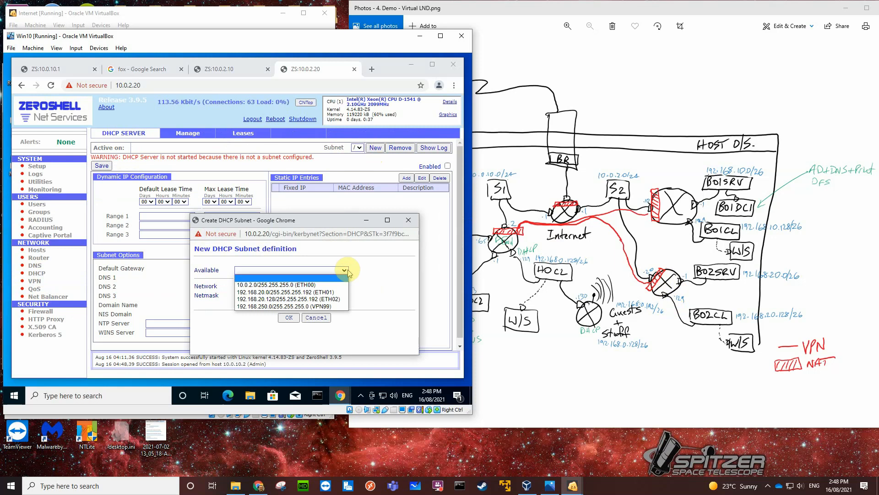
pyautogui.click(283, 298)
pyautogui.click(289, 319)
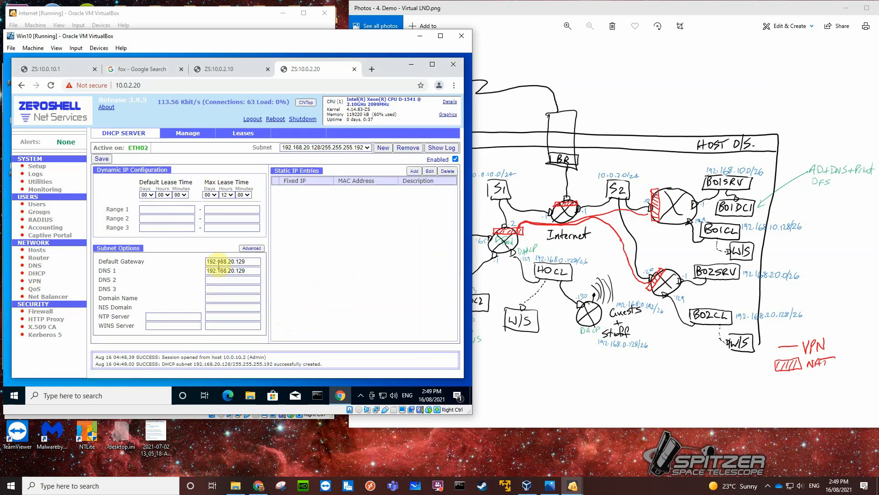
# Set the new subnet's DNS 1 to 192.168.20.2 and DNS 2 to 8.8.8.8.
pyautogui.moveTo(248, 269); pyautogui.dragTo(235, 272)
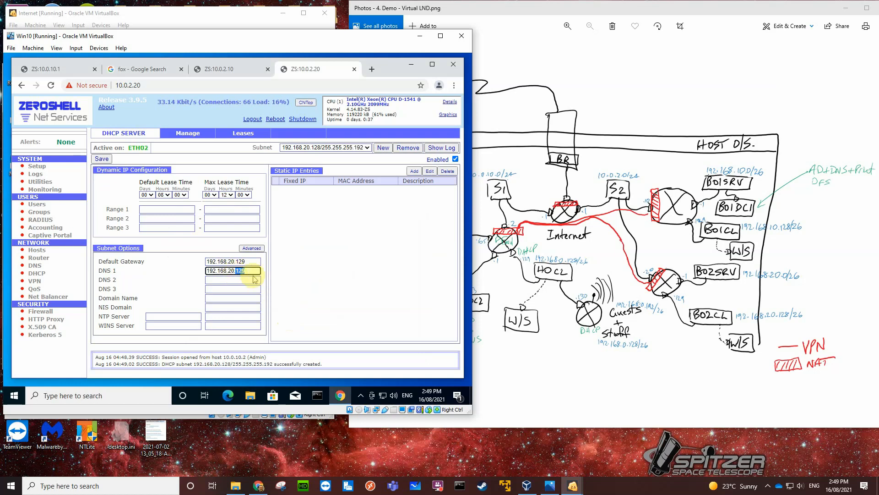
pyautogui.write('2')
pyautogui.click(226, 280)
pyautogui.write('8.8.8.8')
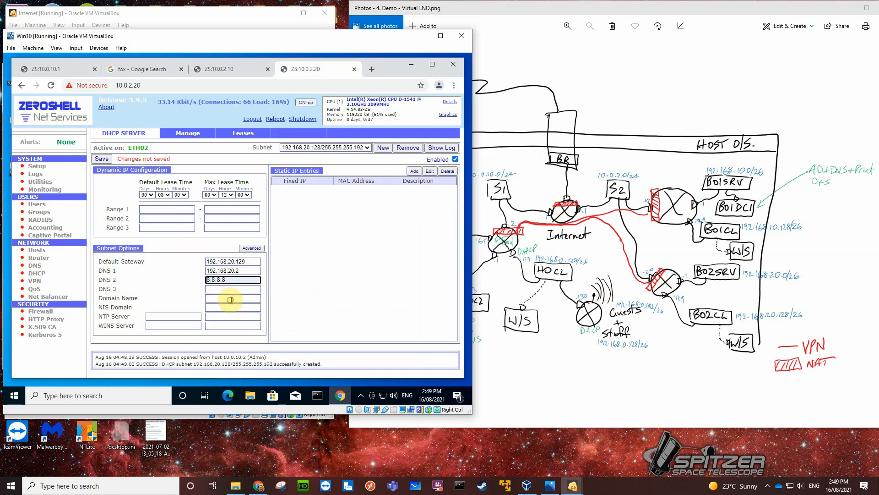
# Set DHCP Range 1 to 192.168.20.131 through 192.168.20.190 and save the subnet configuration.
pyautogui.click(161, 209)
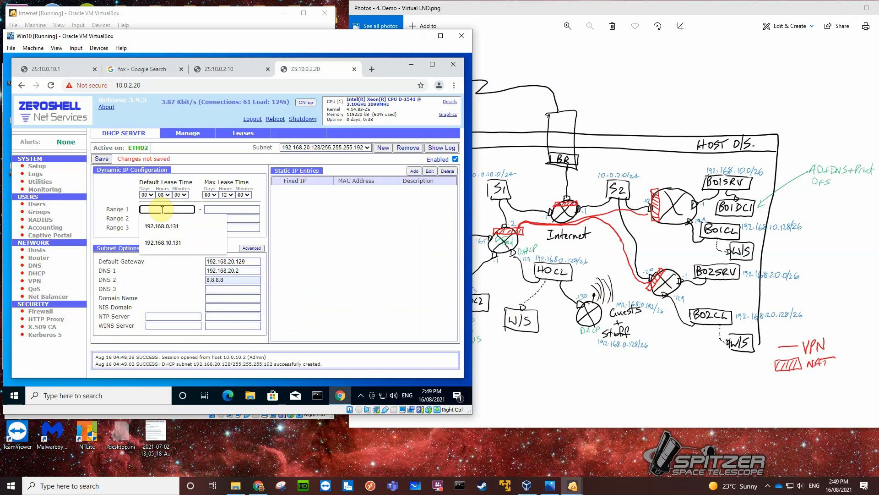
pyautogui.click(165, 242)
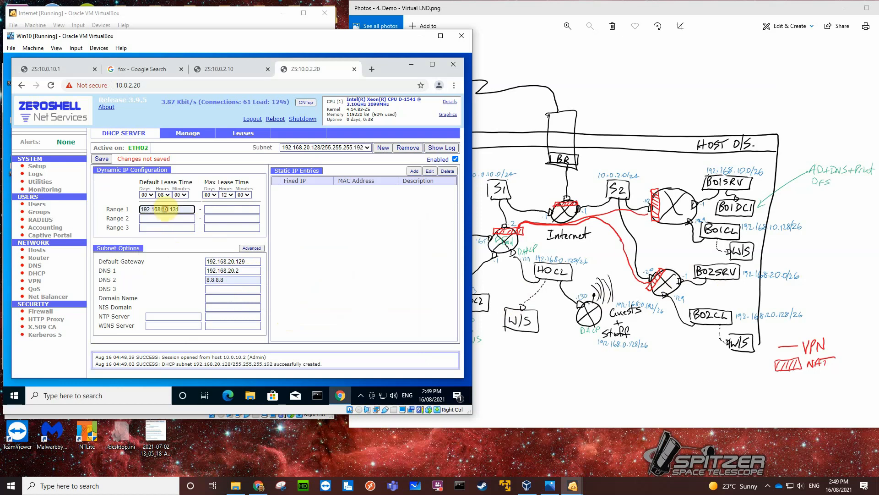
pyautogui.press('BackSpace')
pyautogui.click(221, 208)
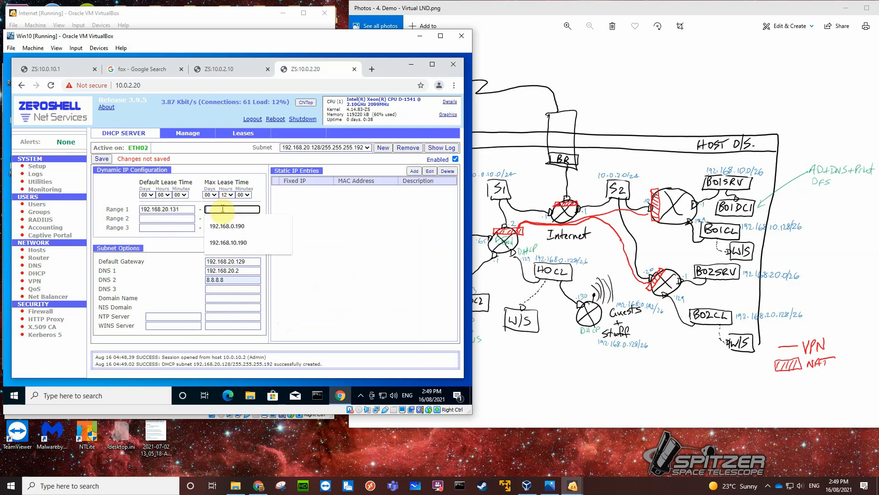
pyautogui.click(230, 243)
pyautogui.click(230, 209)
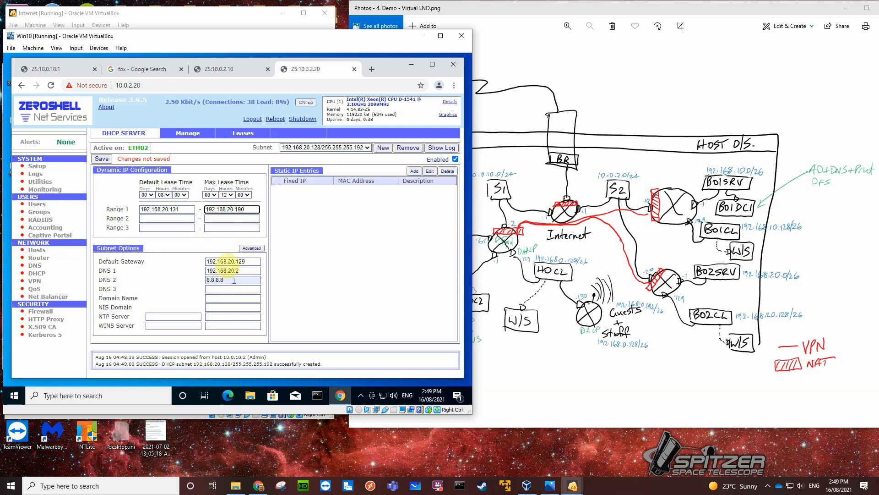
pyautogui.click(102, 160)
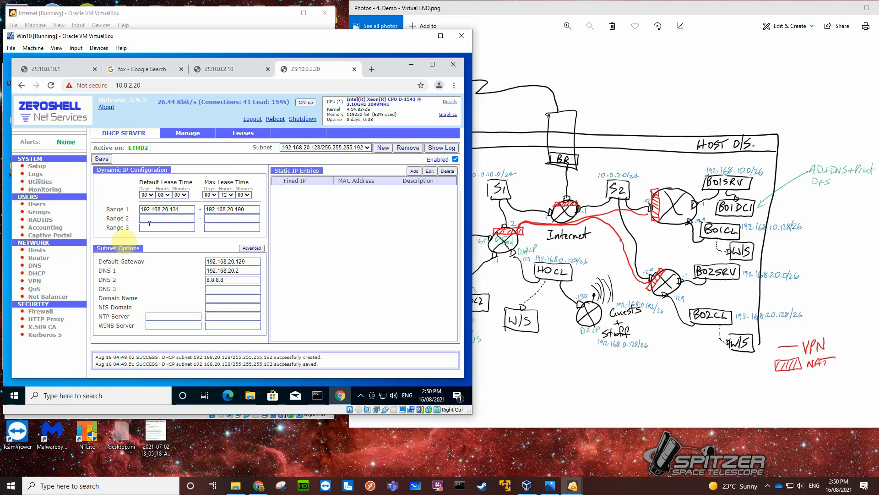
# Enable NAT on ETH00 of the 10.0.2.20 router and save the setting.
pyautogui.click(40, 255)
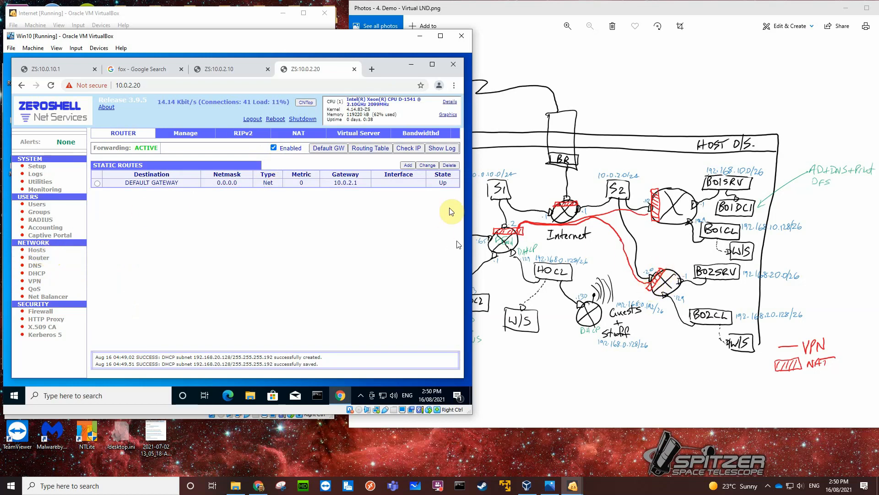
pyautogui.click(295, 135)
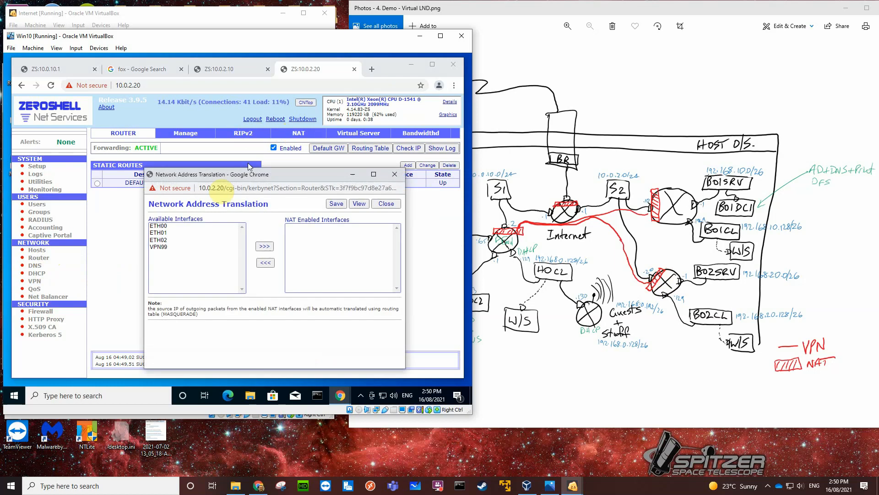
pyautogui.click(161, 226)
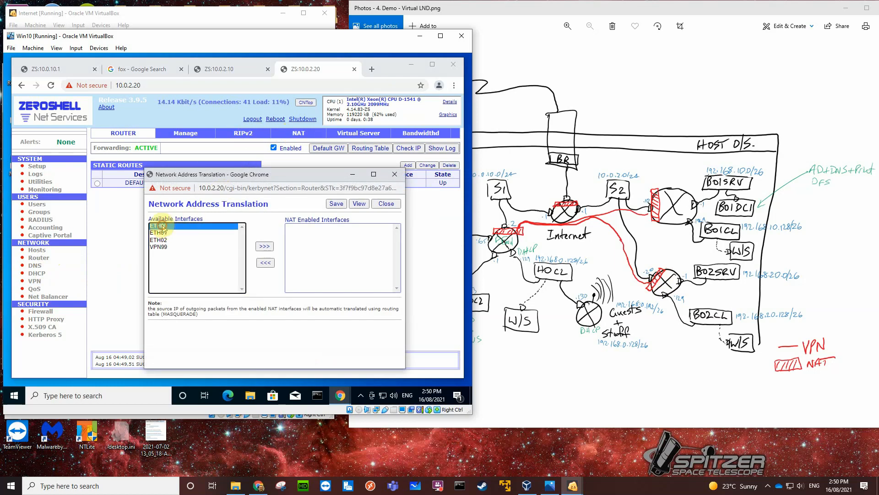
pyautogui.click(264, 246)
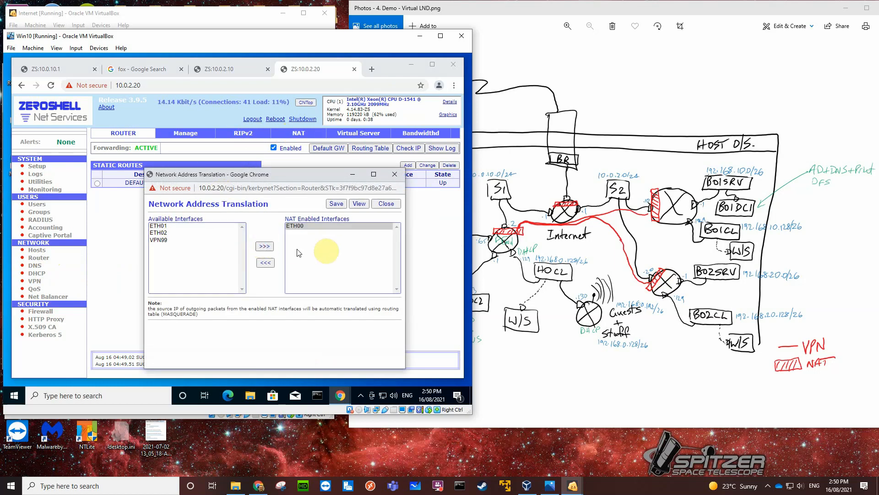
pyautogui.click(336, 204)
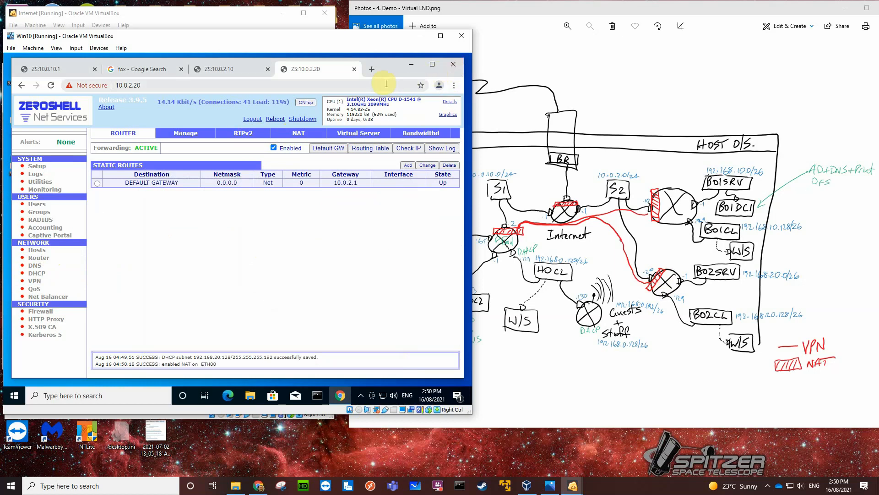
# Close the 10.0.2.20, 10.0.2.10 and Google search tabs, and close the browser on the Windows 10 client.
pyautogui.click(353, 69)
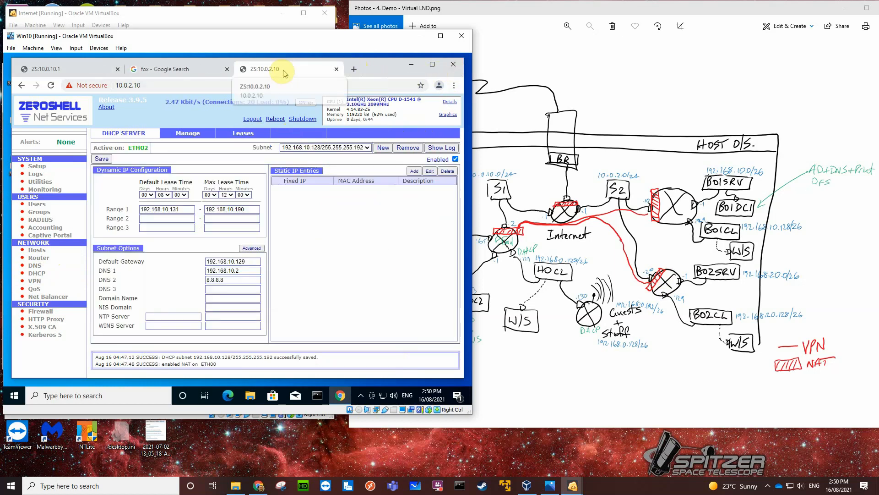
pyautogui.click(337, 69)
pyautogui.click(227, 70)
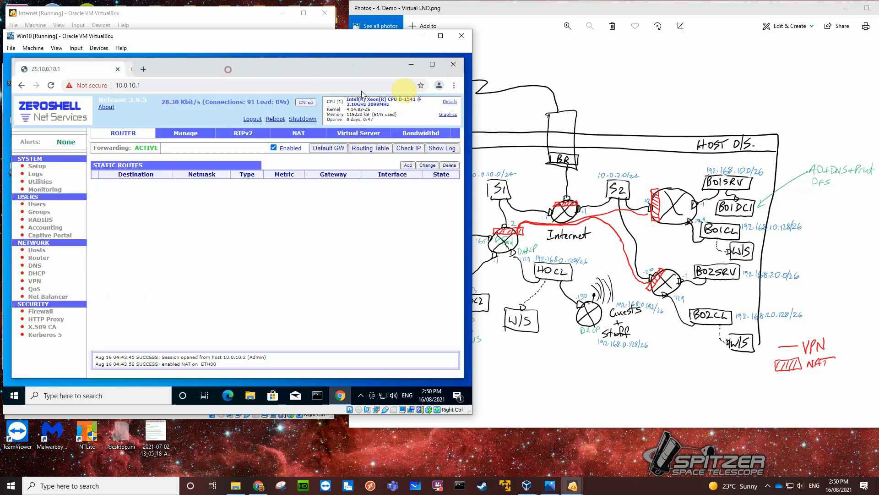
pyautogui.click(453, 65)
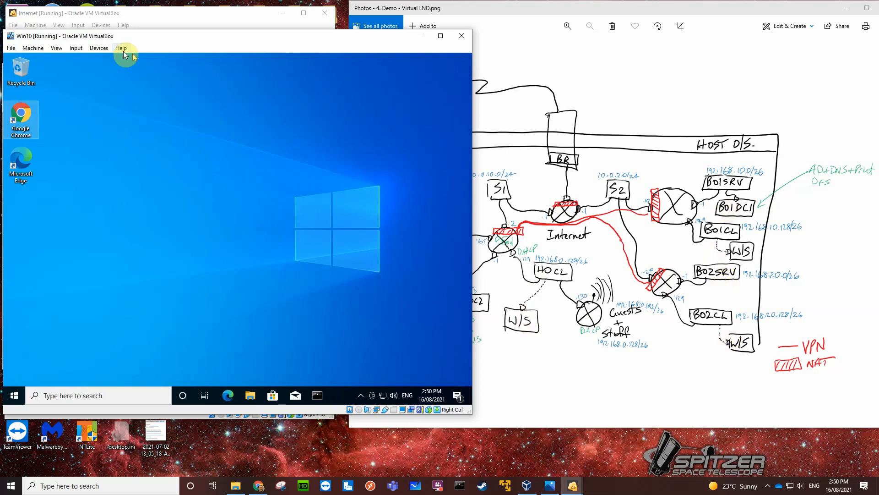
# Attach the running Win10 VM's Adapter 1 to the internal network BO1clients and save the network settings.
pyautogui.click(99, 49)
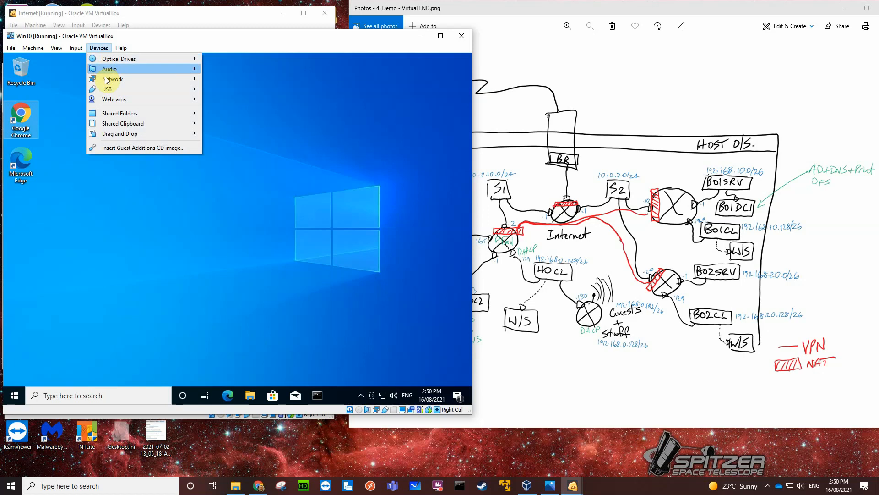
pyautogui.moveTo(107, 79)
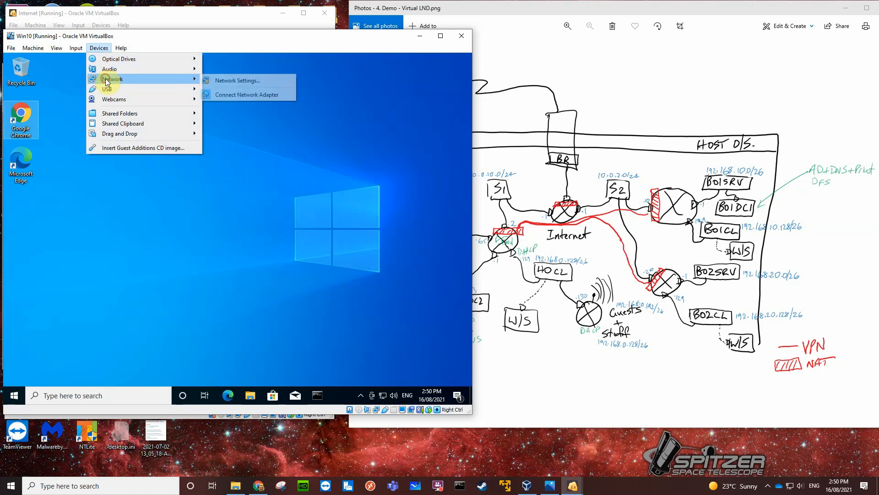
pyautogui.click(230, 81)
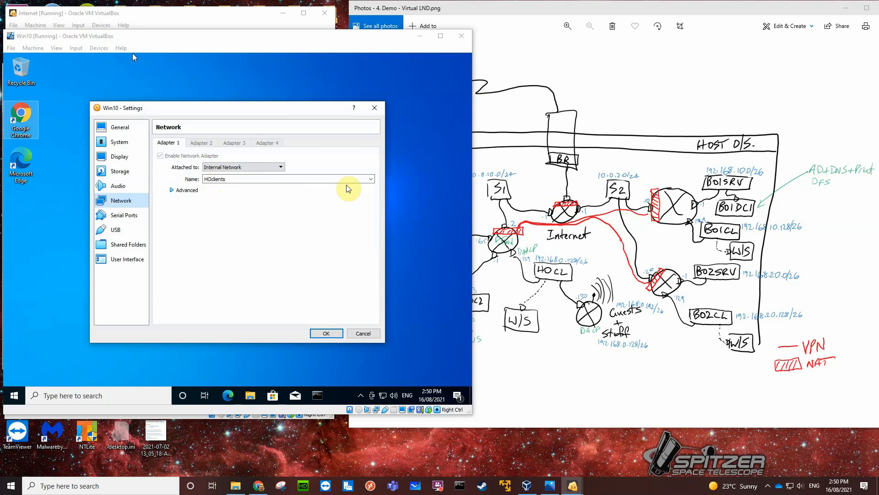
pyautogui.click(371, 180)
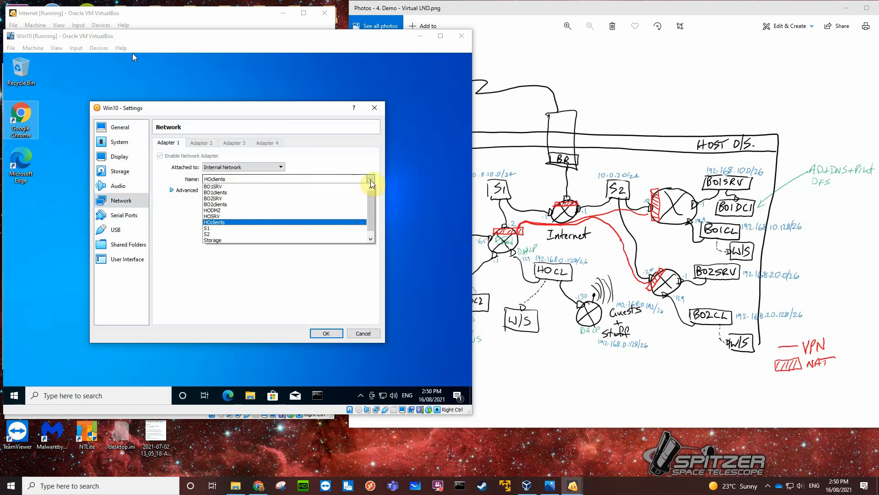
pyautogui.click(243, 192)
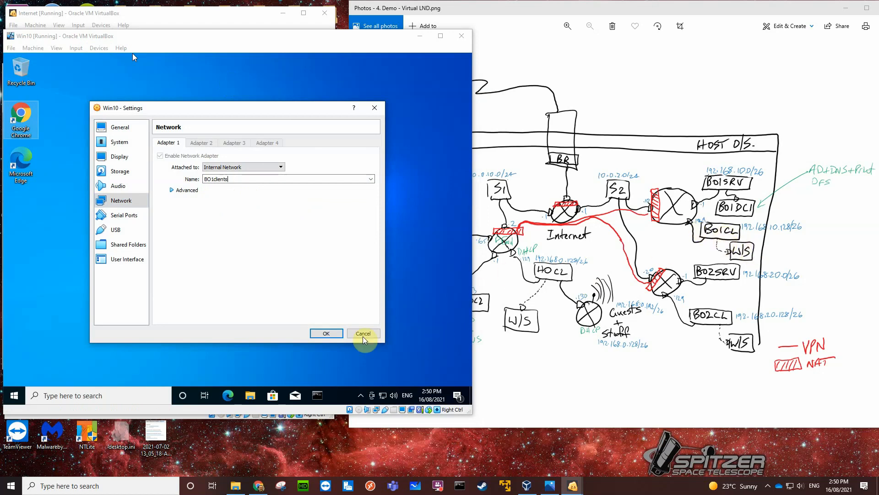
pyautogui.click(334, 334)
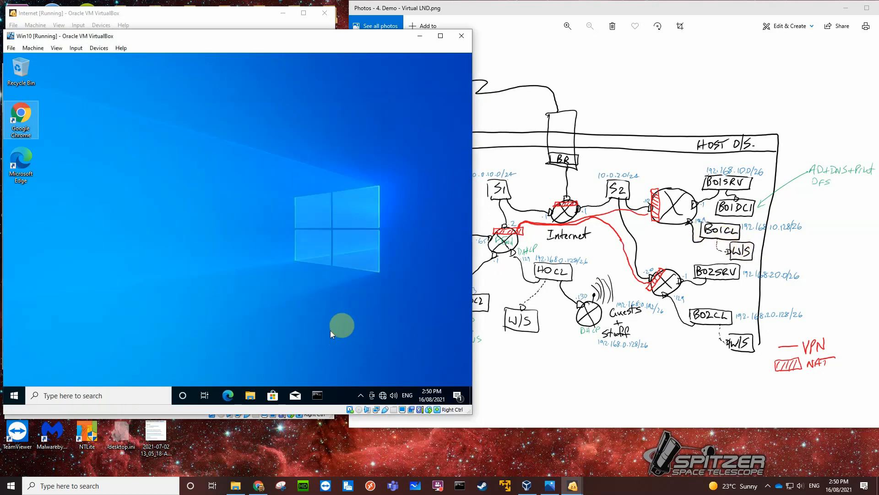
# Open Command Prompt on the Windows 10 client and allow the PC to be discoverable on Network 2.
pyautogui.click(318, 397)
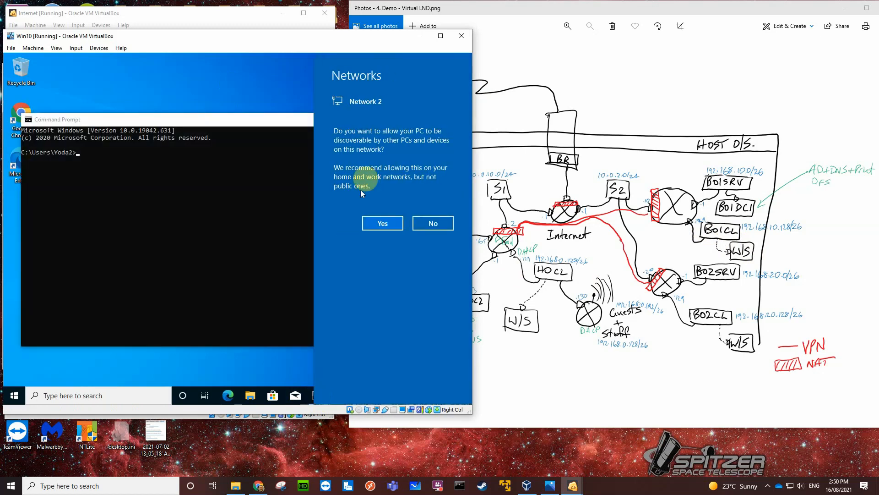
pyautogui.click(381, 223)
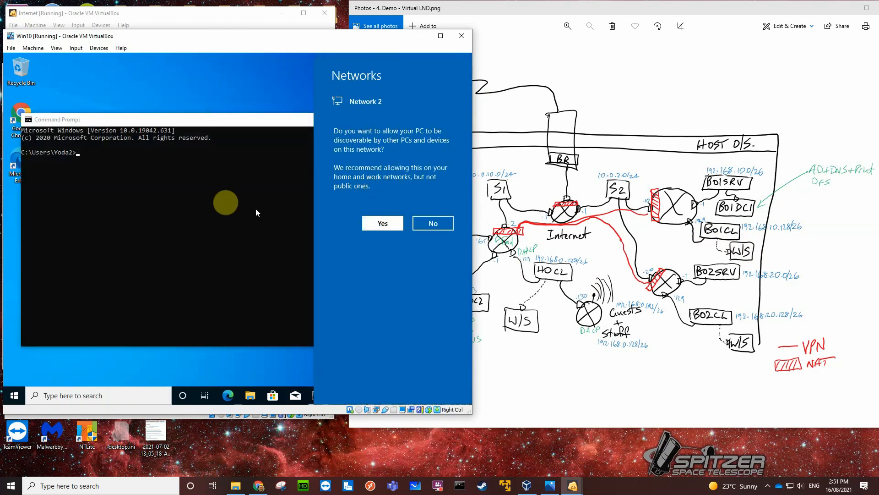
pyautogui.click(392, 225)
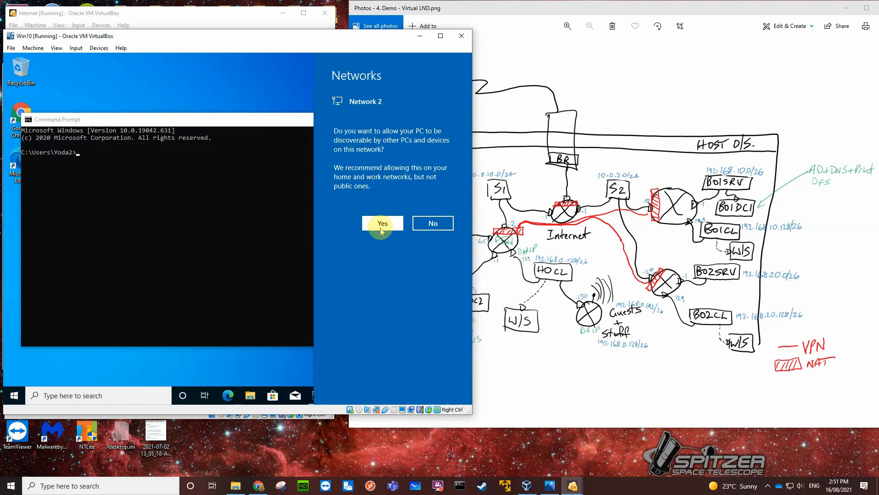
pyautogui.click(382, 224)
# Run ipconfig /all in Command Prompt to check the client's DHCP lease on the BO1clients network.
pyautogui.click(78, 153)
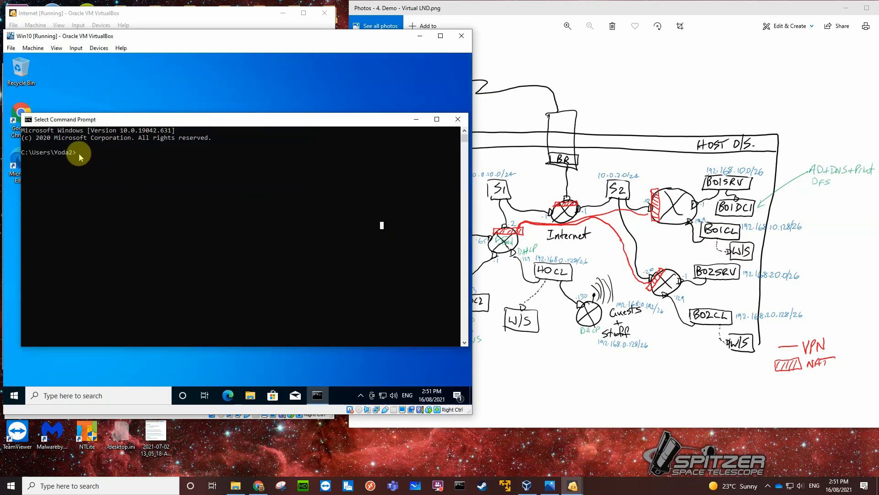
pyautogui.write('ipconfig')
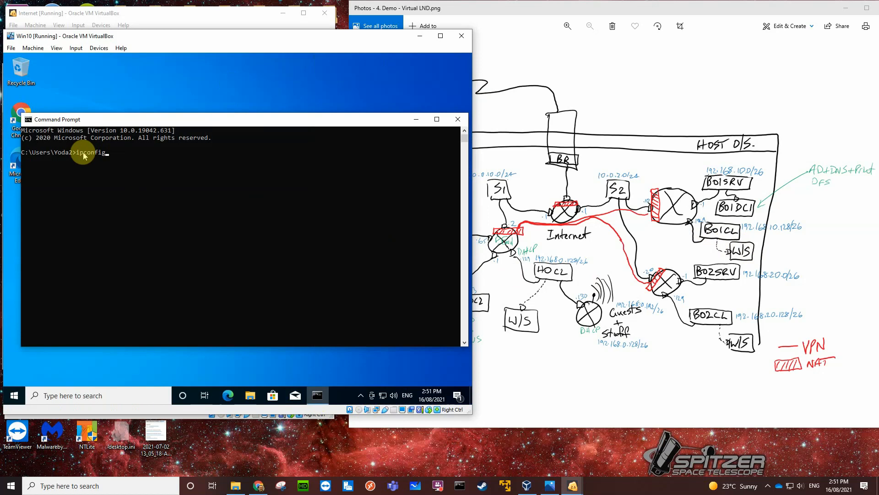
pyautogui.write(' /all')
pyautogui.press('Return')
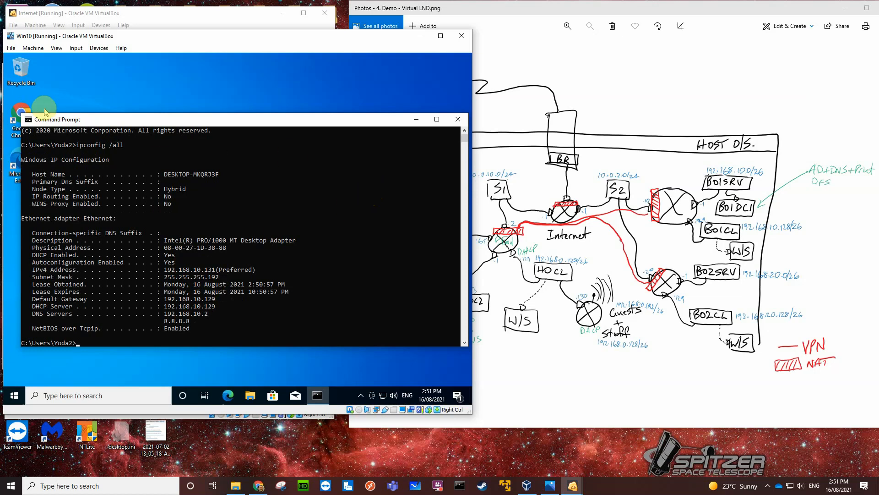
# Test internet access from BO1clients by searching Google Images for isetta in Chrome, and close the browser and Command Prompt.
pyautogui.click(26, 109)
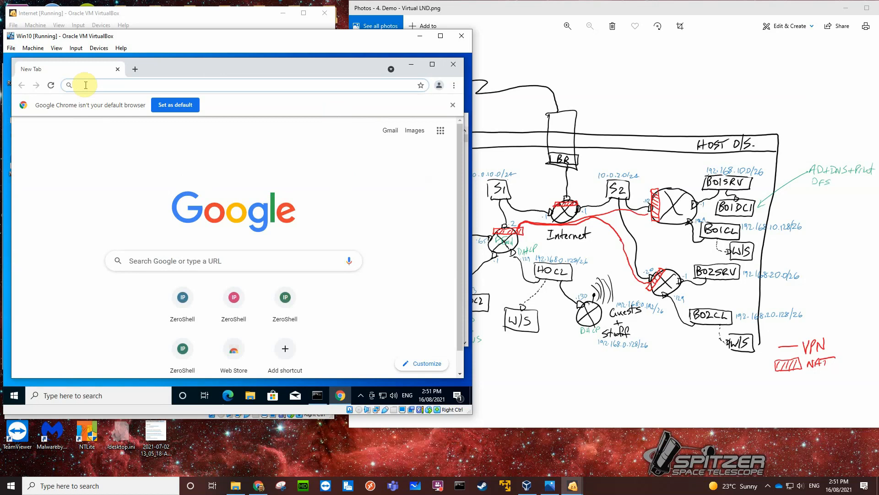
pyautogui.click(391, 211)
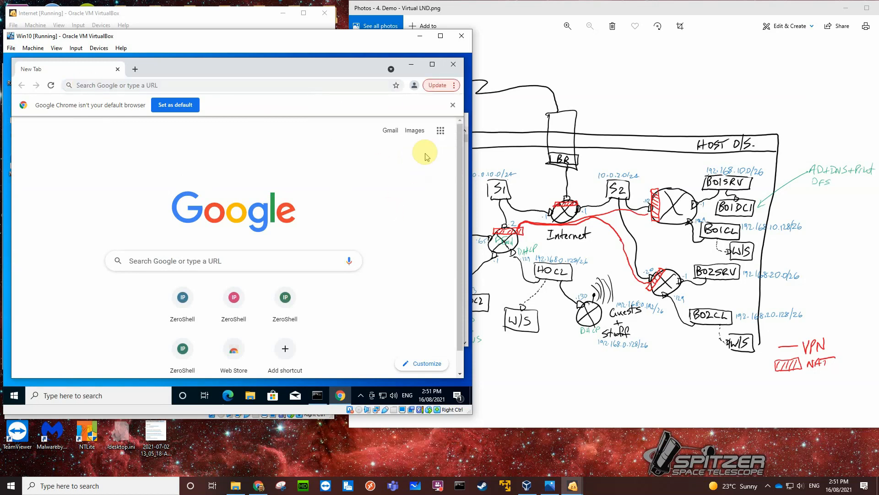
pyautogui.click(418, 132)
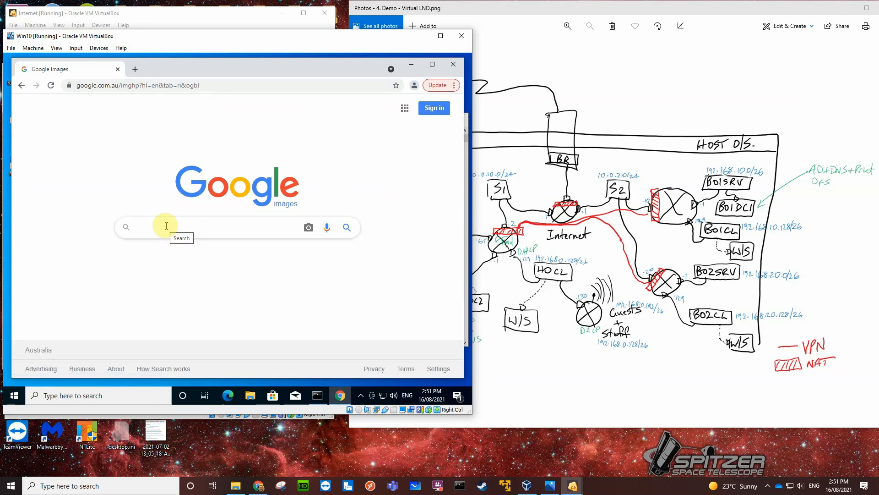
pyautogui.write('isetta')
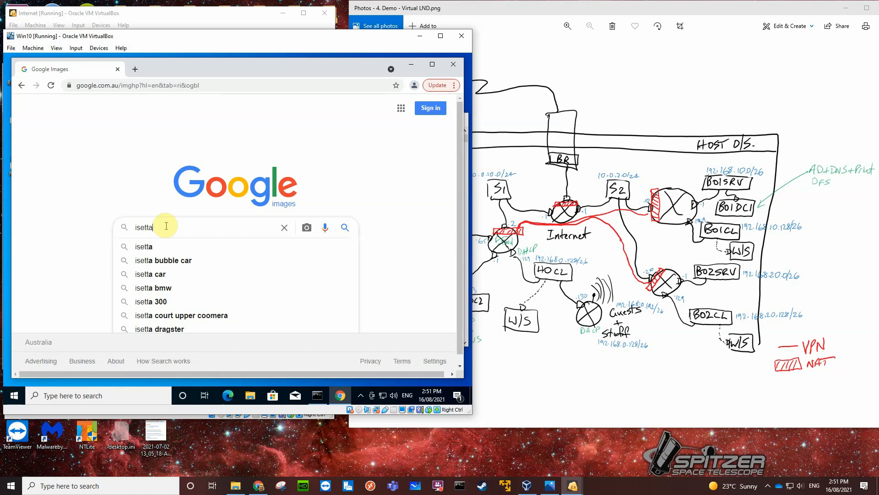
pyautogui.press('Return')
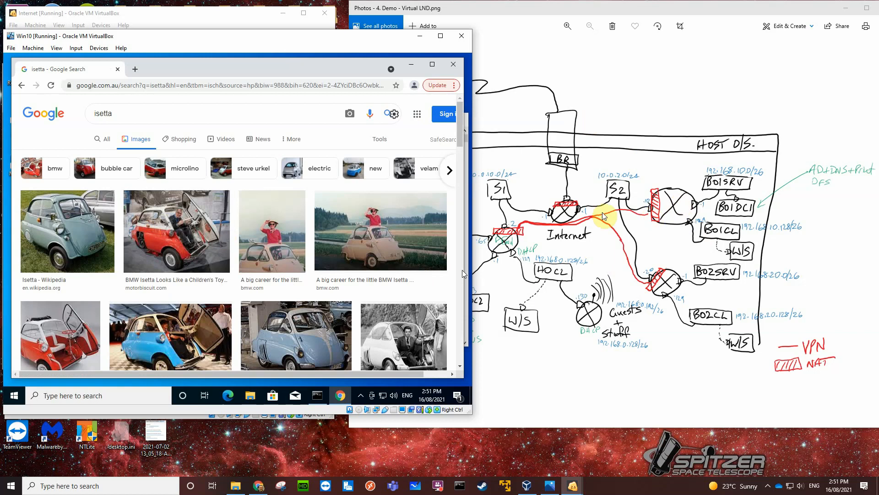
pyautogui.click(453, 65)
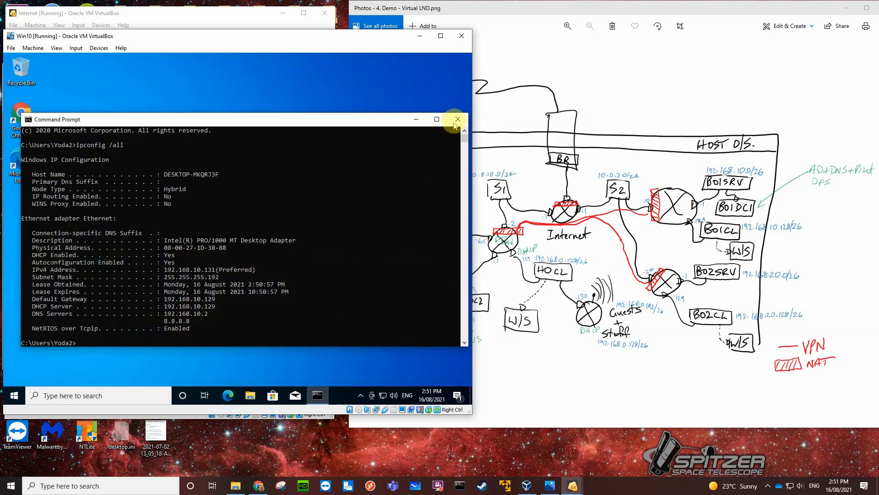
pyautogui.click(456, 121)
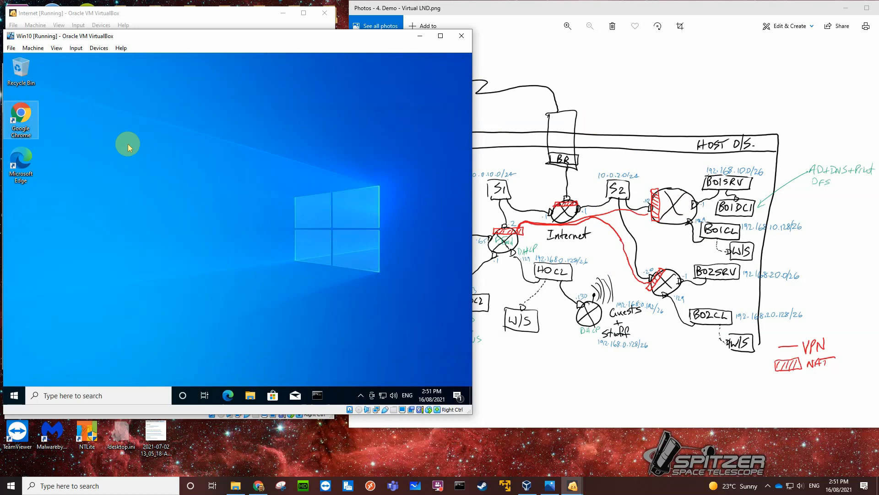
# Attach the Win10 VM's Adapter 1 to the internal network BO2clients and allow the PC to be discoverable on Network 3.
pyautogui.click(98, 48)
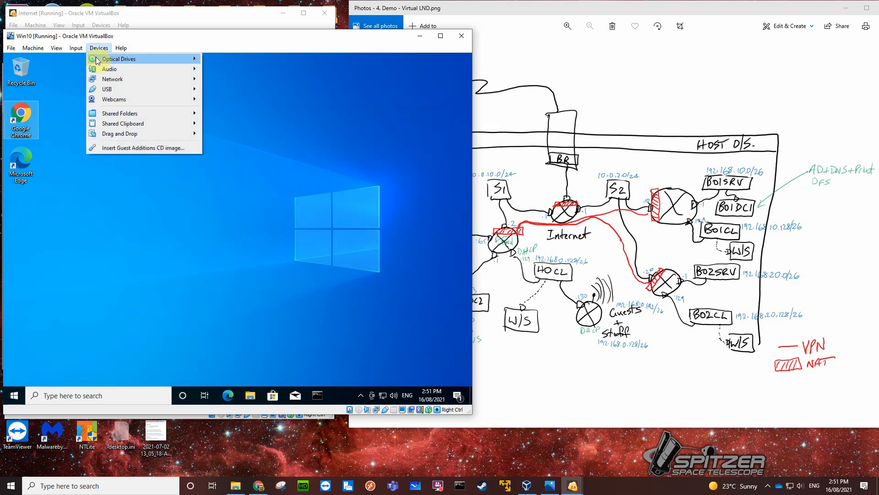
pyautogui.moveTo(185, 78)
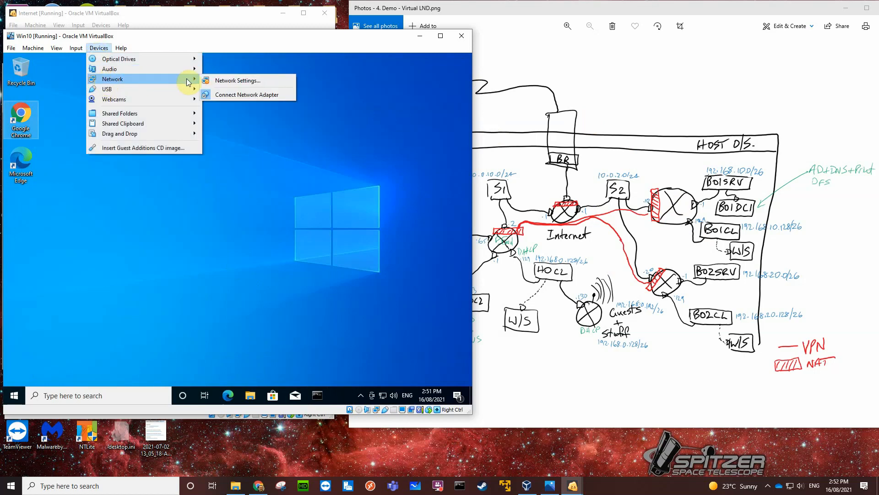
pyautogui.click(219, 81)
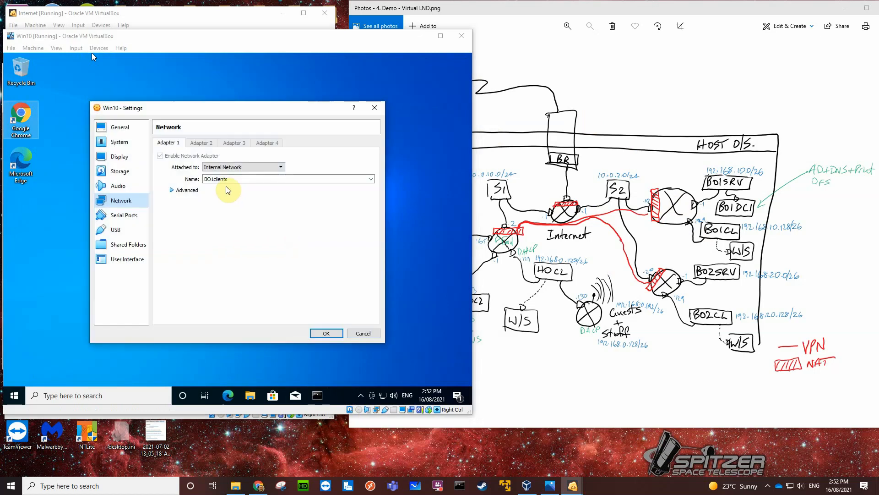
pyautogui.click(371, 179)
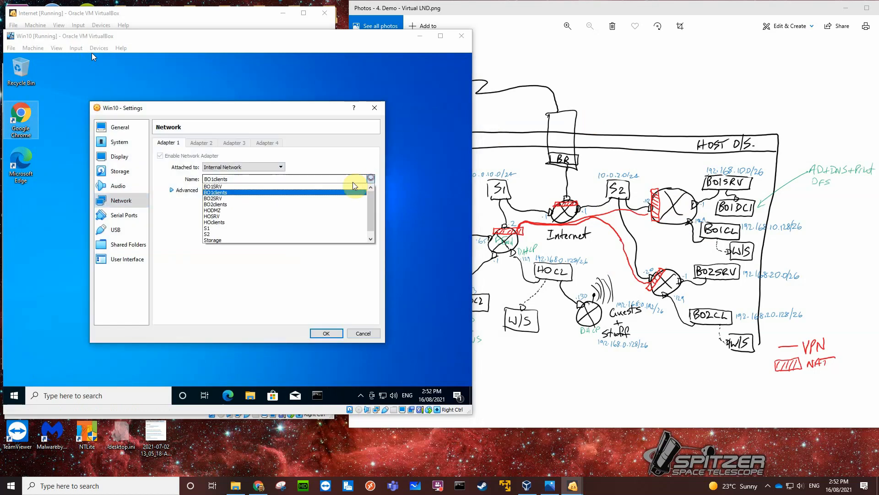
pyautogui.click(249, 204)
pyautogui.click(321, 333)
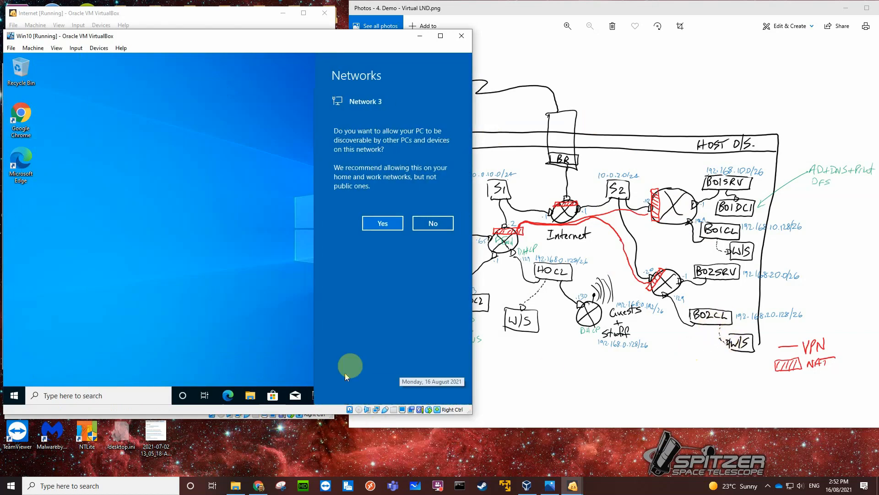
pyautogui.click(389, 221)
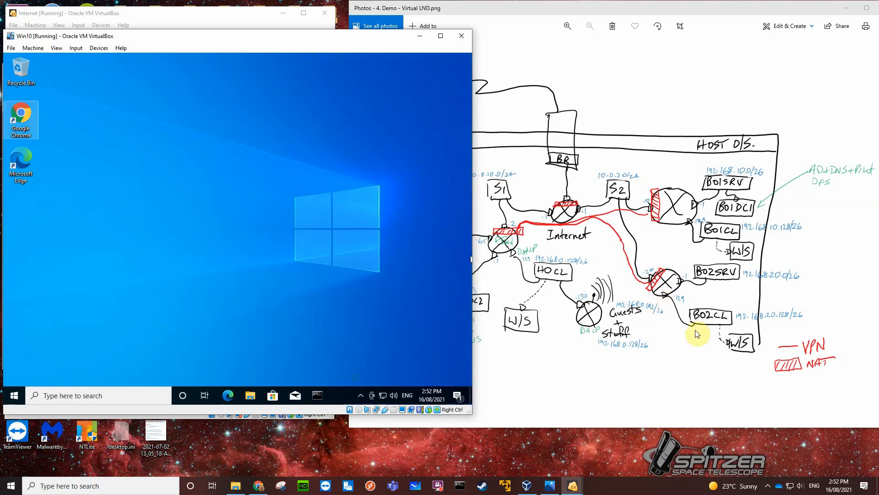
# Check the client's IP configuration on BO2clients with ipconfig /all and close Command Prompt.
pyautogui.click(317, 397)
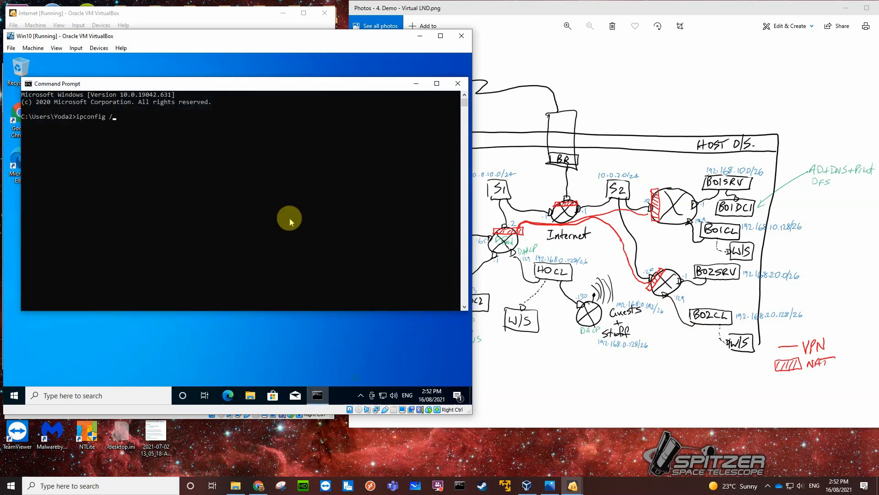
pyautogui.write('ipconfig /all')
pyautogui.press('Return')
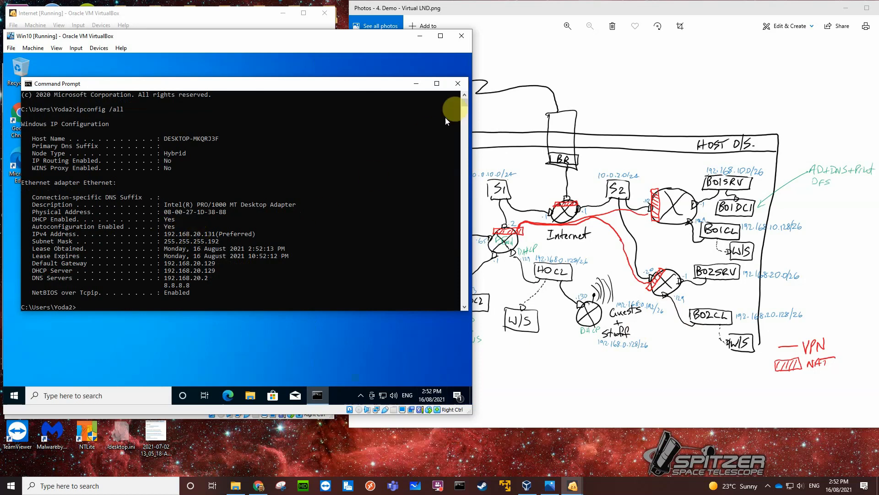
pyautogui.click(458, 84)
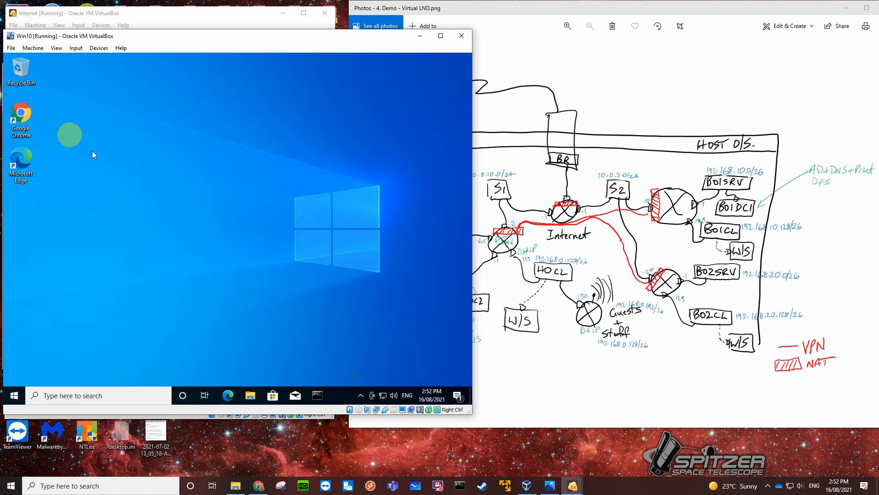
# Test internet access from BO2clients by searching Google Images for velomobile in Chrome.
pyautogui.doubleClick(29, 114)
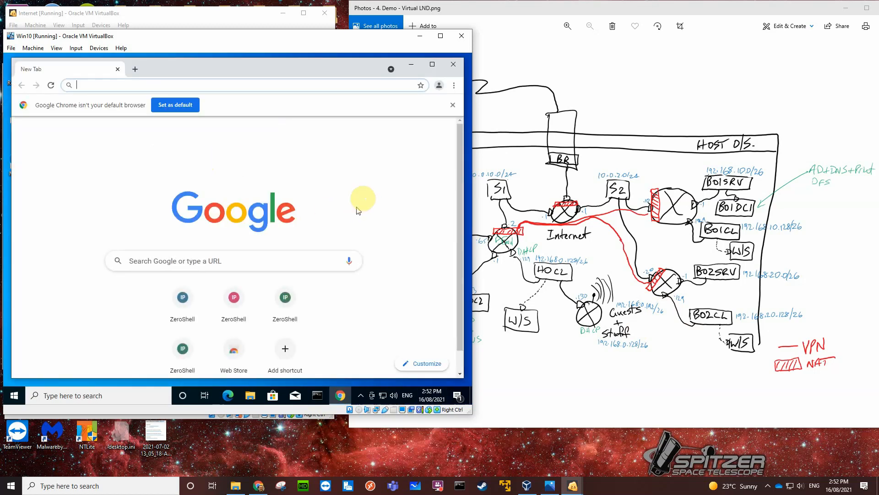
pyautogui.click(411, 134)
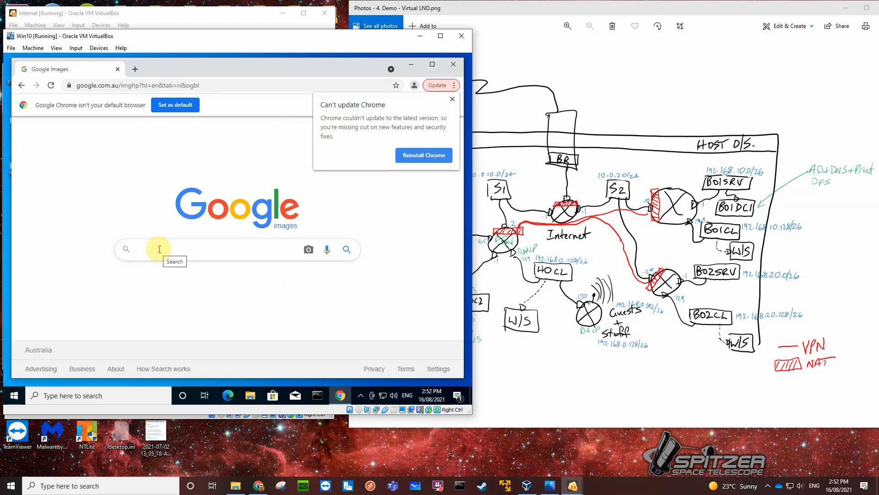
pyautogui.press('Return')
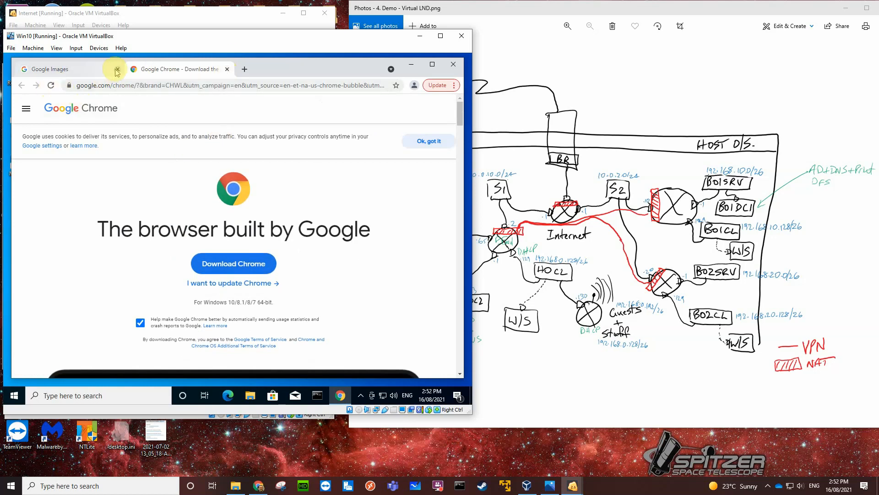
pyautogui.click(97, 74)
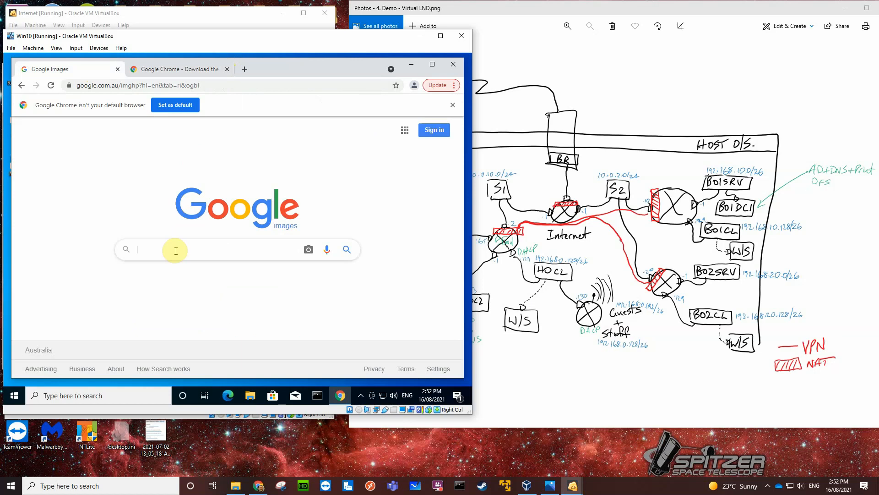
pyautogui.write('velom')
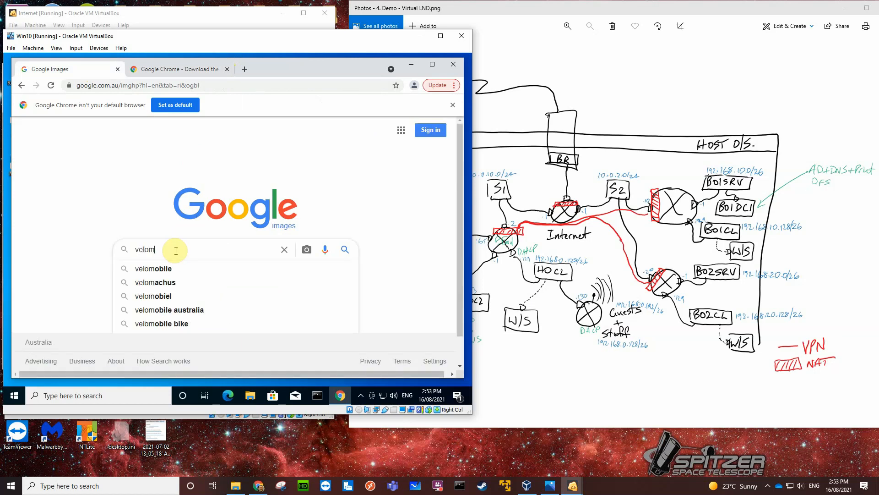
pyautogui.write('ob')
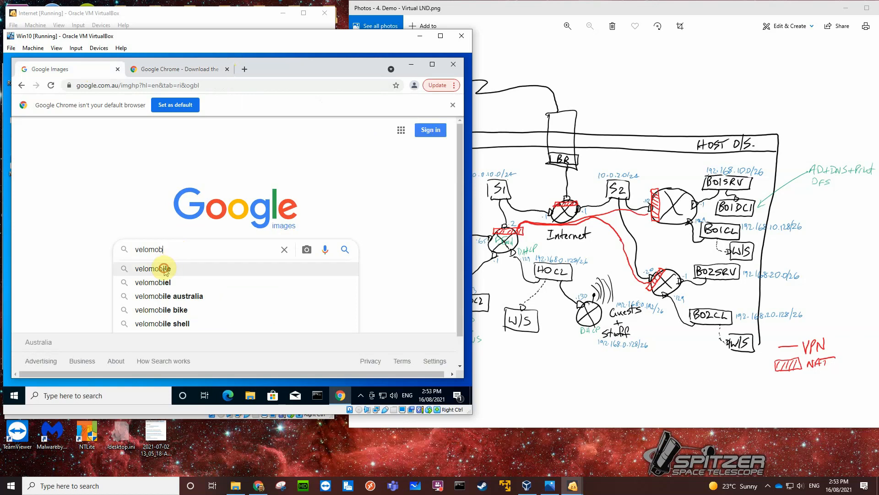
pyautogui.click(163, 269)
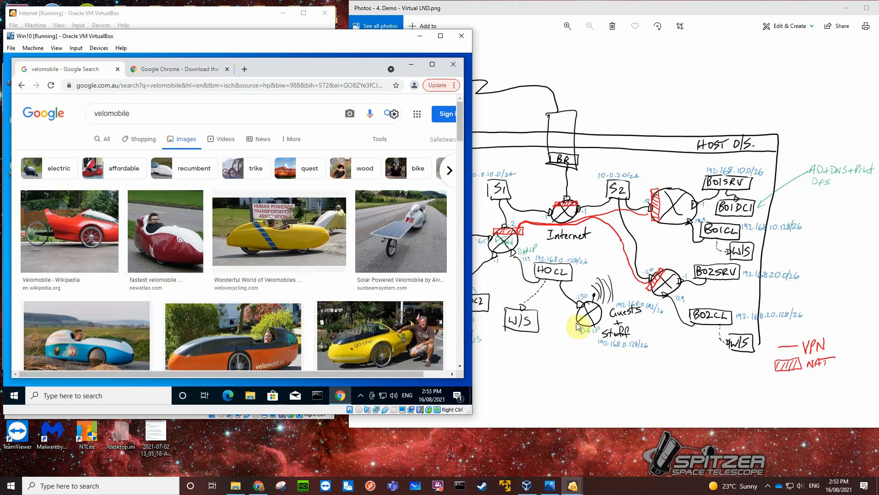
# Close the browser on the Windows 10 client and minimize the Win10 VM window.
pyautogui.click(453, 64)
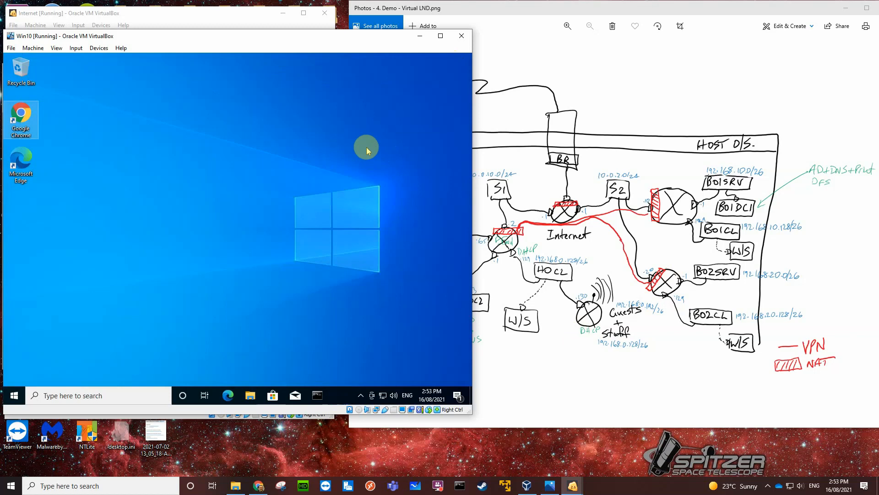
pyautogui.click(419, 36)
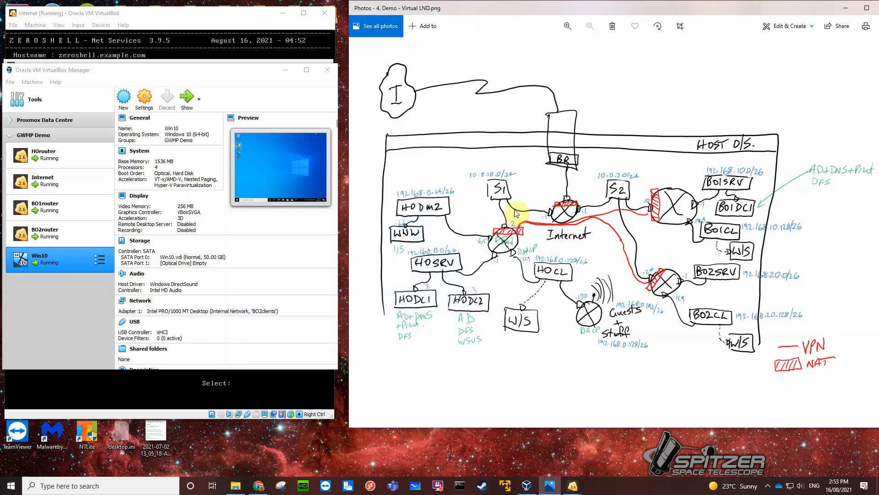